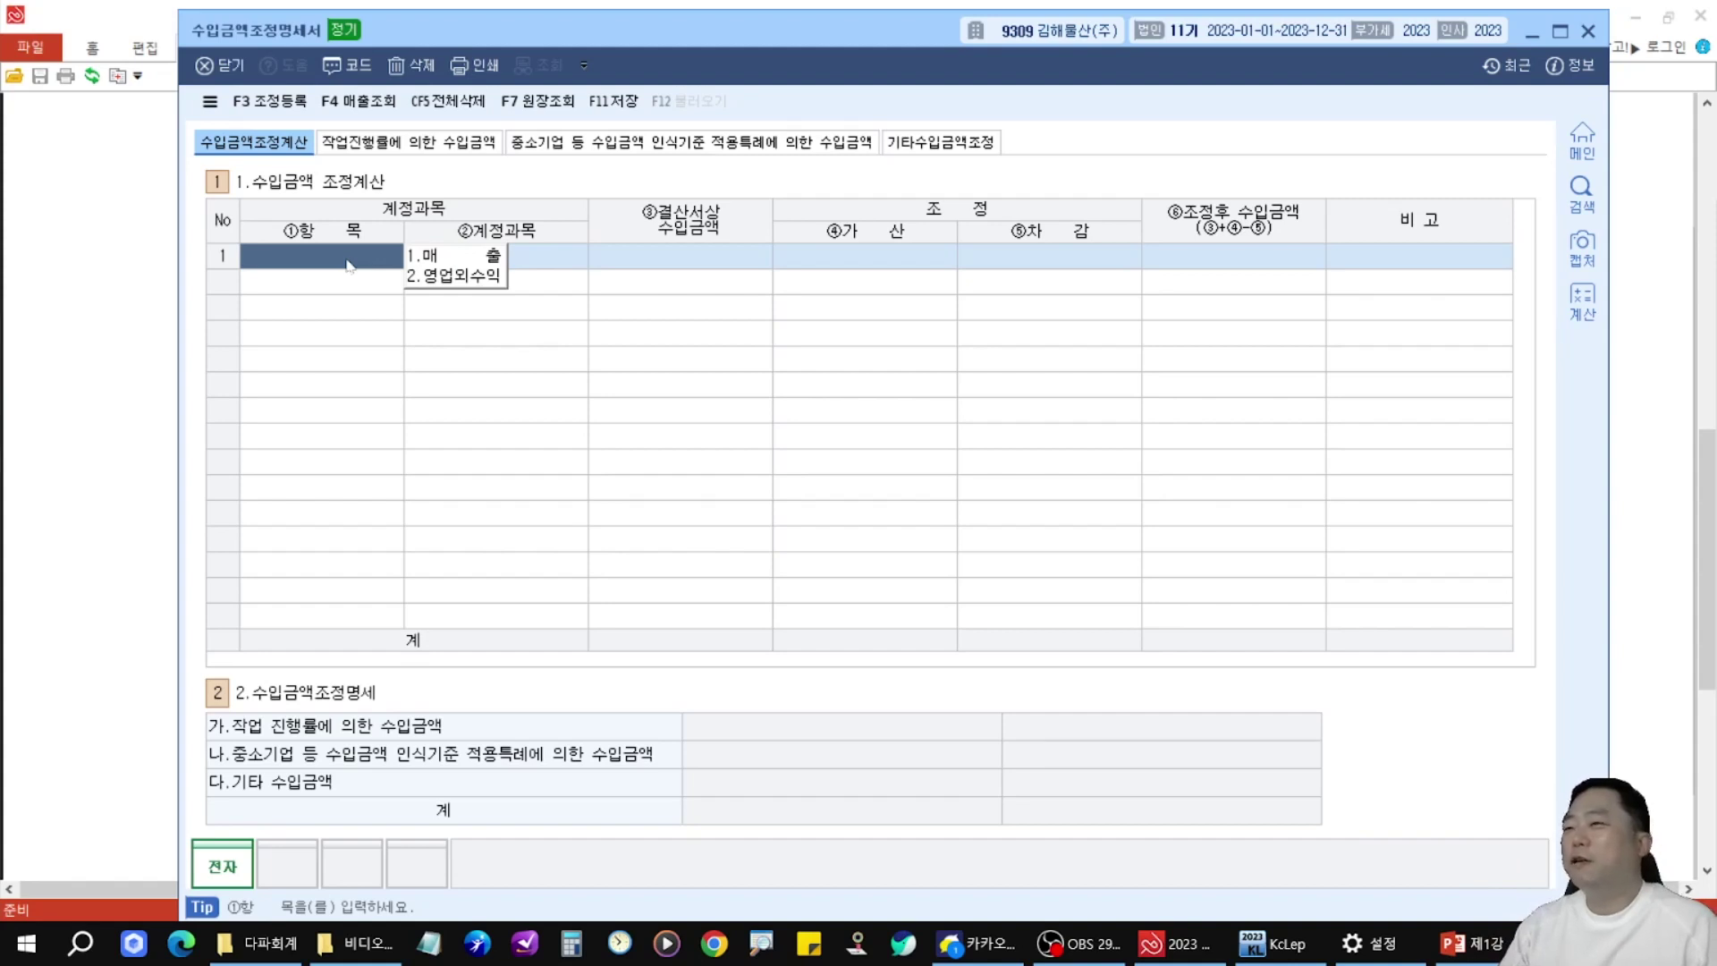
- Check the sales figures in the PDF exercise and set the first row's item (항목) to 매출 in the revenue adjustment calculation
click(123, 275)
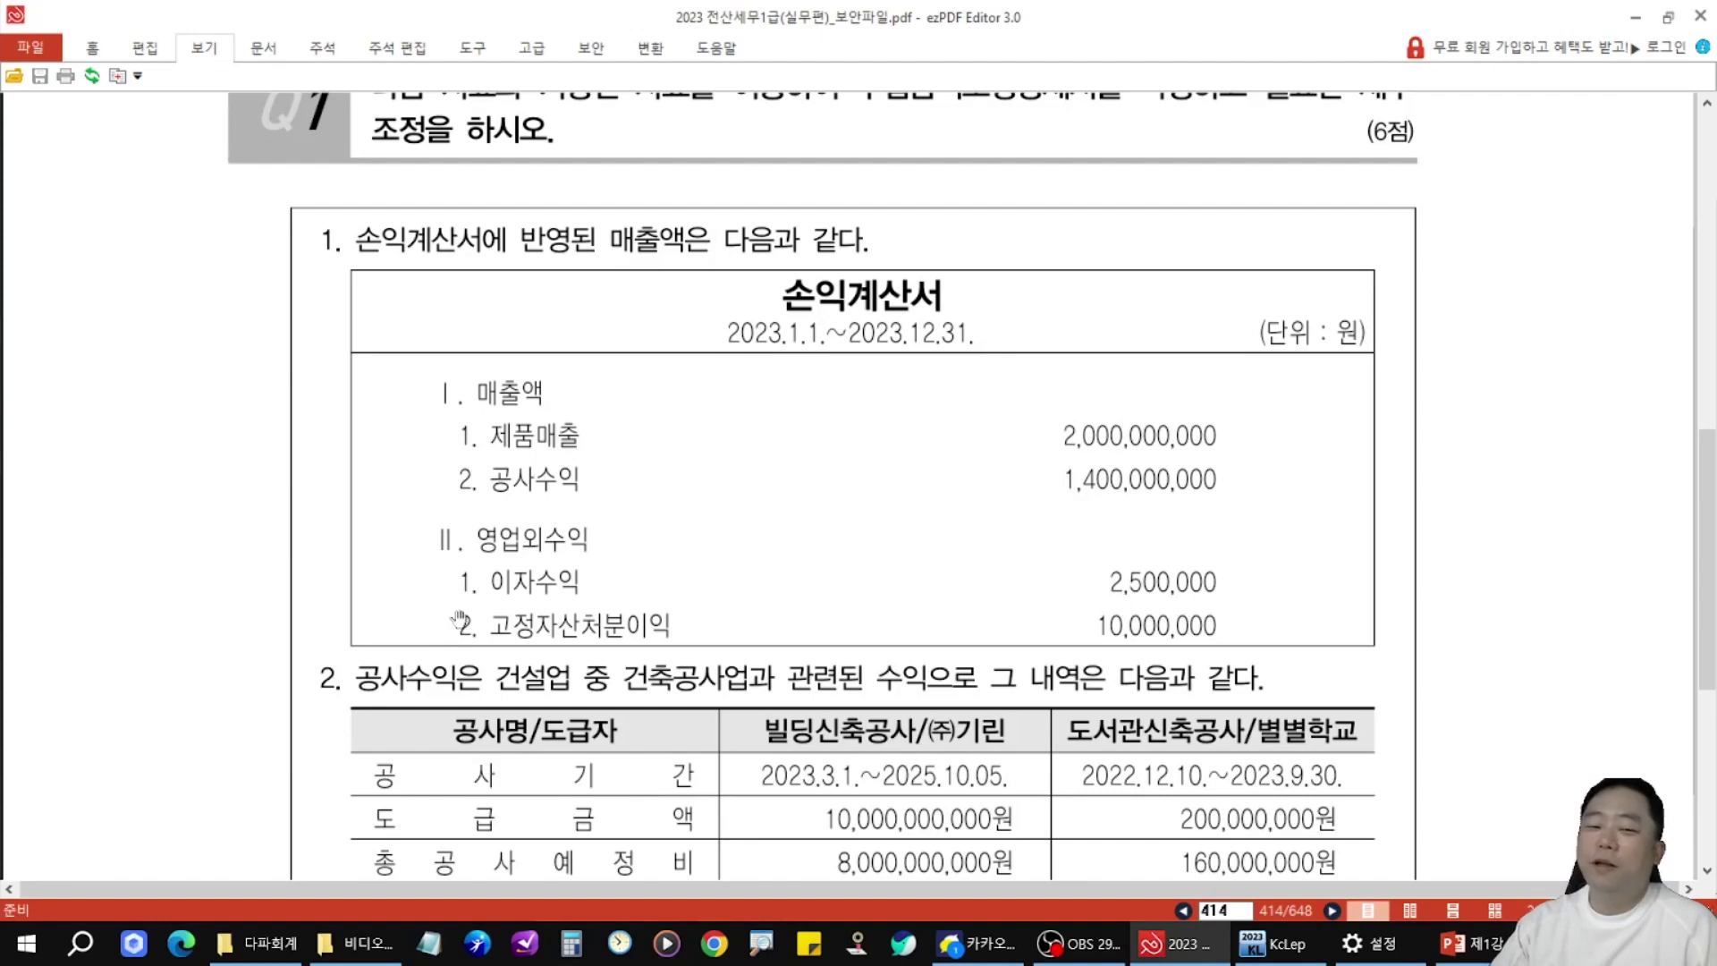
key(alt+Tab)
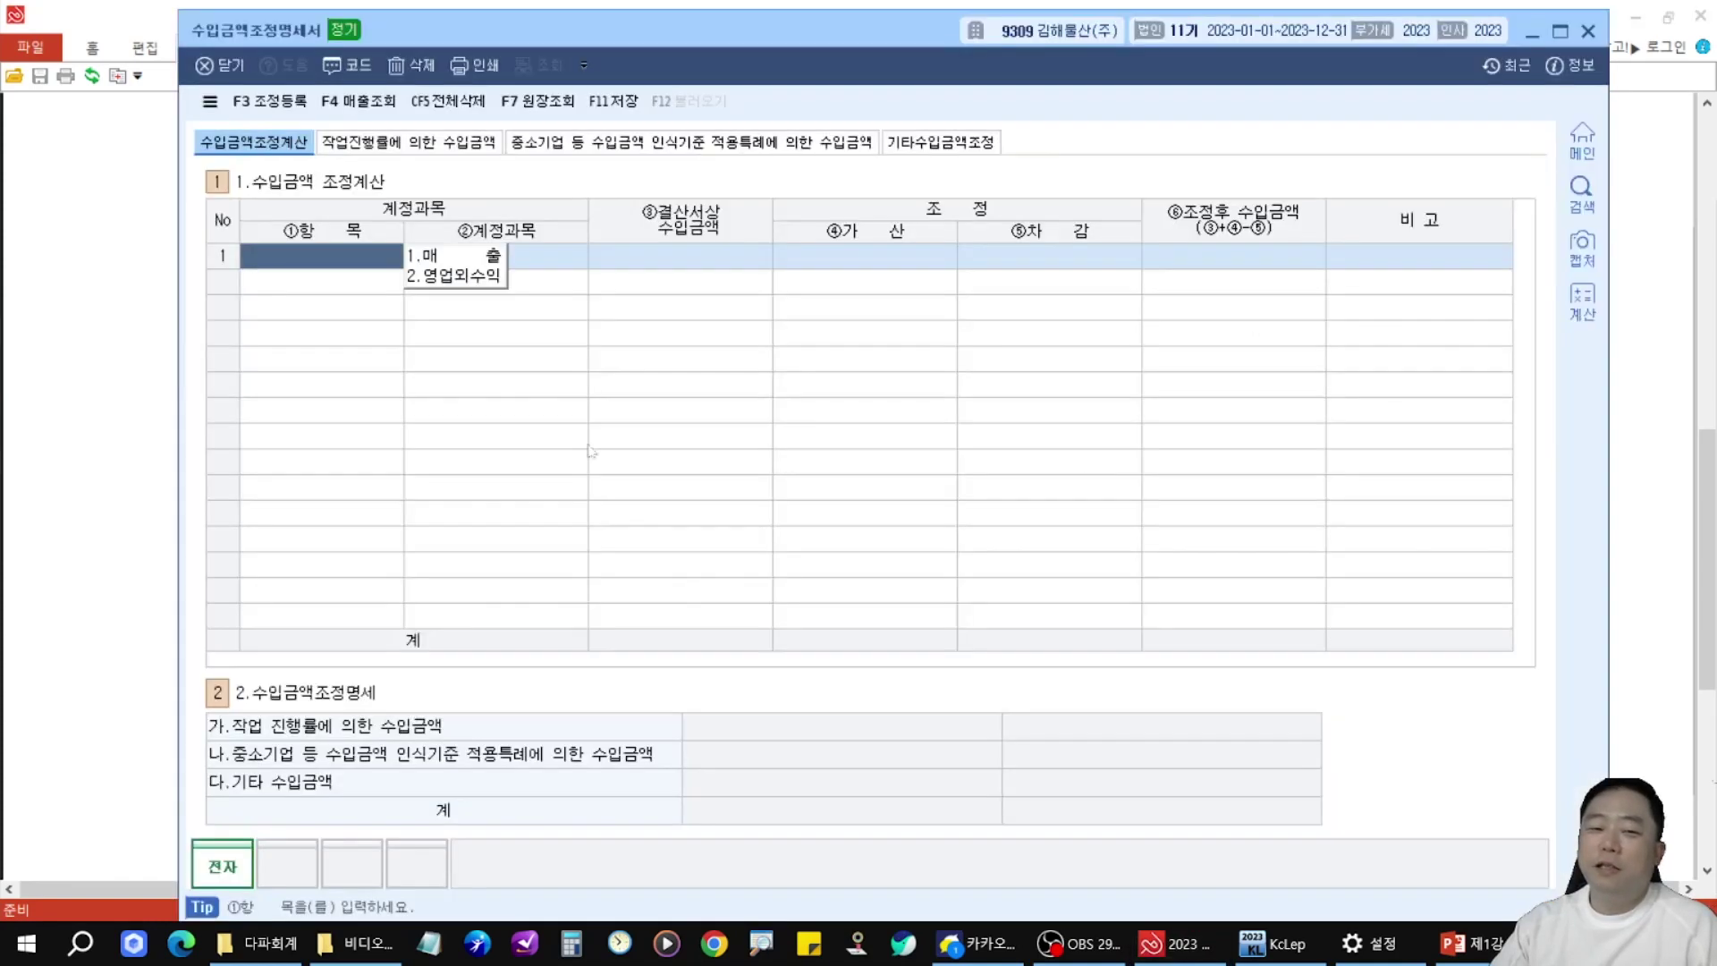
click(481, 261)
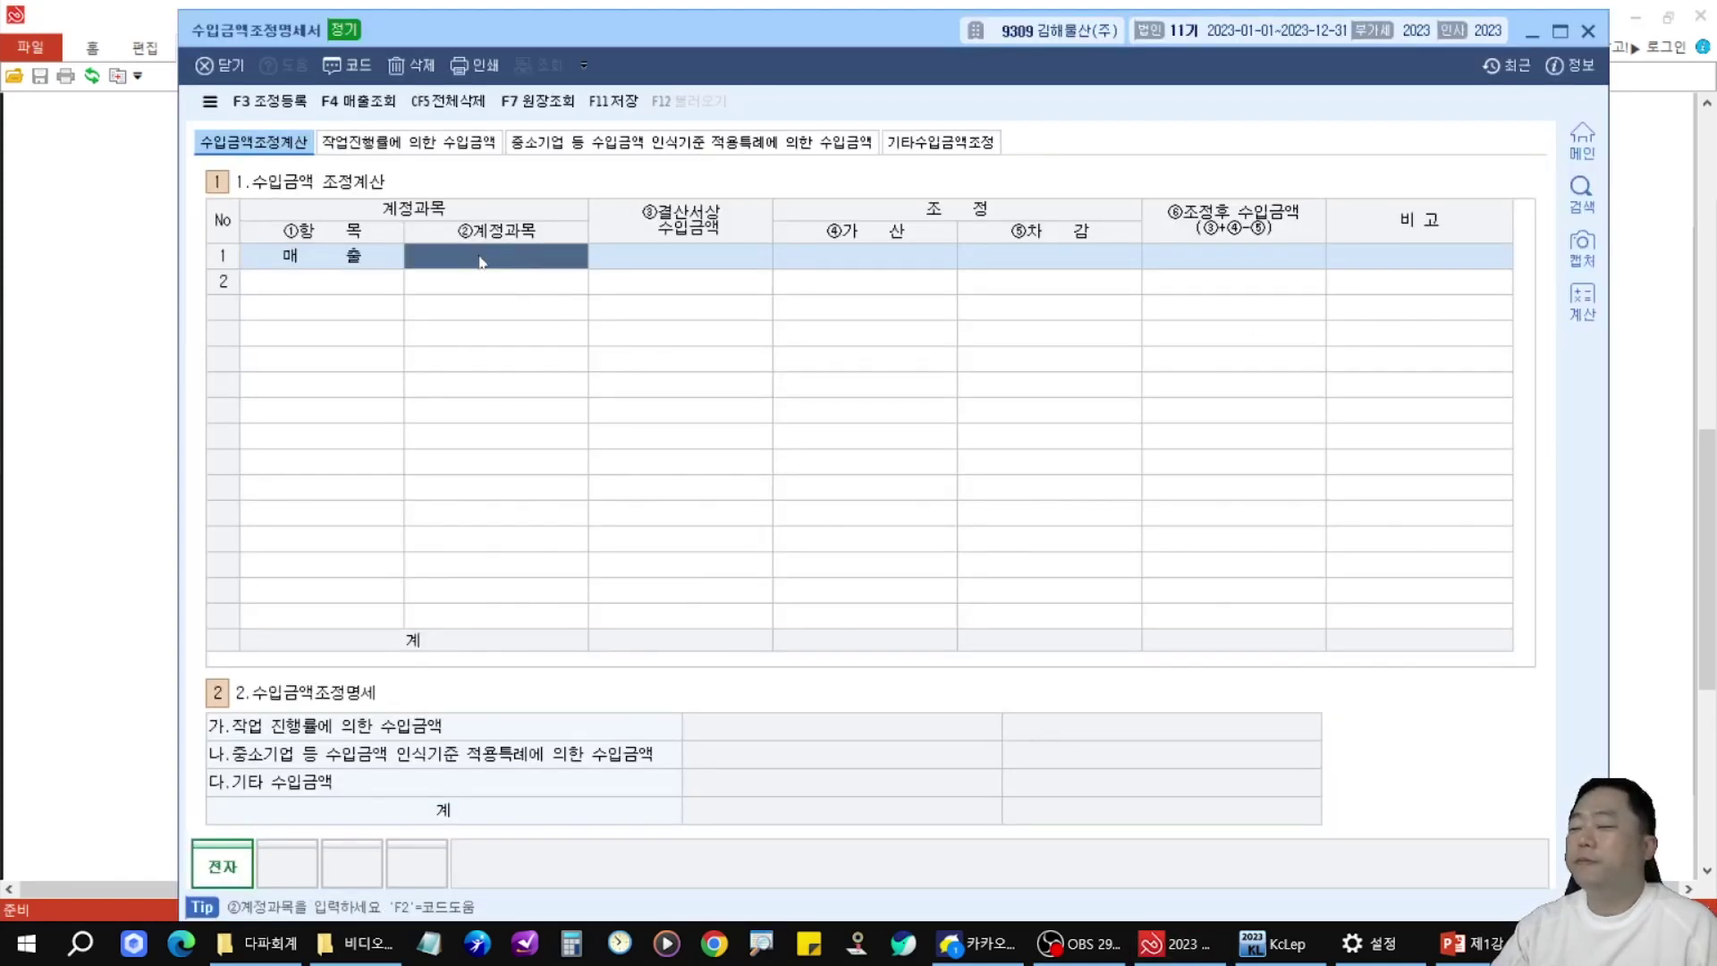
drag(342, 138, 341, 391)
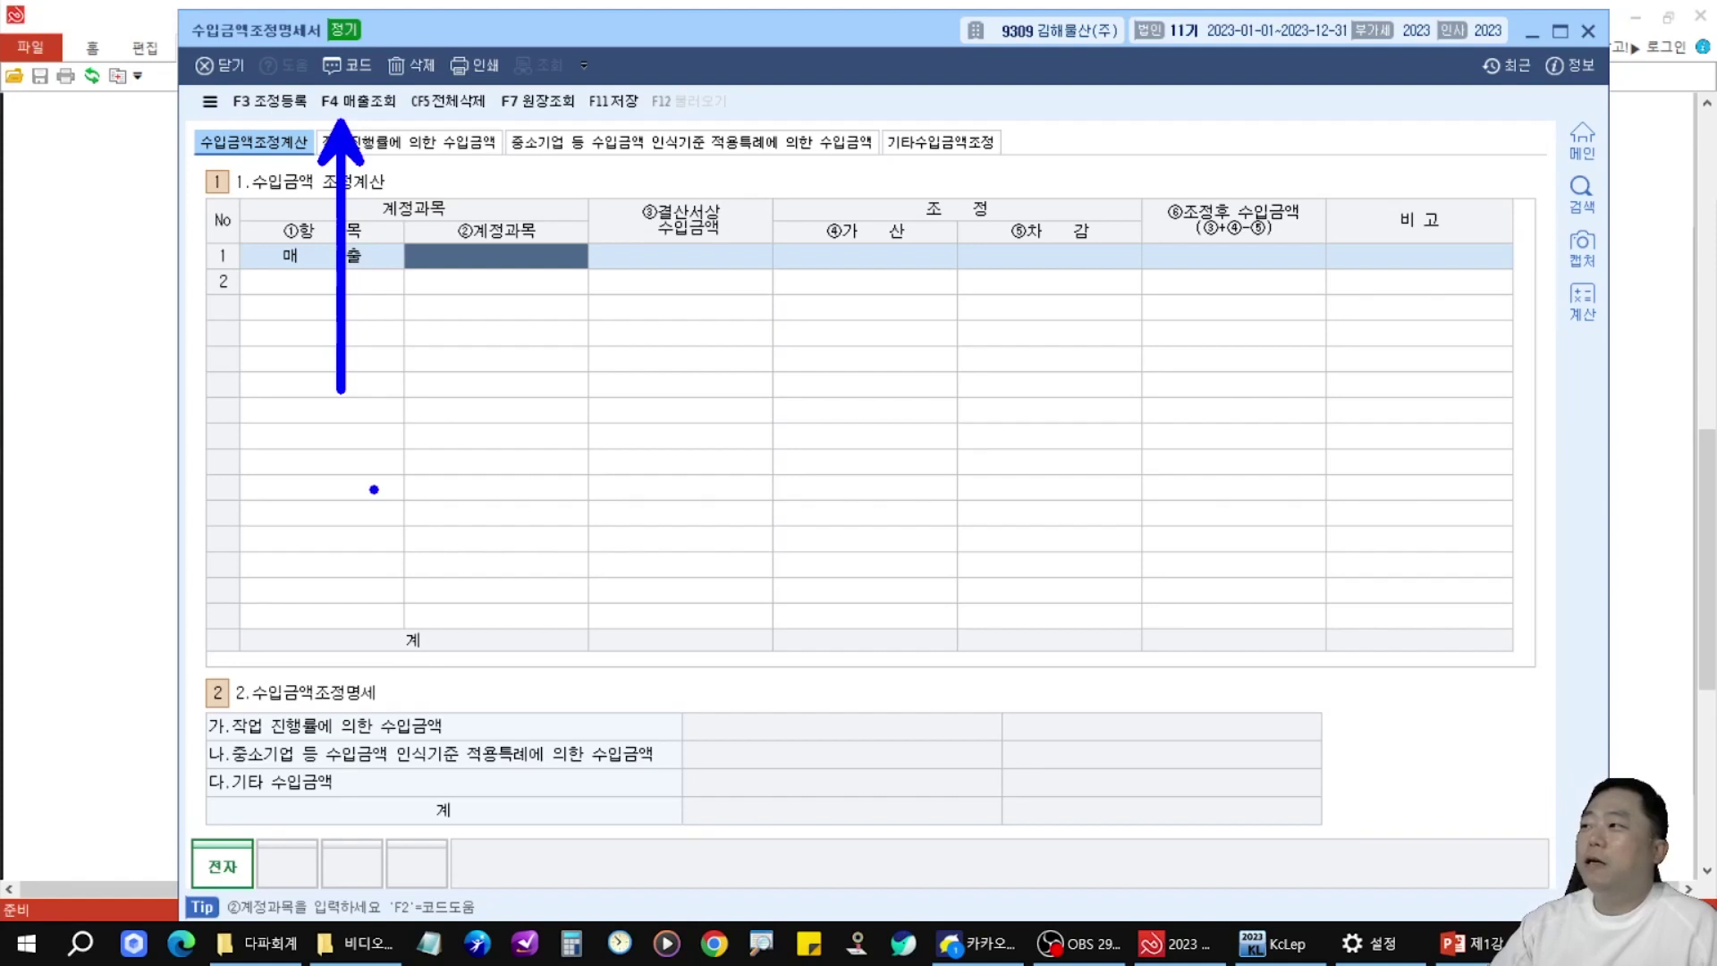
key(Escape)
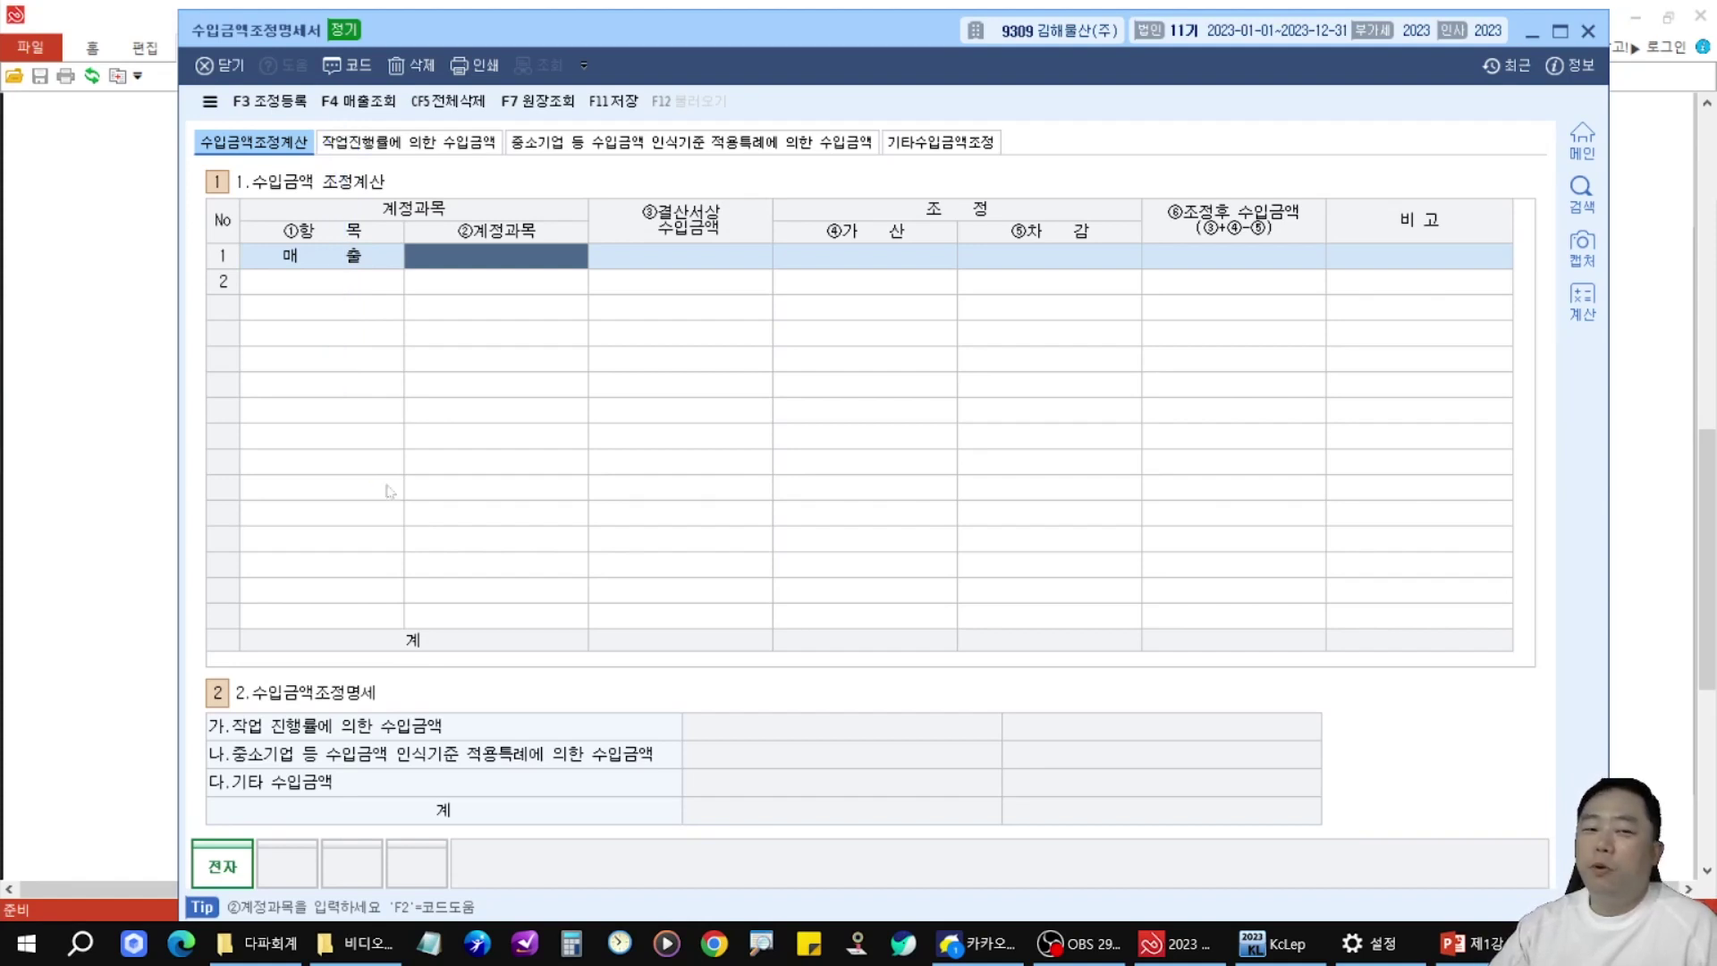
- Load the 제품매출 account (code 0404) into the first row from the sales lookup, comparing it with the PDF income statement
click(376, 102)
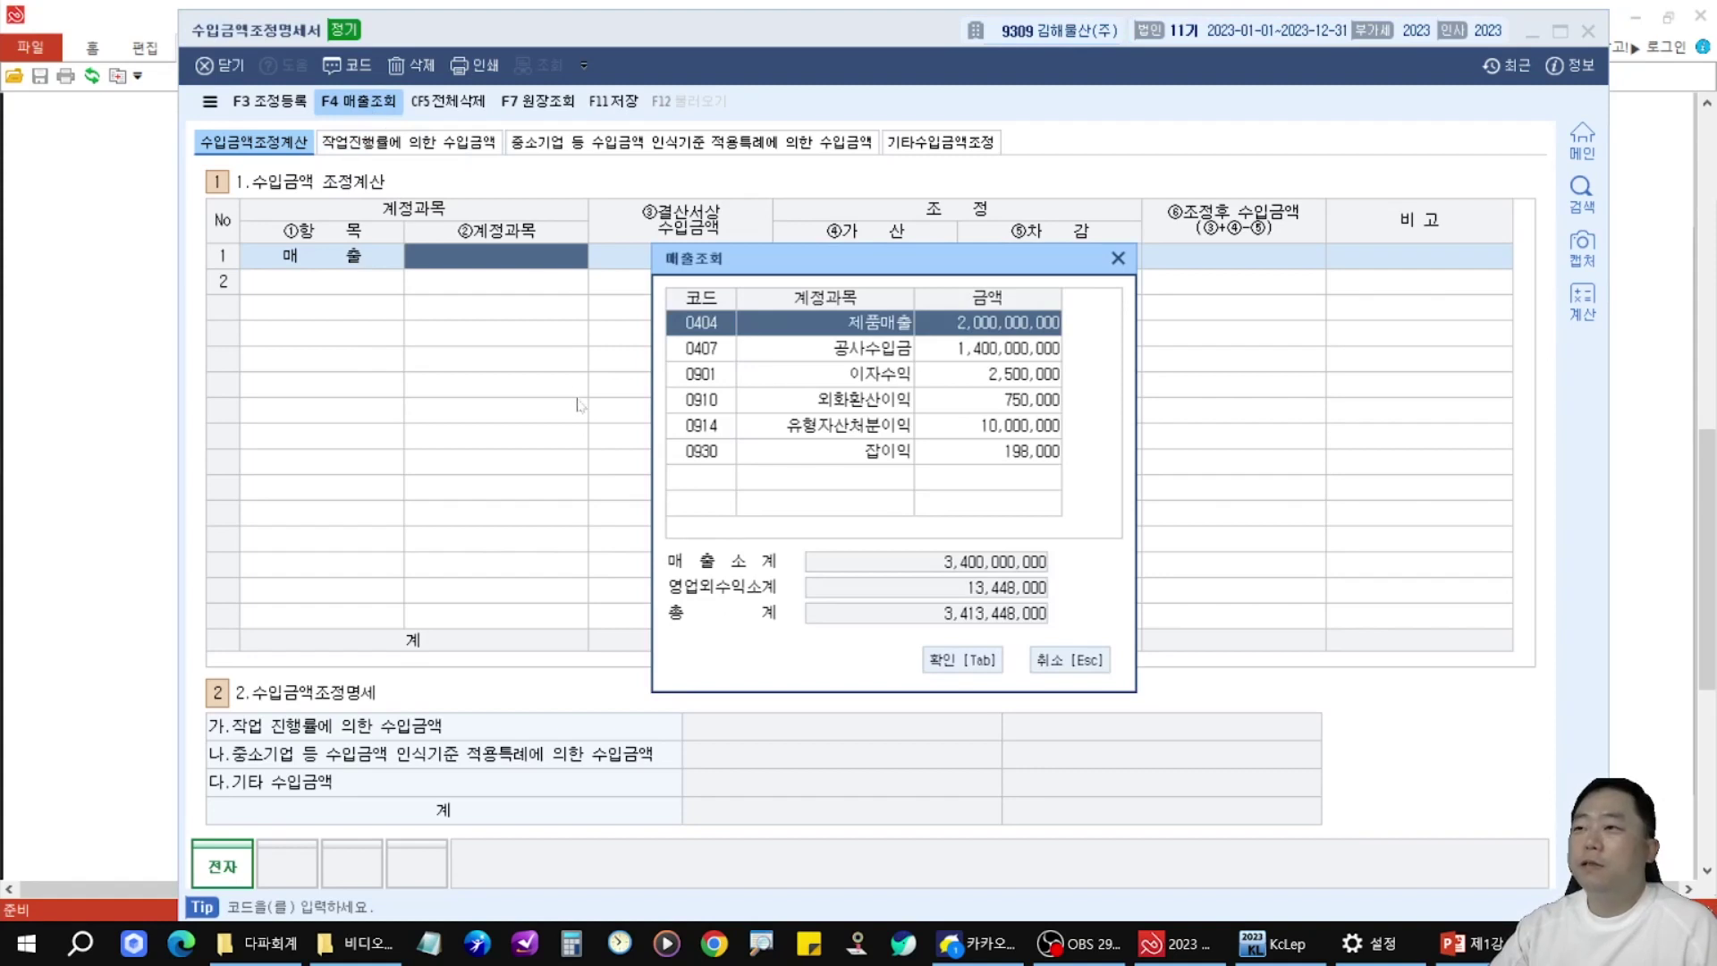
click(105, 402)
mouse_move(402, 408)
mouse_down()
mouse_move(546, 444)
mouse_move(1246, 461)
mouse_up()
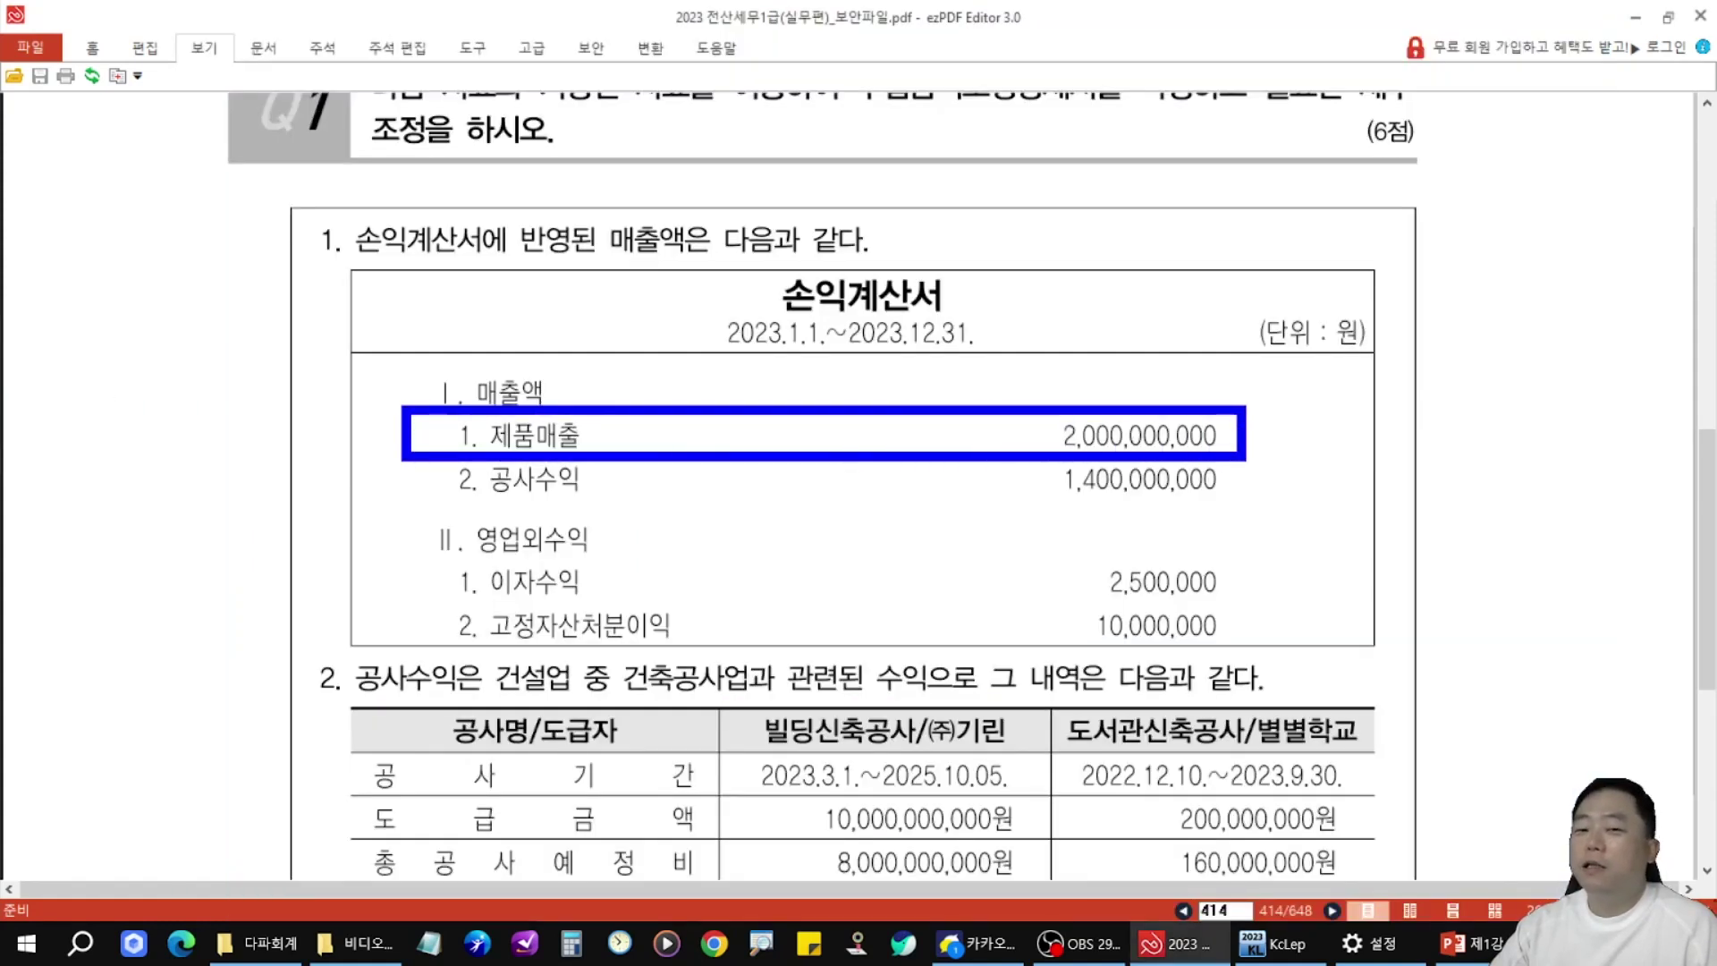
key(alt+Tab)
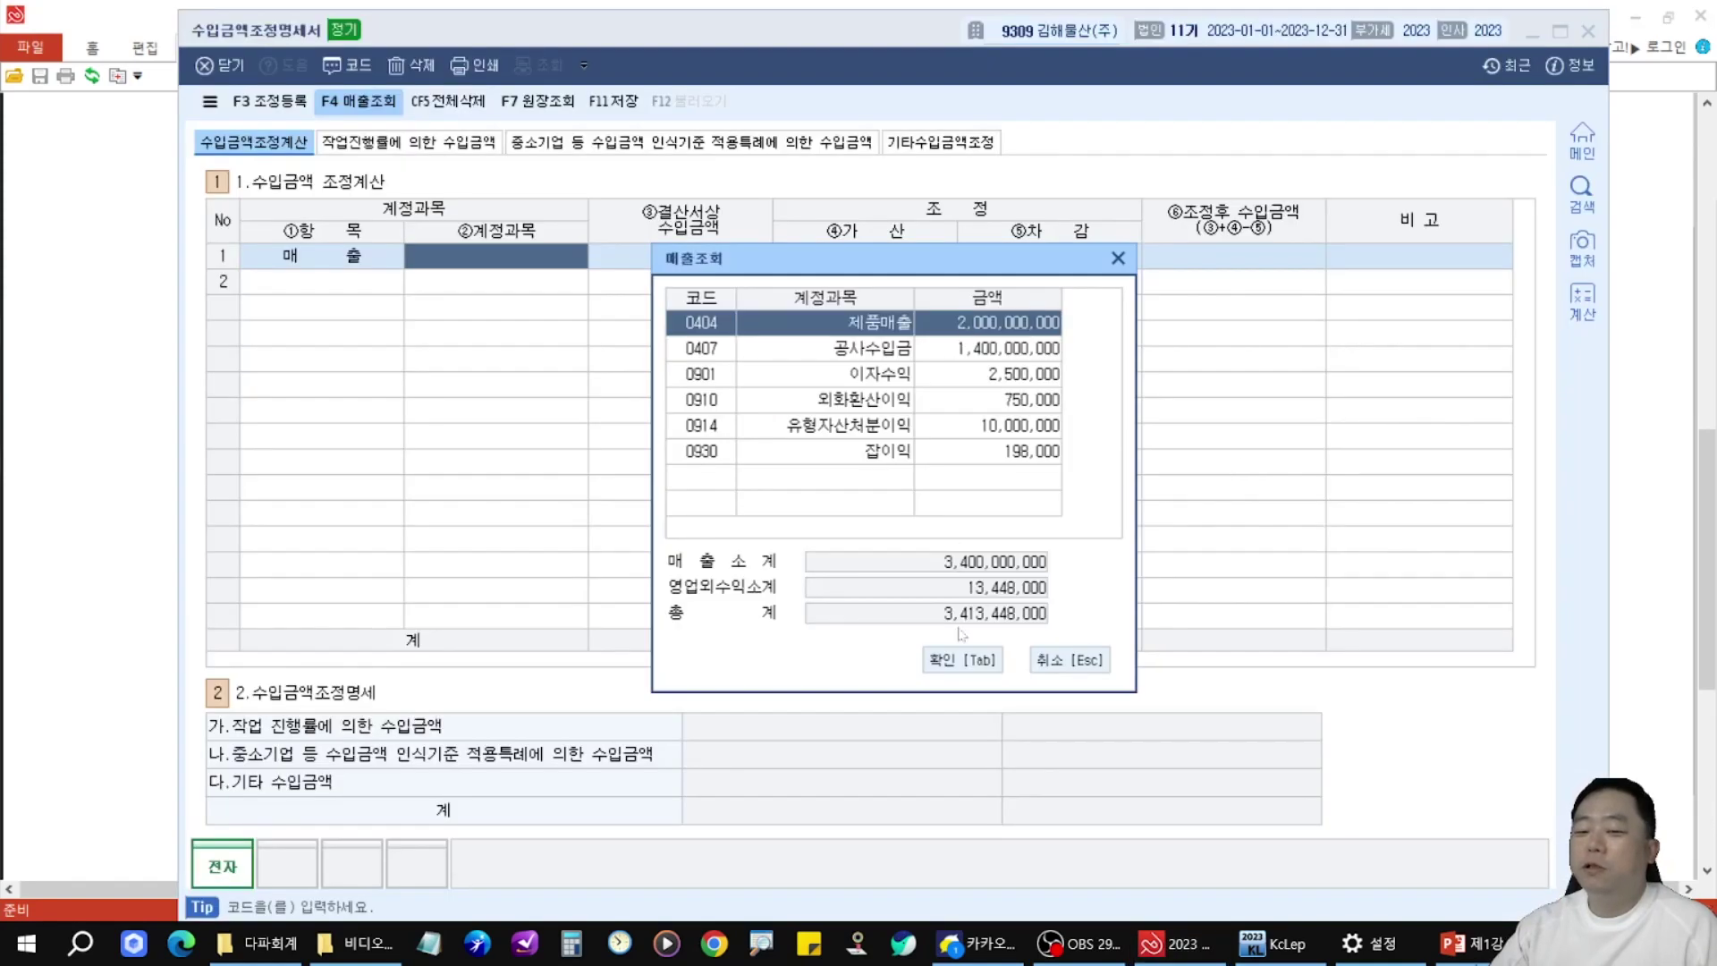
click(960, 662)
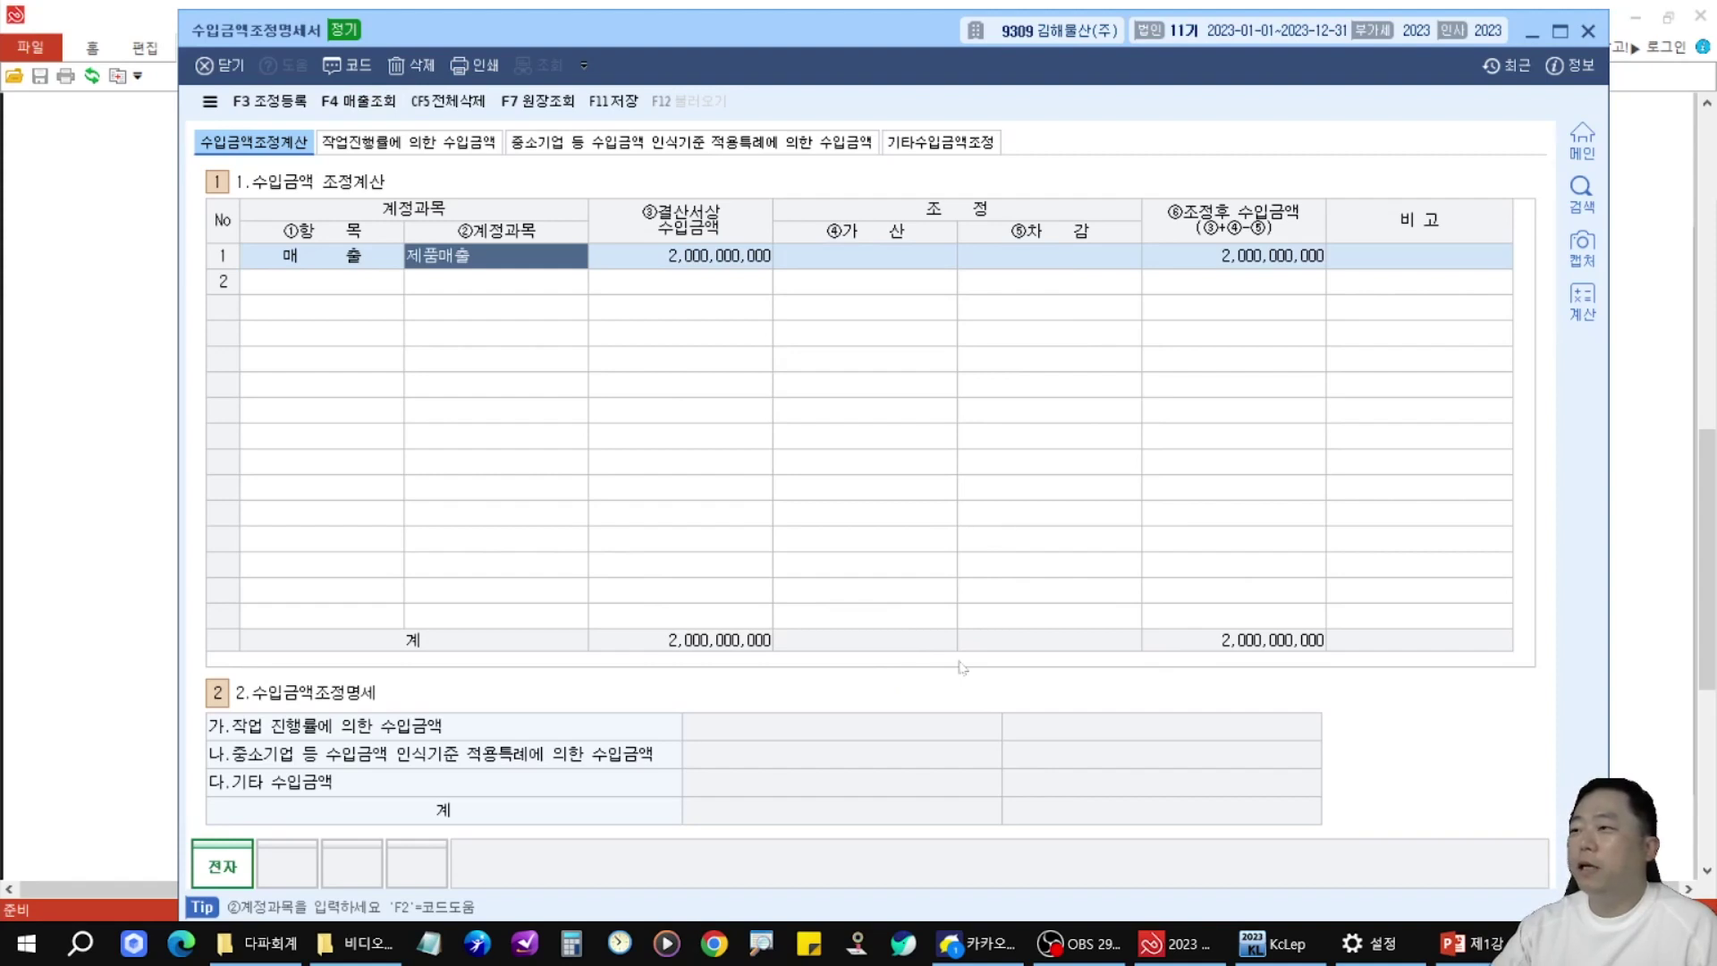
- Add a second 매출 row and load the 공사수입금 account (code 0407) from the sales lookup, checking 공사수익 in the PDF
key(Return)
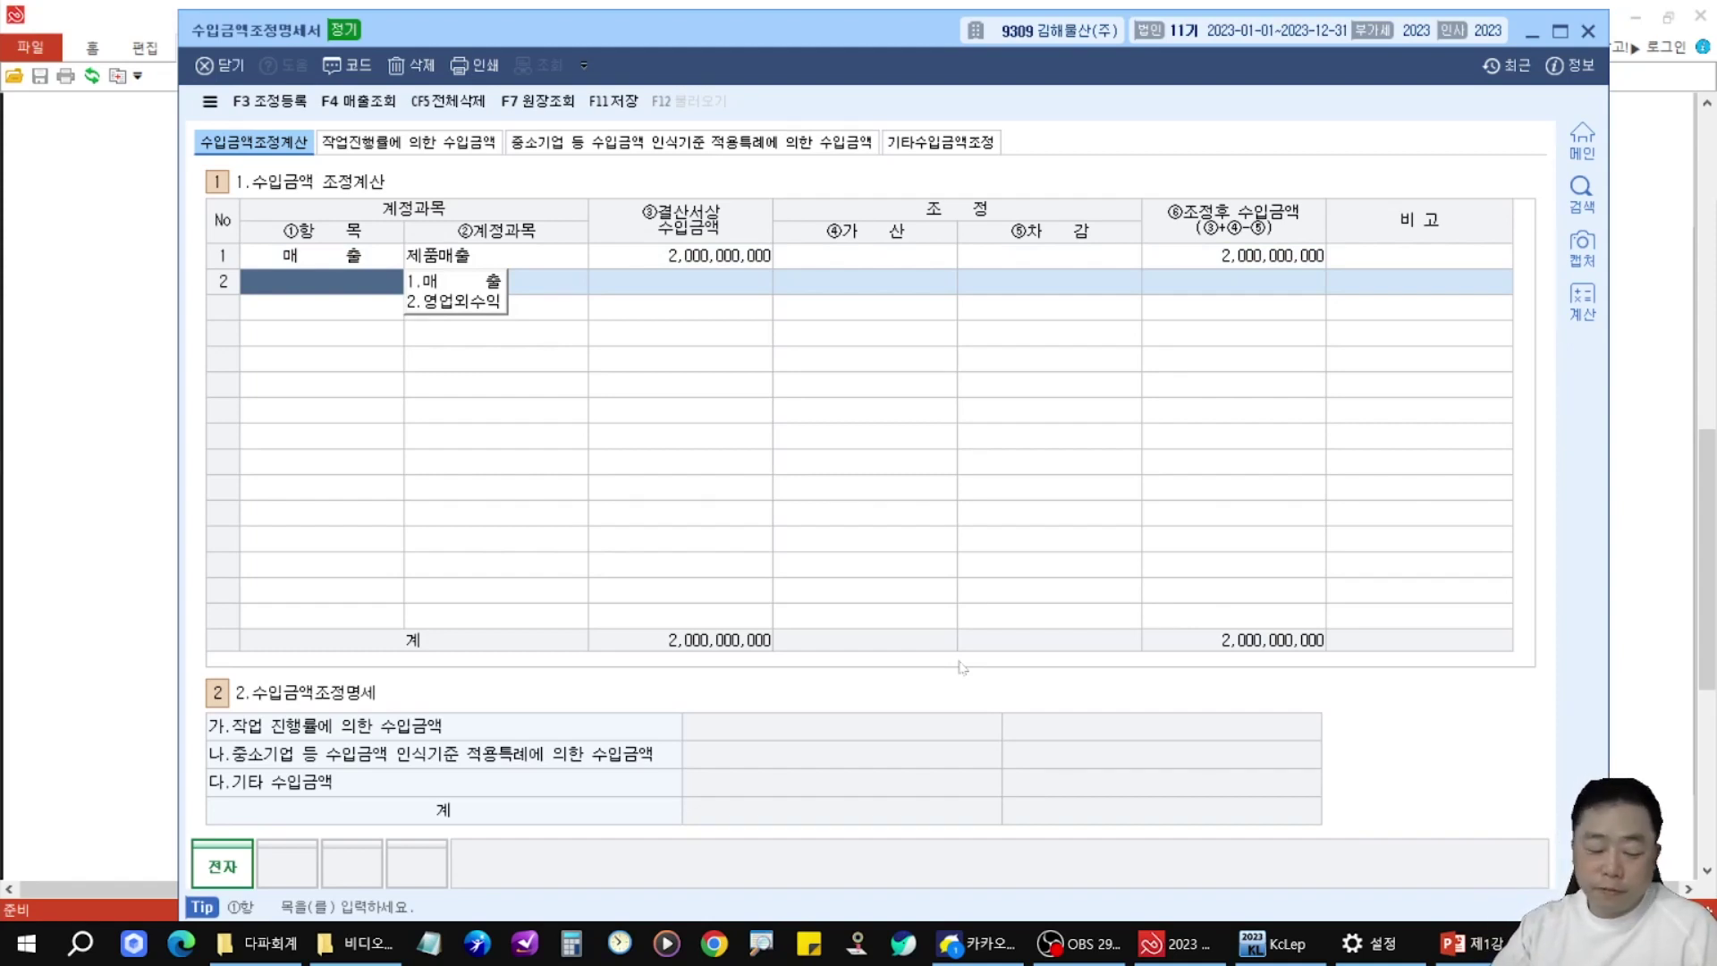
text(1)
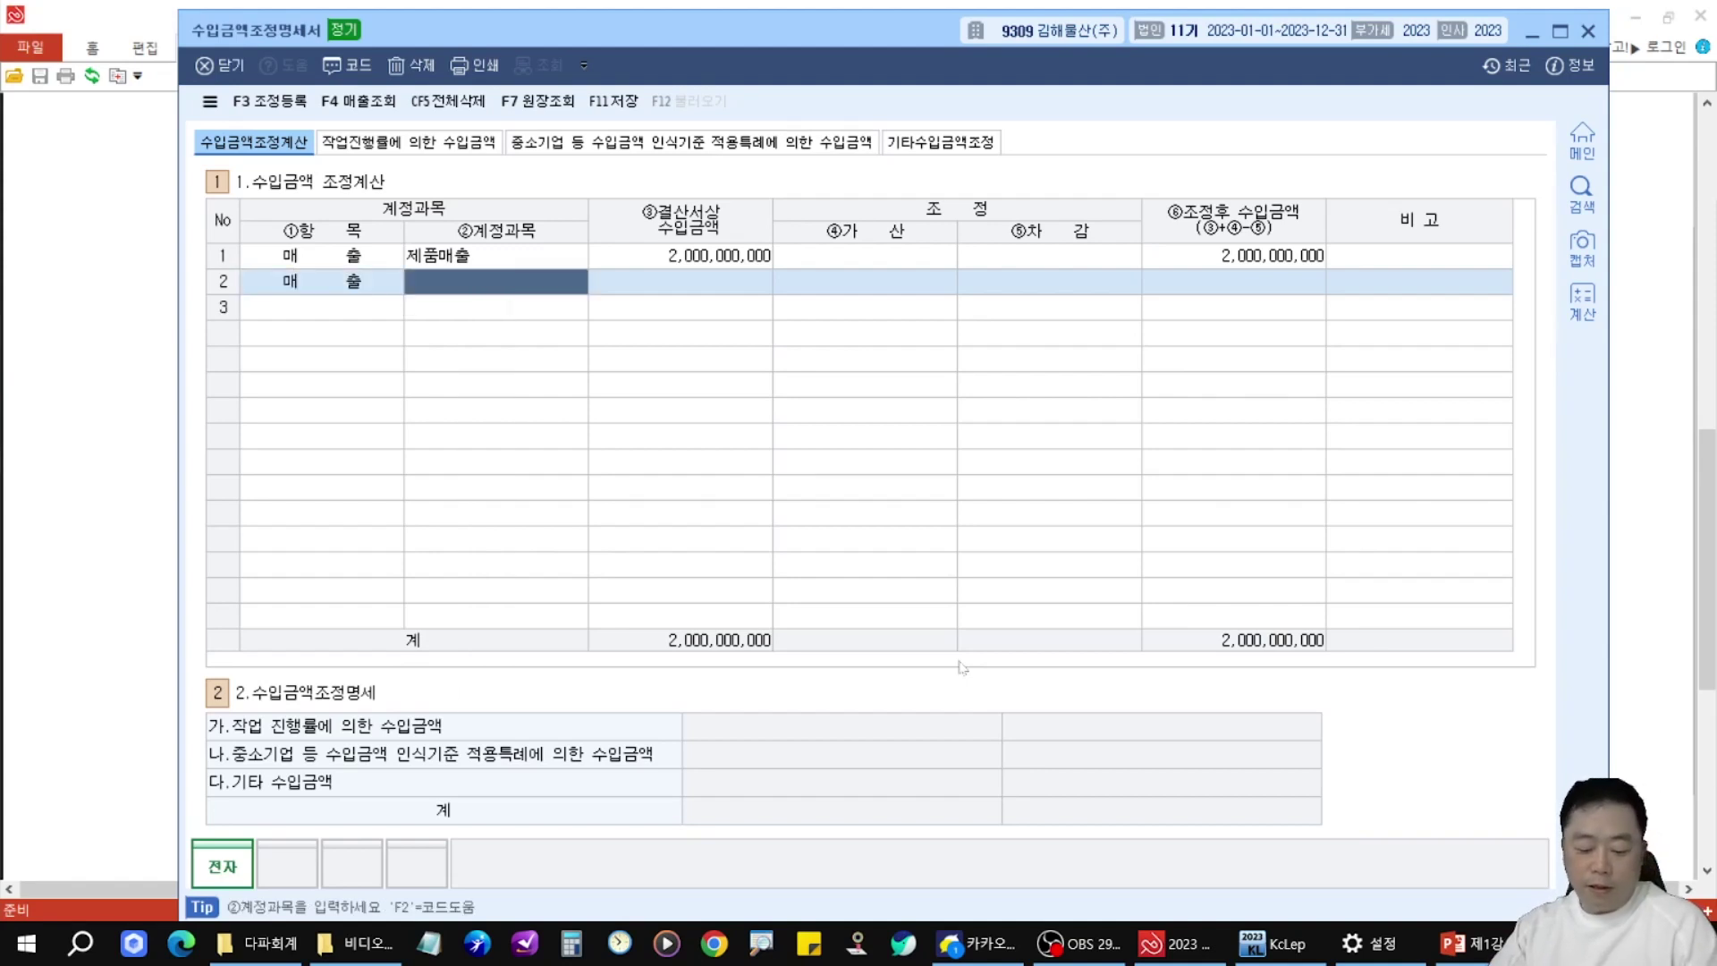
key(F2)
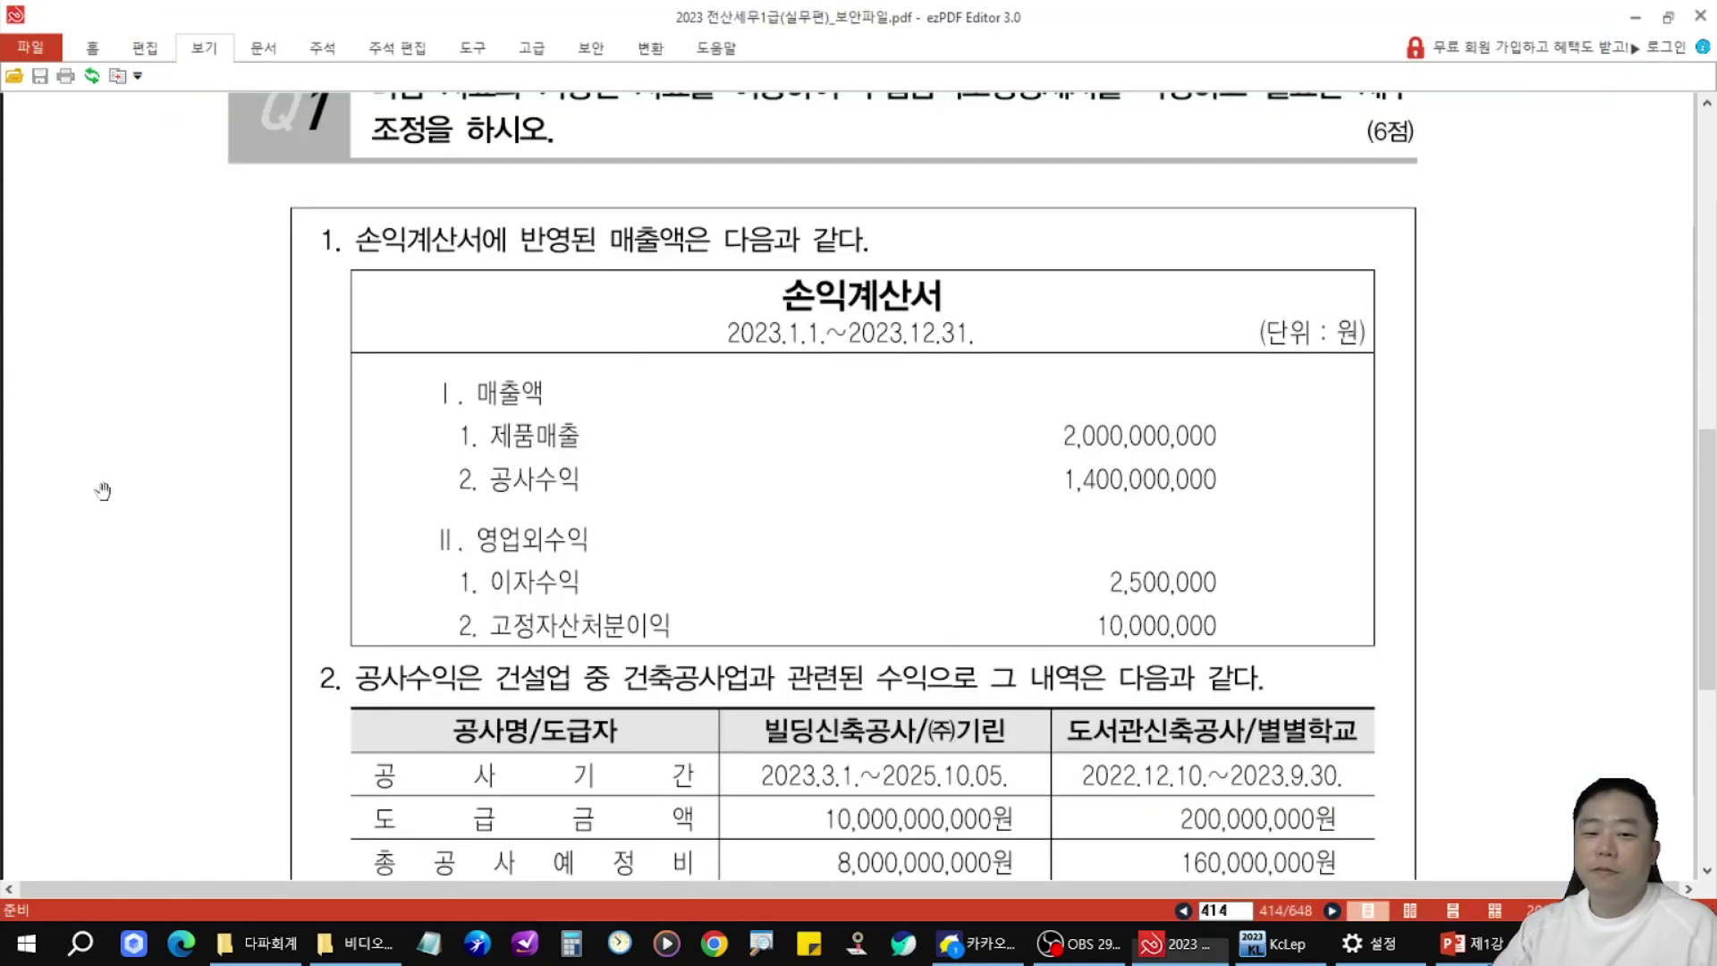
click(103, 491)
drag(438, 450, 1260, 506)
drag(1393, 613, 1263, 506)
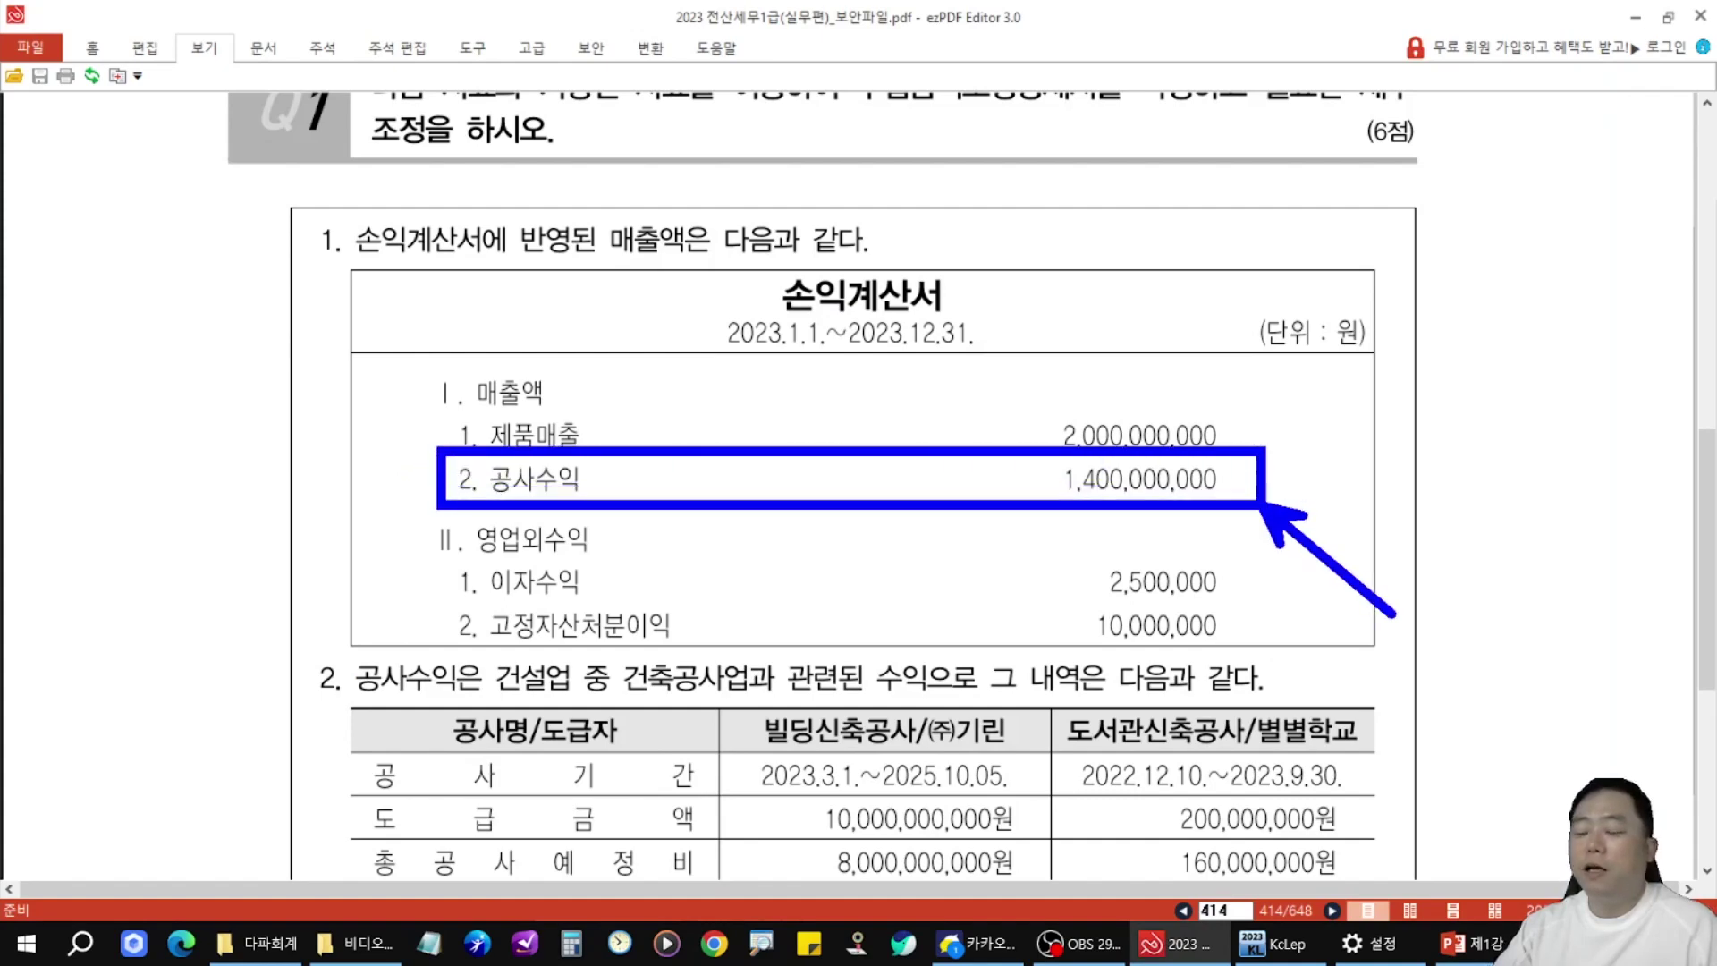
key(Escape)
key(alt+Tab)
click(885, 347)
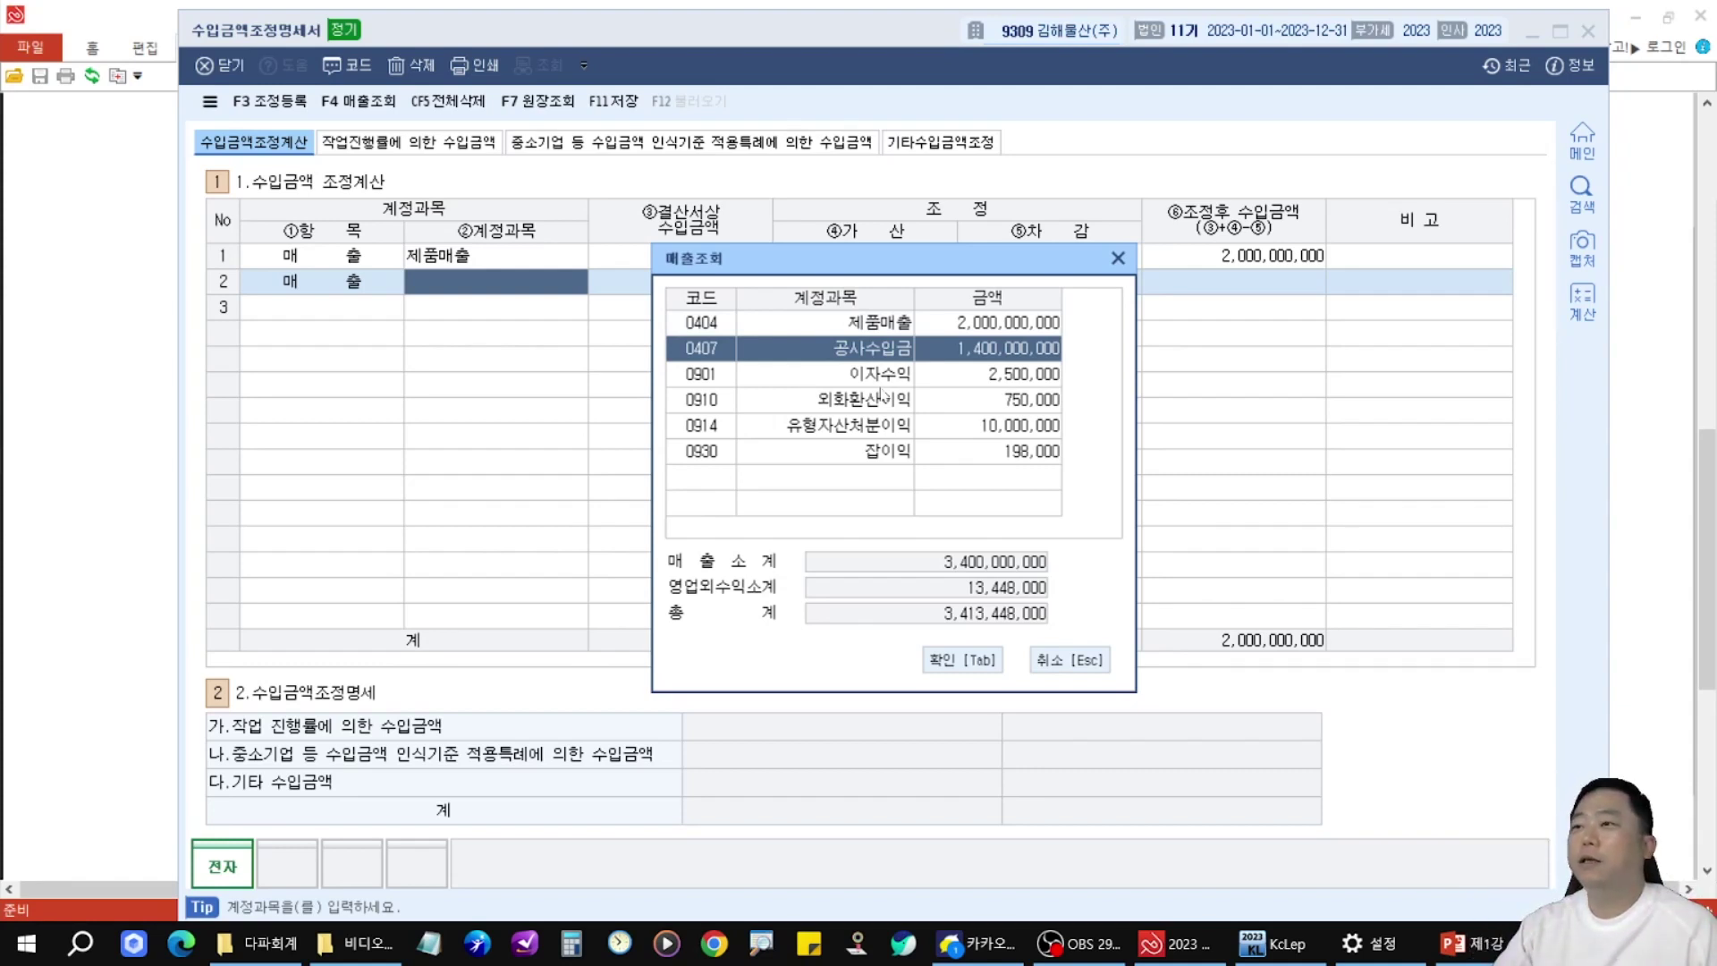
key(Tab)
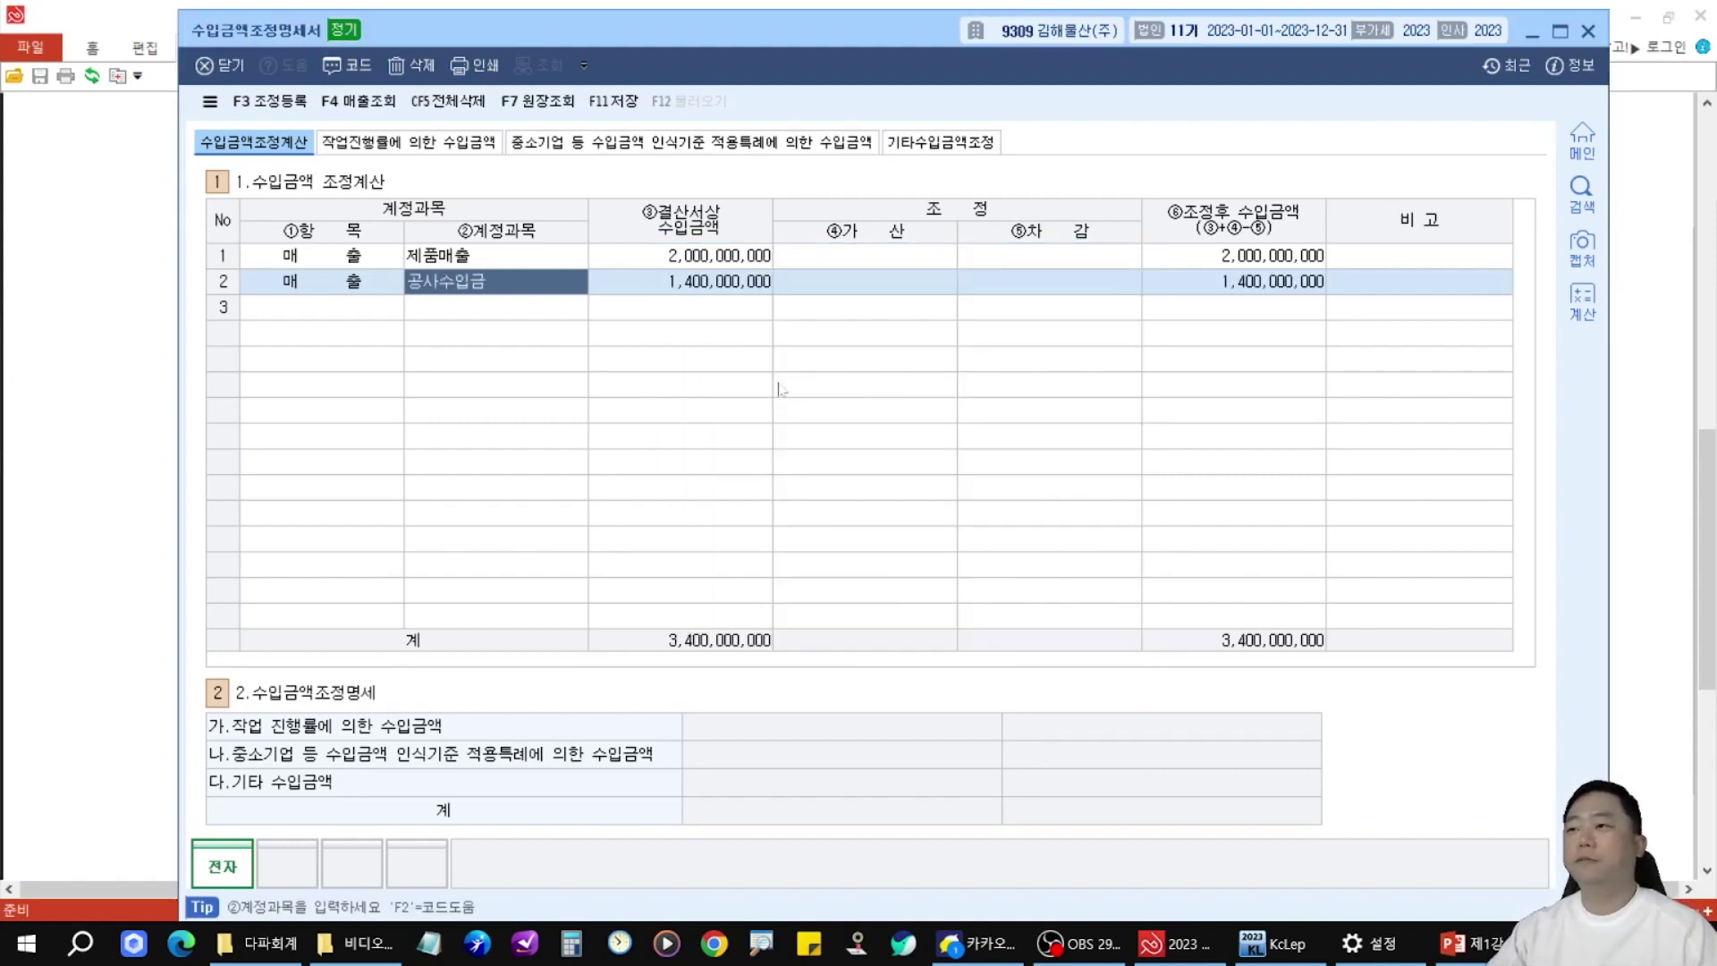
- Review the exercise's non-operating income lines, the construction contract table and the notes on revenue recognition in the PDF
click(96, 278)
mouse_move(397, 547)
mouse_down()
mouse_move(1004, 641)
mouse_move(1268, 642)
mouse_up()
key(Escape)
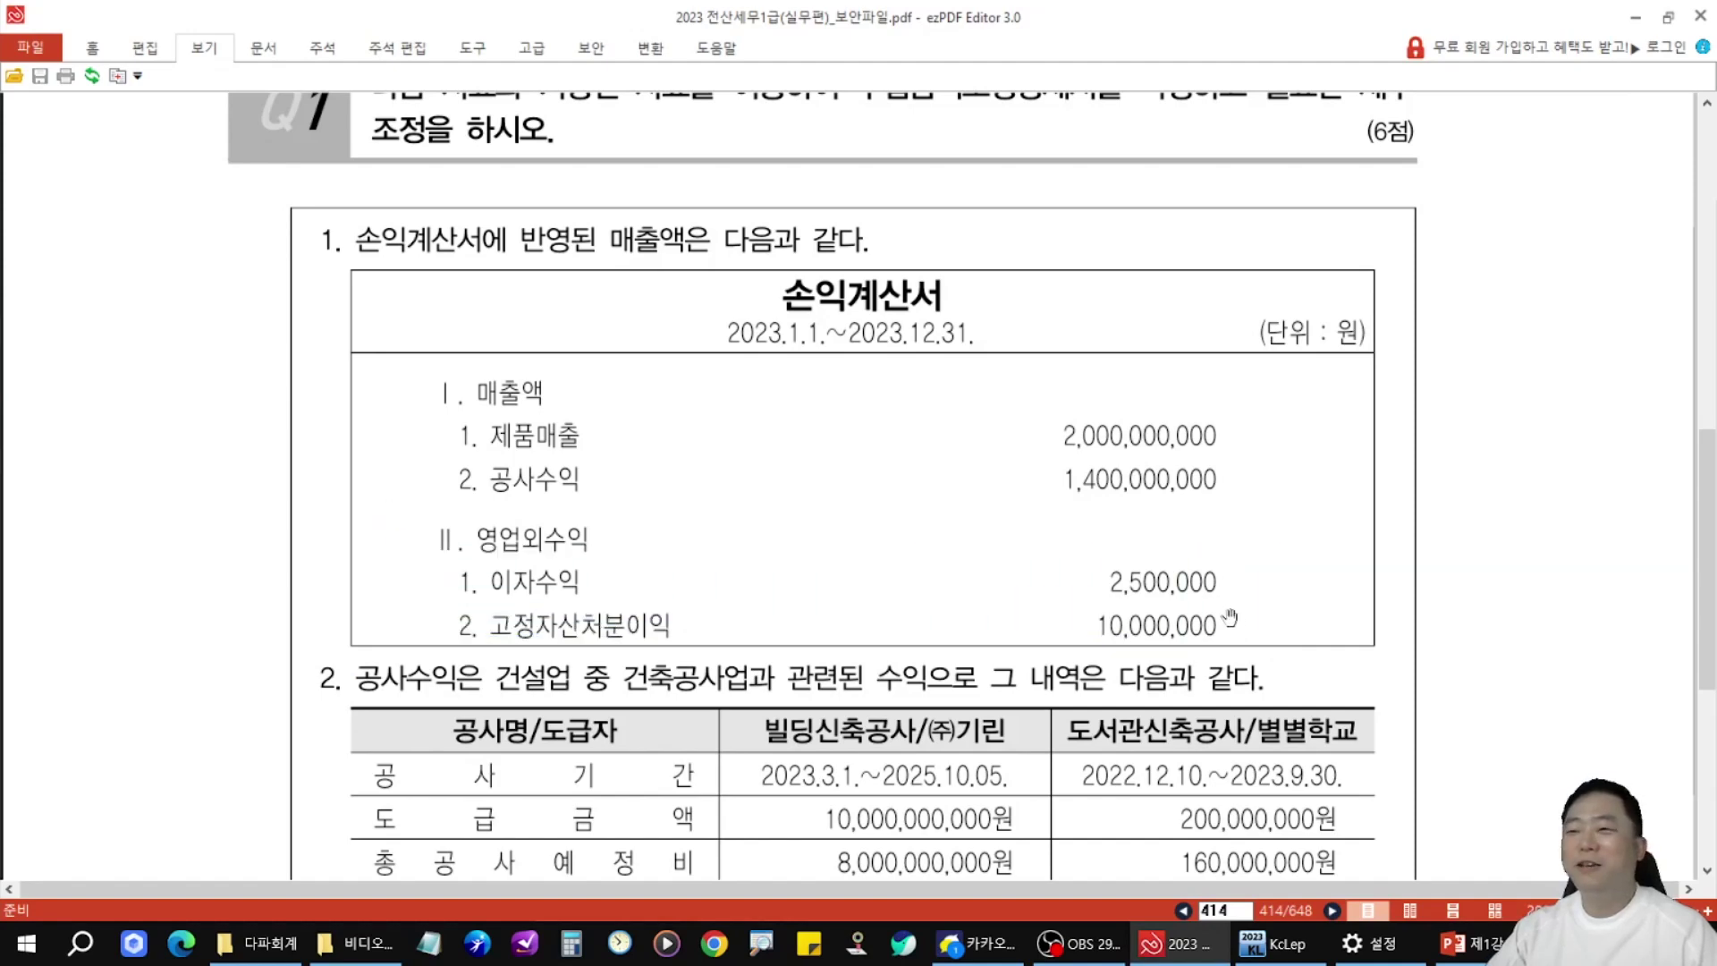
scroll(941, 726, down, 5)
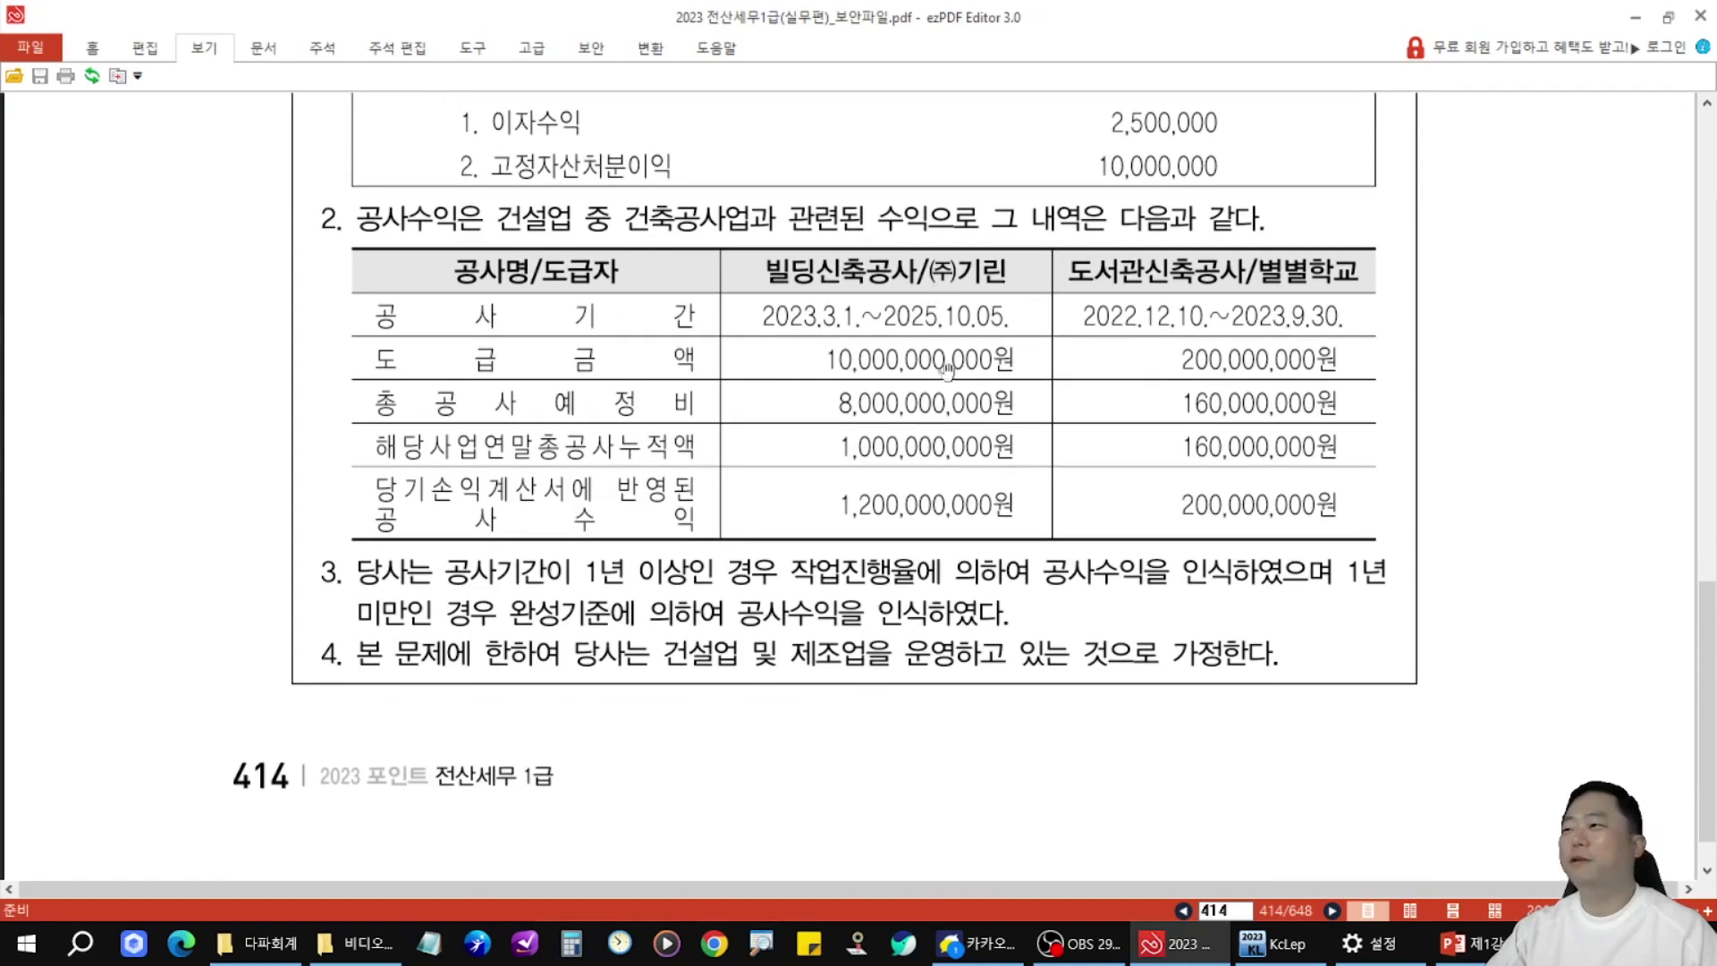
scroll(626, 458, up, 3)
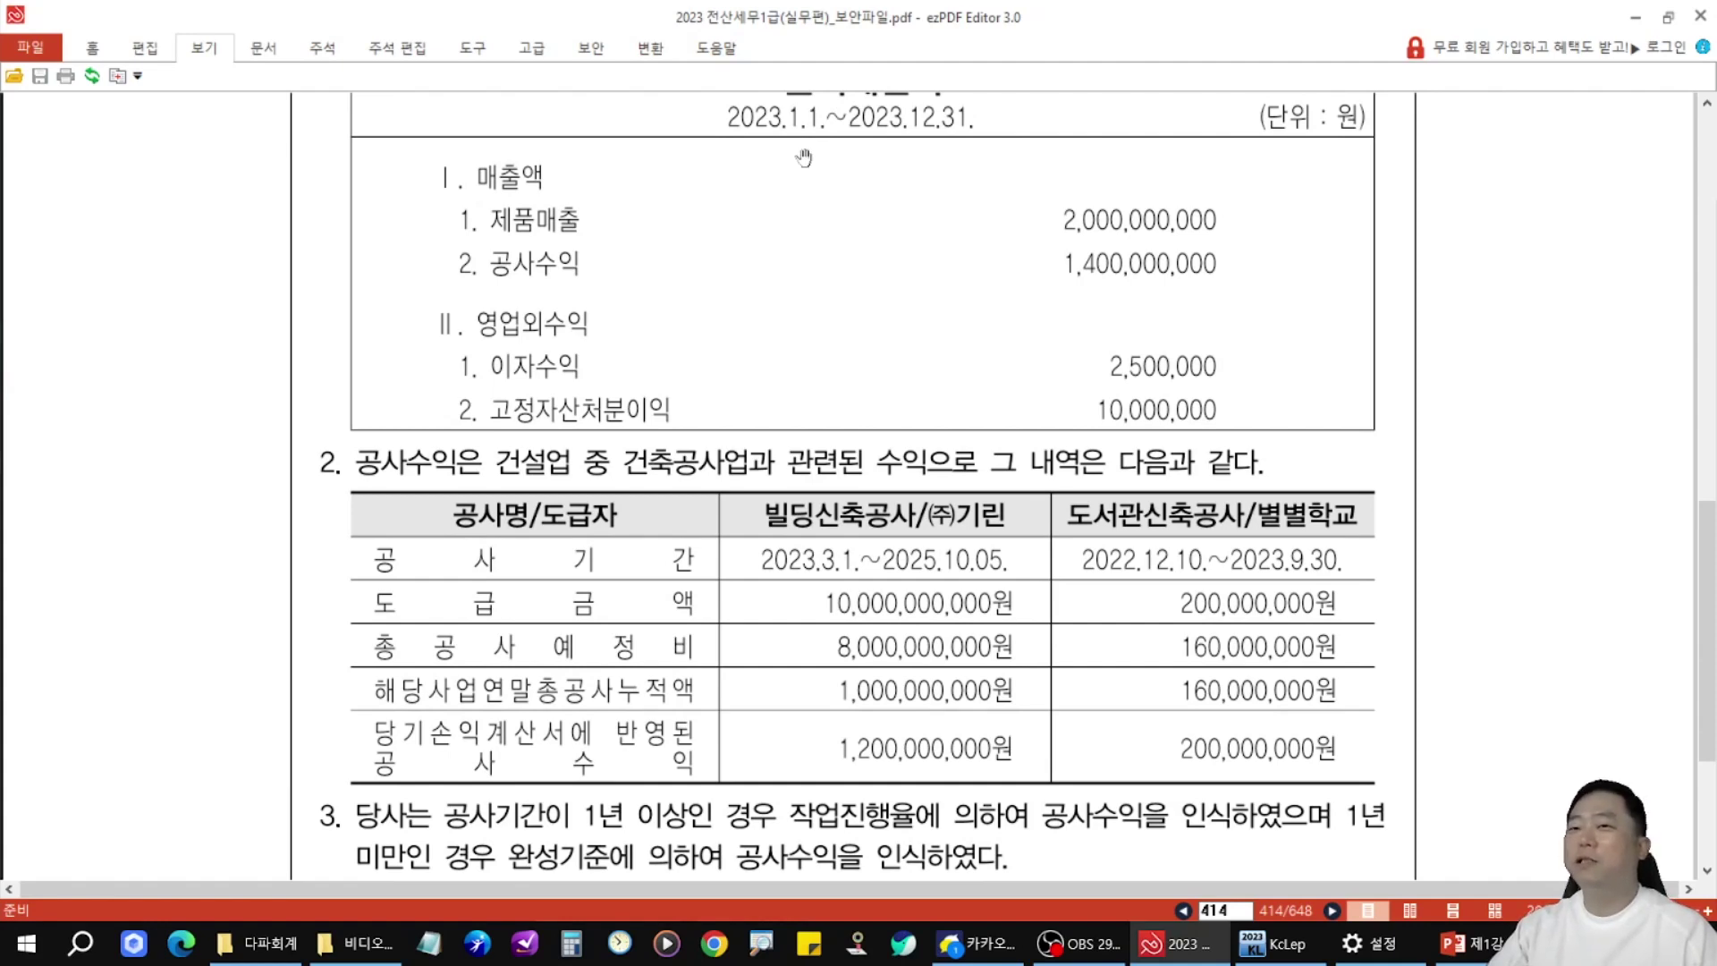
drag(948, 447, 934, 329)
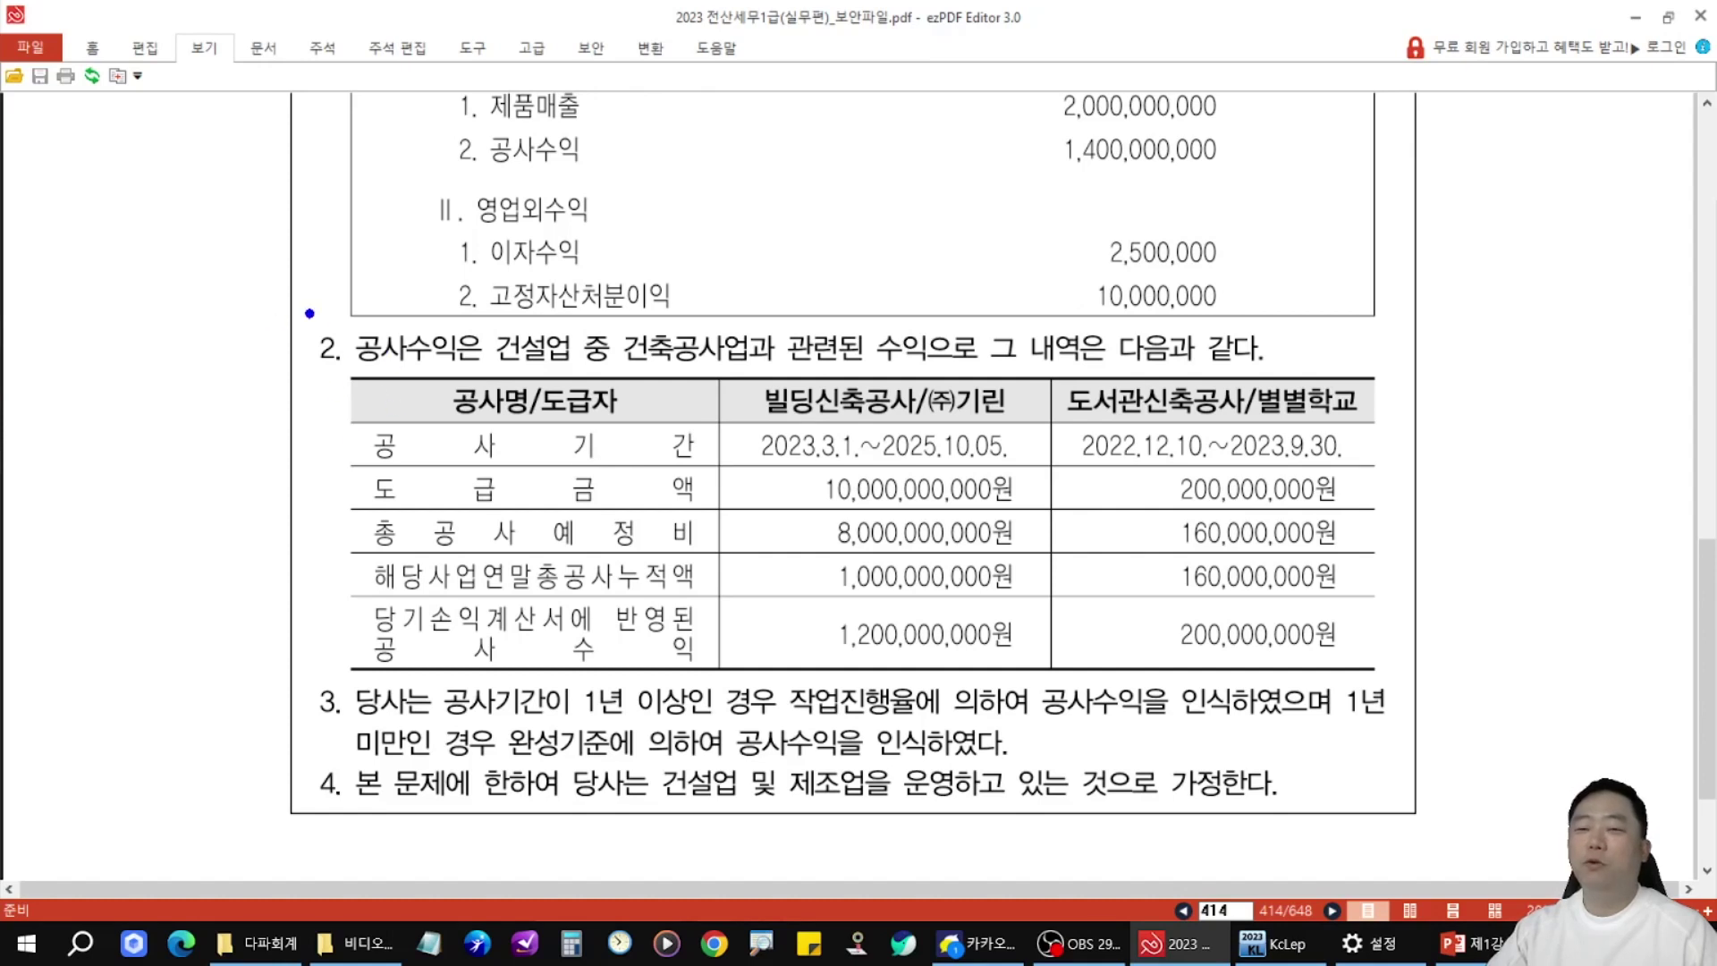
drag(79, 401, 307, 638)
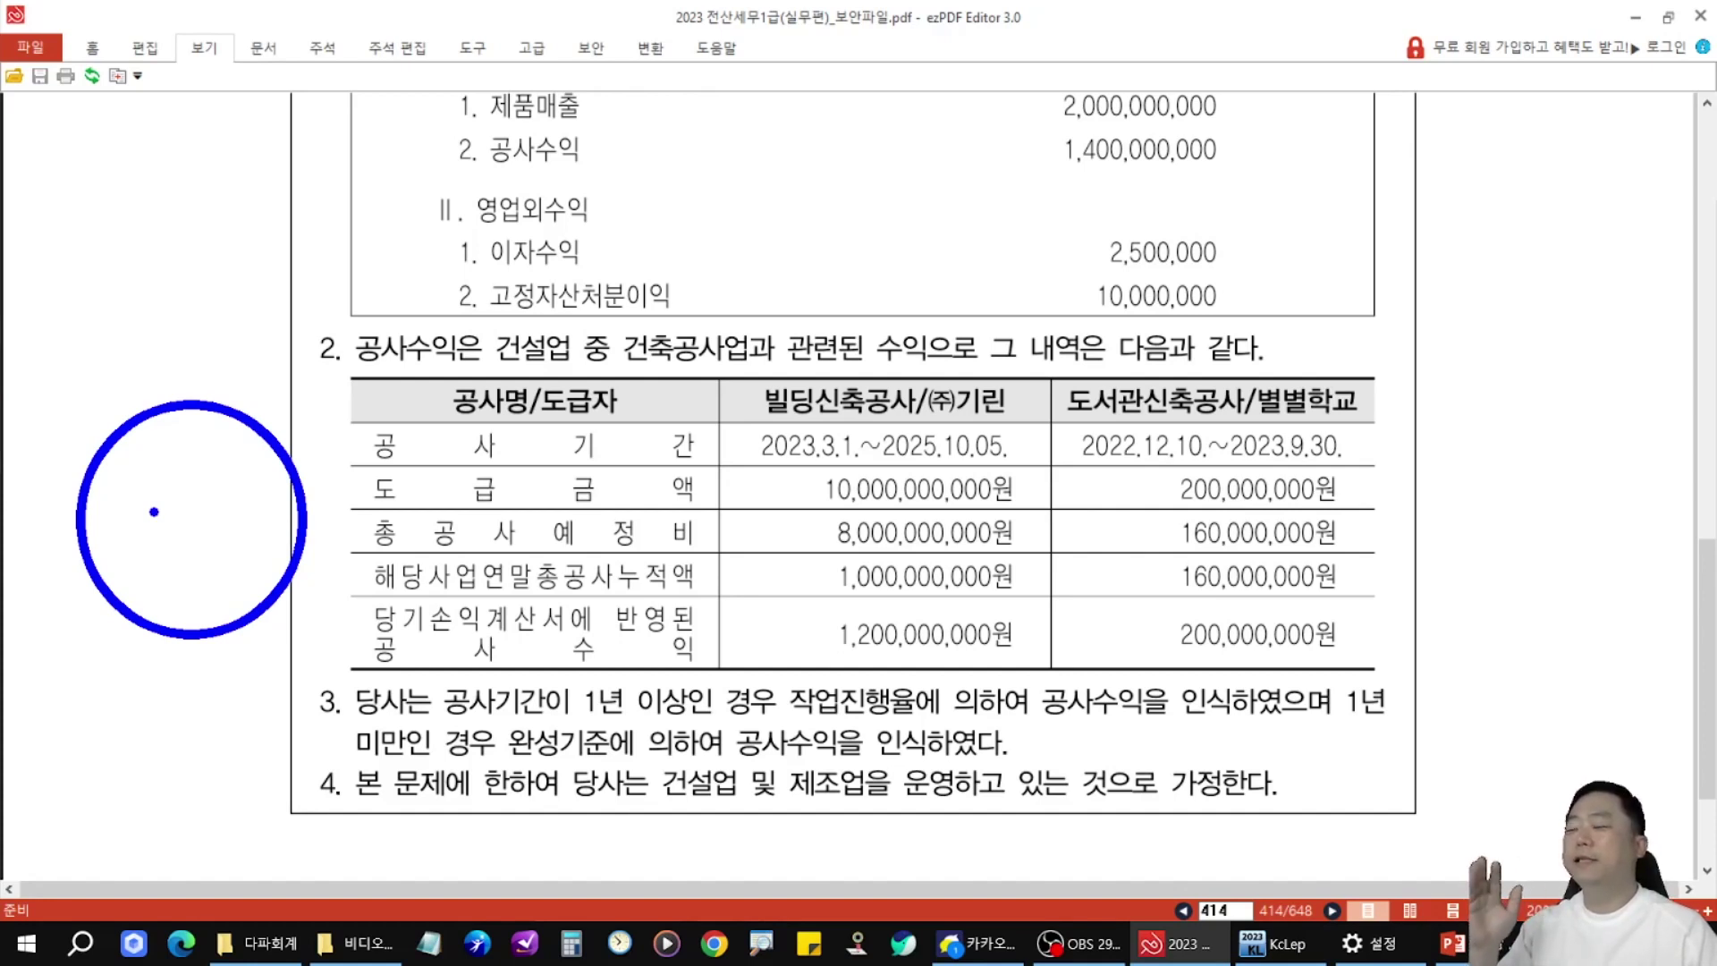
scroll(608, 487, down, 3)
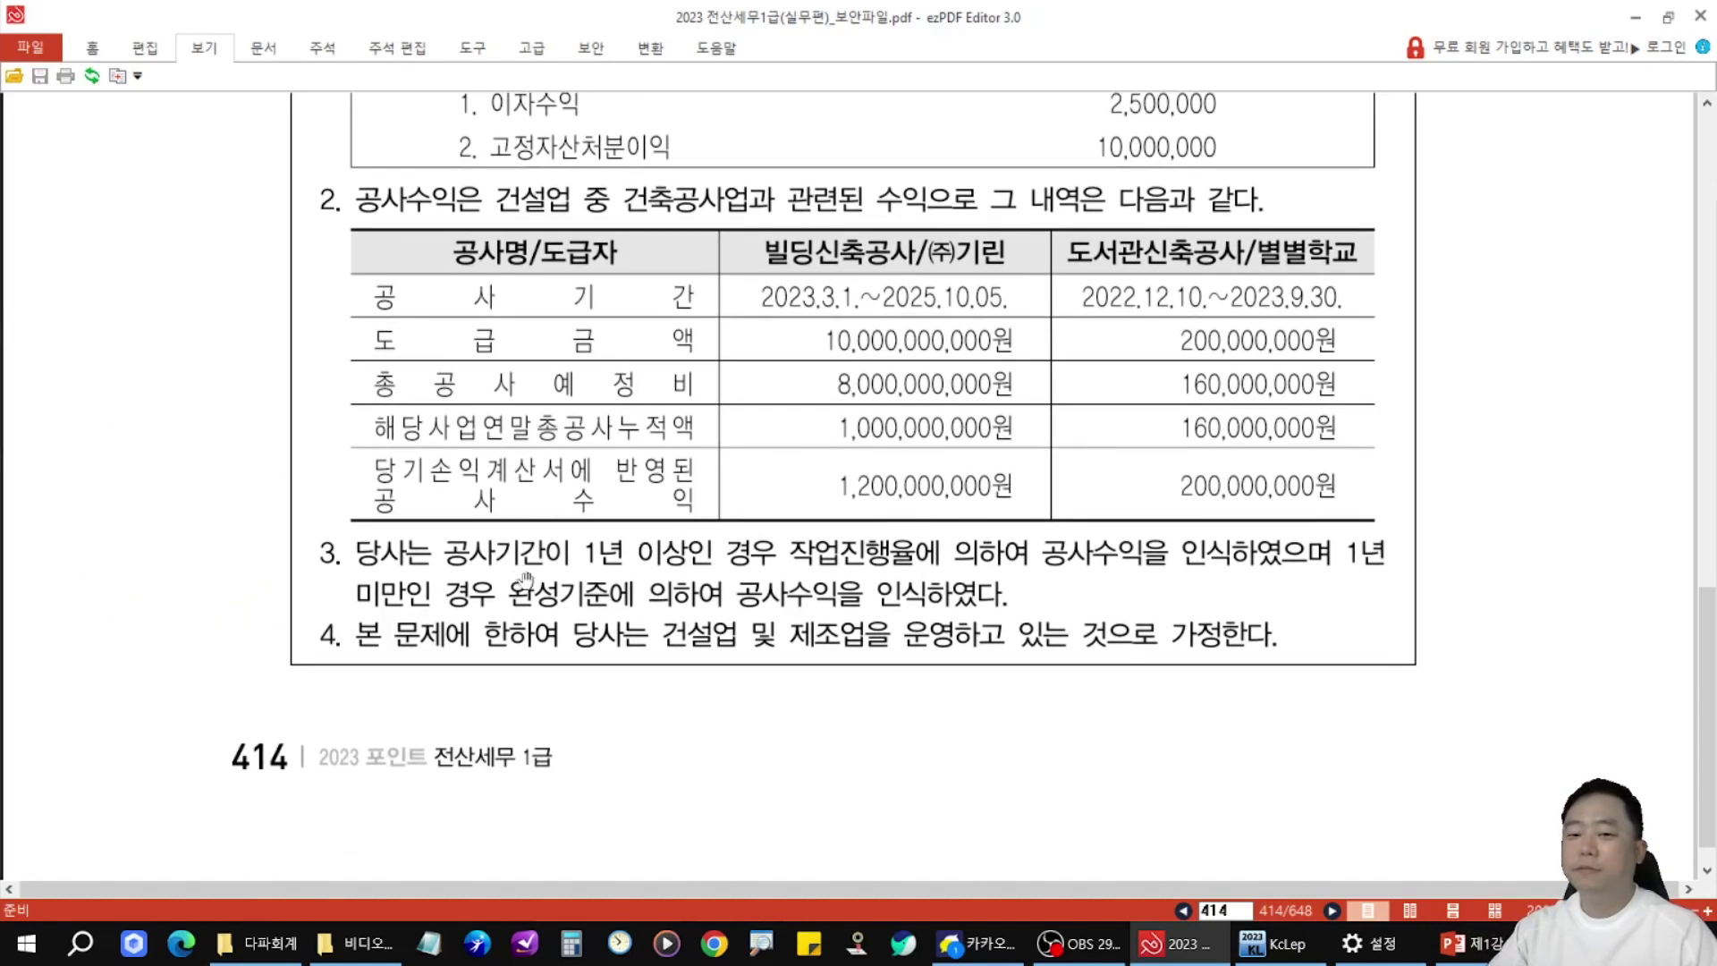
scroll(548, 541, down, 1)
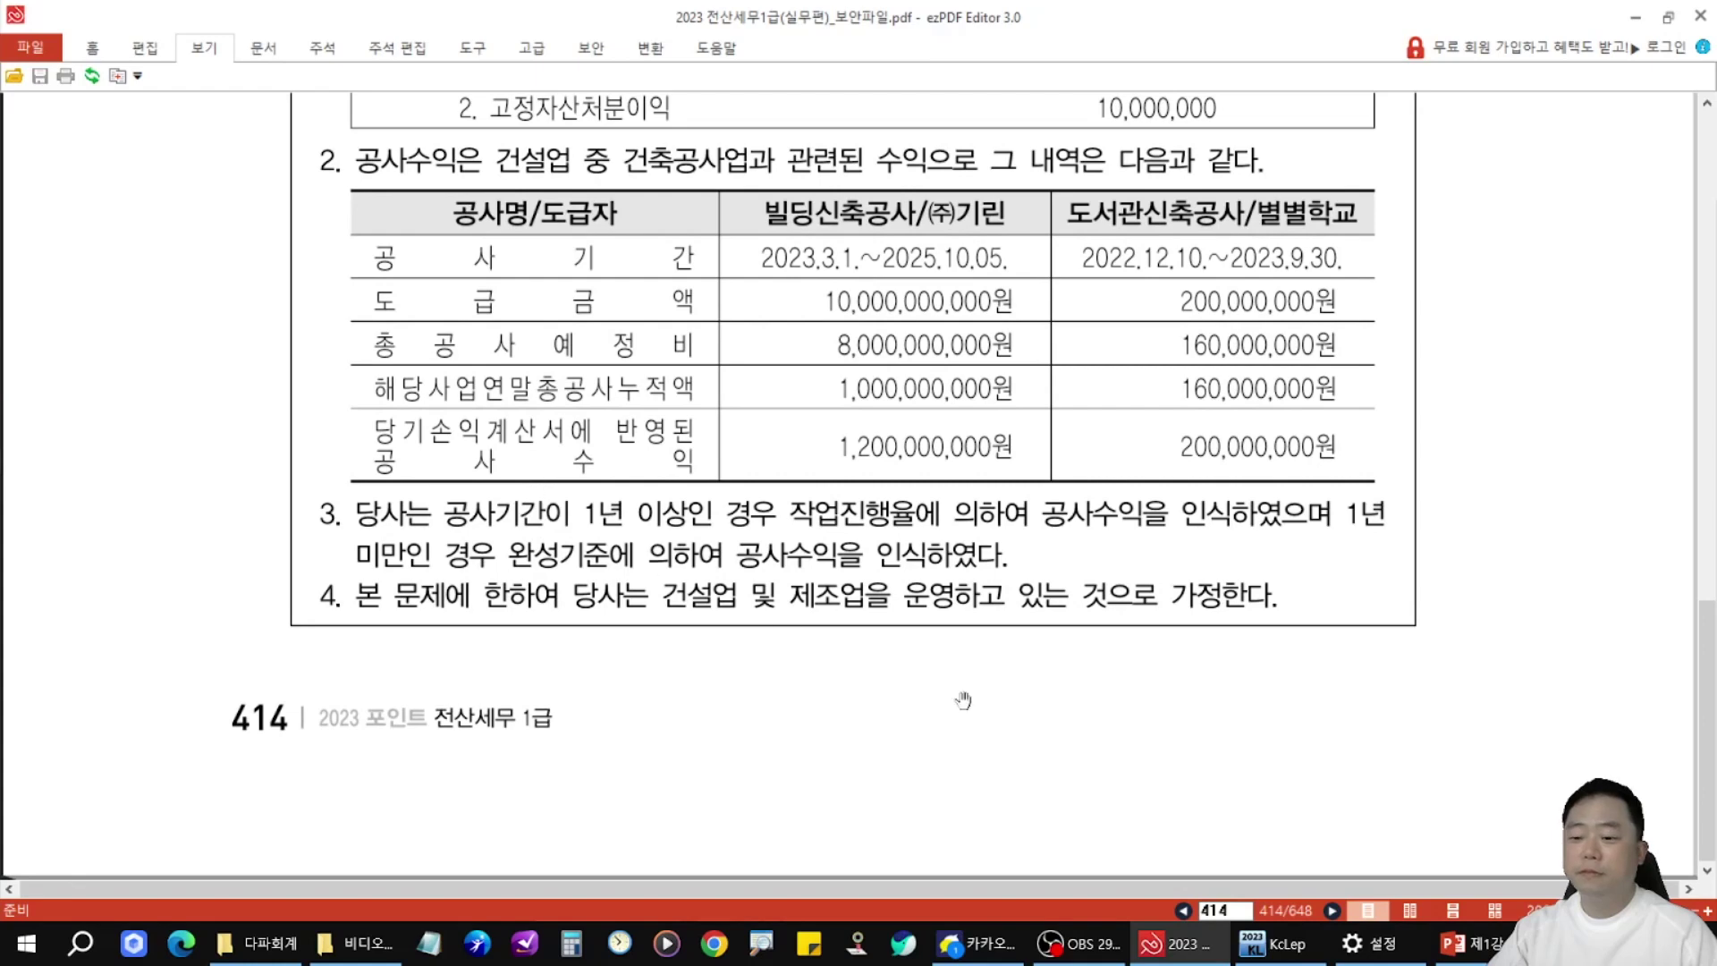
- Return to the 수입금액조정명세서 form in KcLep and examine the book revenue, adjustment and adjusted revenue columns for both sales rows
click(1270, 944)
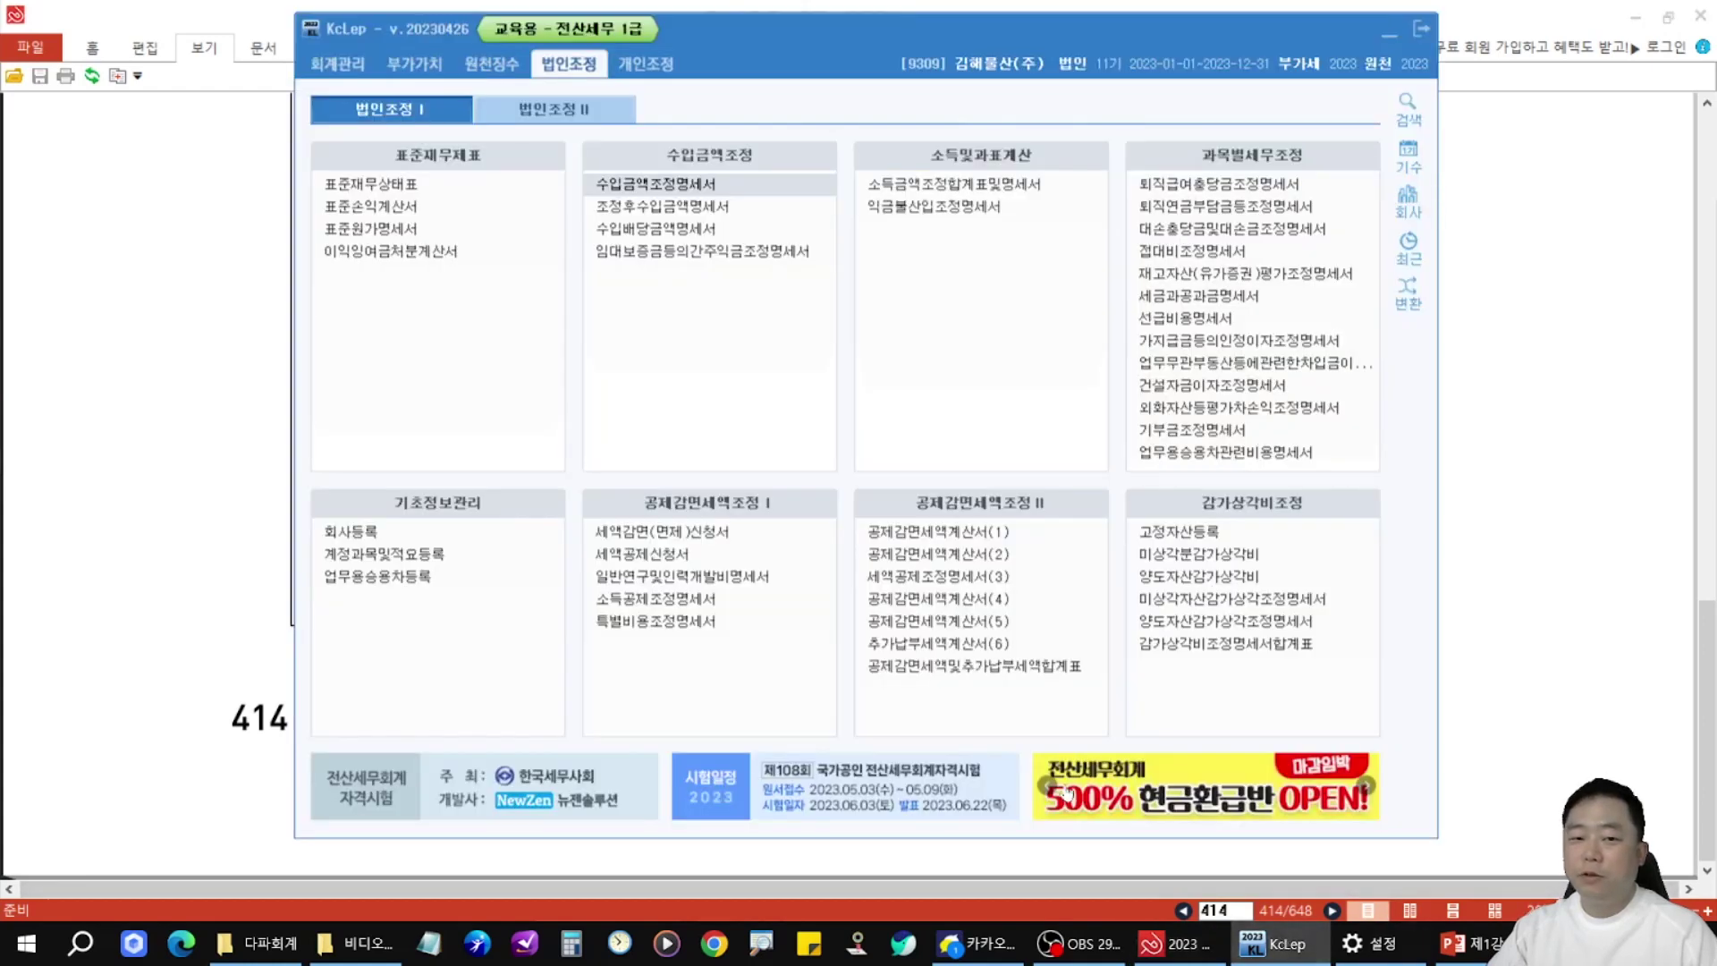
click(744, 185)
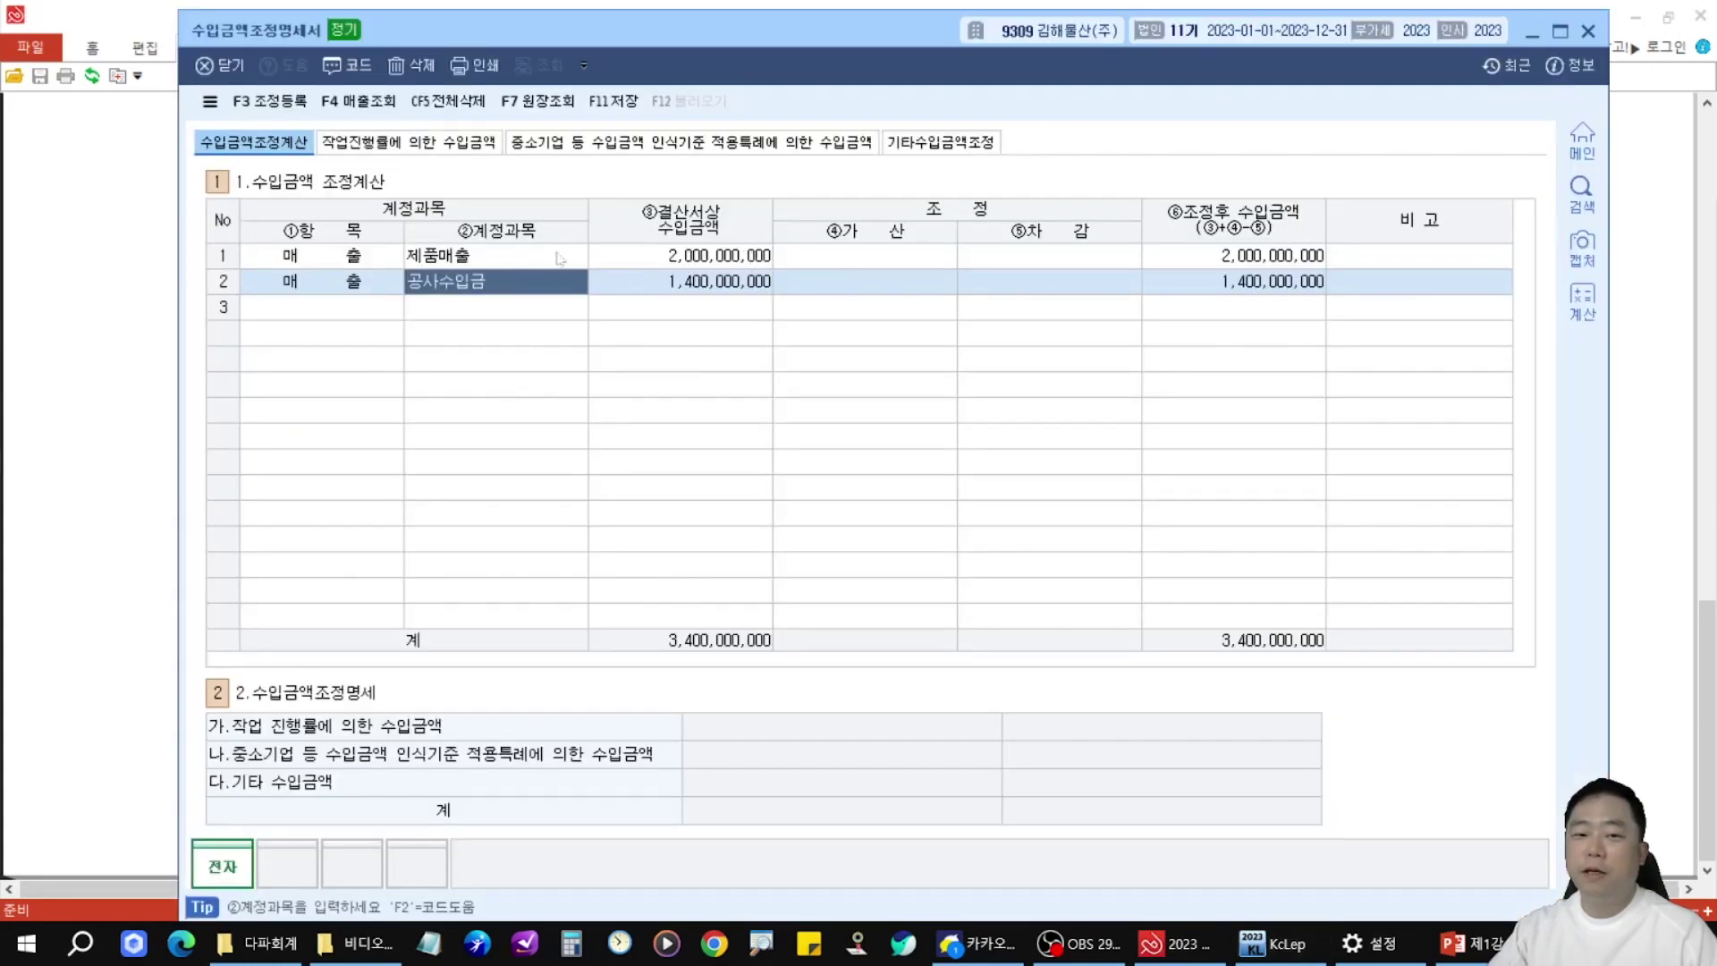
mouse_move(316, 115)
mouse_down()
mouse_move(448, 172)
mouse_move(515, 175)
mouse_up()
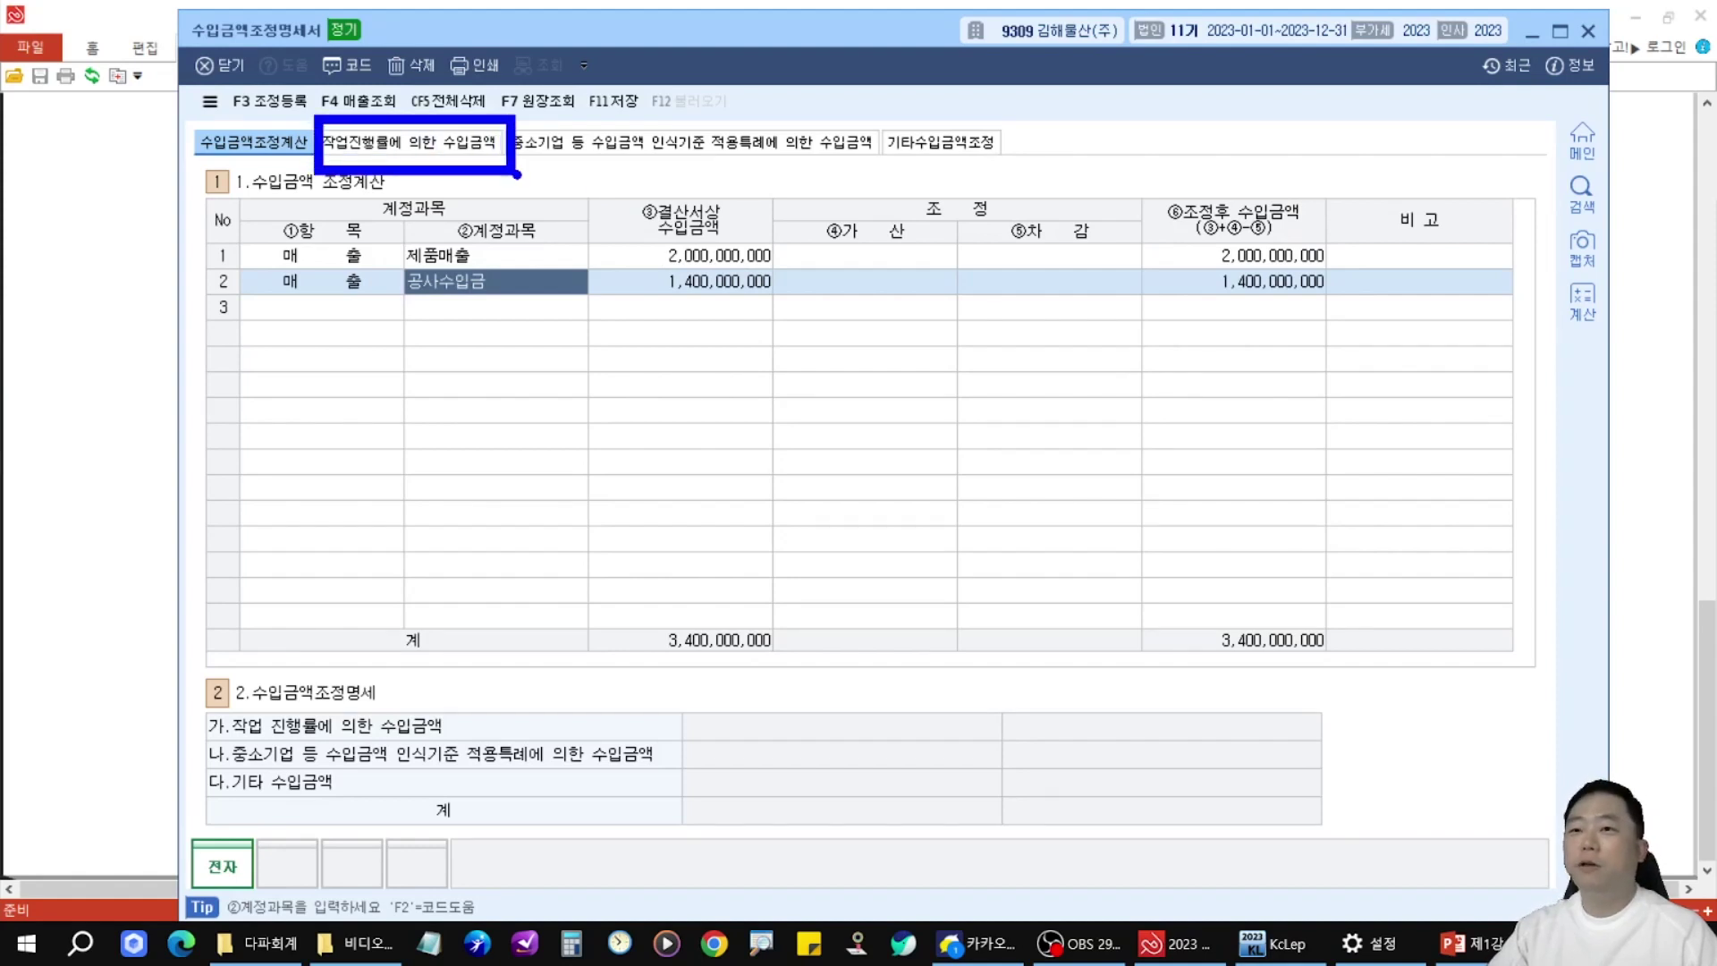
key(Escape)
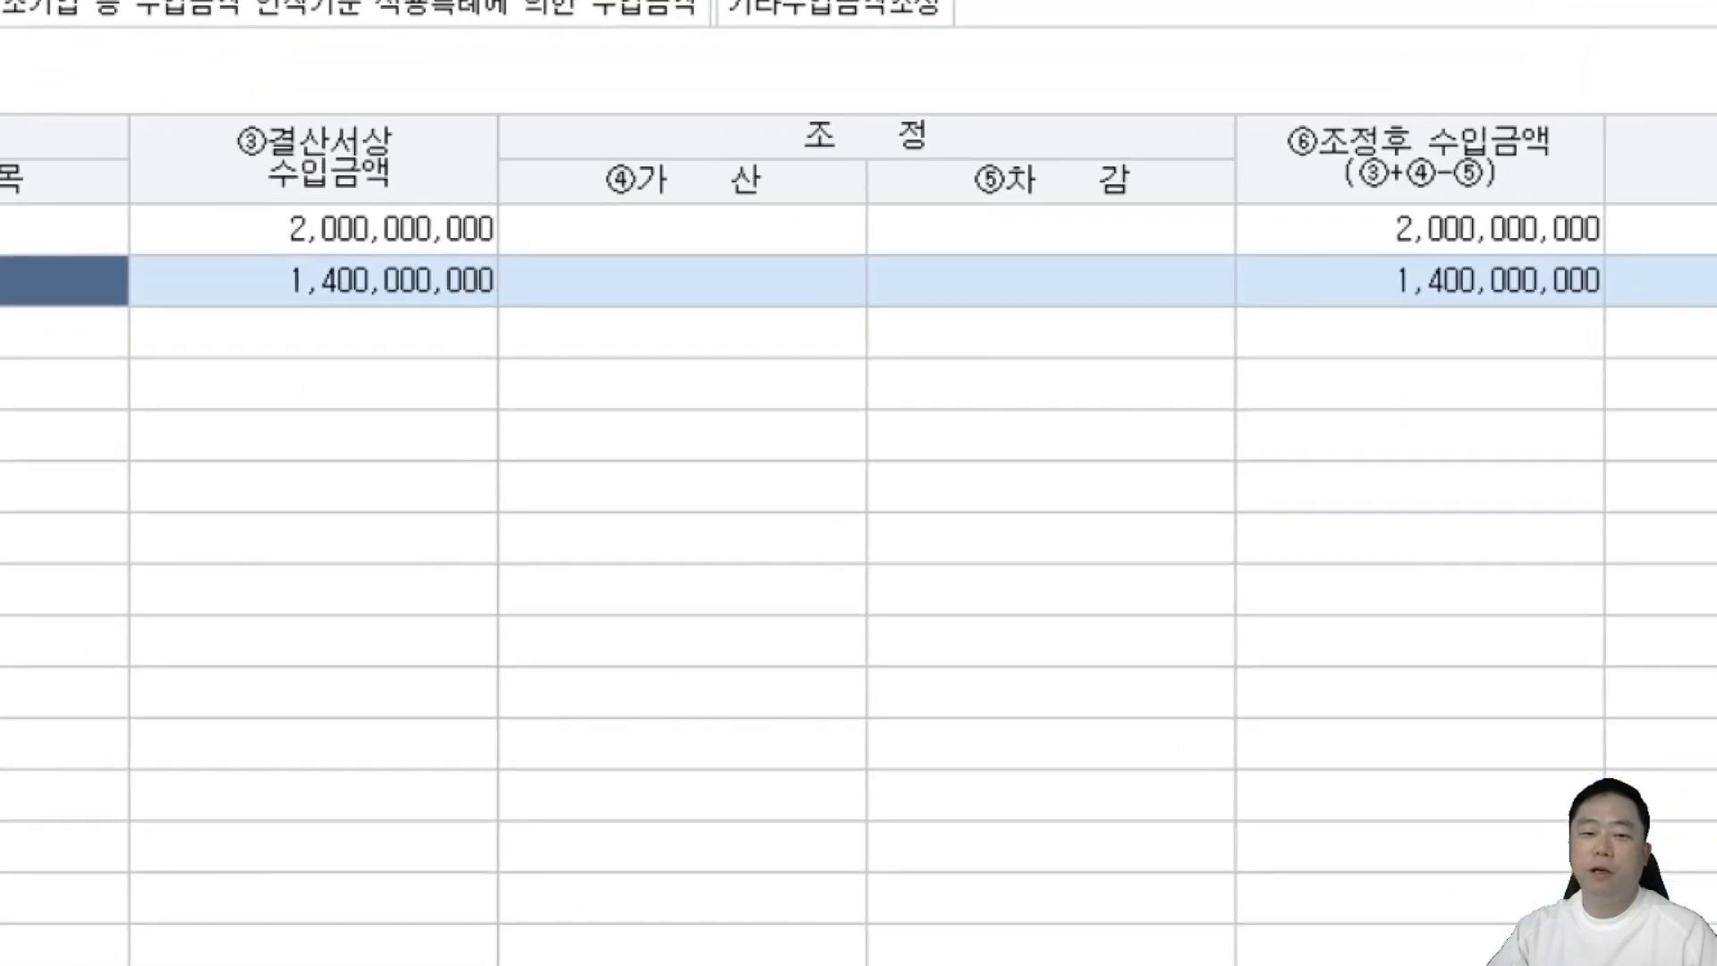
drag(180, 72, 548, 333)
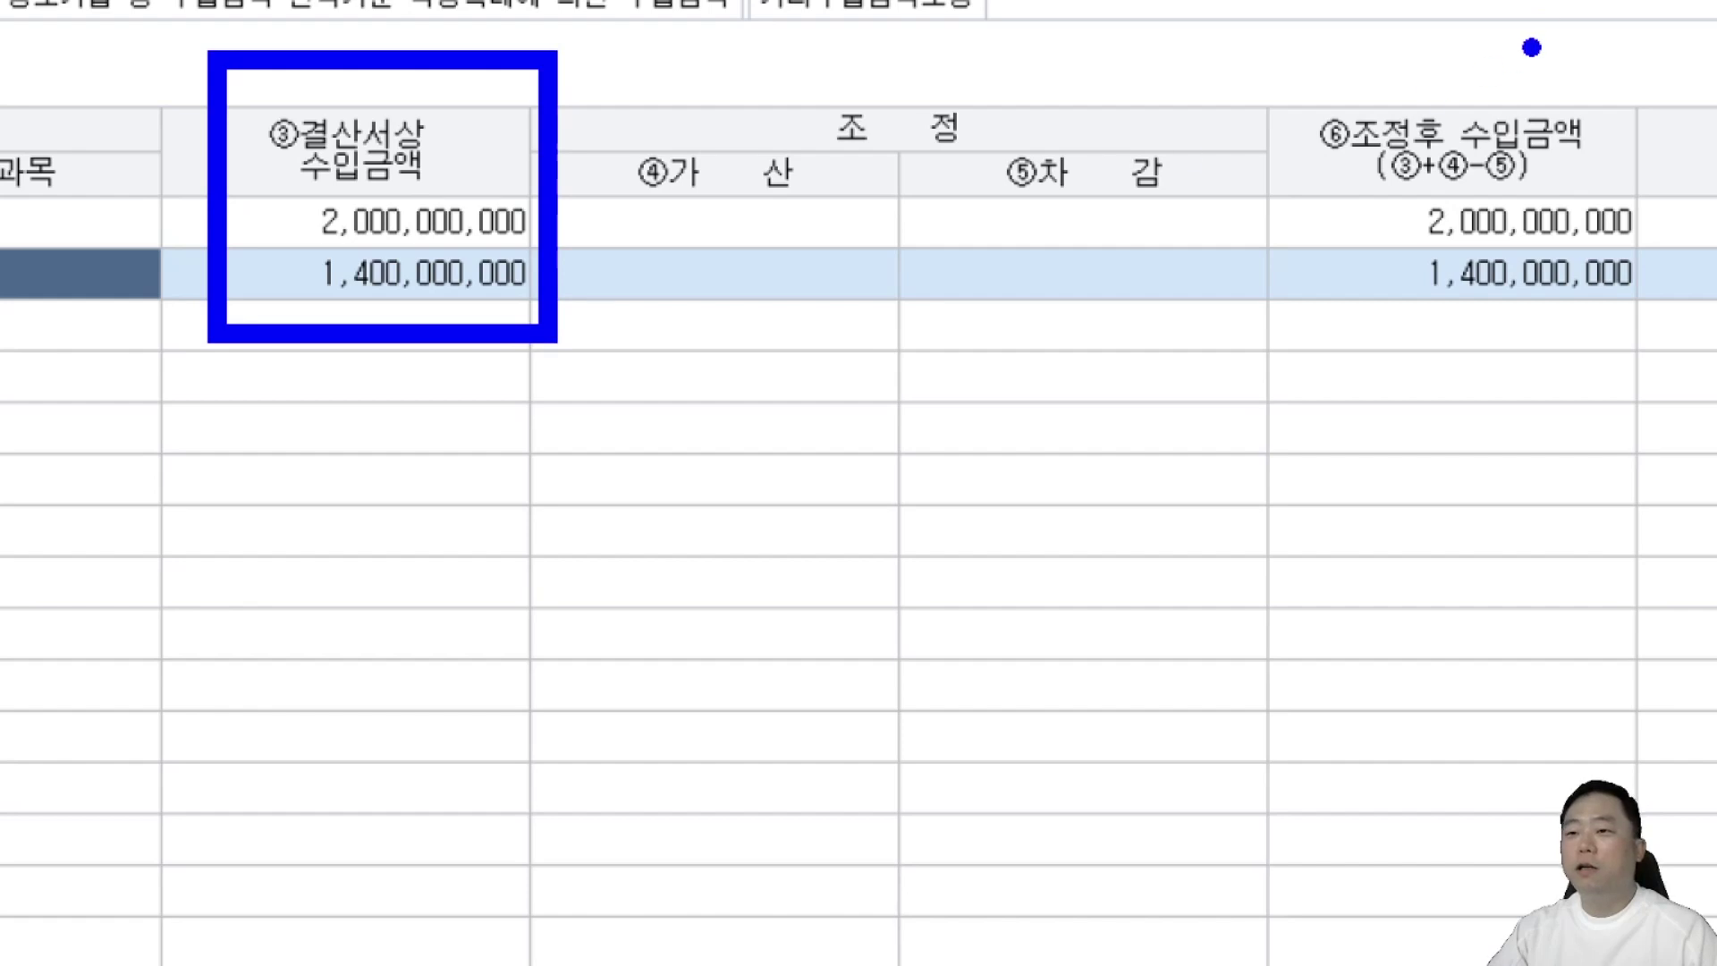
drag(1269, 56, 1662, 321)
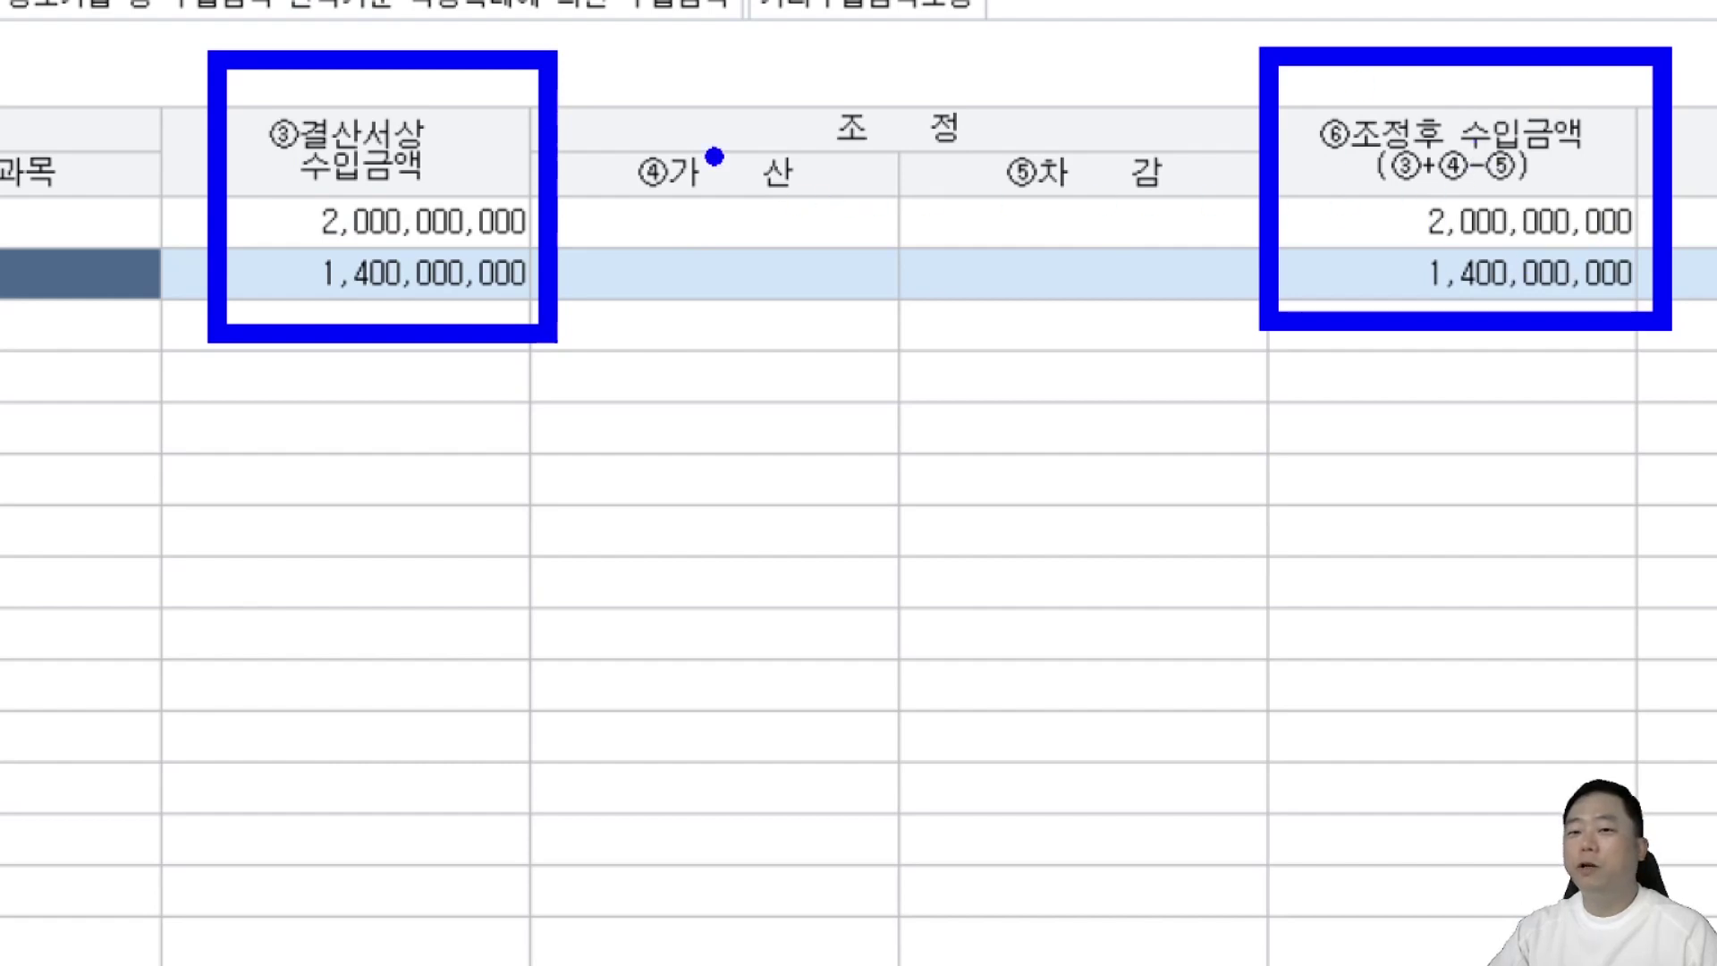
drag(801, 55, 1010, 202)
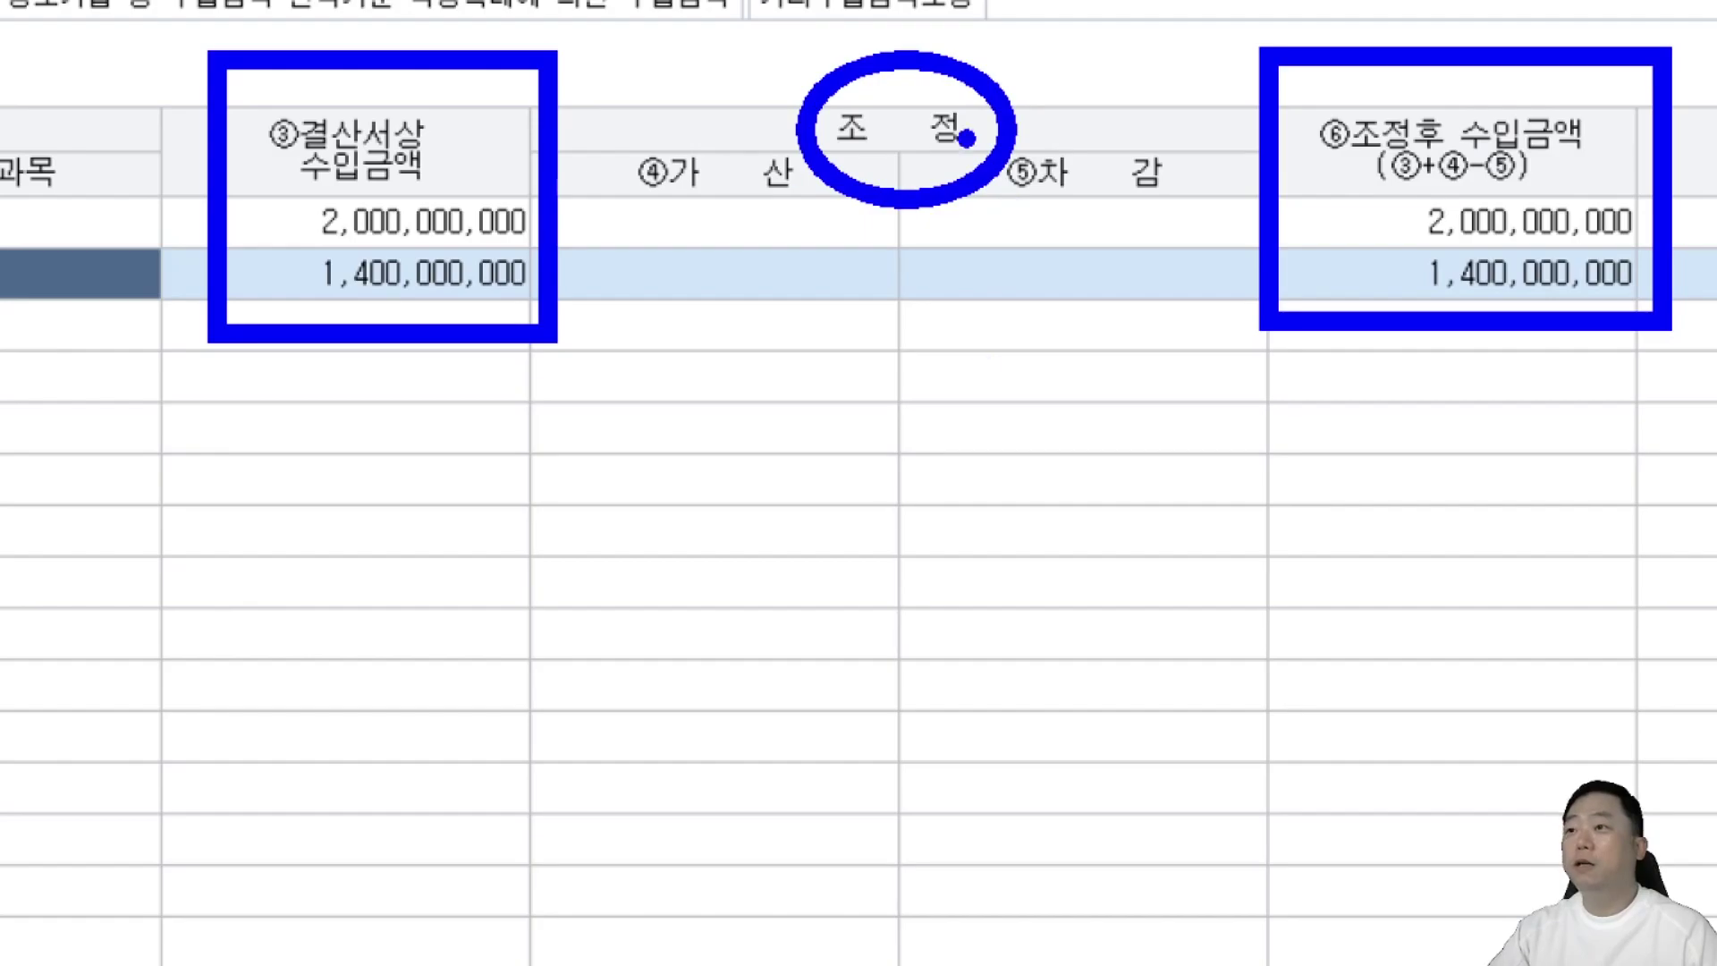
key(Escape)
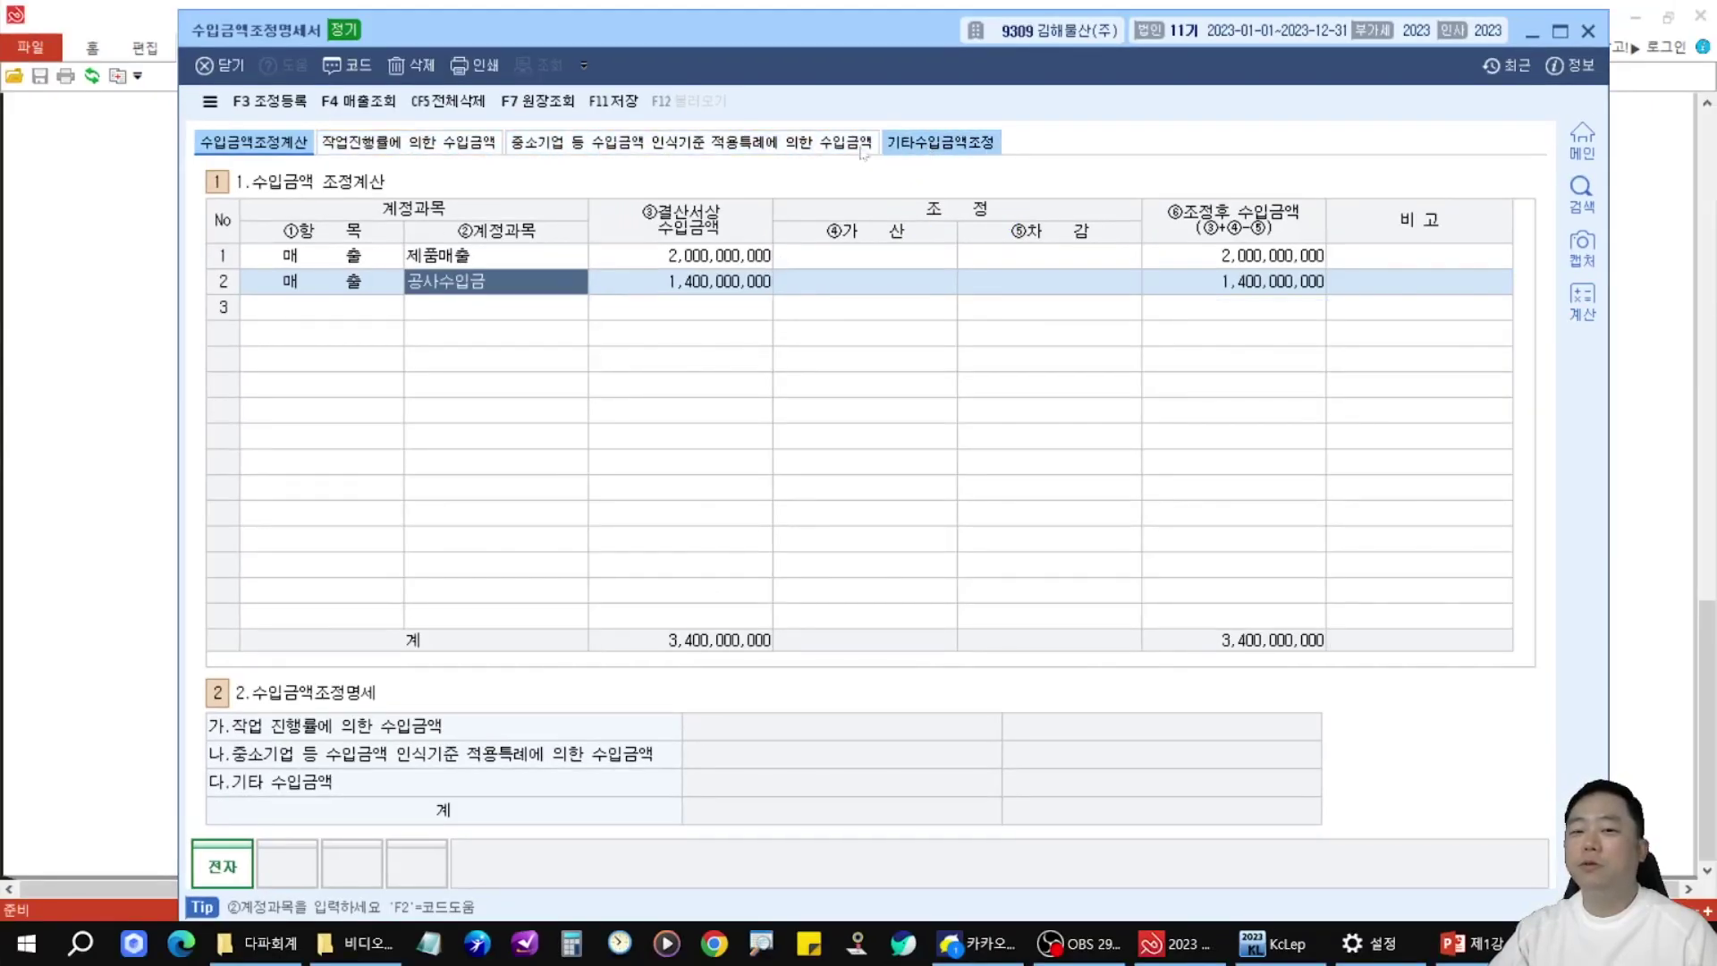
- Review which adjustment sub-forms apply: 작업진행률에 의한 수입금액, the small-business special recognition form and 기타수입금액조정
drag(608, 95, 744, 187)
drag(608, 189, 740, 83)
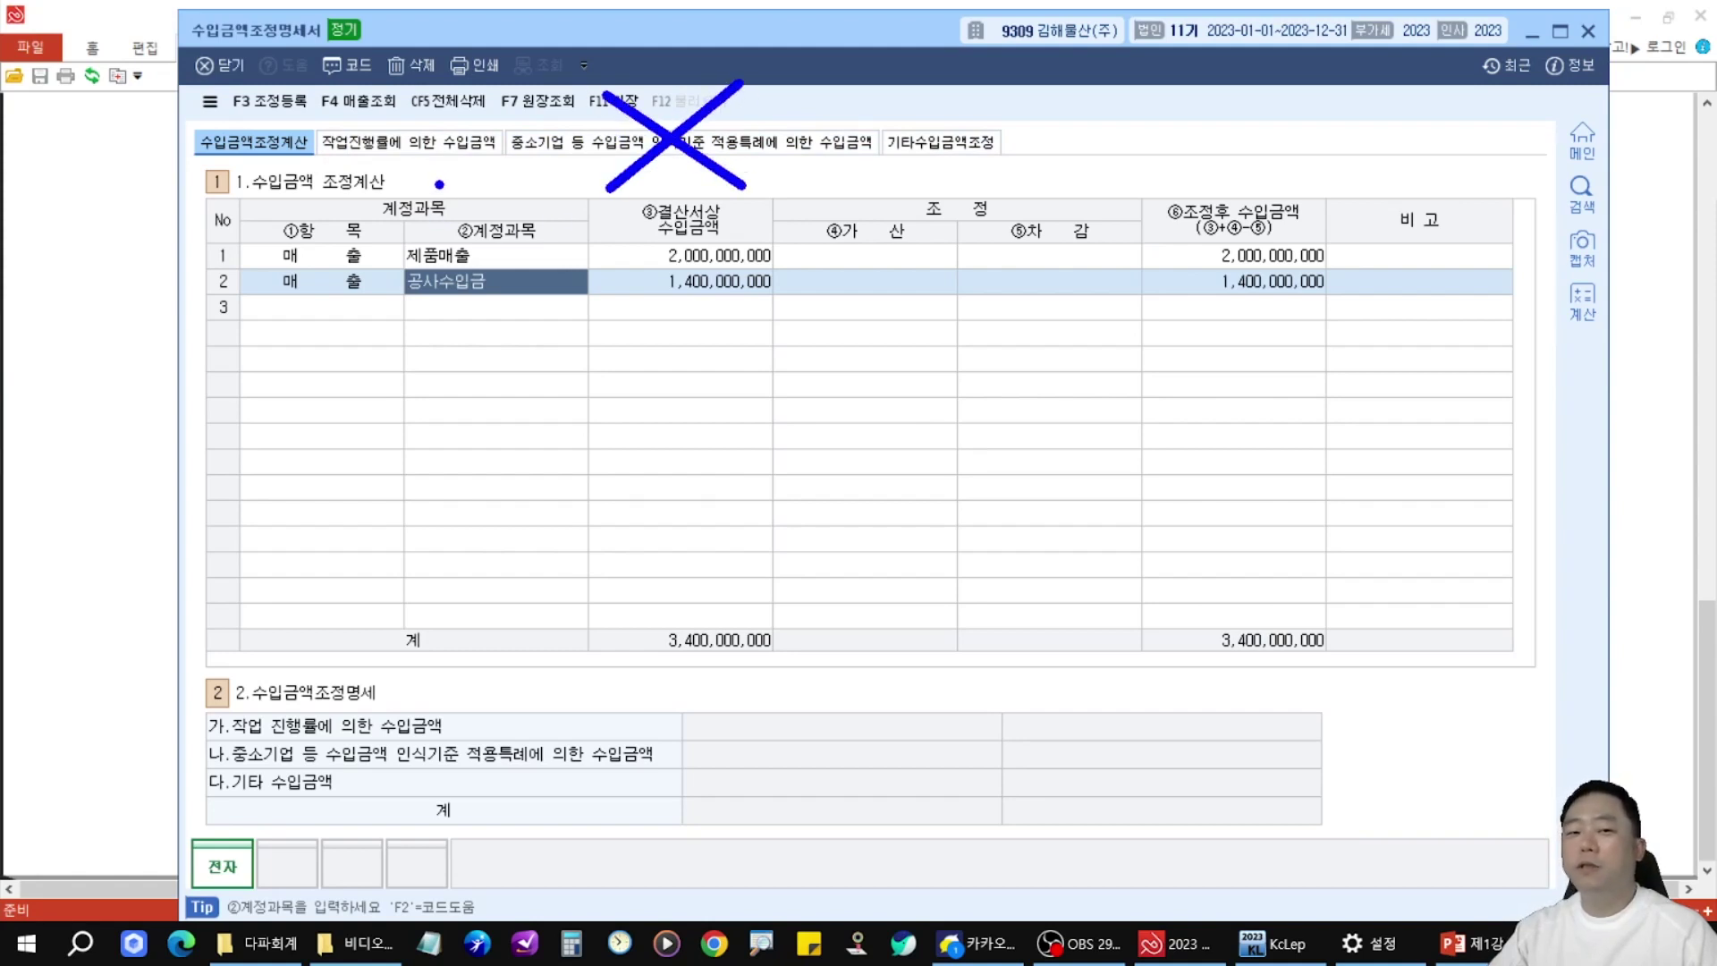
drag(441, 181, 481, 221)
drag(440, 181, 534, 346)
drag(930, 177, 849, 346)
mouse_move(895, 204)
mouse_down()
mouse_move(936, 223)
mouse_move(913, 377)
mouse_up()
mouse_move(925, 220)
mouse_down()
mouse_move(950, 183)
mouse_move(978, 383)
mouse_move(998, 216)
mouse_up()
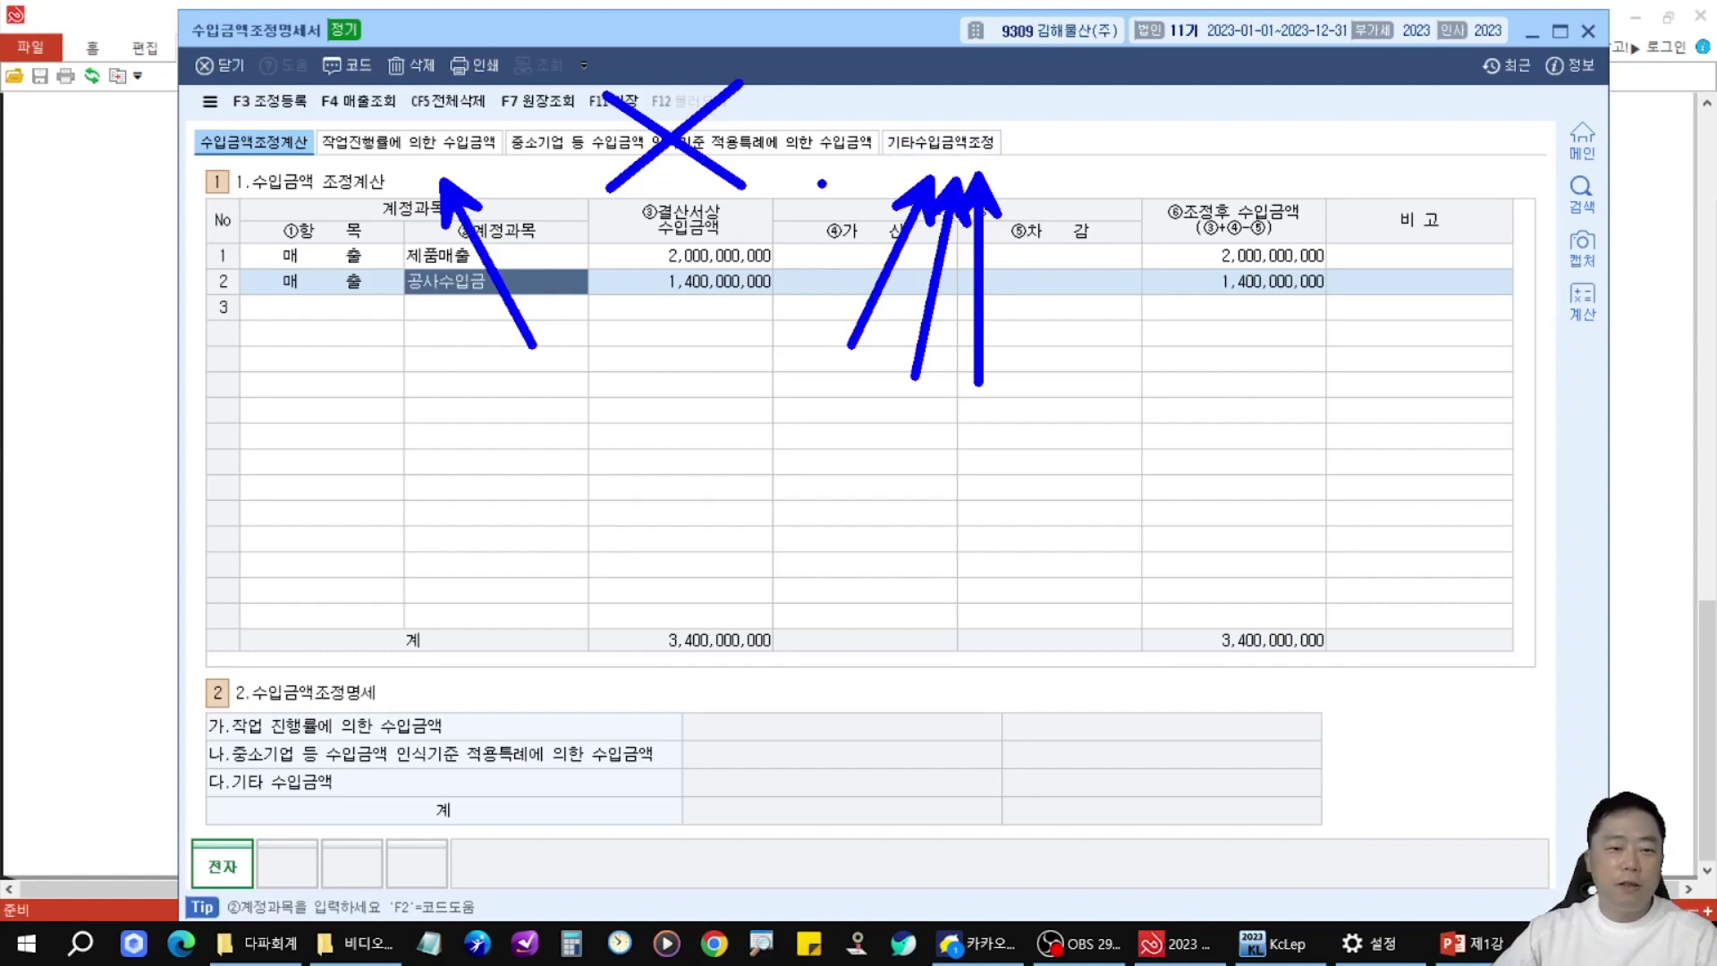
key(Escape)
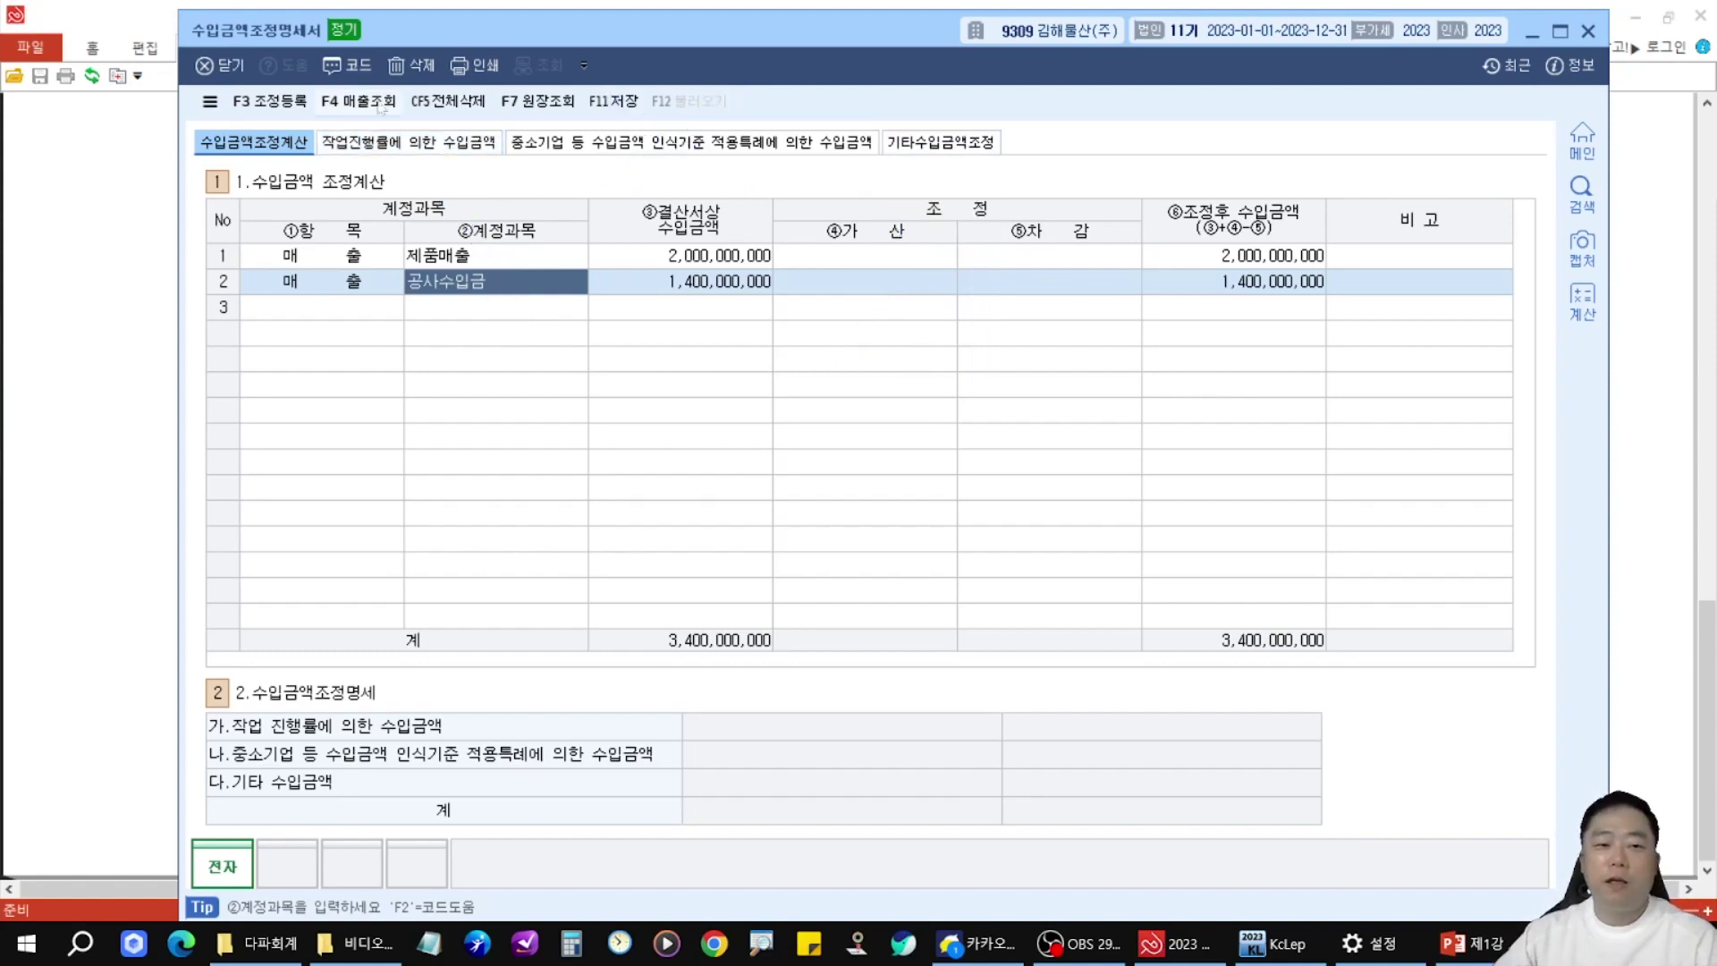
- Open the 작업진행률에 의한 수입금액 form and lower its window so the PDF's construction contract table shows above it
click(481, 147)
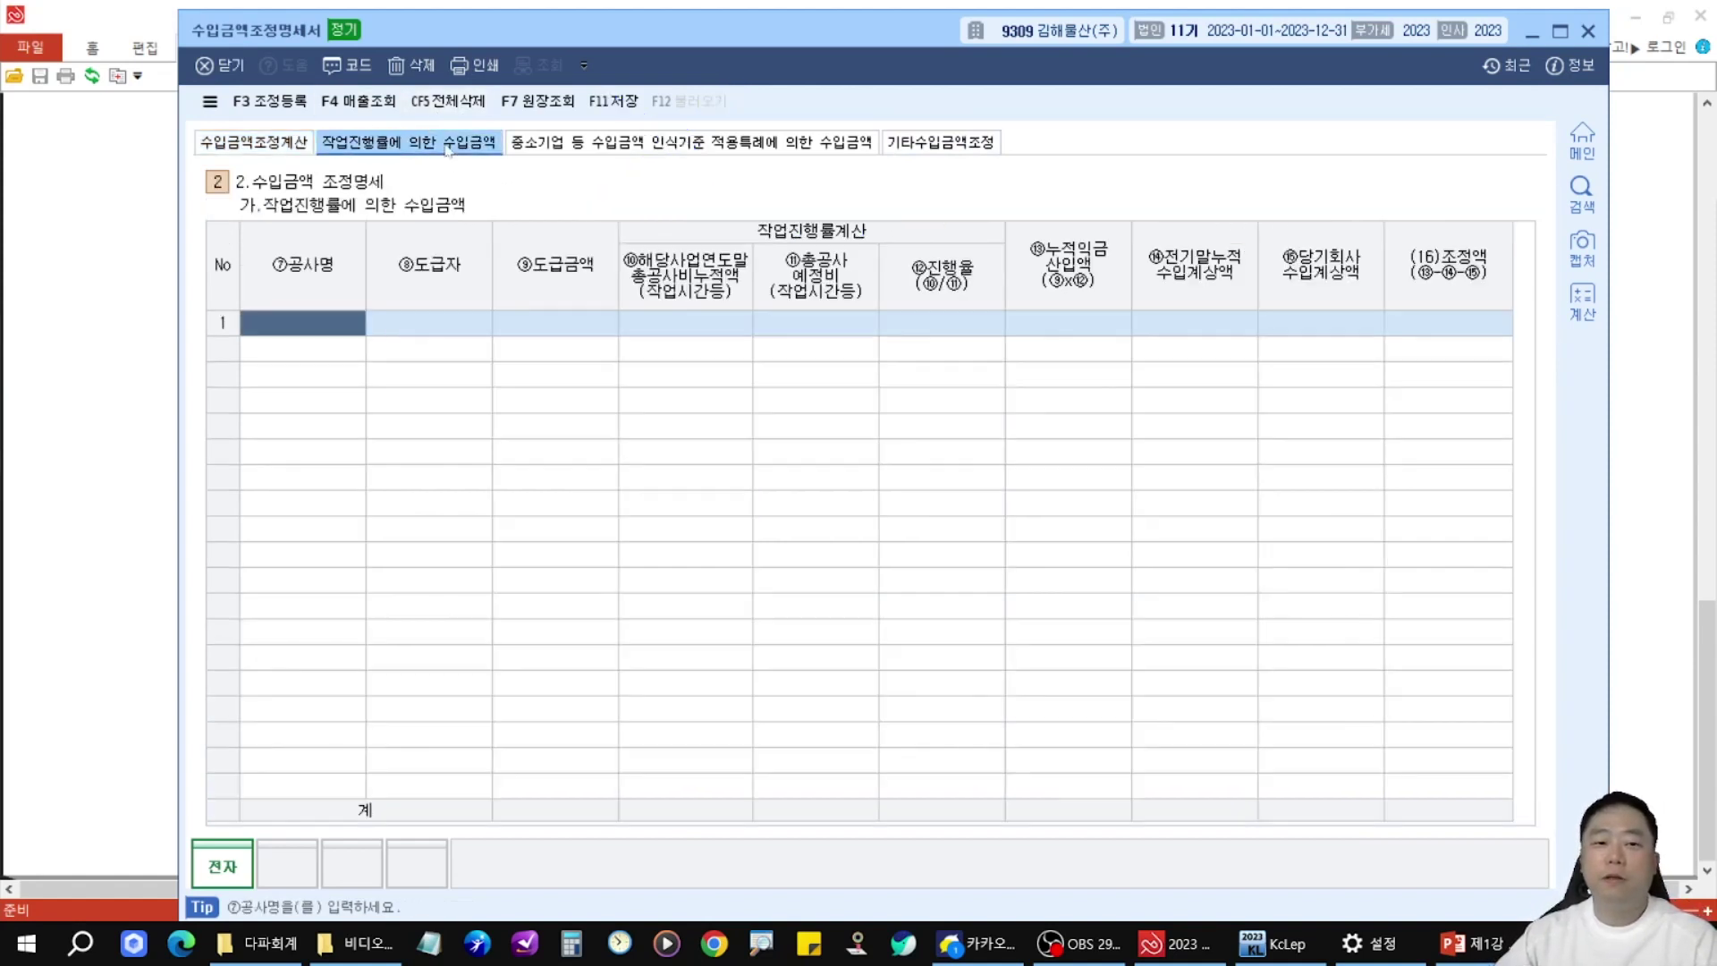
drag(572, 40, 618, 420)
click(229, 271)
key(alt+Tab)
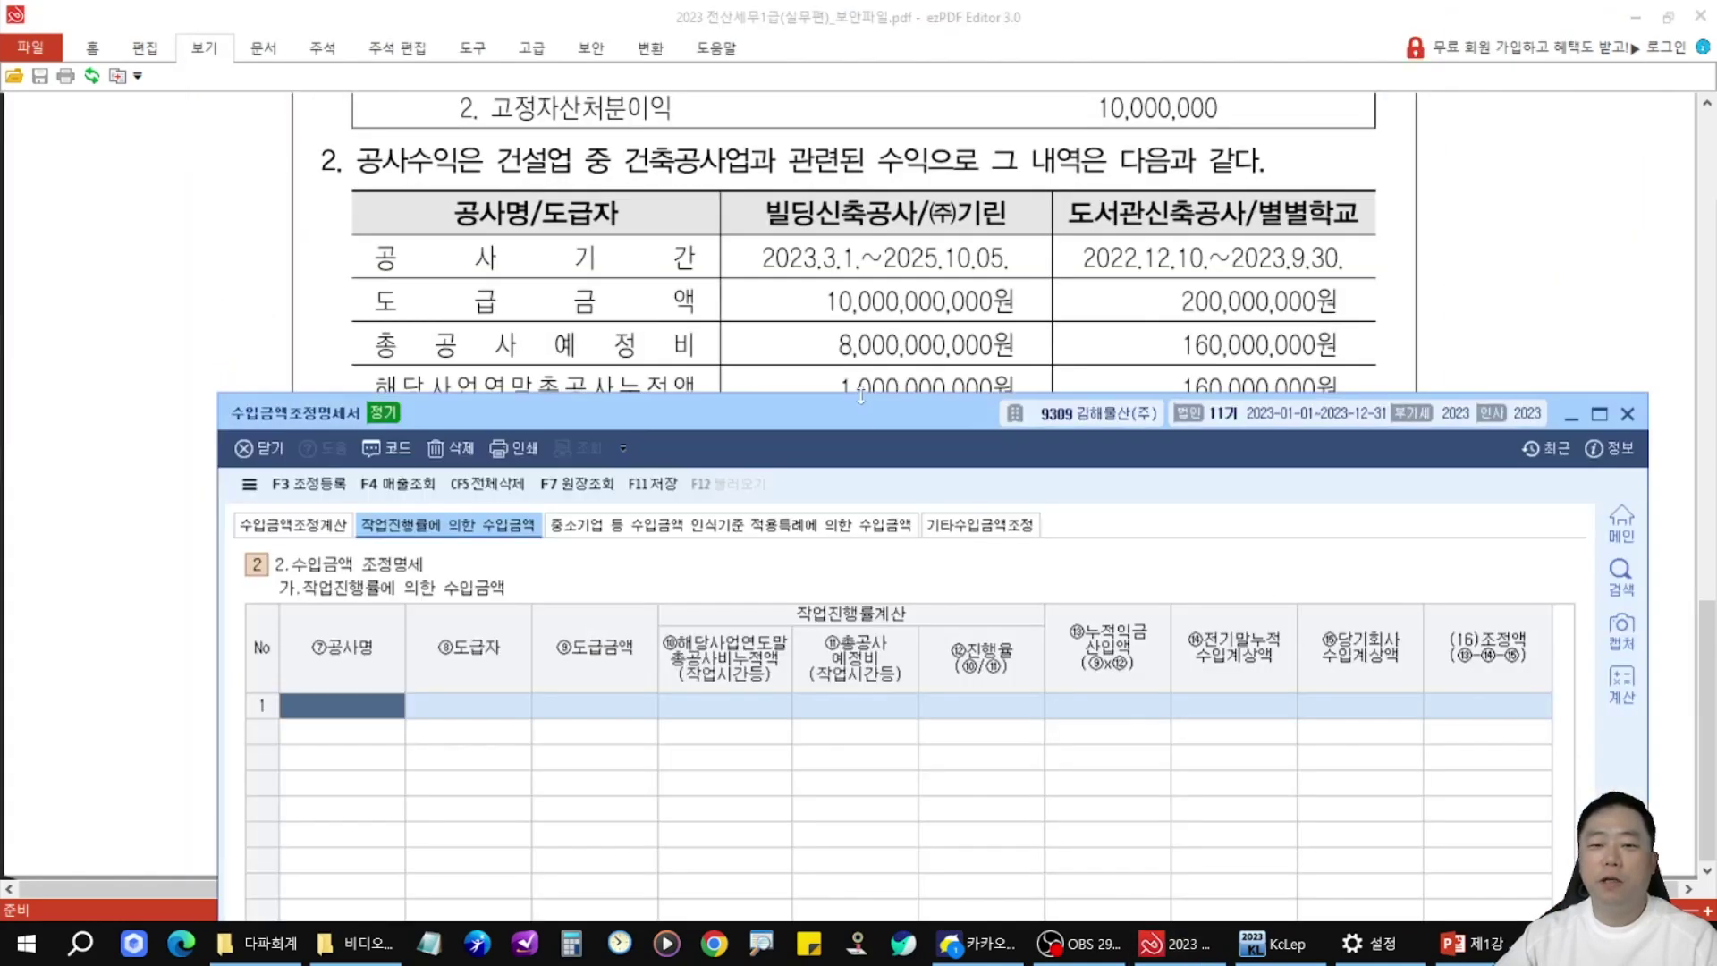
- Lower the form window and examine 빌딩신축공사's 도급금액, 총공사예정비 and 해당사업연말총공사누적액 in the PDF against its form row
drag(868, 434, 923, 514)
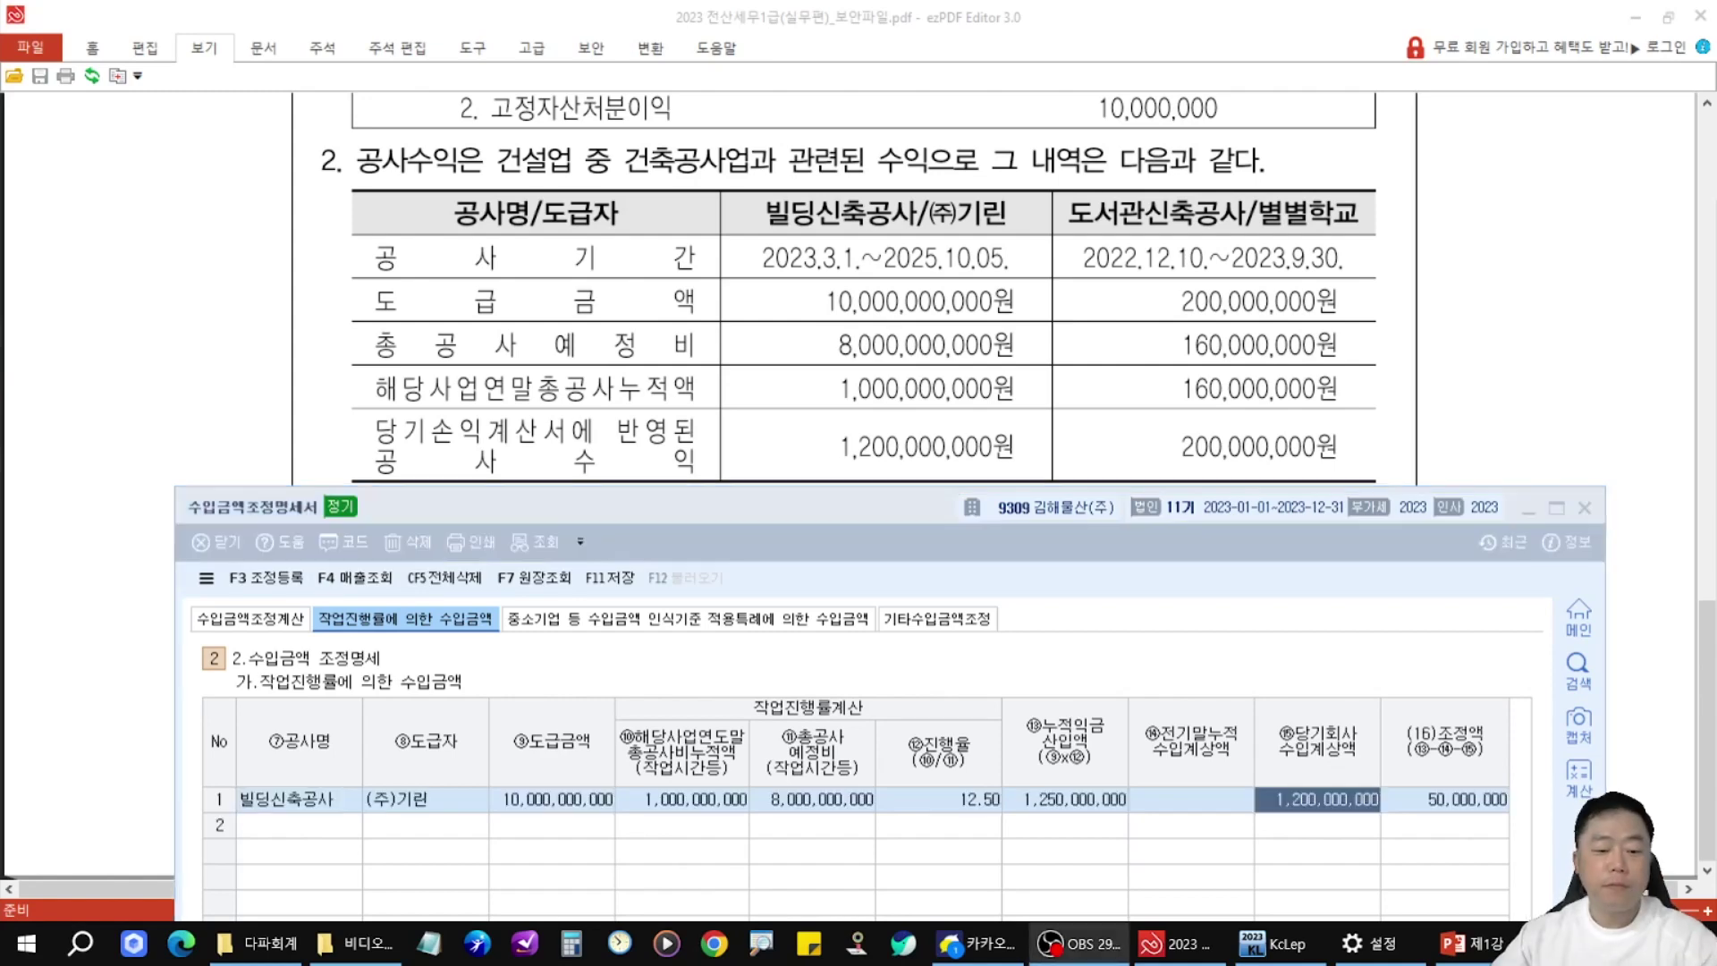
mouse_move(726, 163)
mouse_down()
mouse_move(908, 407)
mouse_move(1044, 493)
mouse_move(1122, 623)
mouse_up()
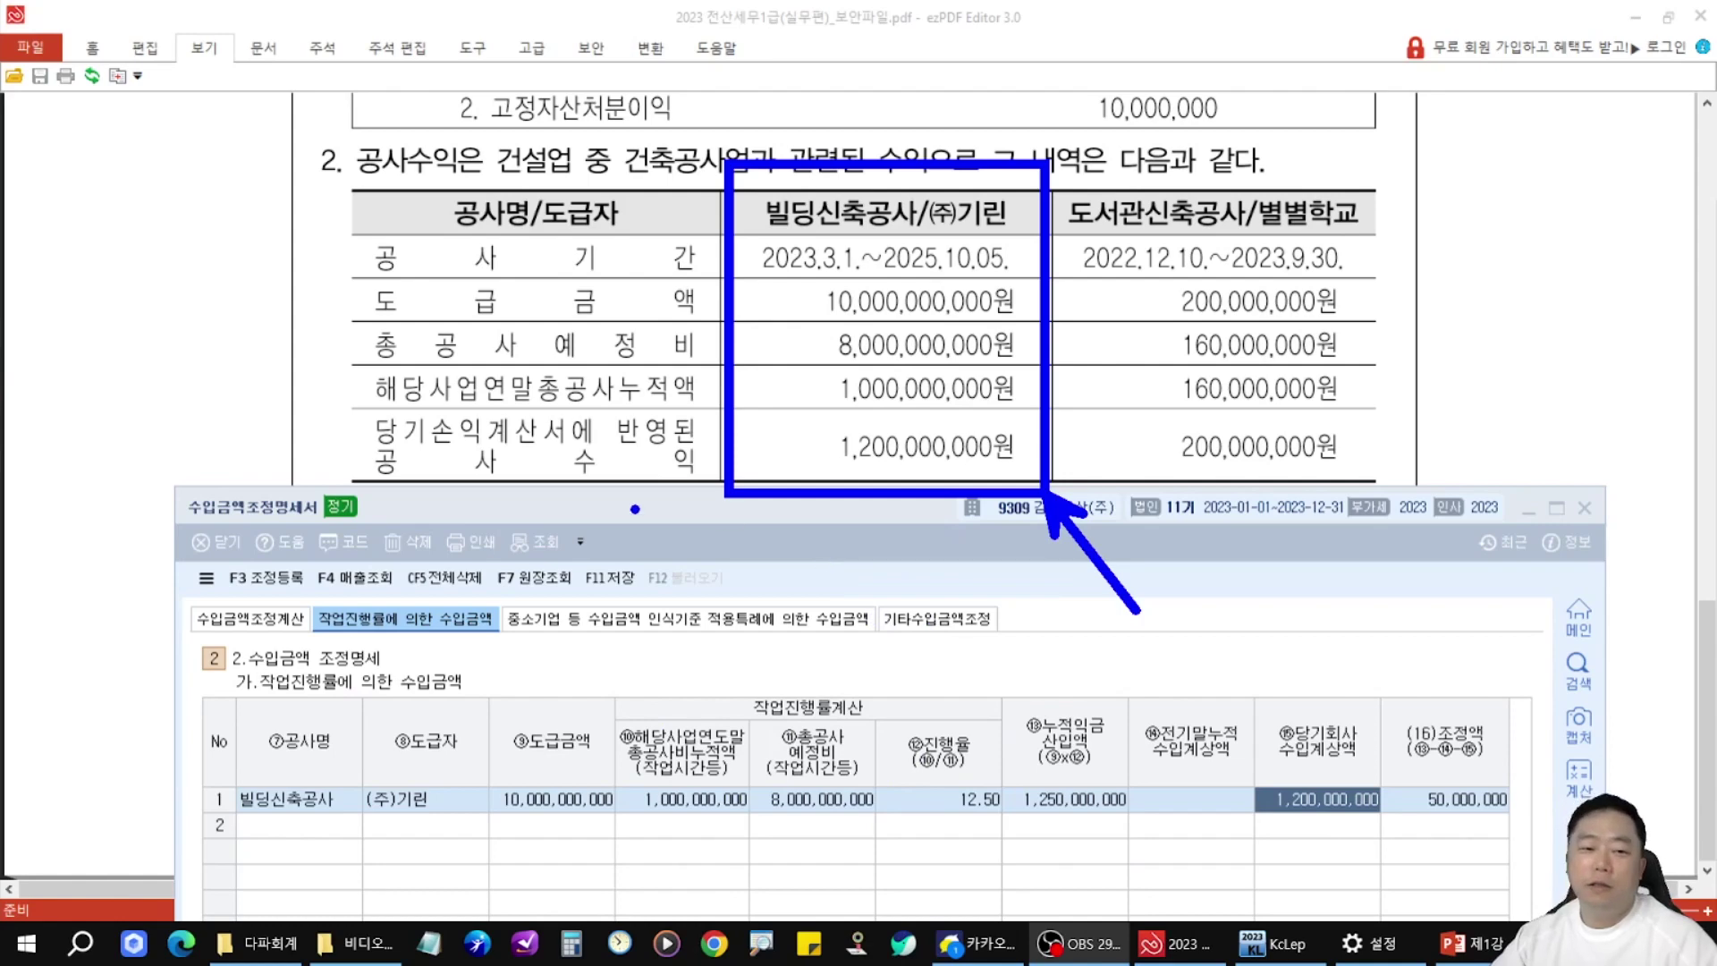
drag(356, 298, 62, 298)
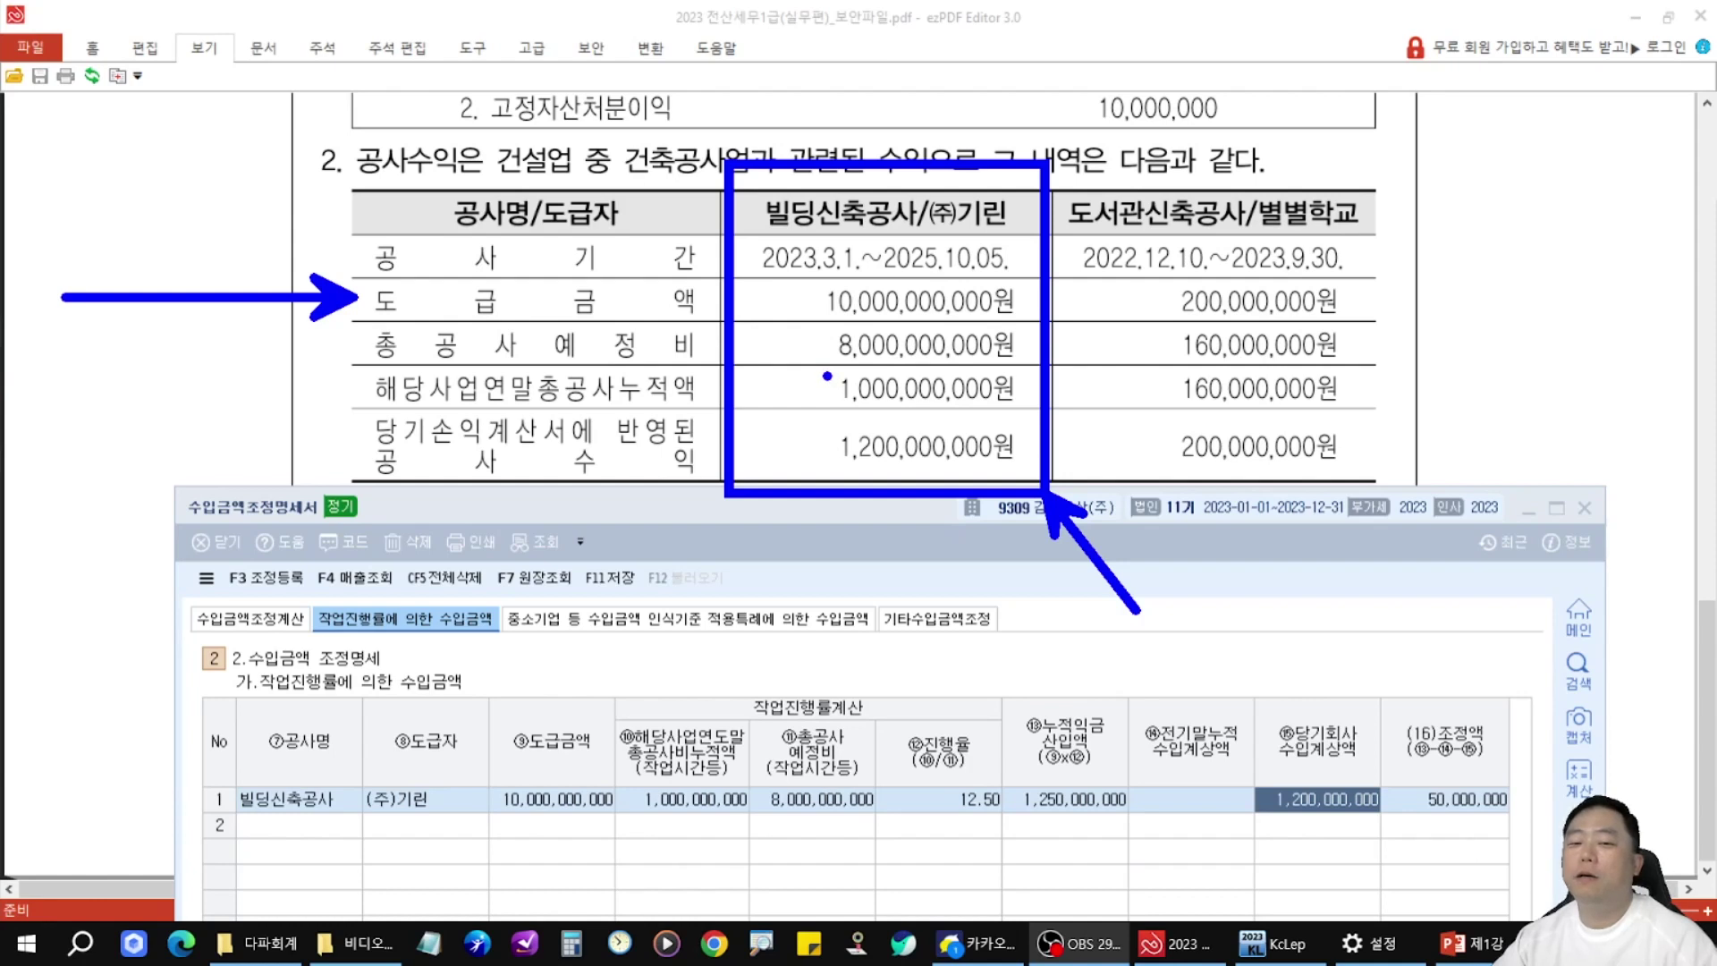
drag(350, 345, 204, 345)
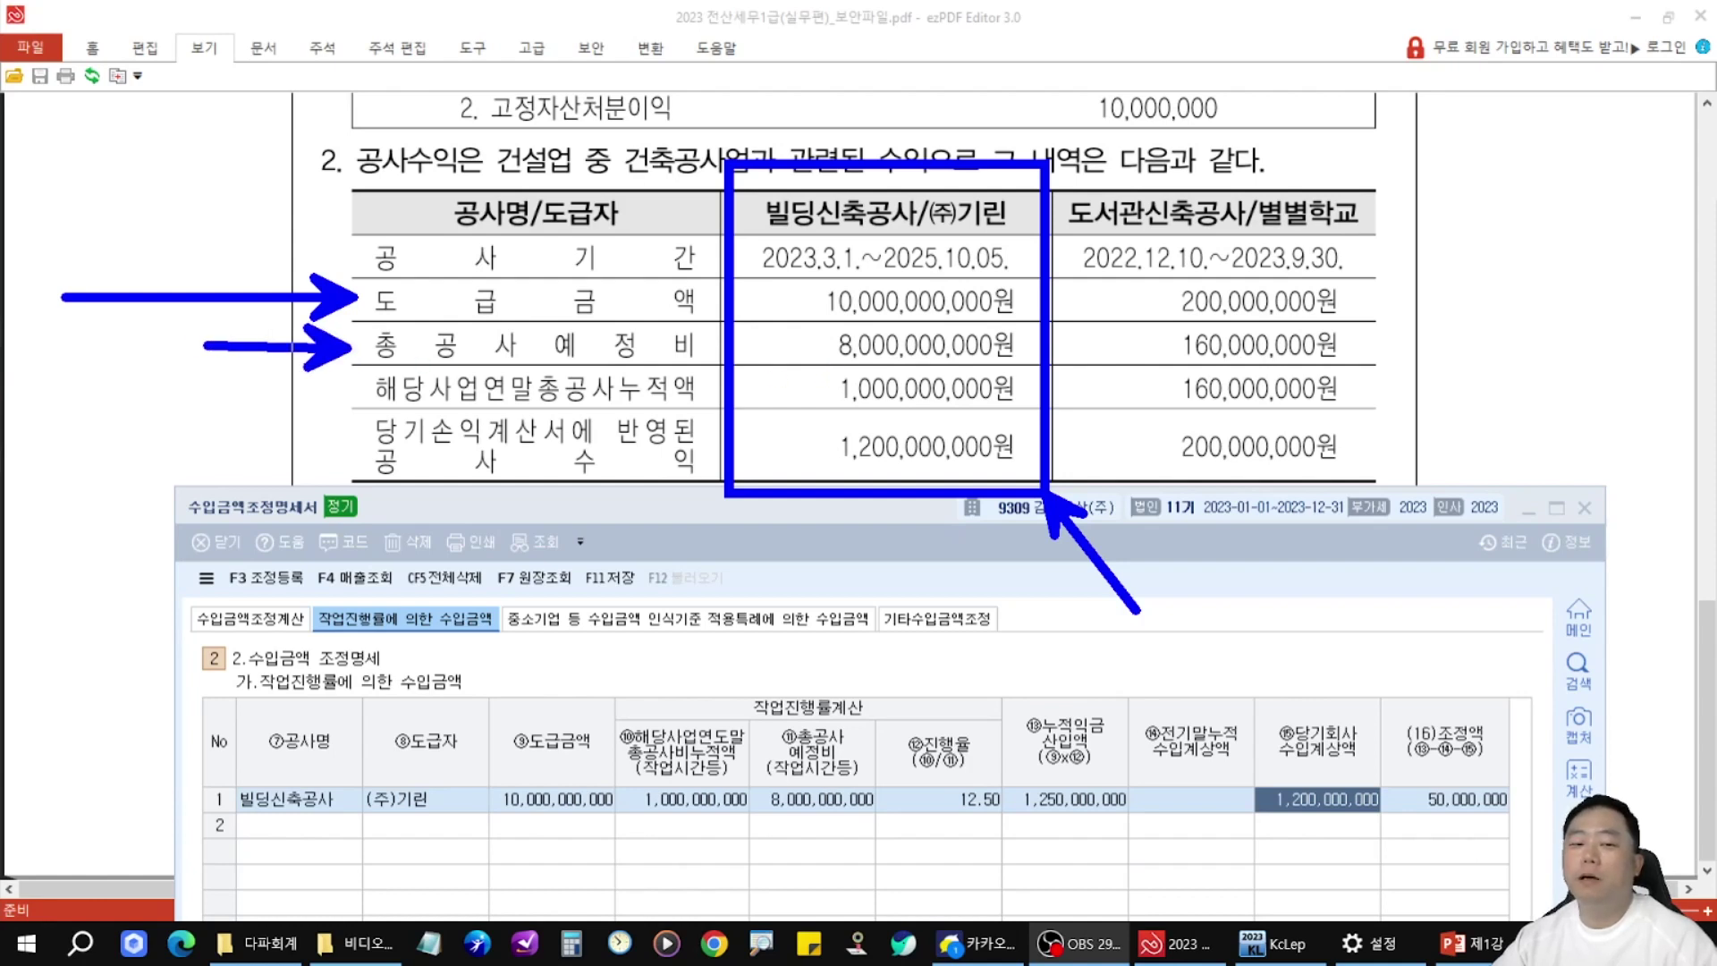
drag(348, 347, 185, 348)
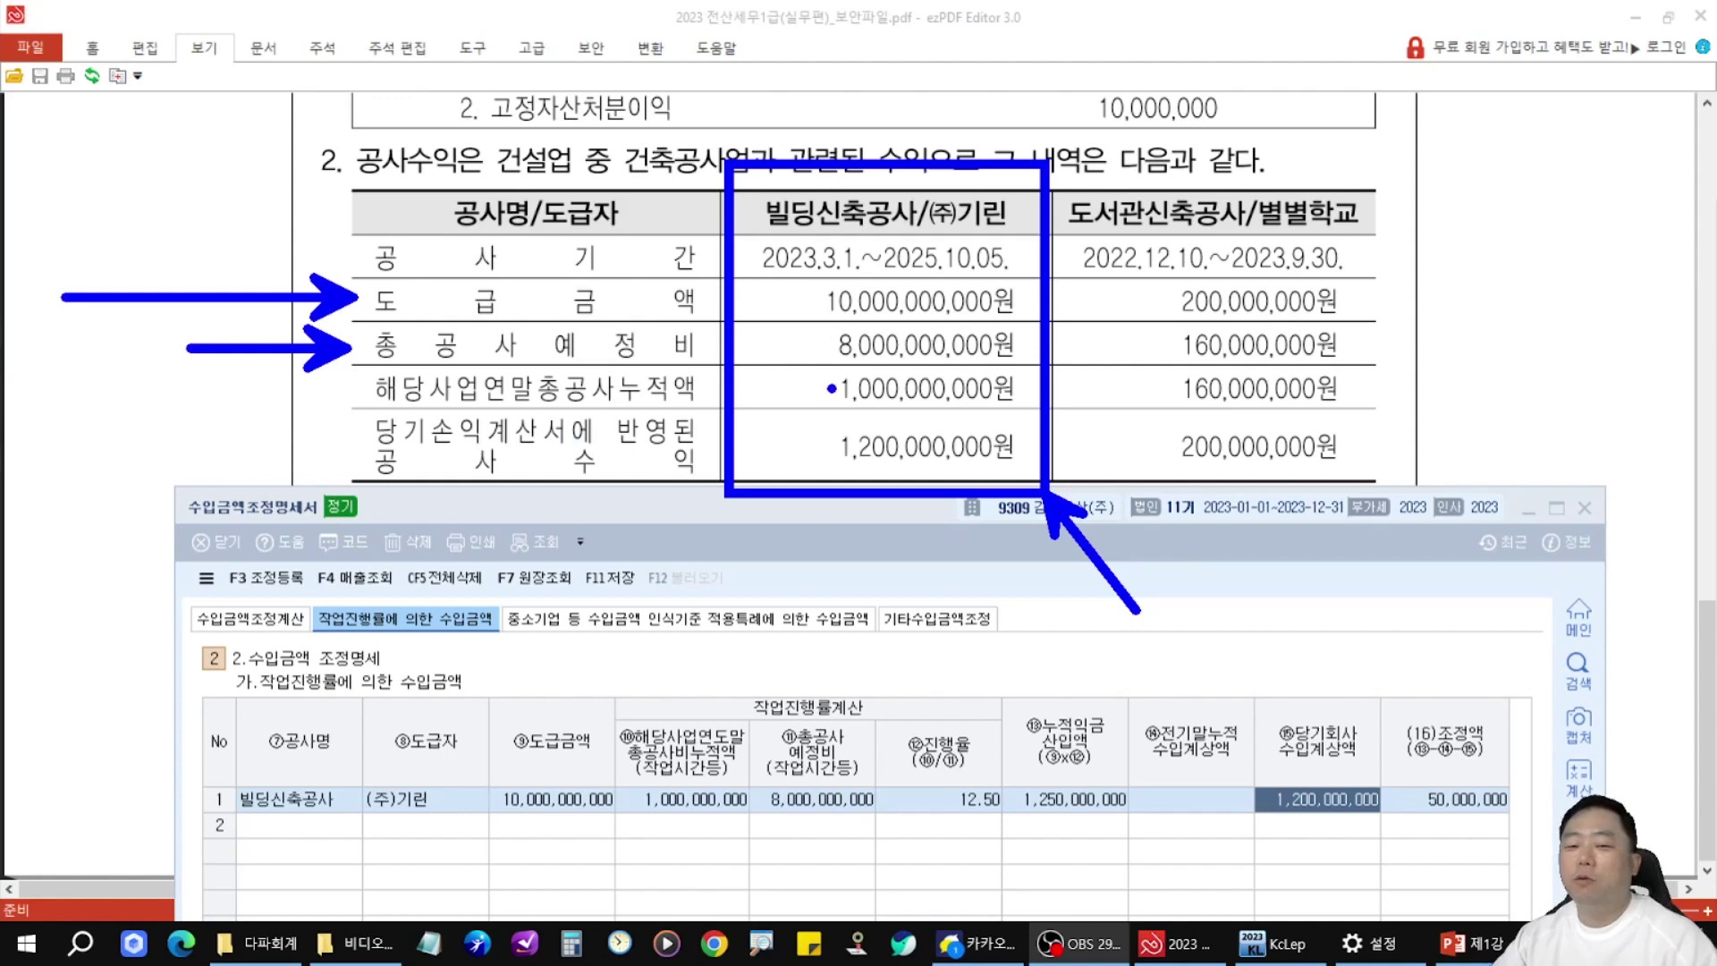
drag(830, 388, 594, 388)
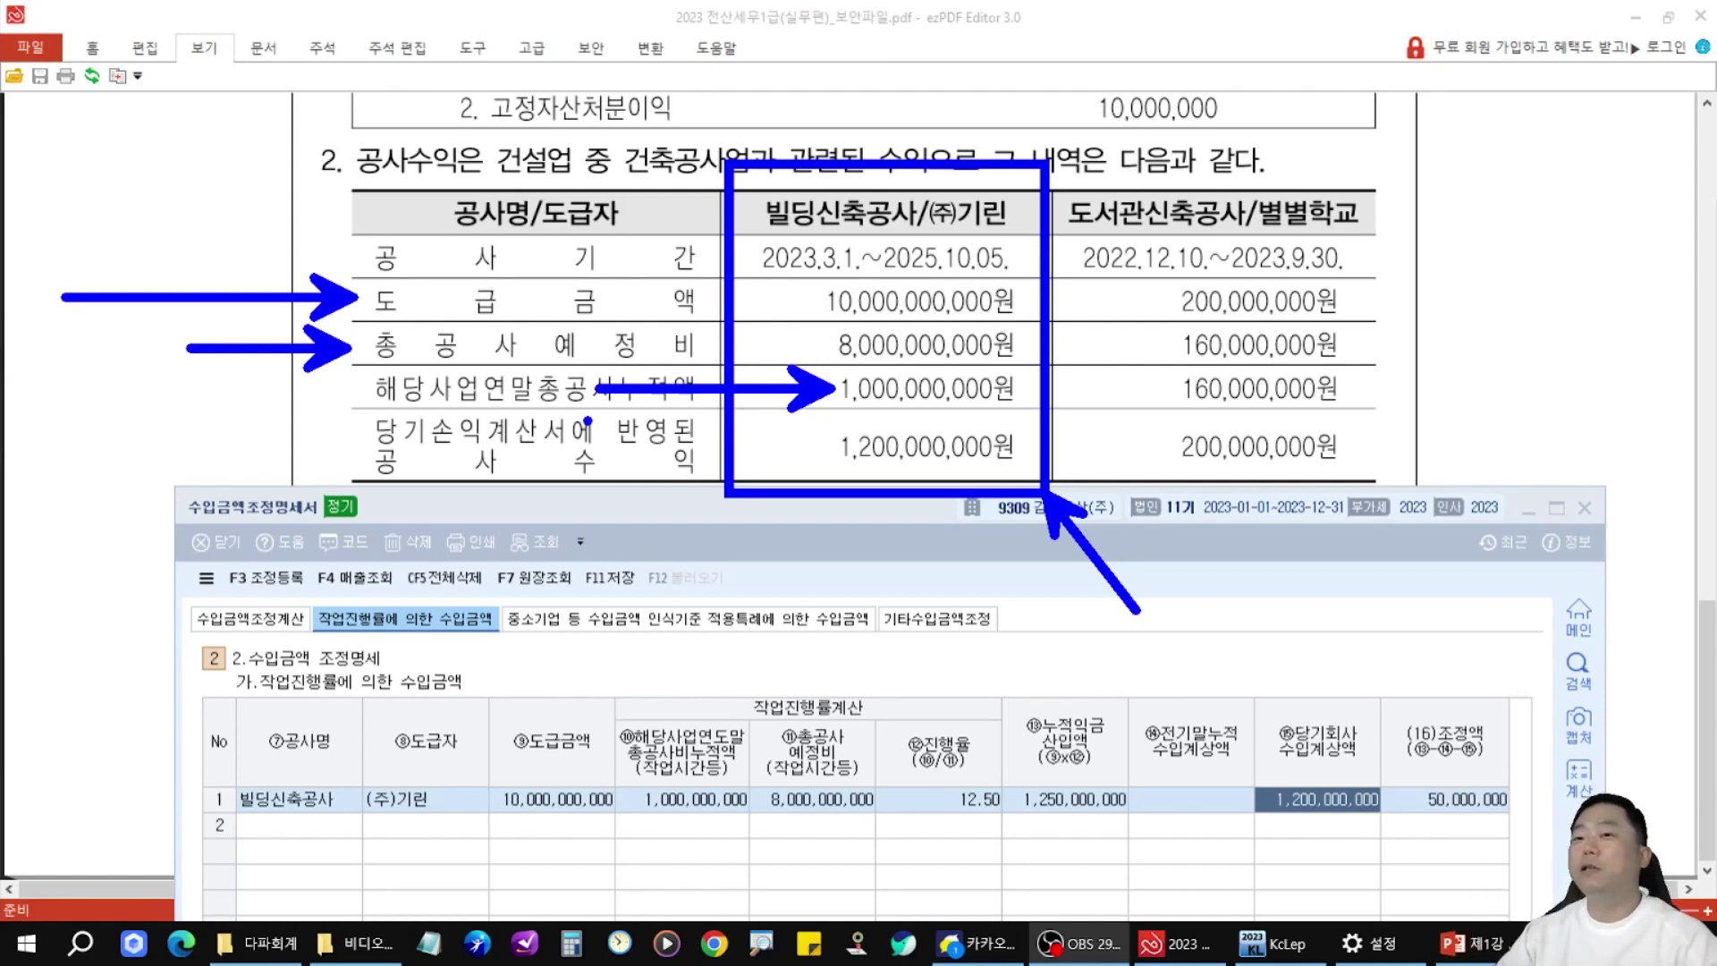
key(Escape)
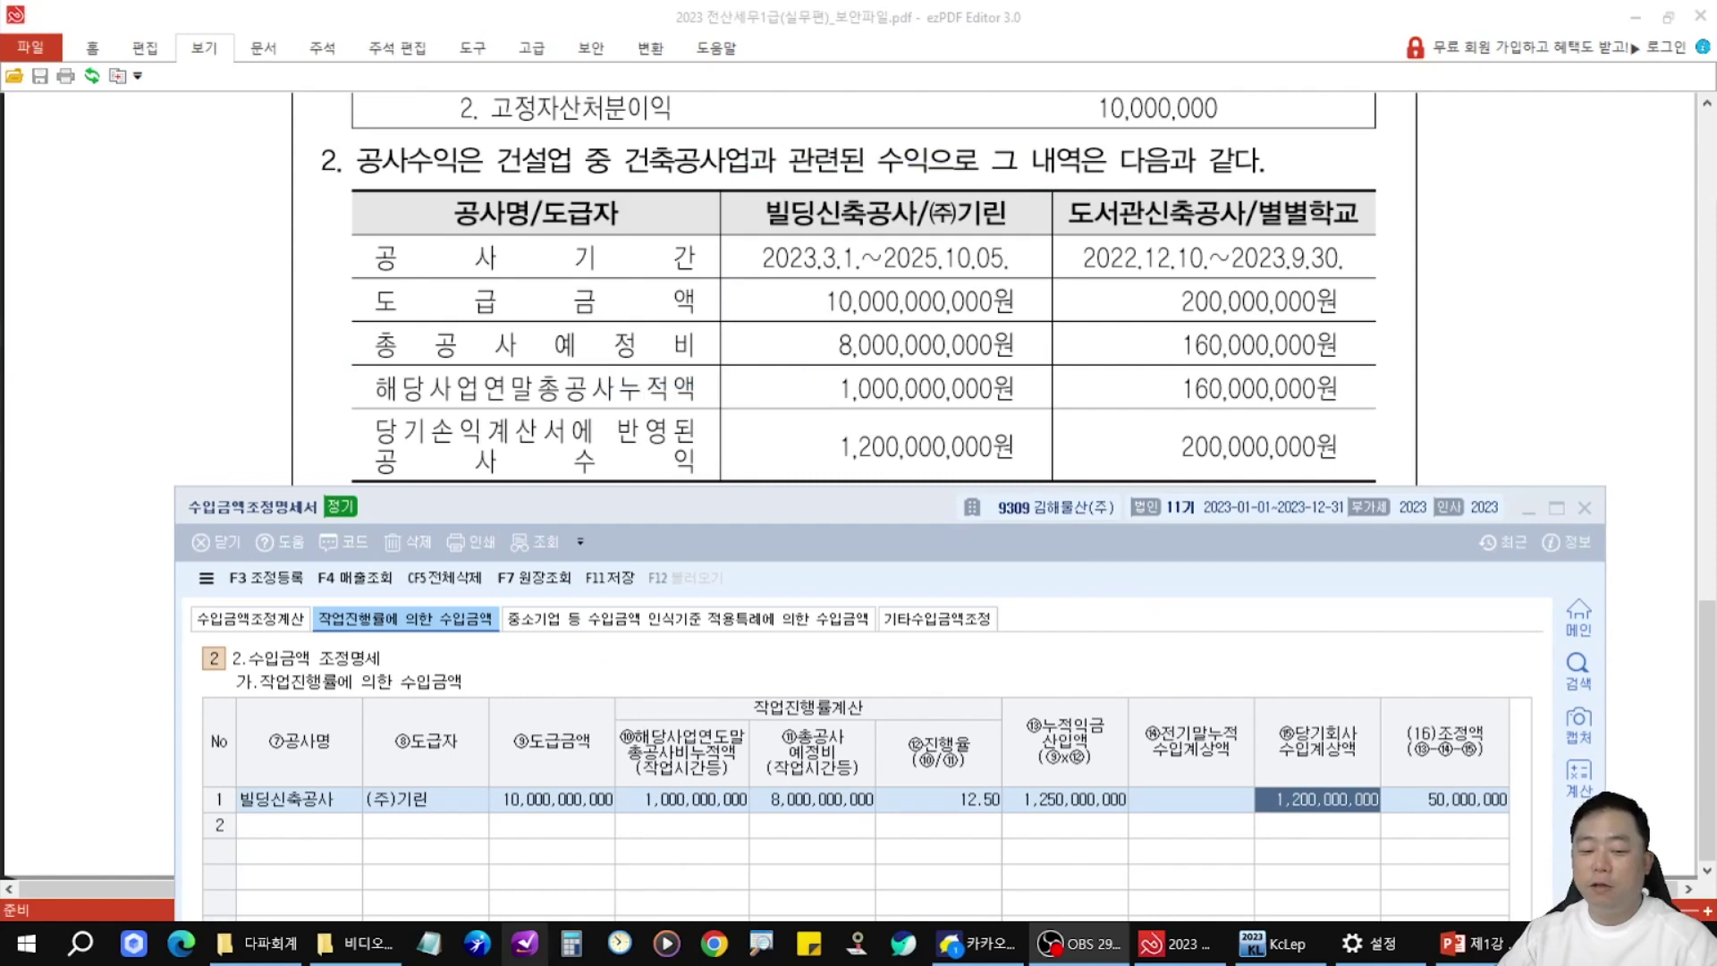
- Calculate 1/8 in the Windows calculator to check the progress rate of 빌딩신축공사, keeping the calculator above the form
click(570, 946)
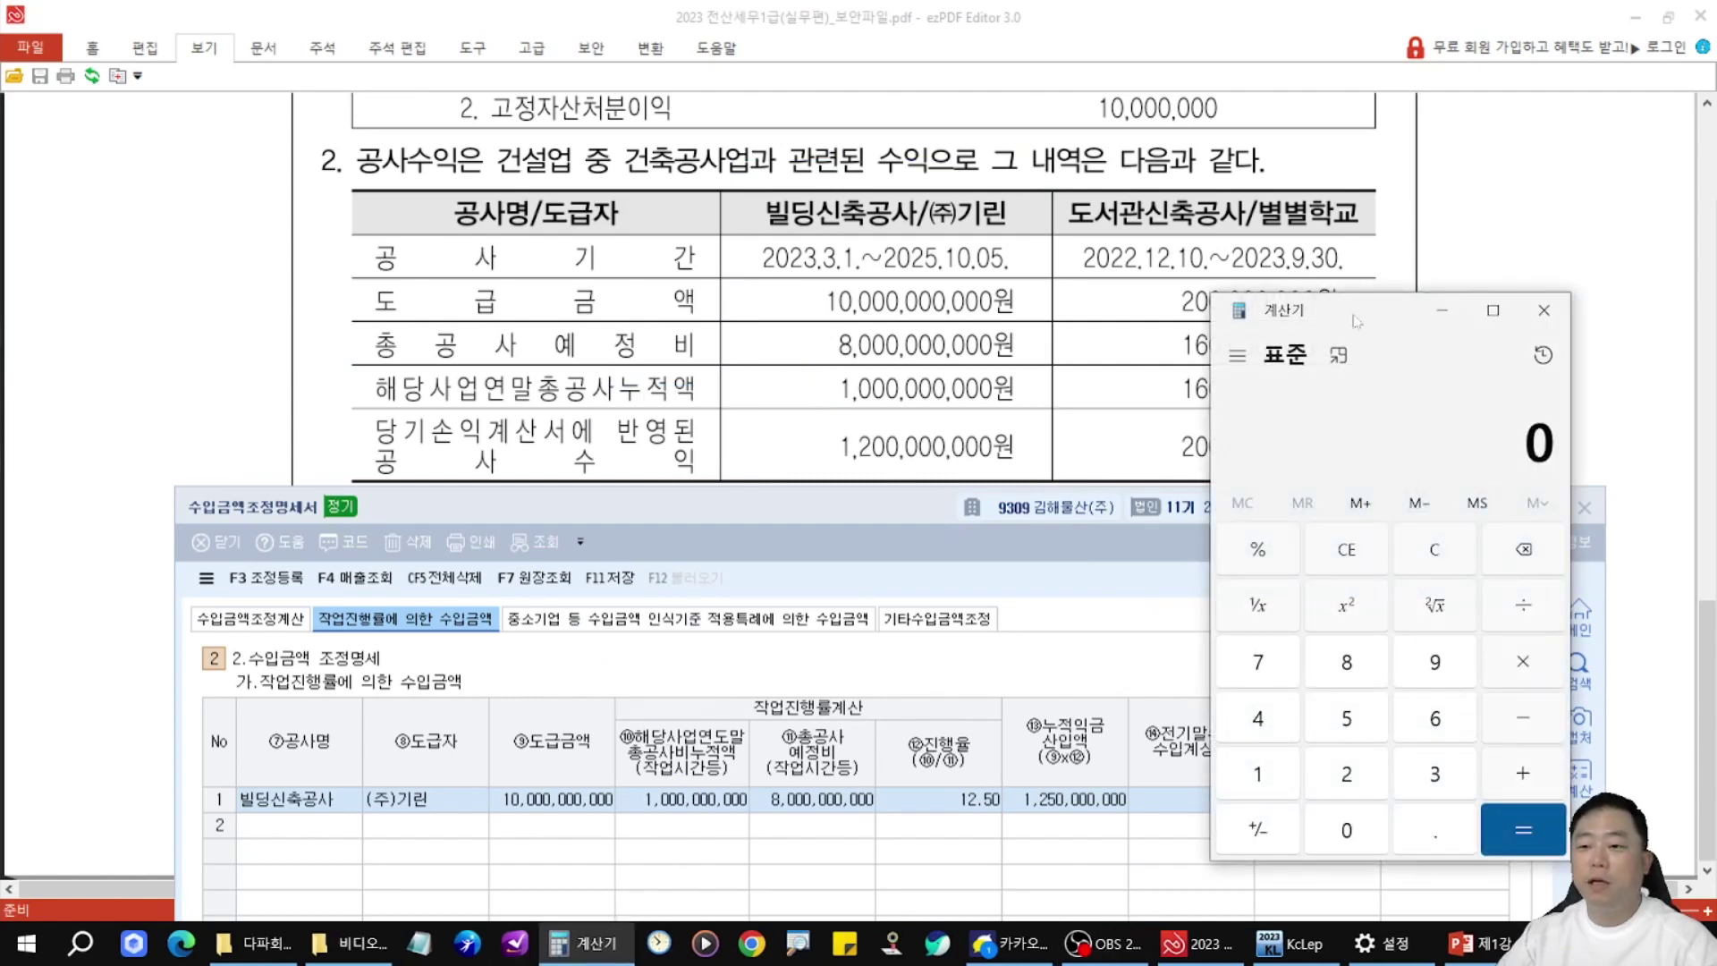
drag(1342, 190, 1127, 190)
text(1/8)
key(Return)
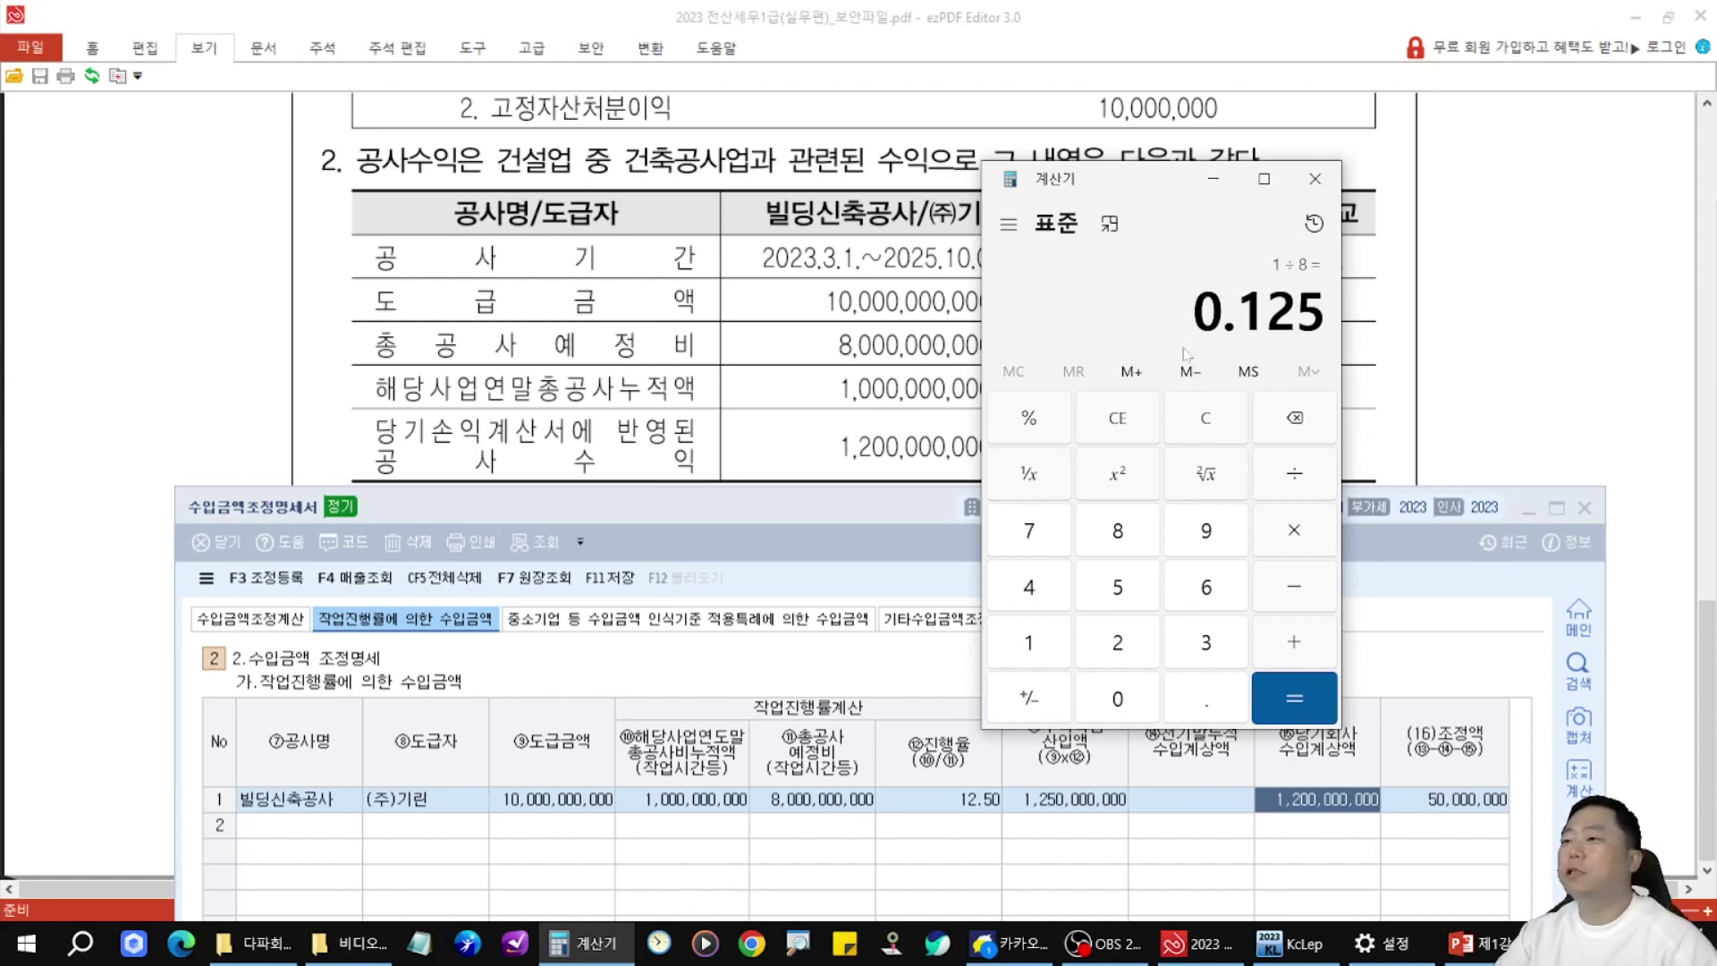
- Return to the 수입금액조정명세서 window and examine the 진행률 of the 빌딩신축공사 row against the calculated rate
click(886, 516)
key(ctrl+2)
mouse_move(879, 710)
mouse_down()
mouse_move(974, 818)
mouse_move(1014, 833)
mouse_up()
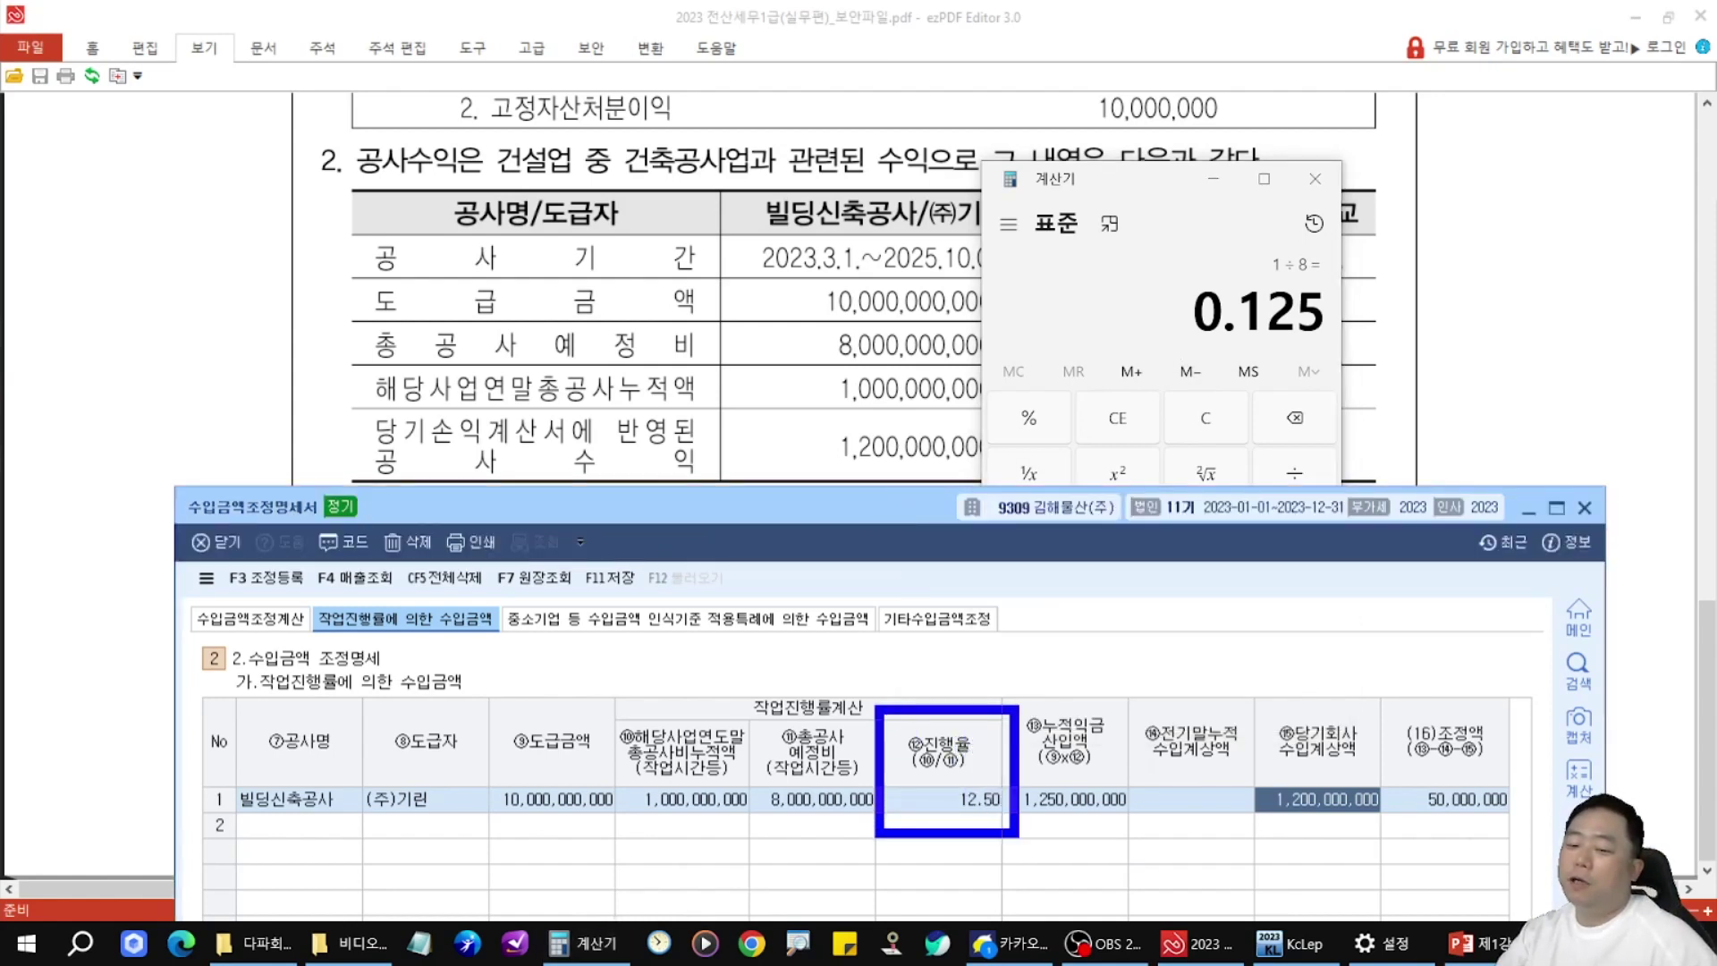
drag(991, 696, 1098, 586)
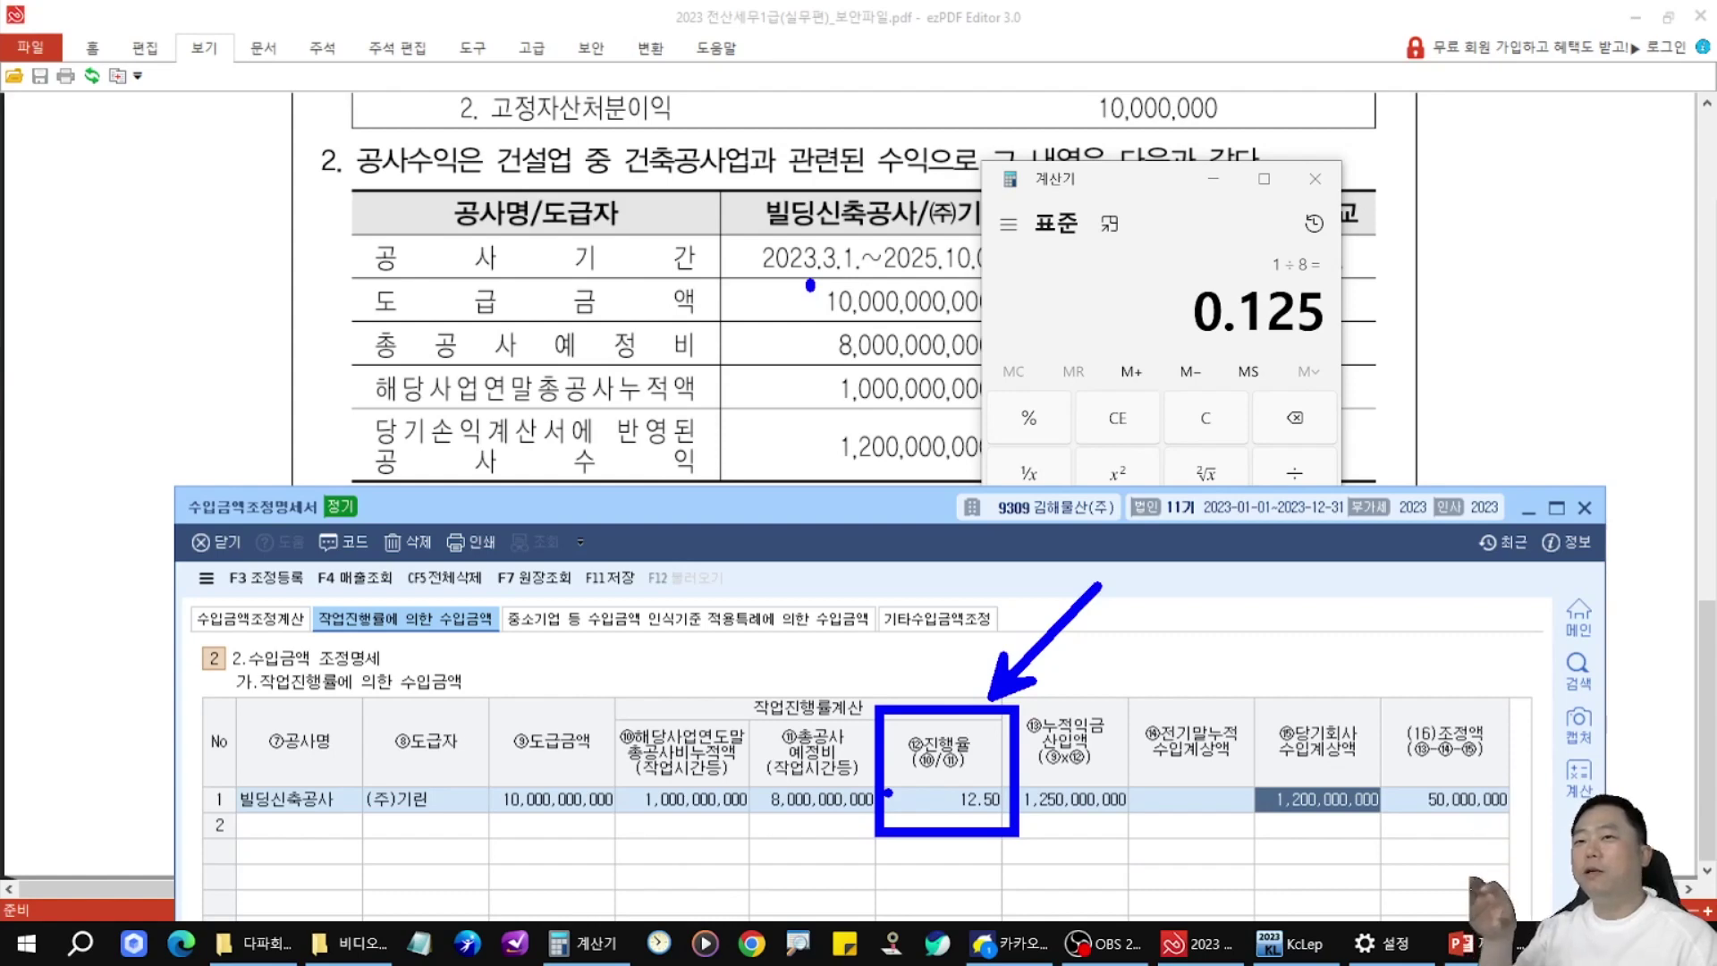
key(Escape)
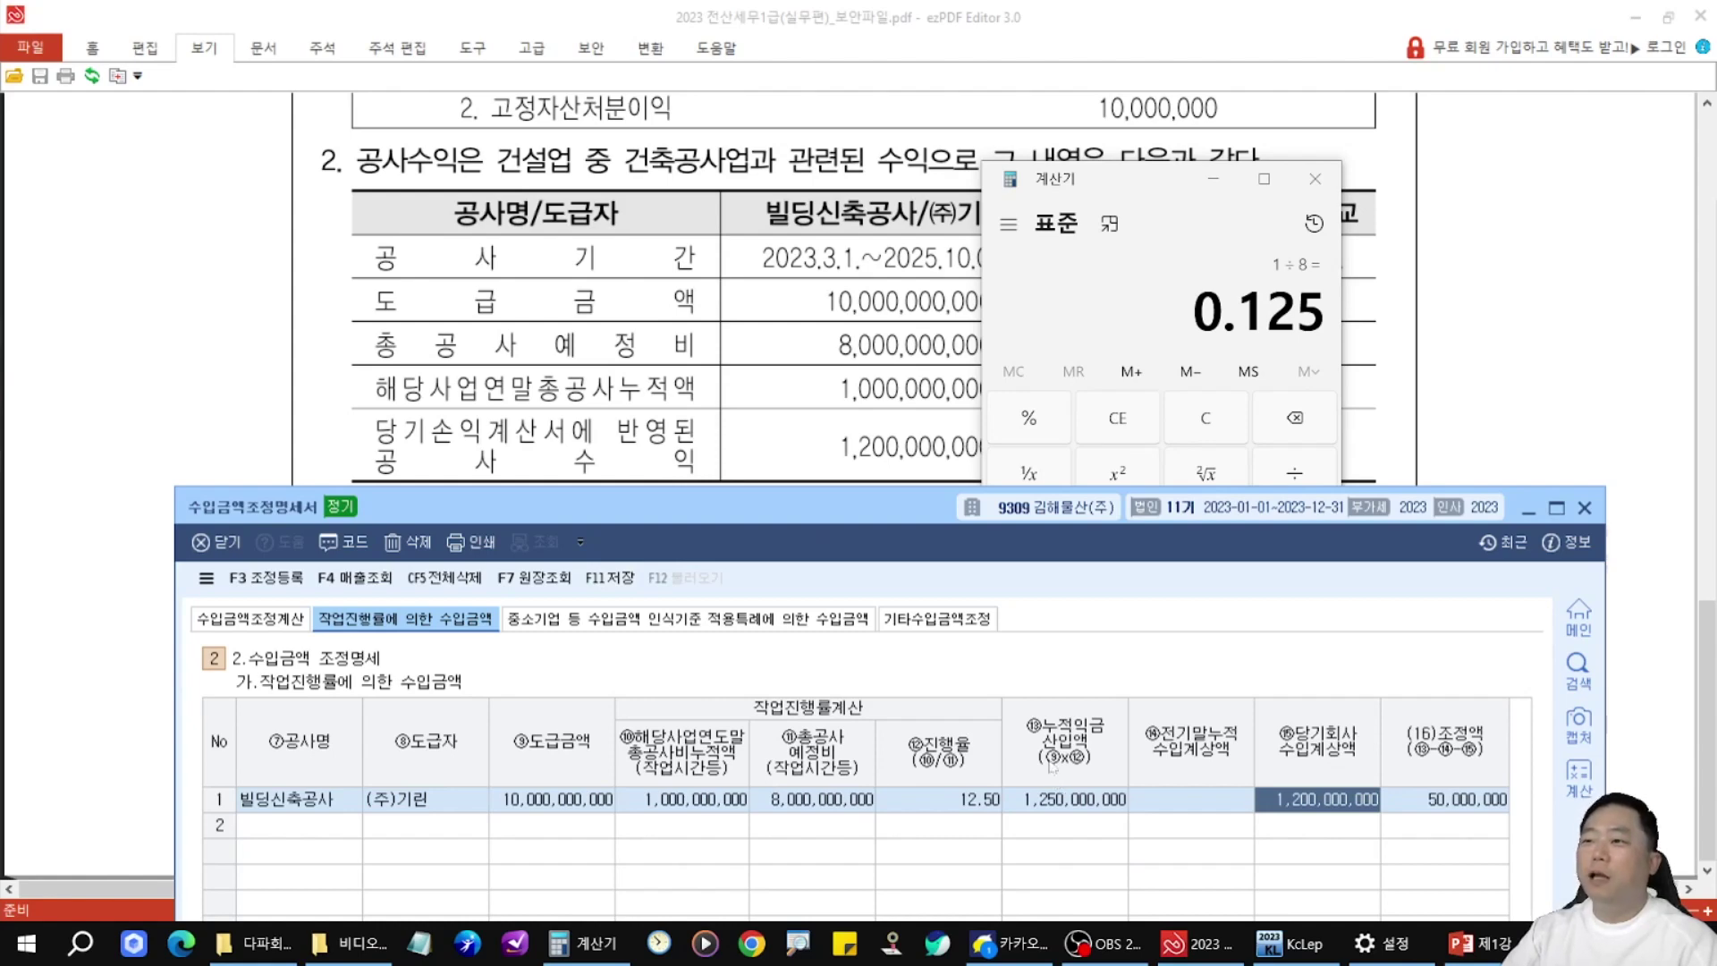
mouse_move(930, 695)
mouse_down()
mouse_move(861, 756)
mouse_move(1020, 752)
mouse_move(966, 697)
mouse_move(1092, 647)
mouse_up()
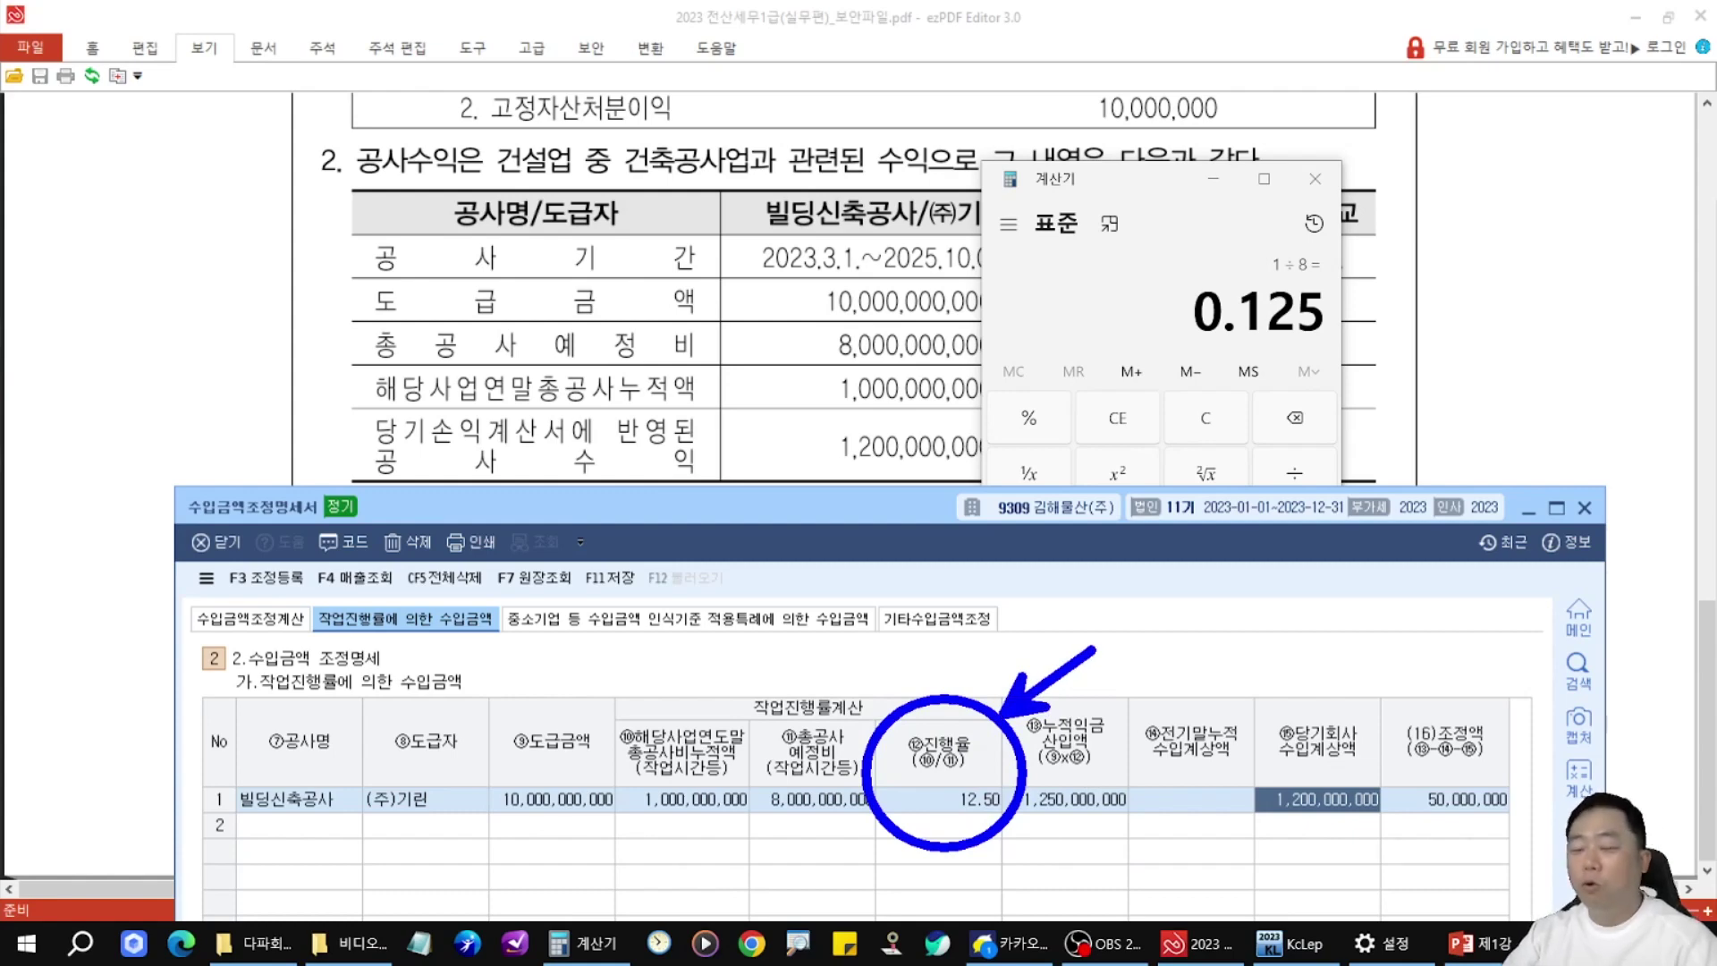
key(Escape)
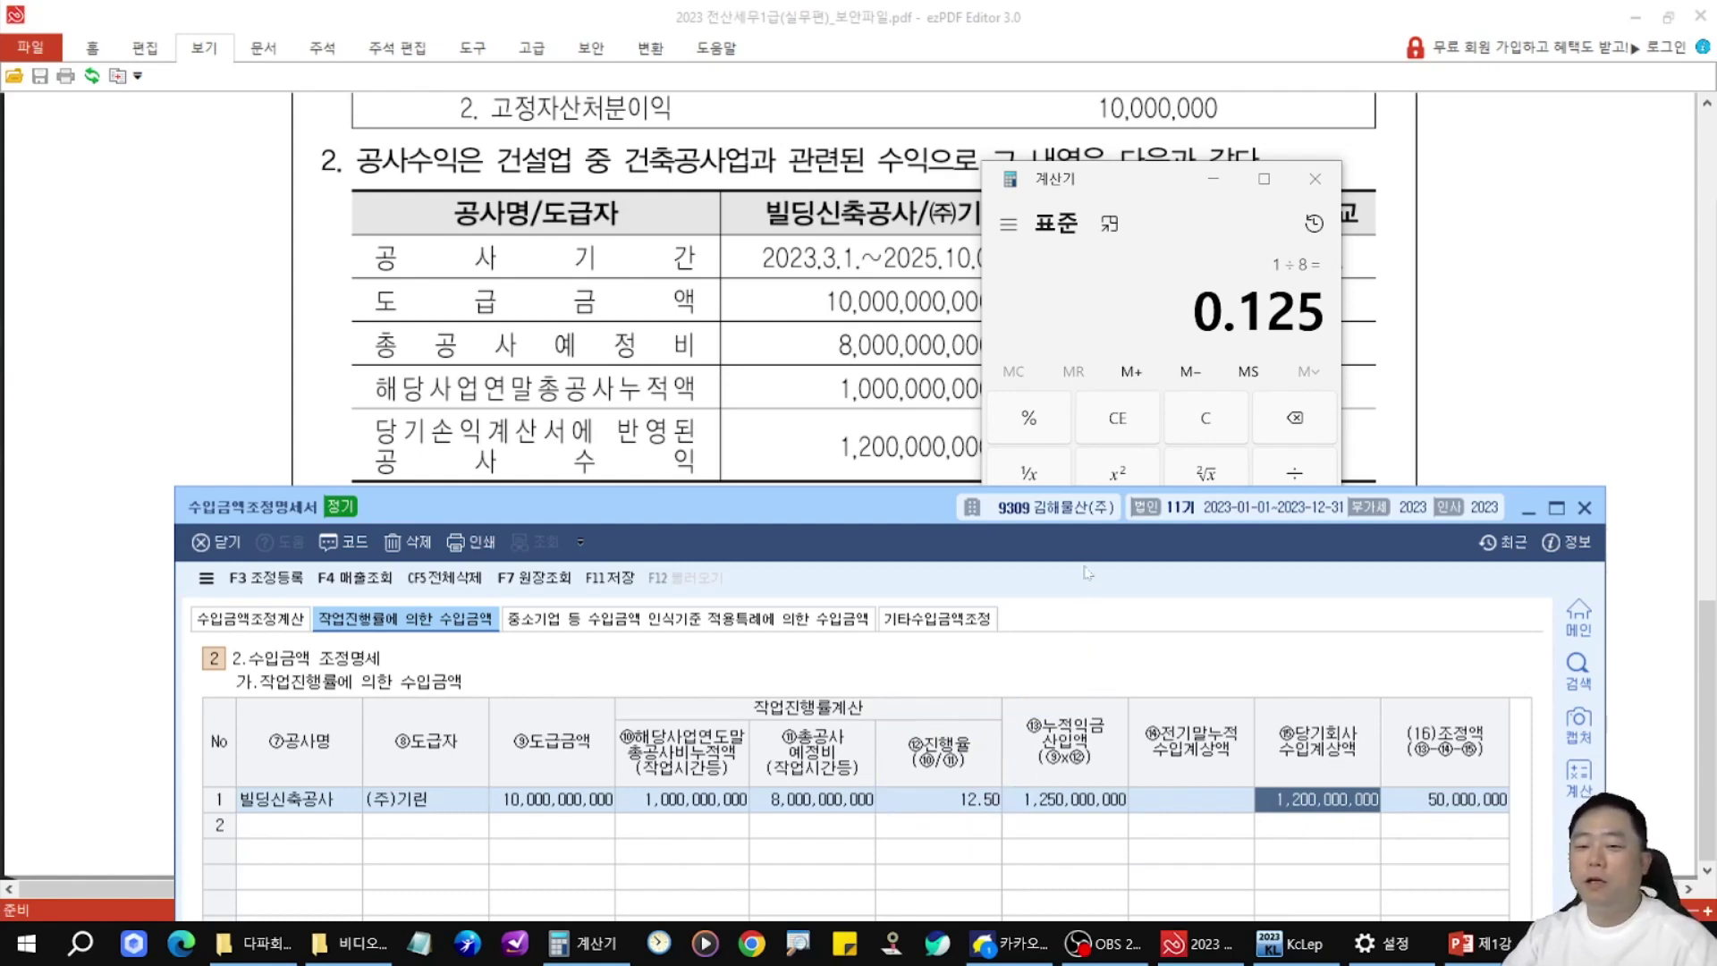
- Move the calculator off the table and examine 빌딩신축공사's 누적익금산입액 and 조정액 against the construction revenue reflected in the PDF's income statement line
drag(1117, 184, 1716, 180)
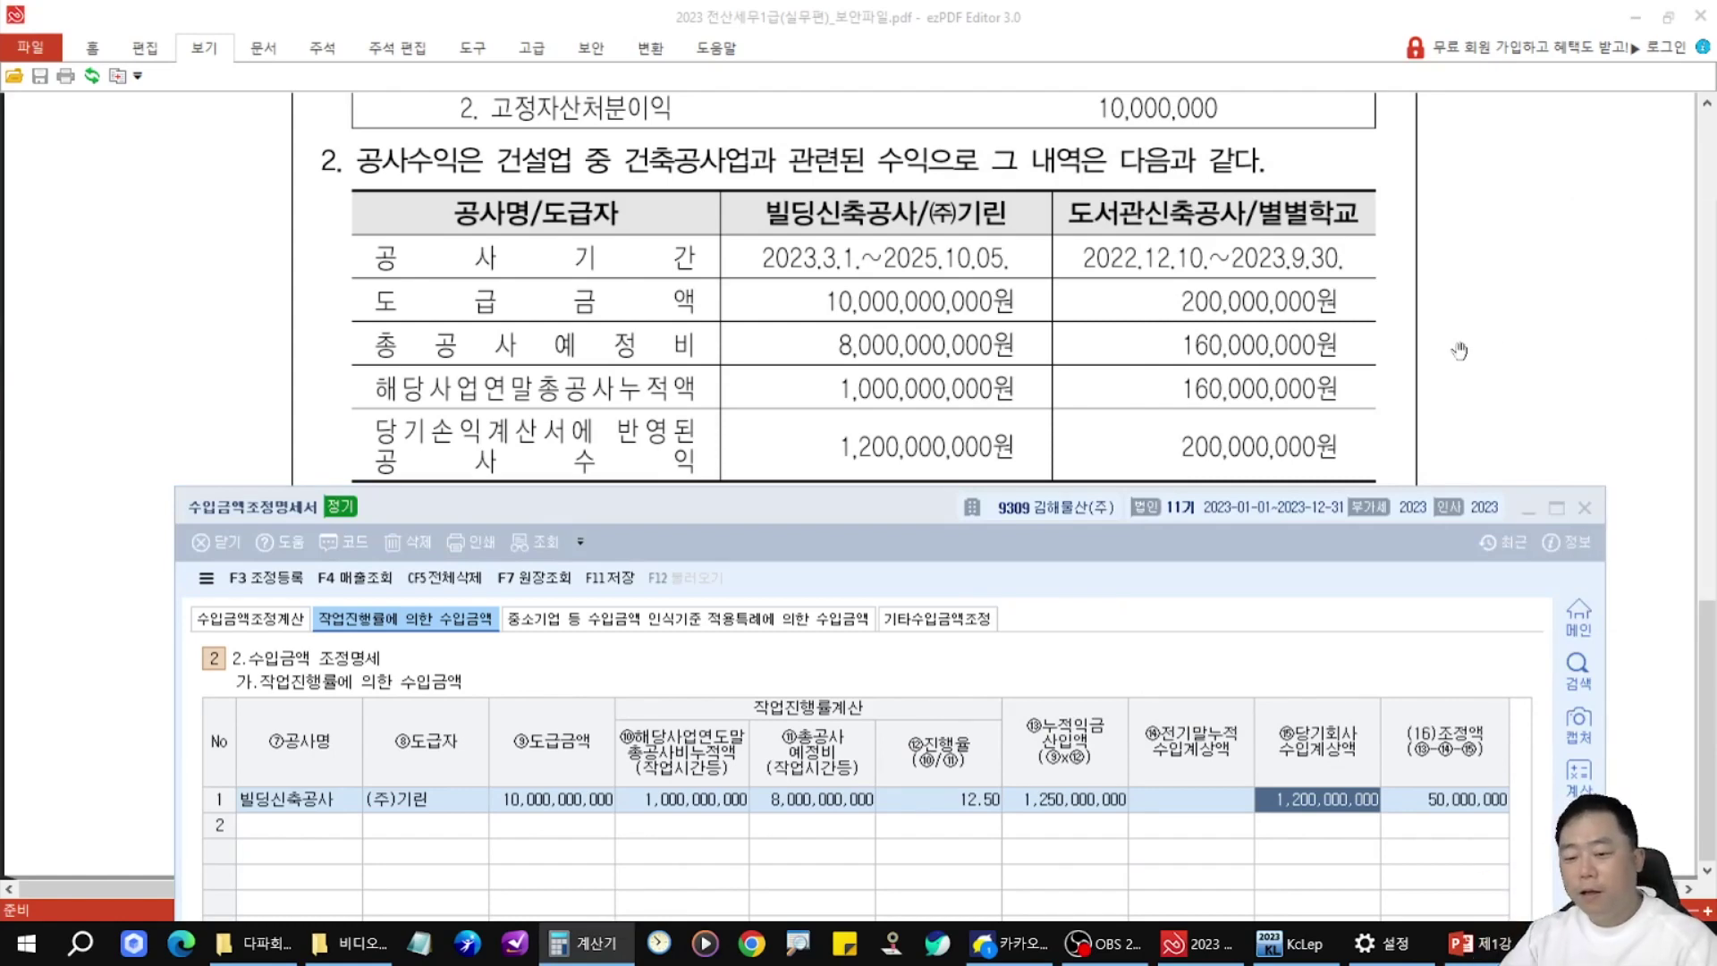
drag(1004, 758, 1160, 829)
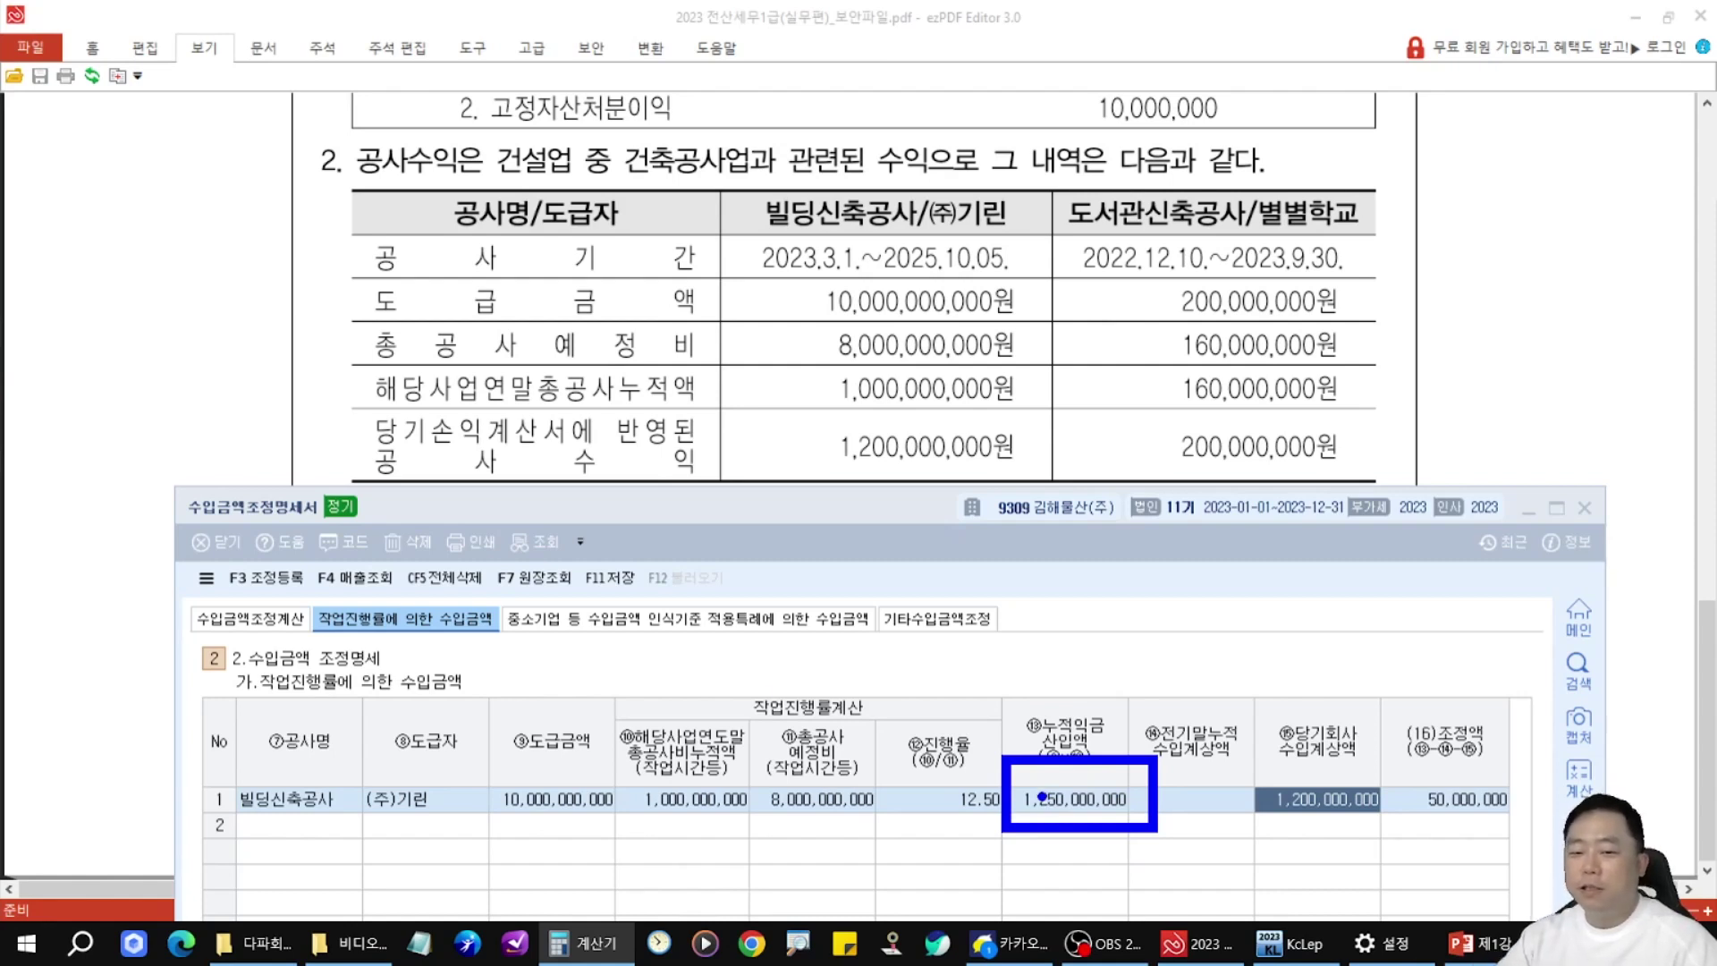
mouse_move(787, 413)
mouse_down()
mouse_move(1034, 480)
mouse_move(1237, 597)
mouse_move(1404, 751)
mouse_move(1533, 828)
mouse_up()
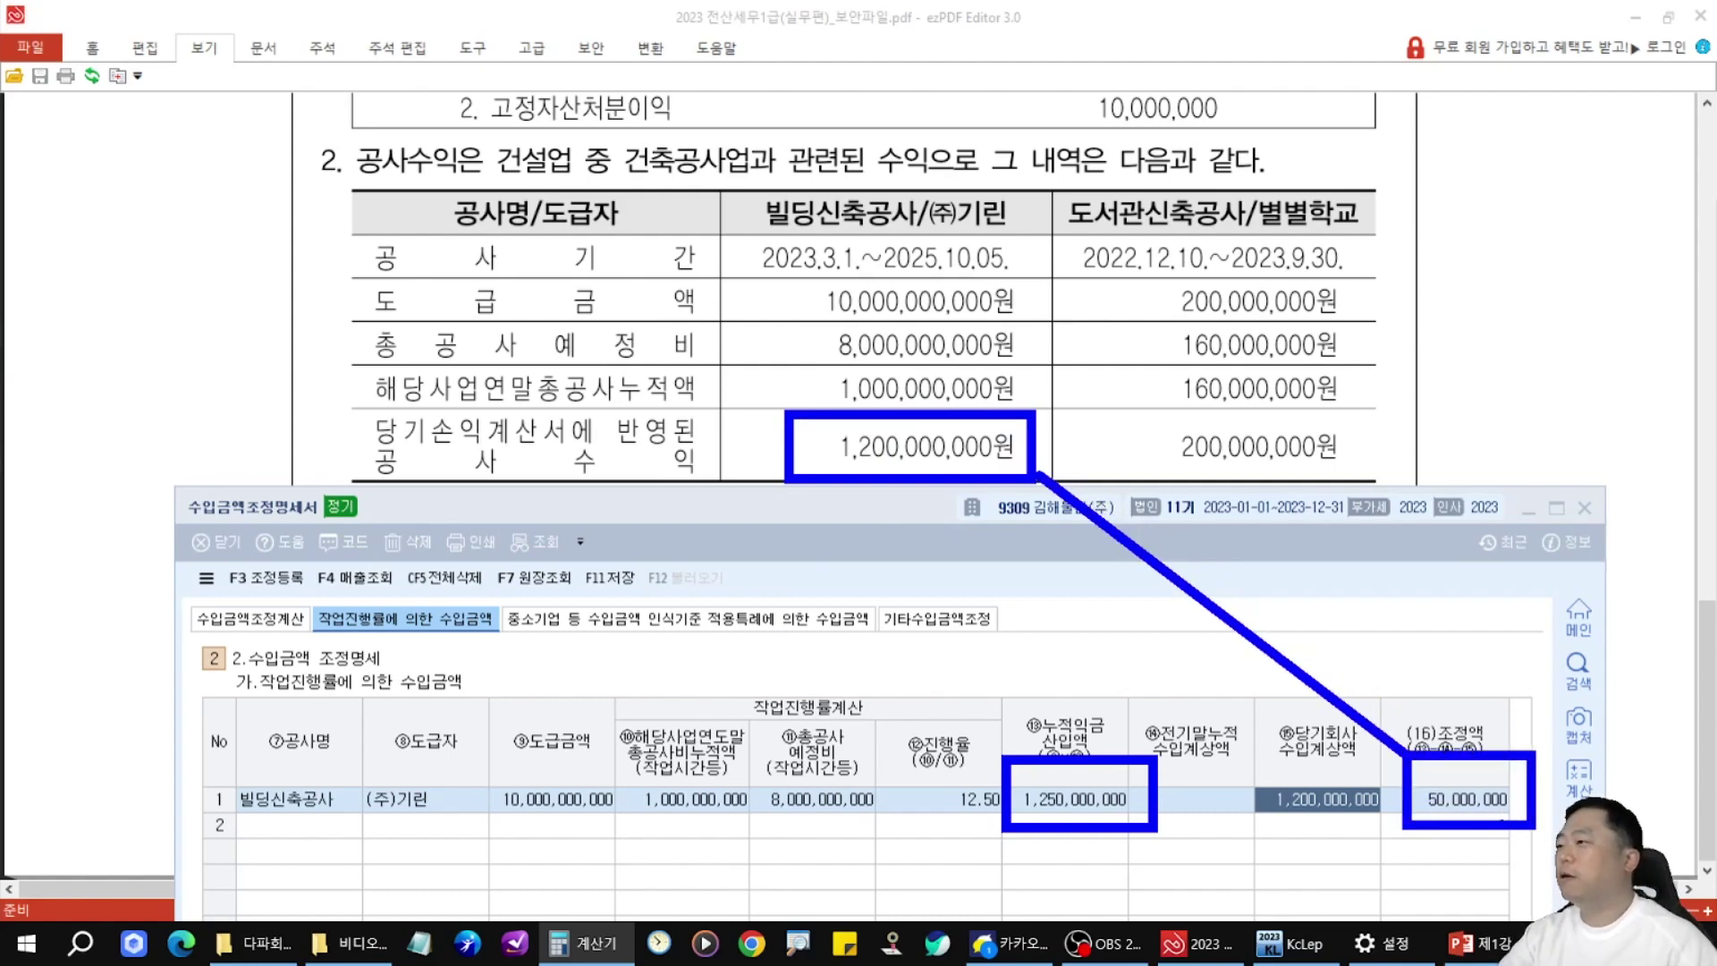
key(Escape)
drag(1382, 680, 1553, 843)
mouse_move(1427, 706)
mouse_down()
mouse_move(1142, 664)
mouse_move(465, 767)
mouse_move(284, 646)
mouse_move(303, 708)
mouse_up()
drag(288, 646, 376, 657)
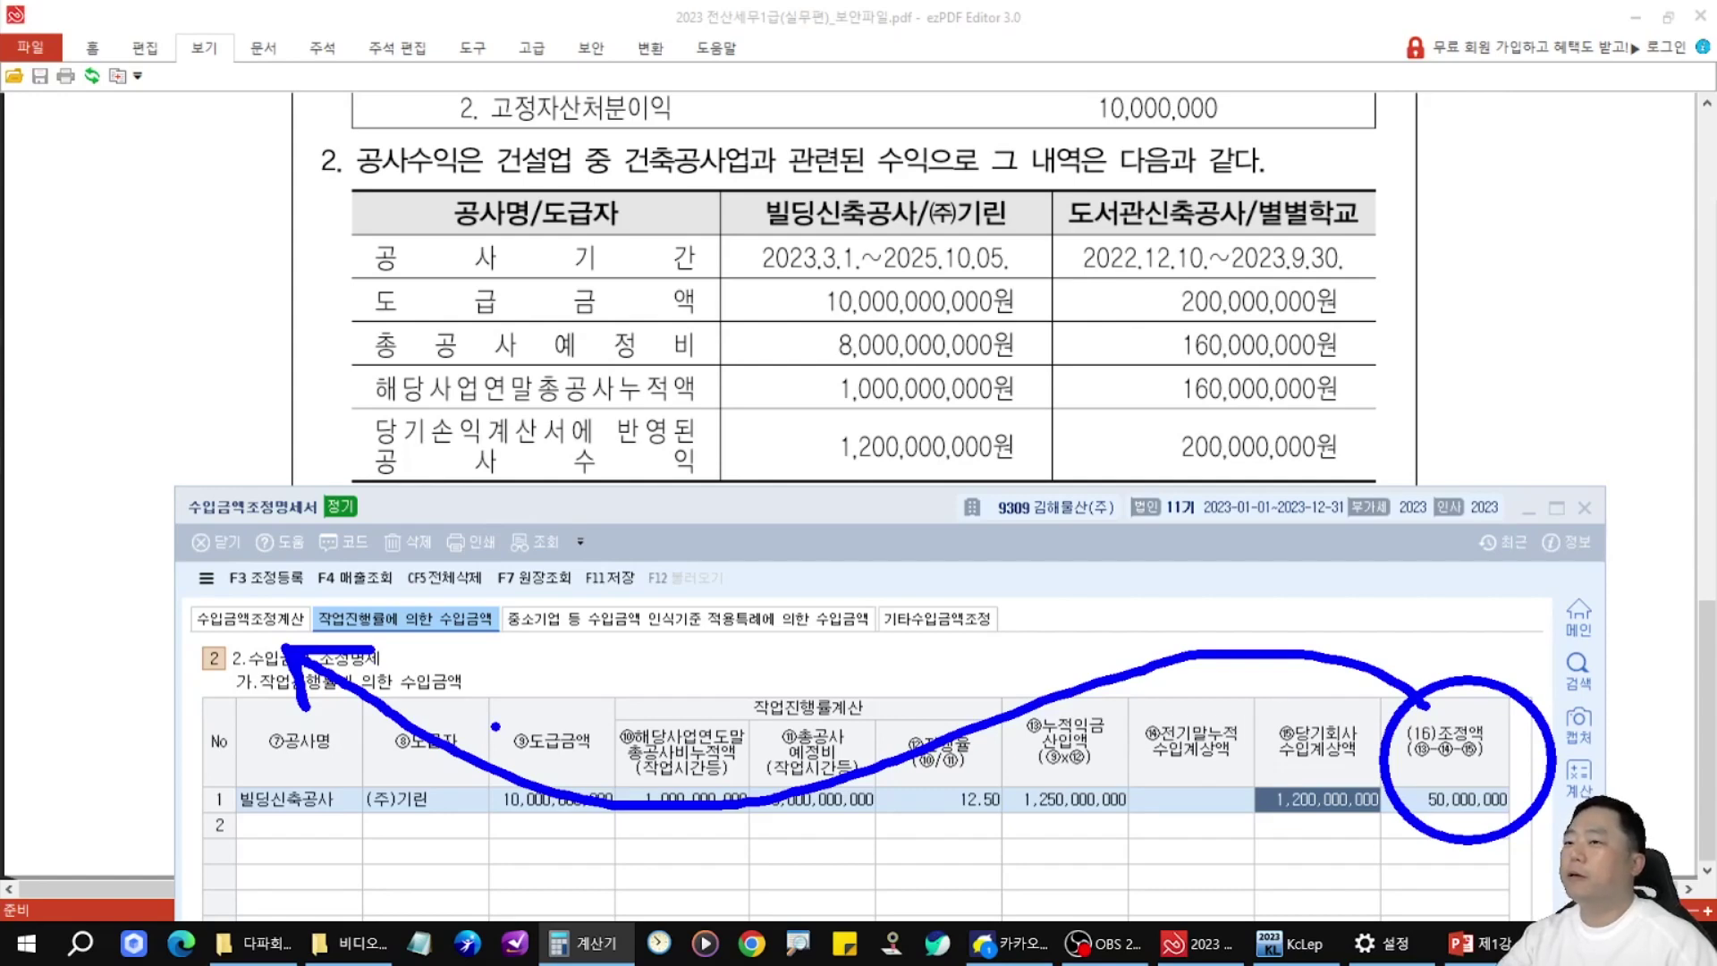
key(Escape)
- Open the 수입금액조정계산 form and review the 공사수입금 row's 가산 adjustment, 결산서상 수입금액 and 조정후 수입금액
click(250, 618)
drag(684, 508, 709, 253)
mouse_move(827, 450)
mouse_down()
mouse_move(999, 536)
mouse_move(1122, 695)
mouse_up()
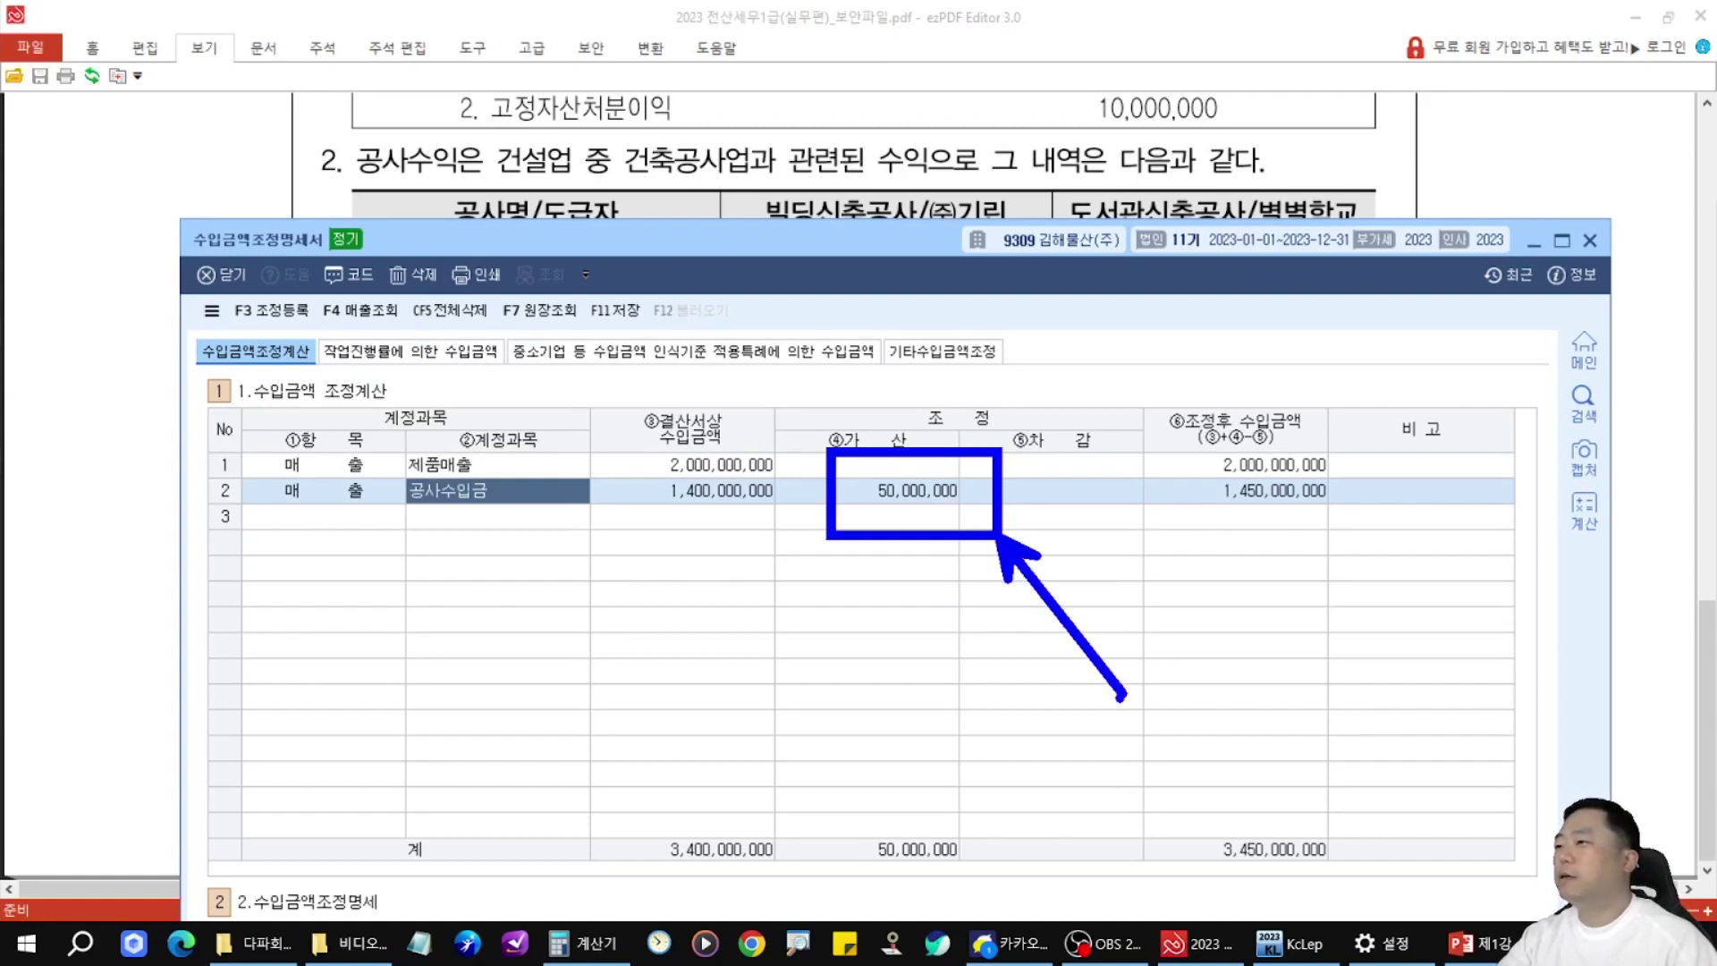
key(e)
drag(579, 338, 809, 562)
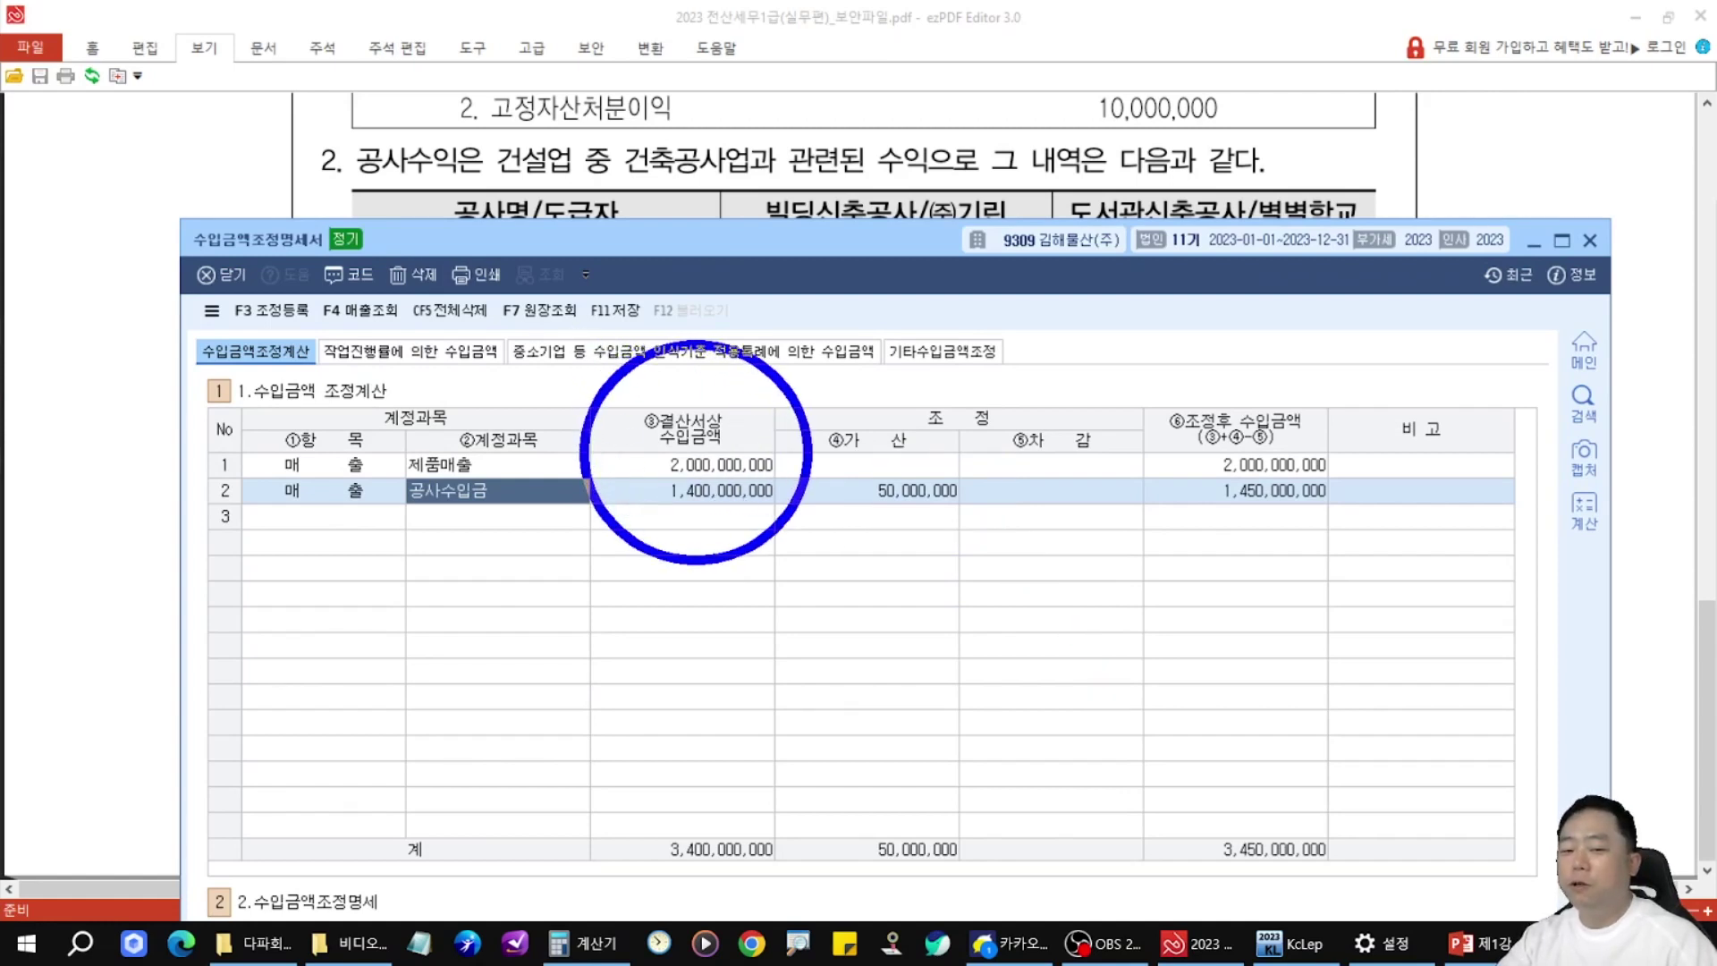
drag(1130, 327, 1364, 542)
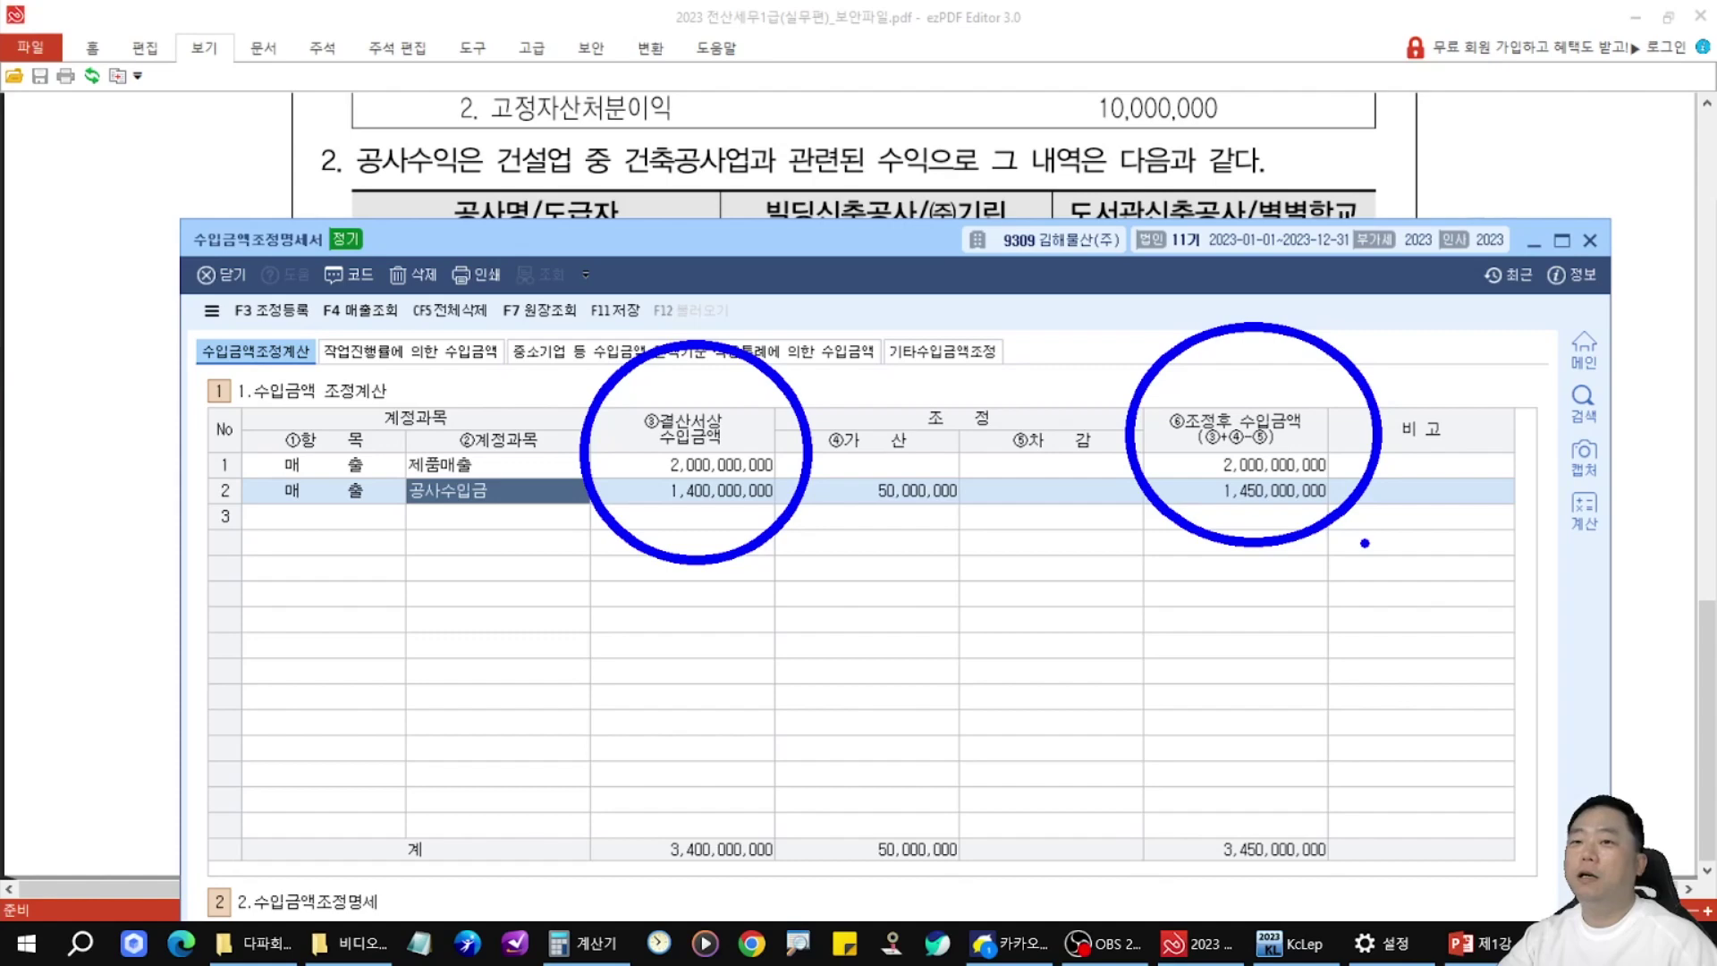
key(Escape)
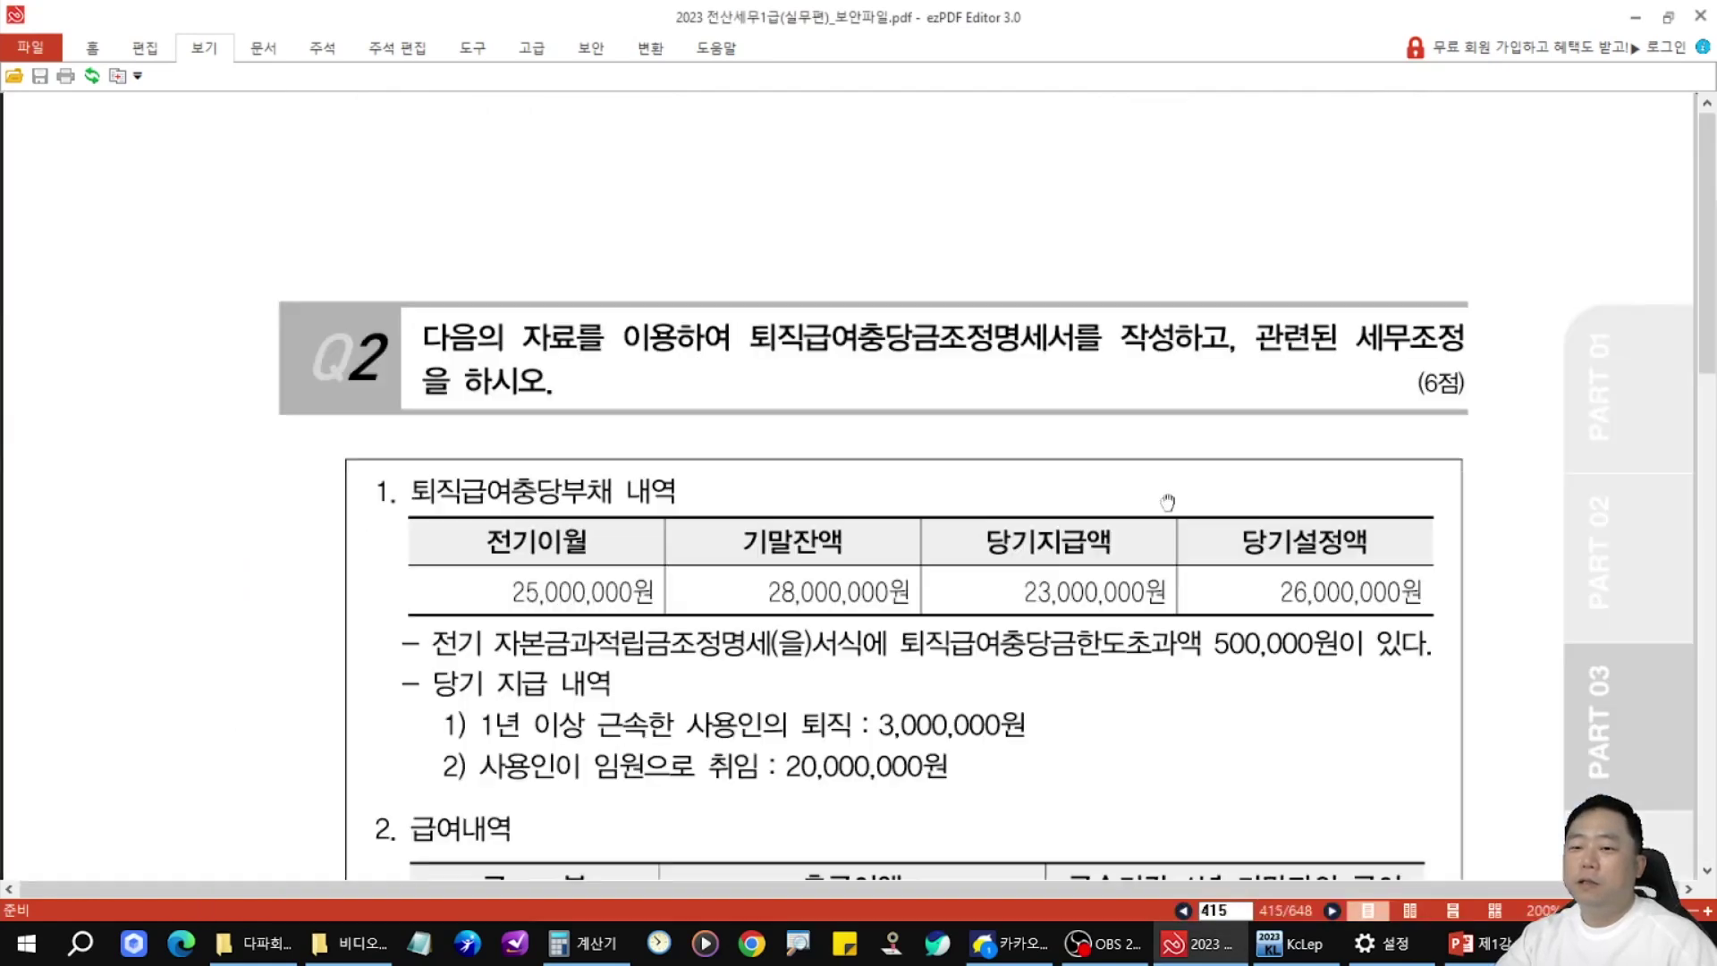
- Glance over the Q2 퇴직급여충당금조정명세서 exercise in the PDF and return to the construction contract table on page 414
scroll(1113, 403, down, 3)
right_click(1107, 332)
key(Escape)
right_click(928, 279)
key(Escape)
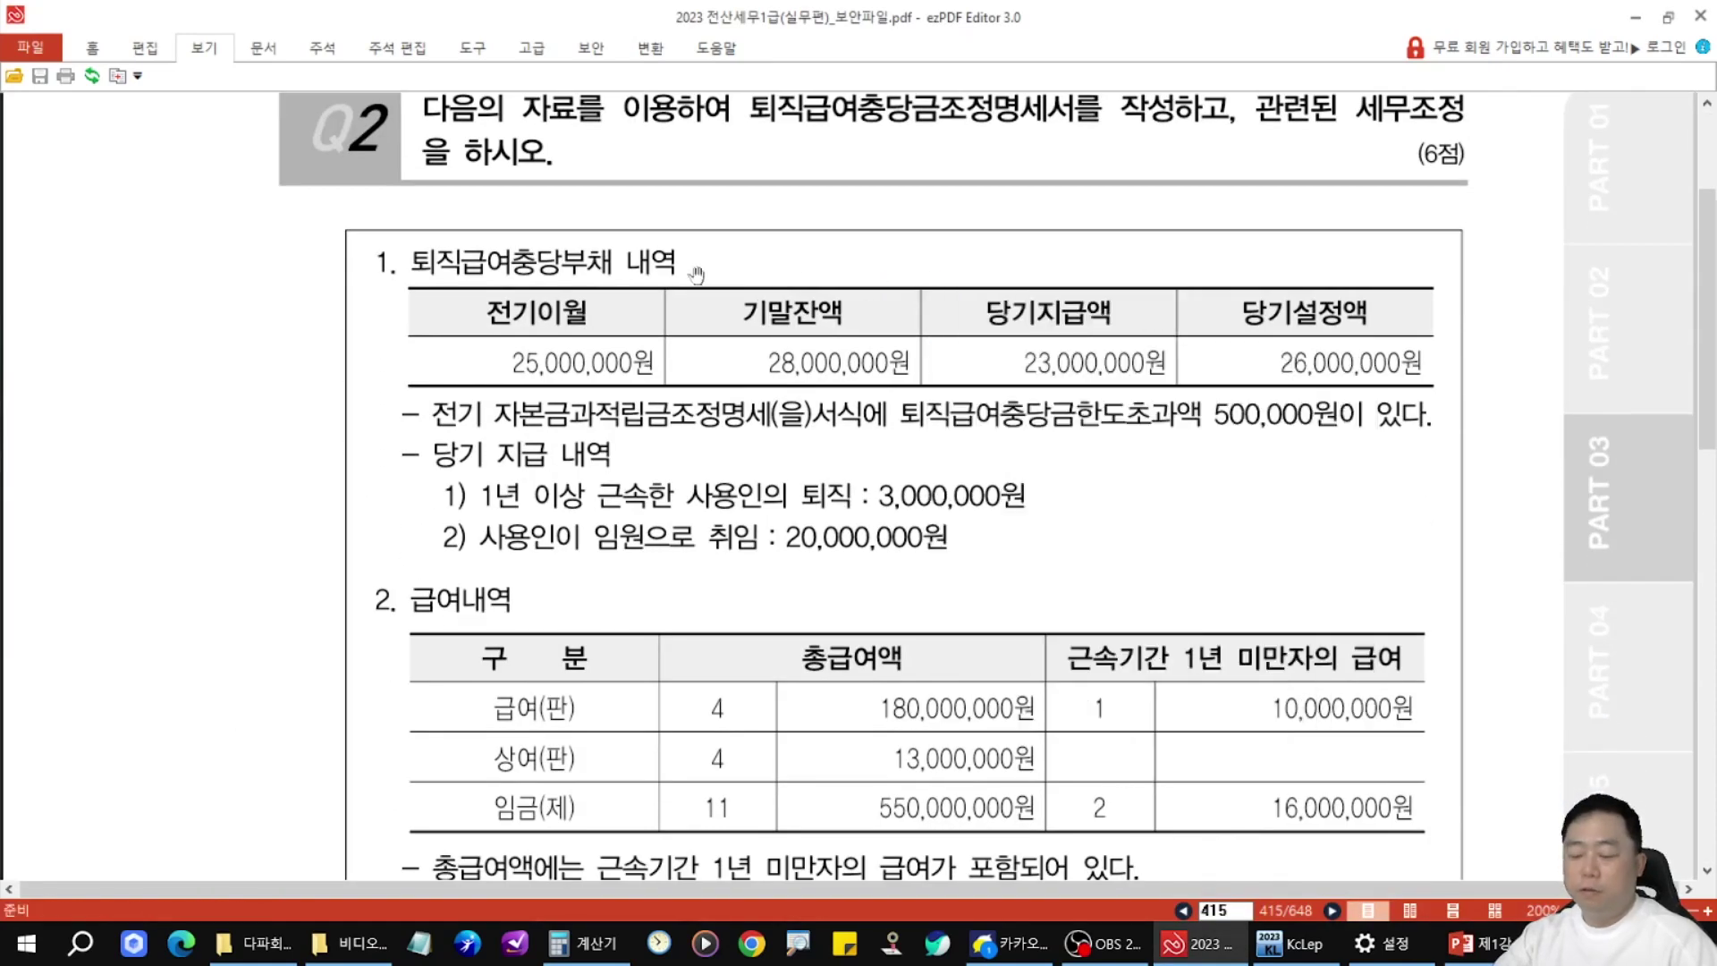
scroll(880, 304, up, 5)
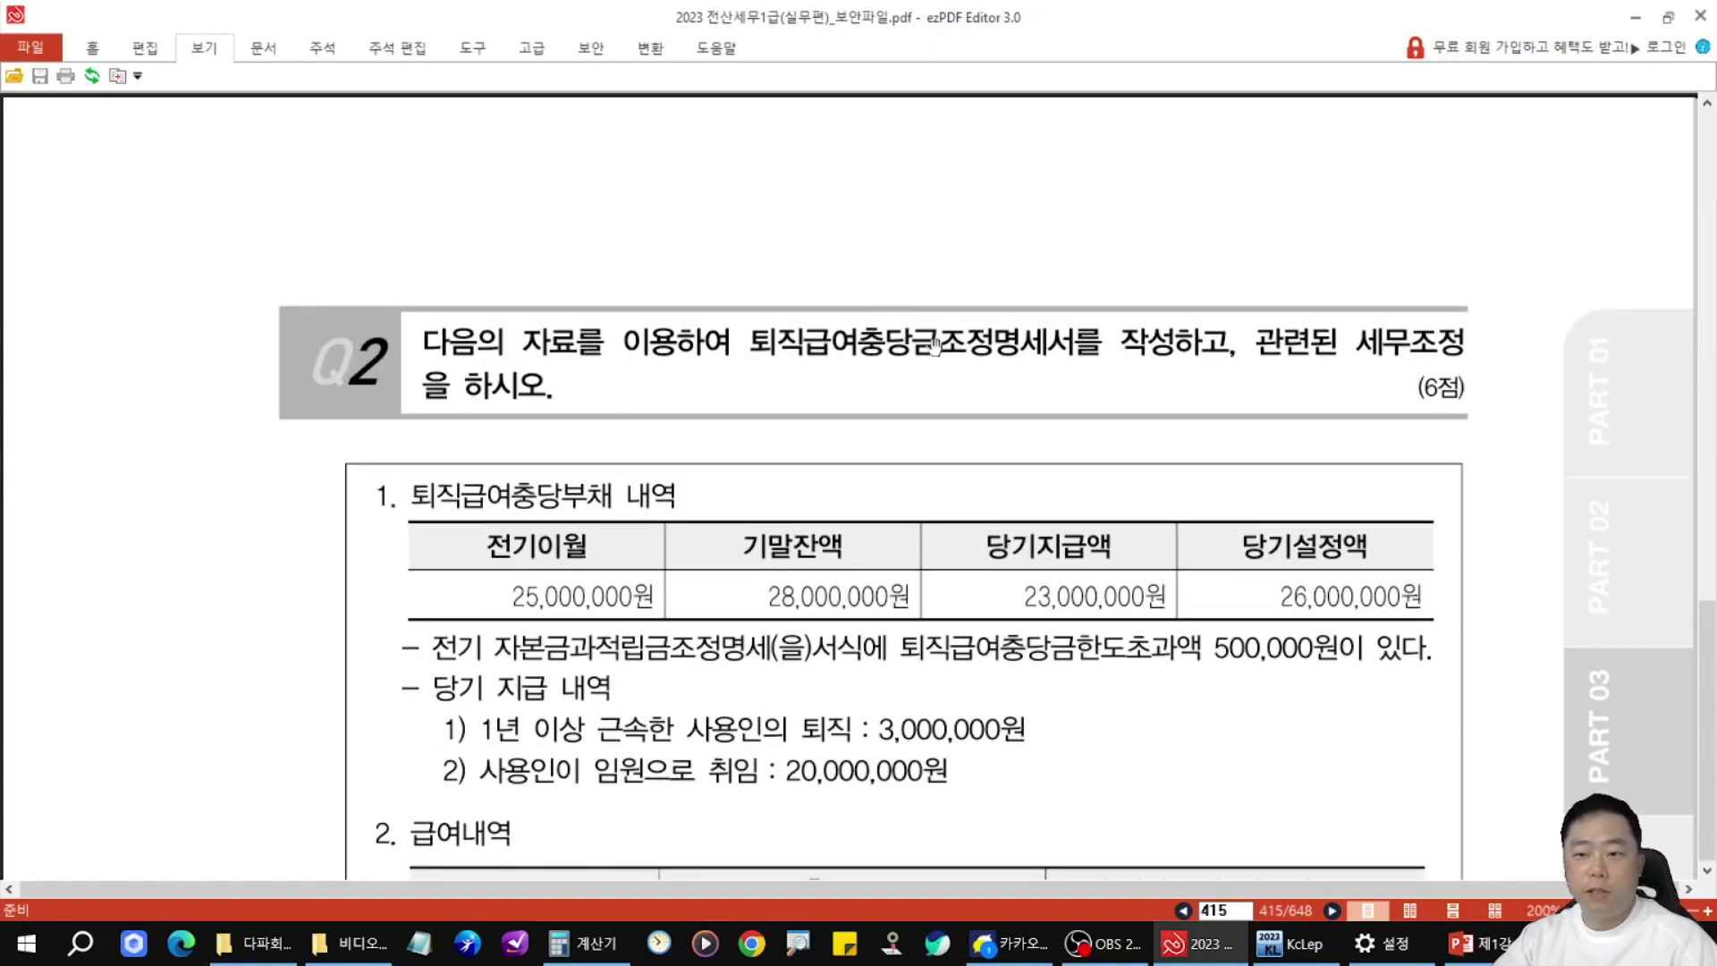
scroll(981, 352, down, 5)
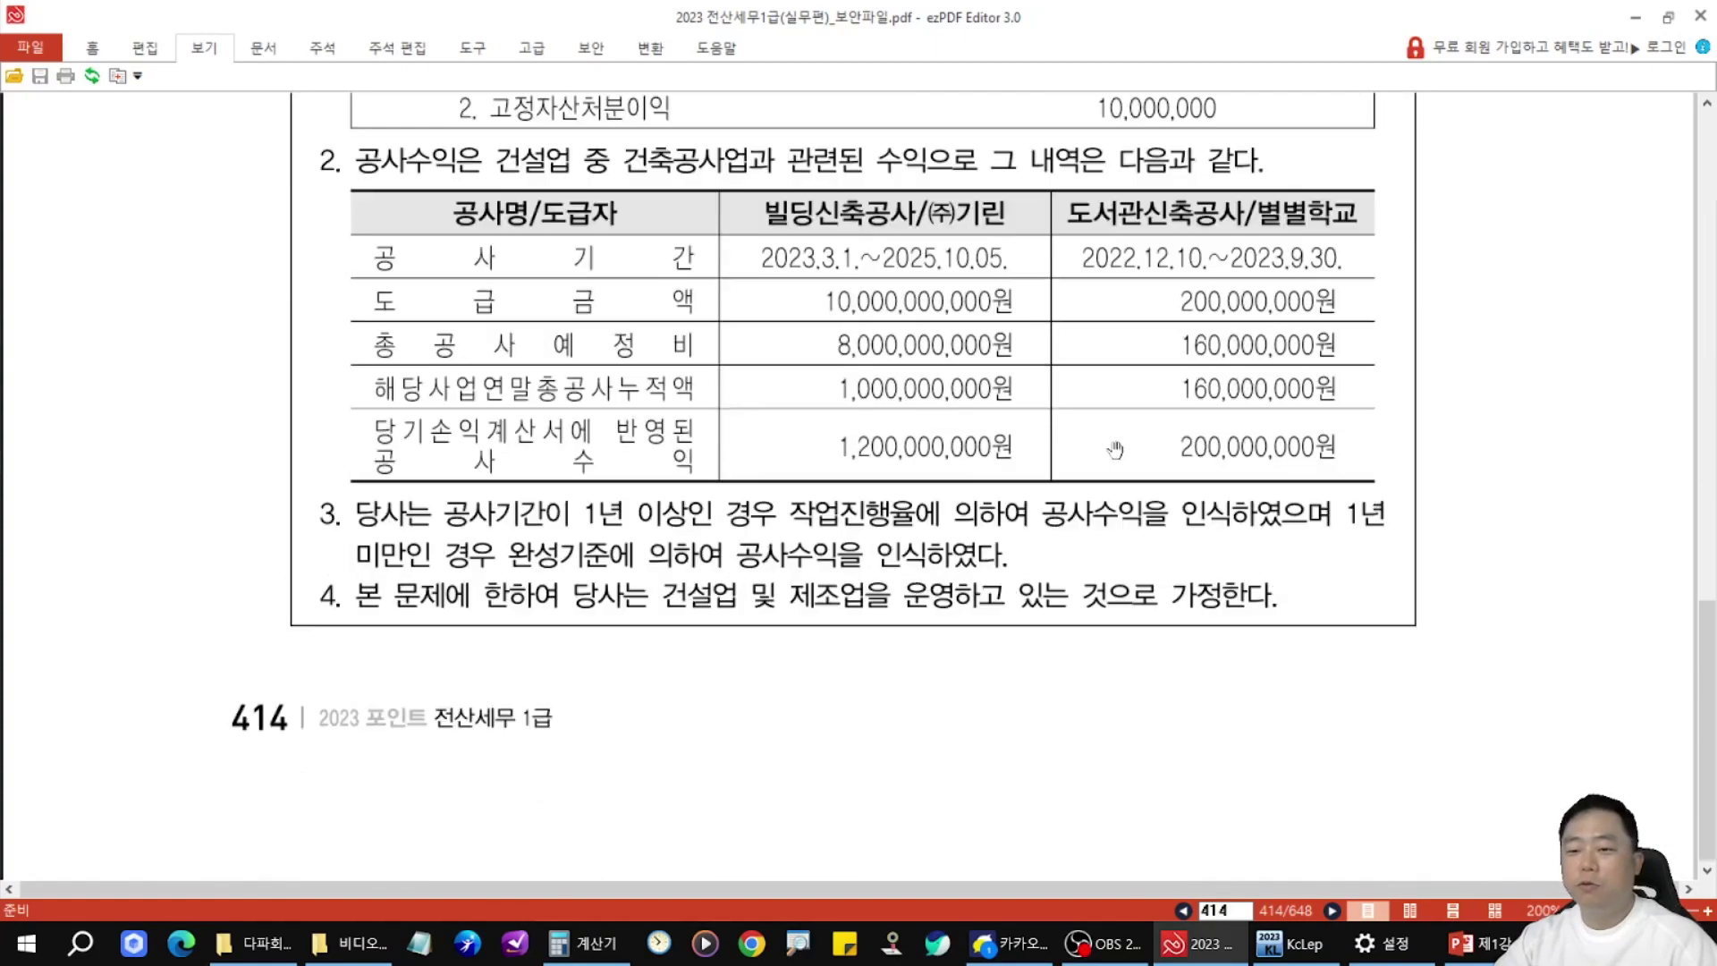
scroll(1037, 354, down, 5)
scroll(1056, 349, up, 5)
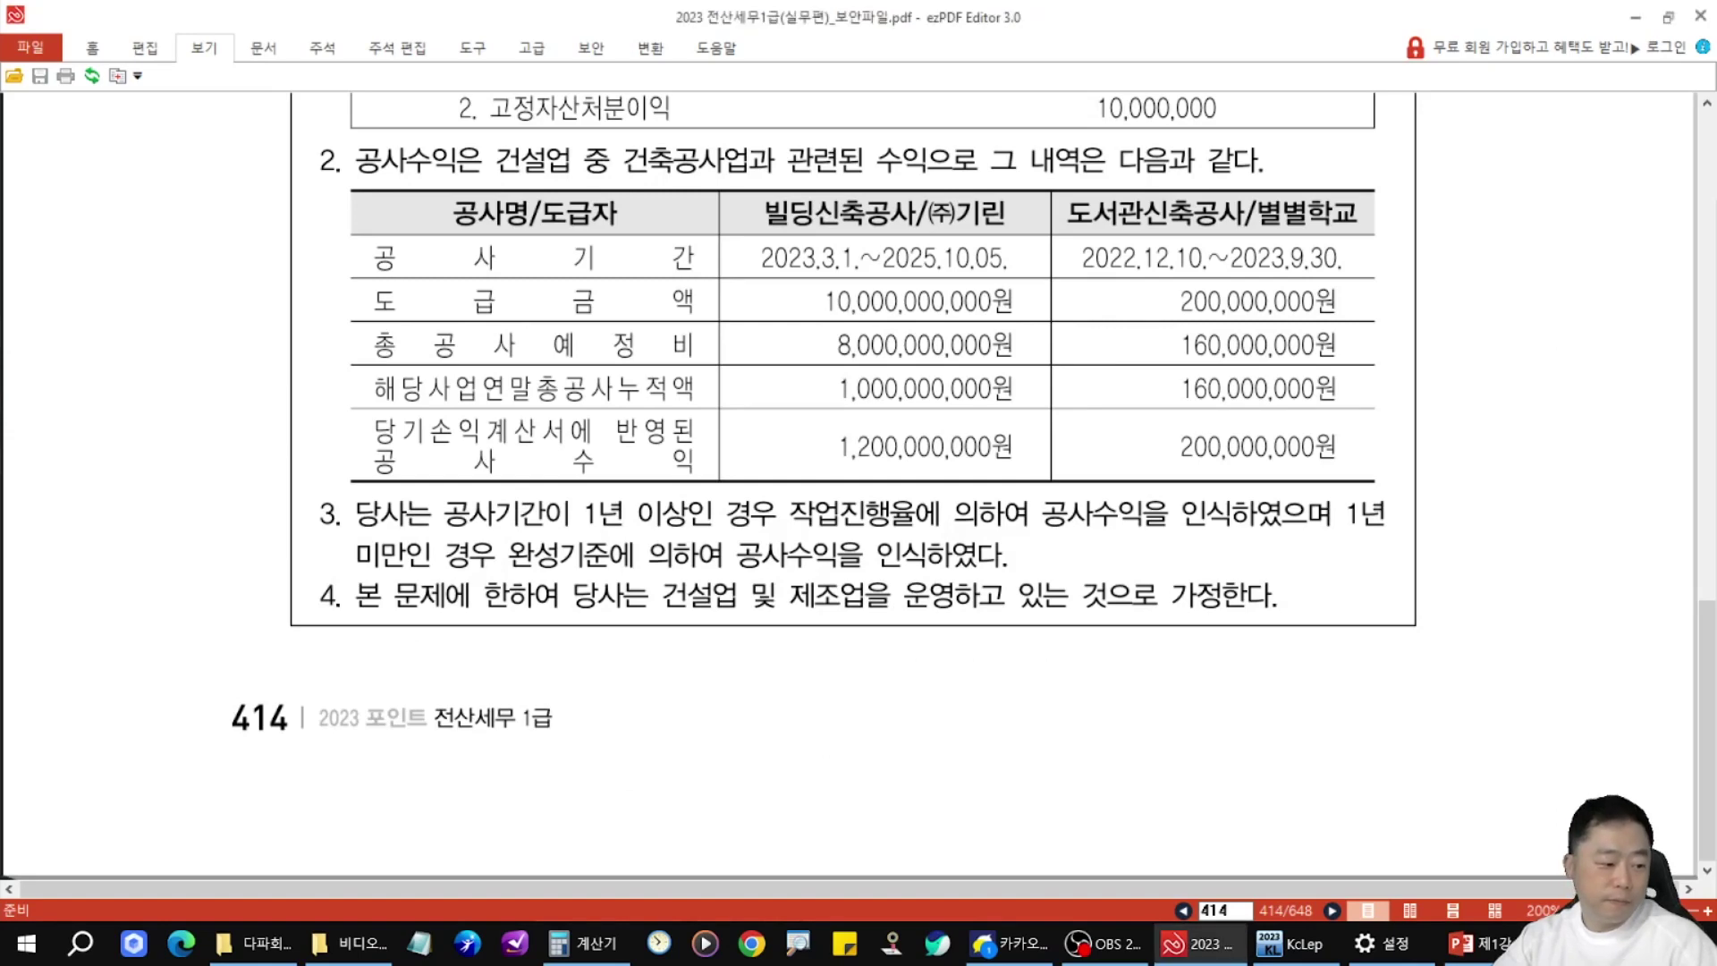
- Switch back to KcLep's 작업진행률에 의한 수입금액 form and check the 도서관신축공사 row's progress rate, book revenue and 조정액 against the PDF
key(alt+Tab)
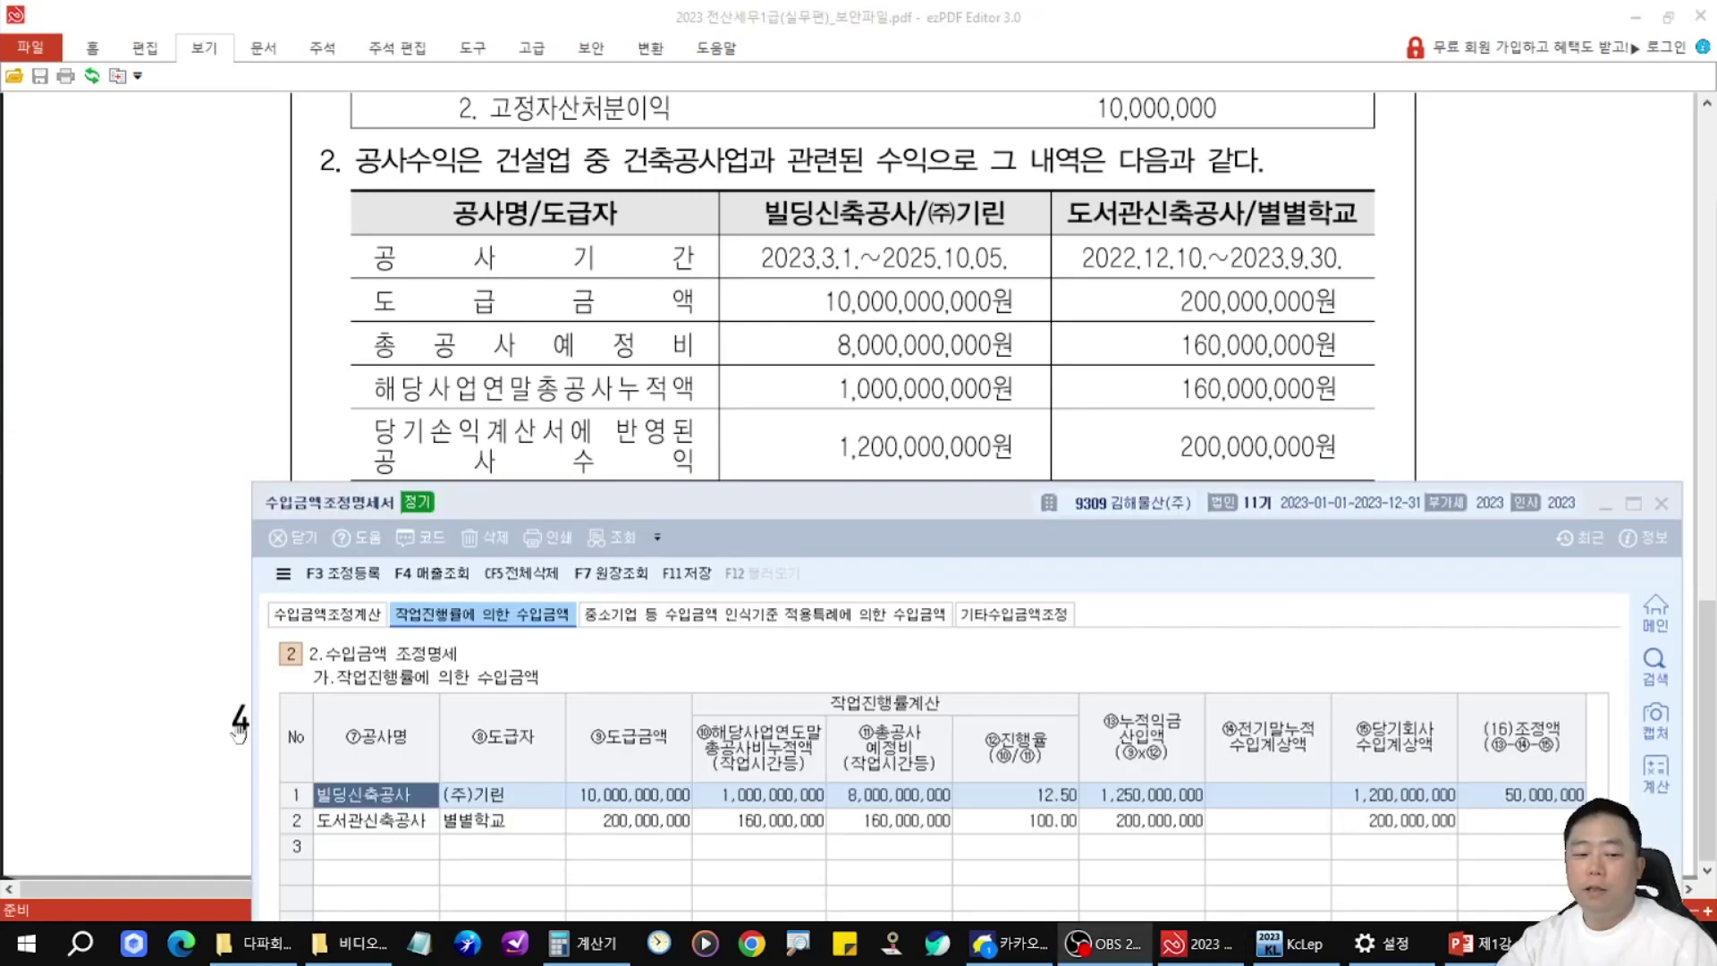
drag(291, 800, 436, 839)
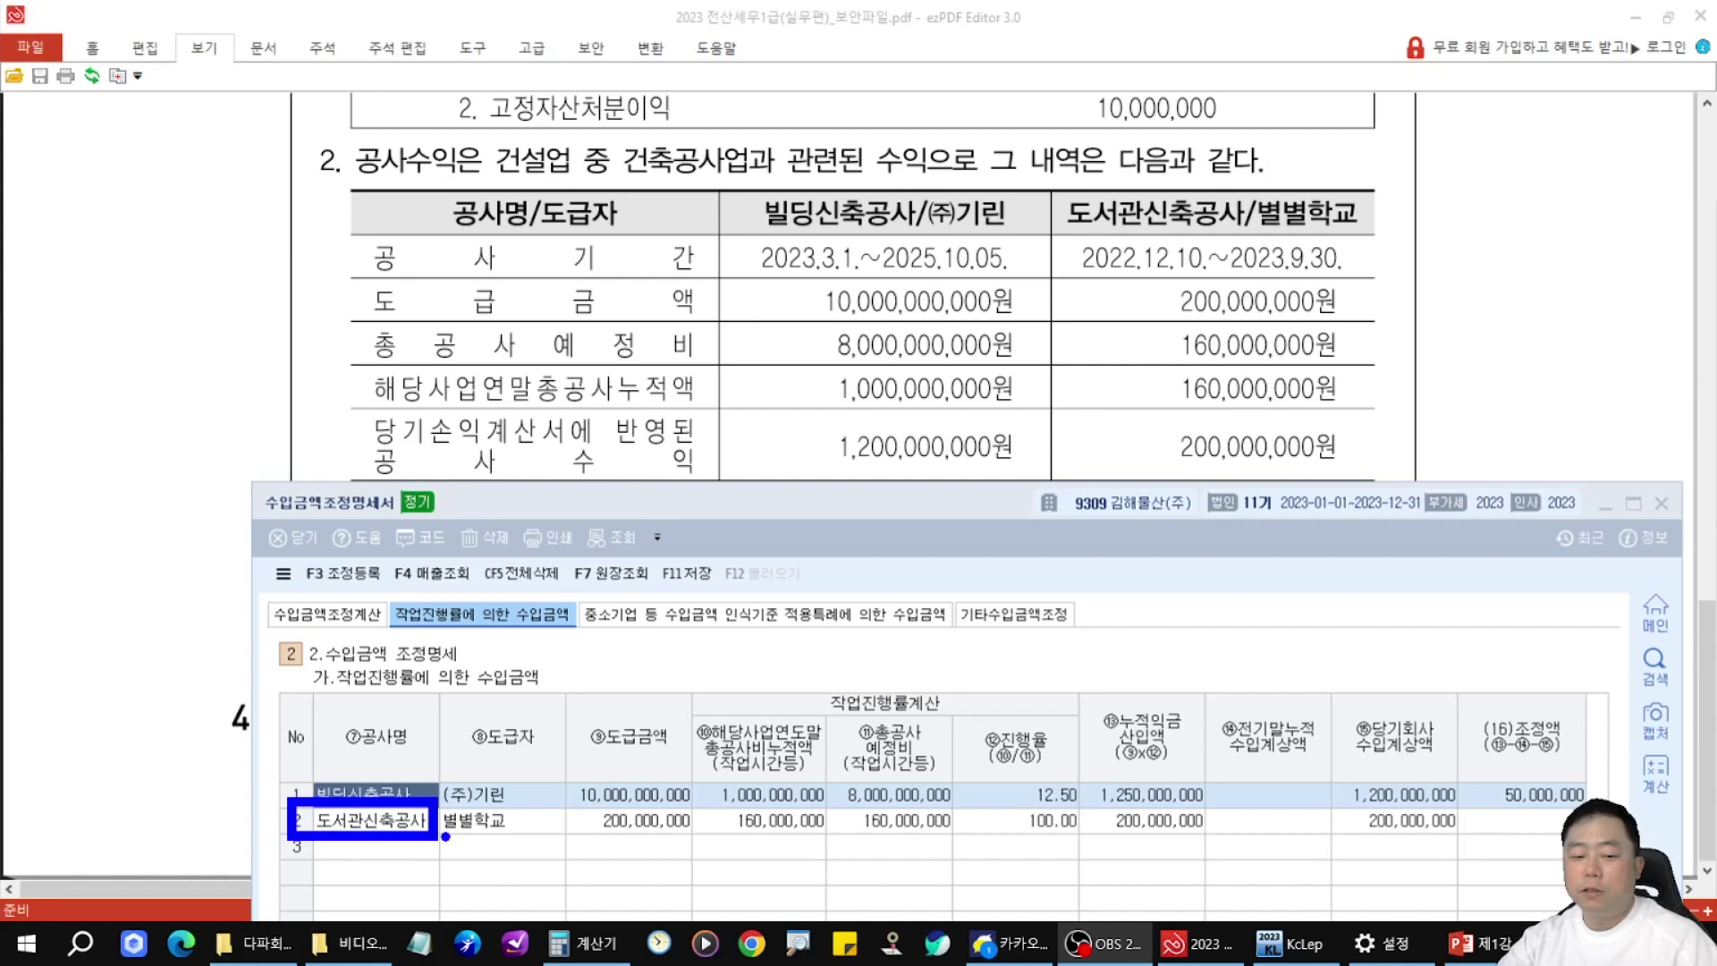
mouse_move(577, 845)
mouse_down()
mouse_move(1028, 841)
mouse_move(1092, 810)
mouse_move(1006, 805)
mouse_move(1024, 849)
mouse_up()
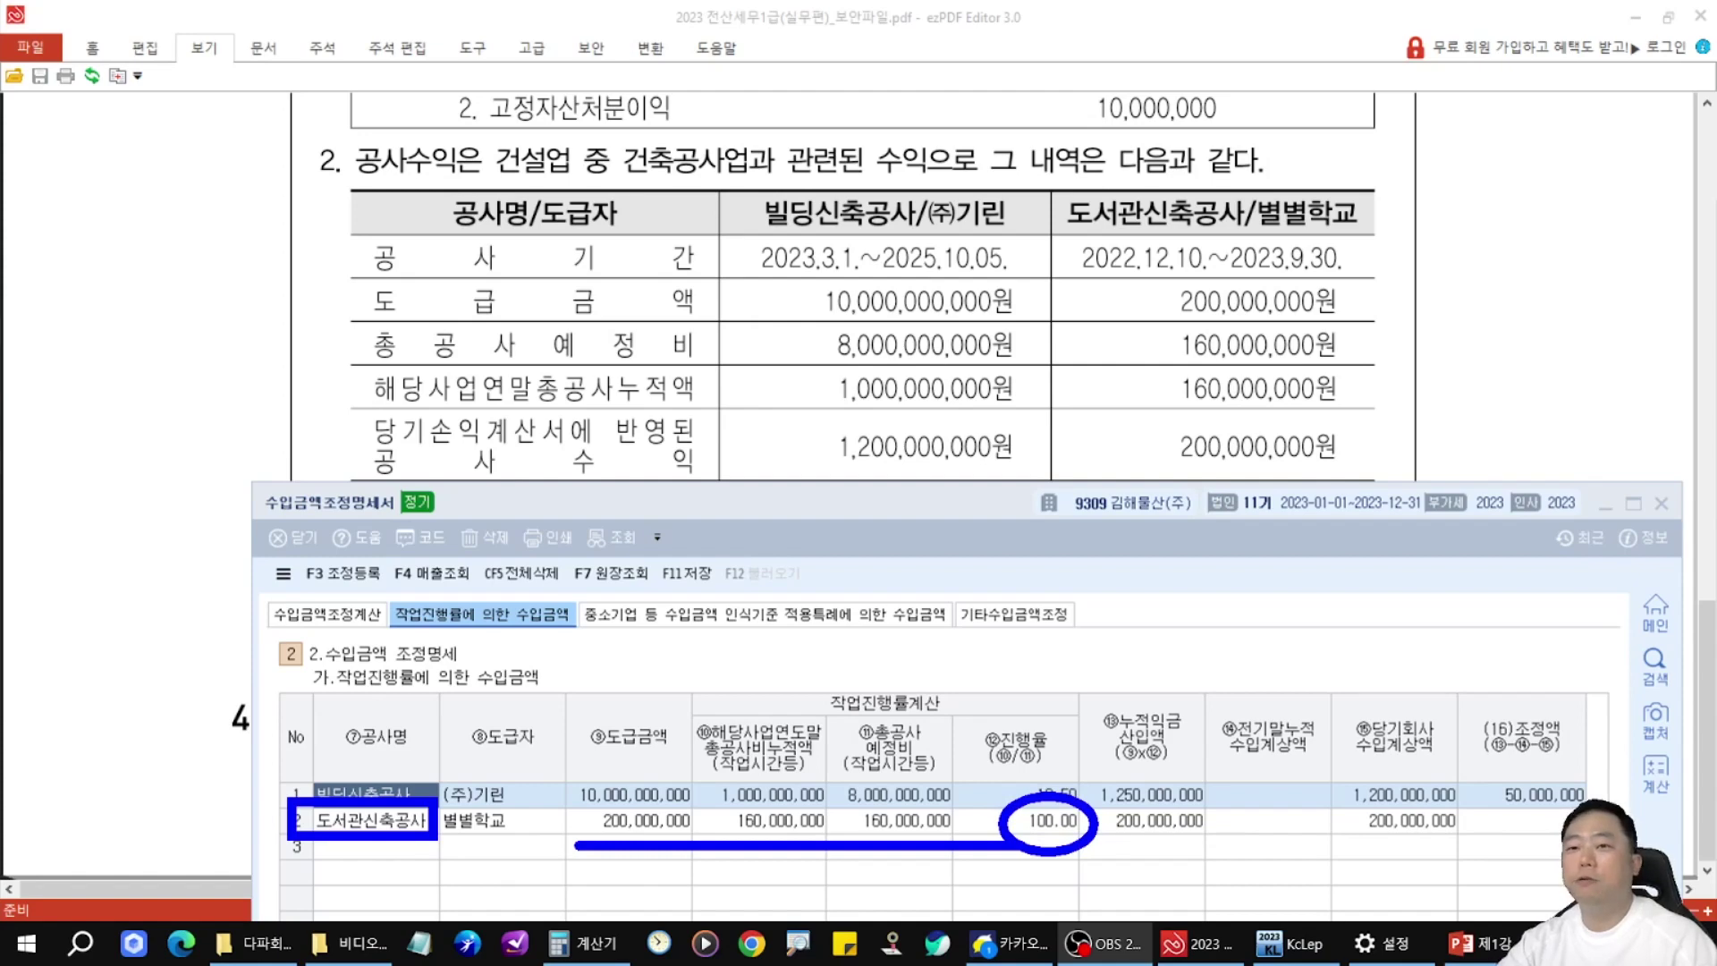
mouse_move(1162, 407)
mouse_down()
mouse_move(1342, 472)
mouse_move(1154, 407)
mouse_up()
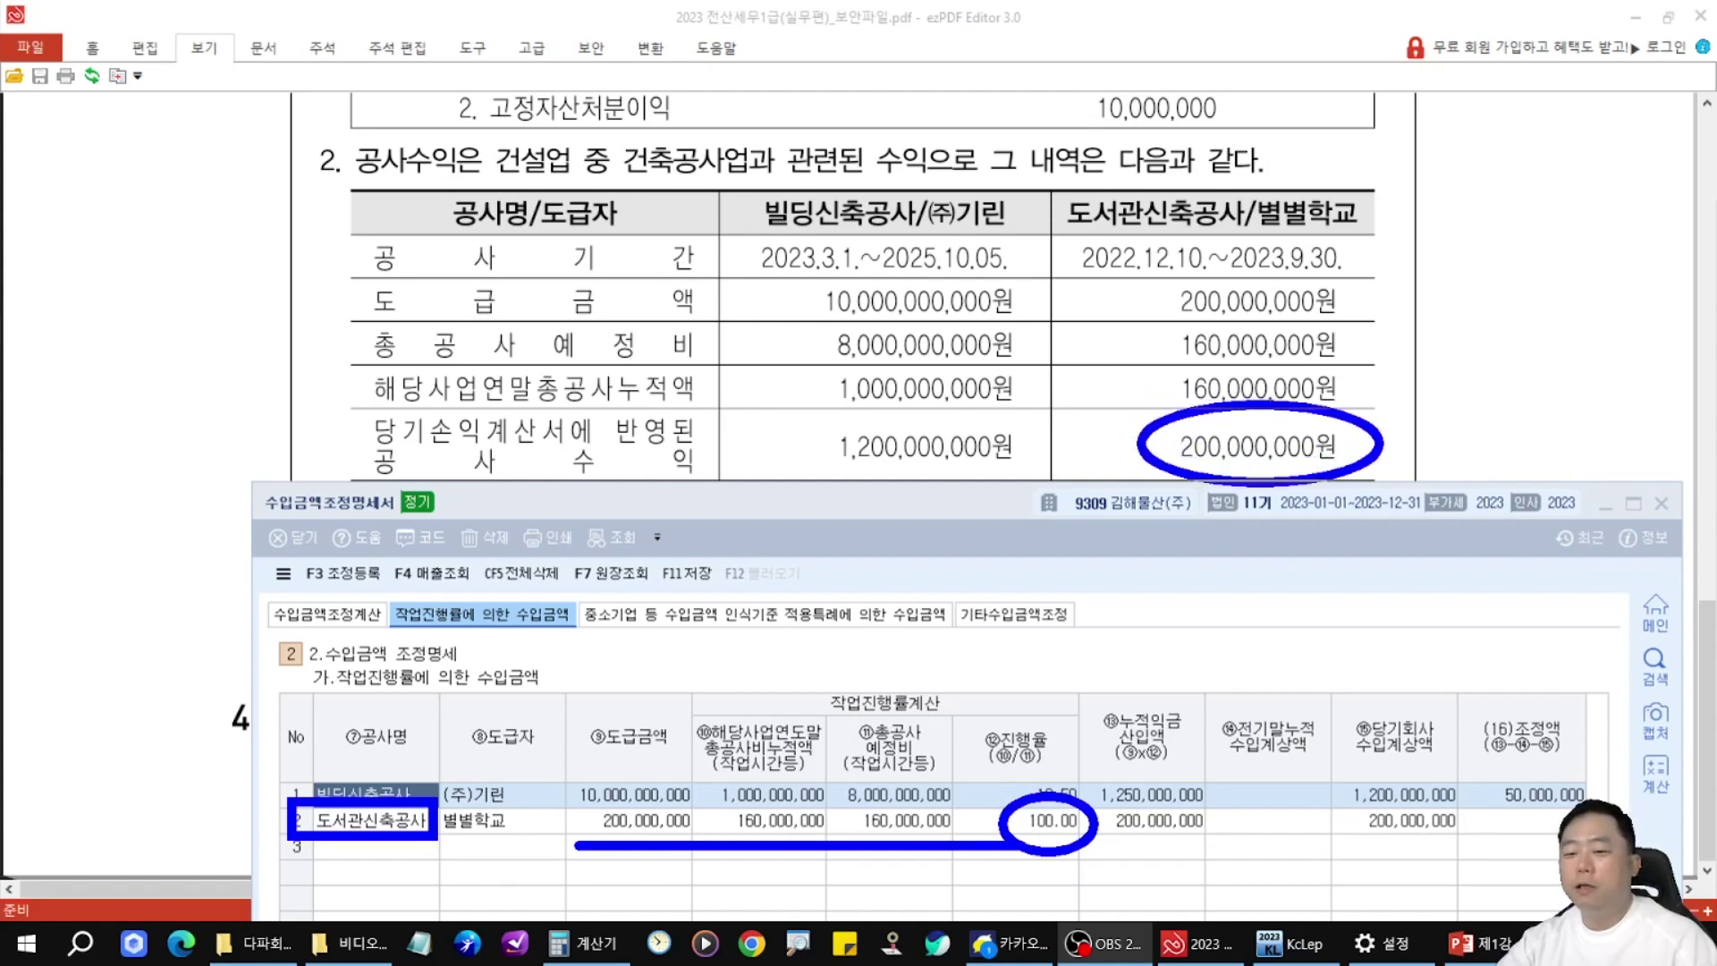
mouse_move(1355, 802)
mouse_down()
mouse_move(1332, 804)
mouse_move(1467, 829)
mouse_move(1342, 827)
mouse_up()
mouse_move(1498, 800)
mouse_down()
mouse_move(1495, 828)
mouse_move(1542, 840)
mouse_up()
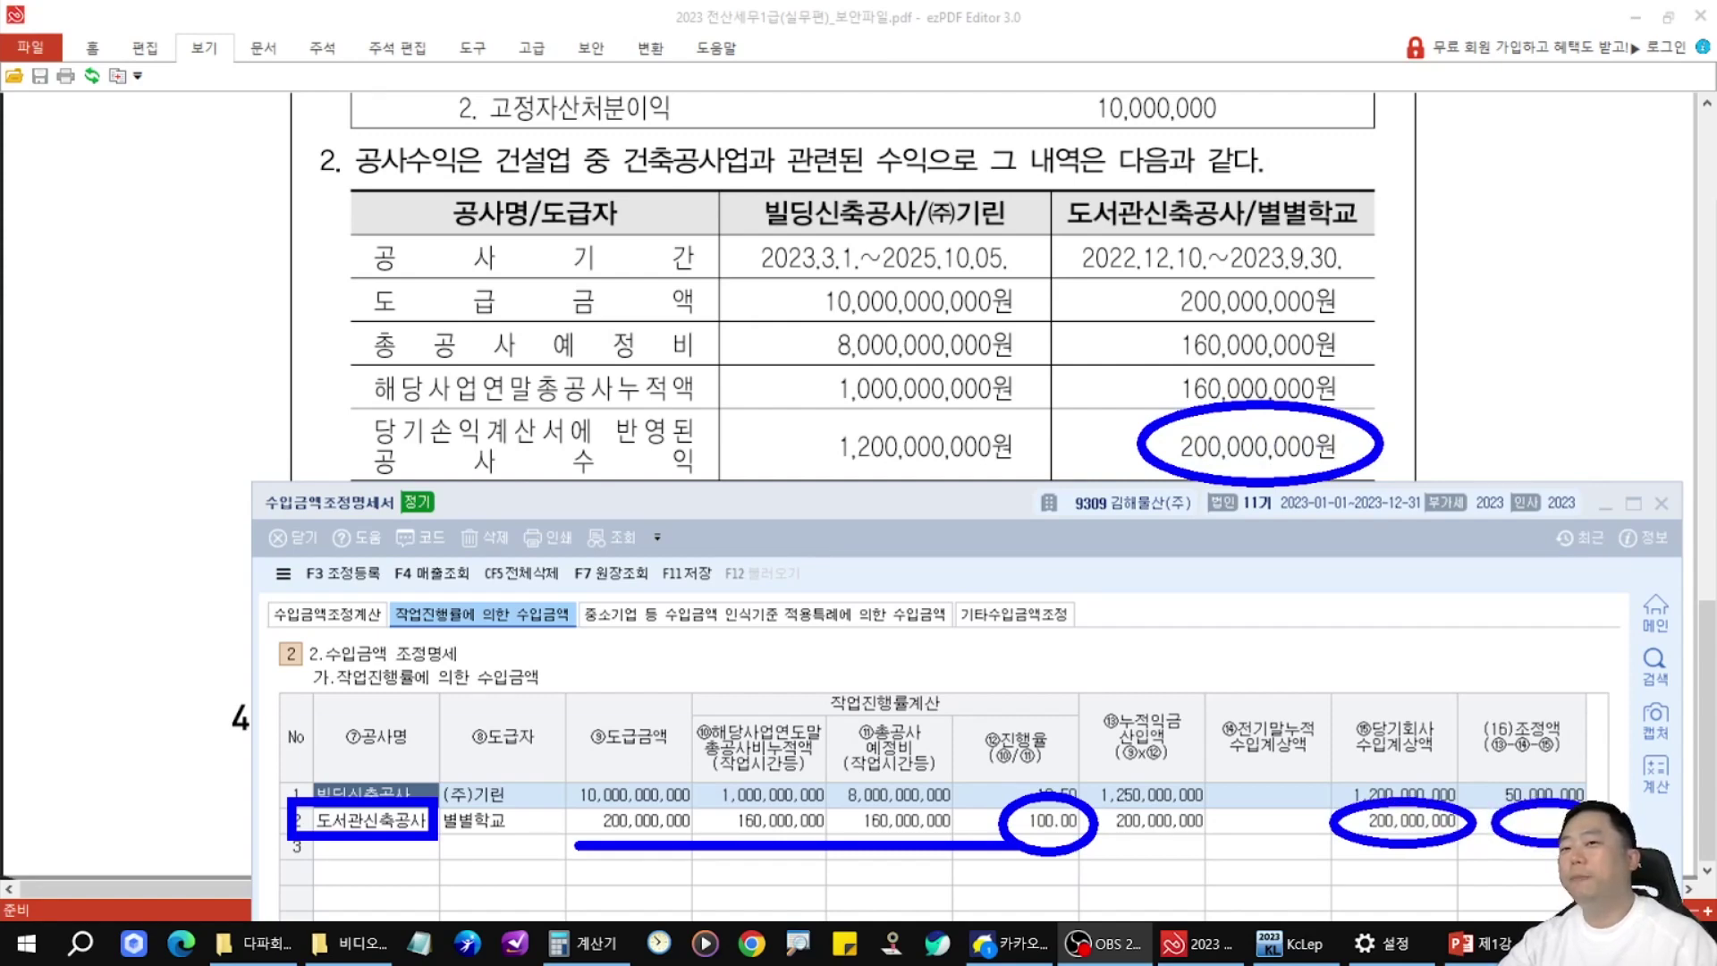
key(Escape)
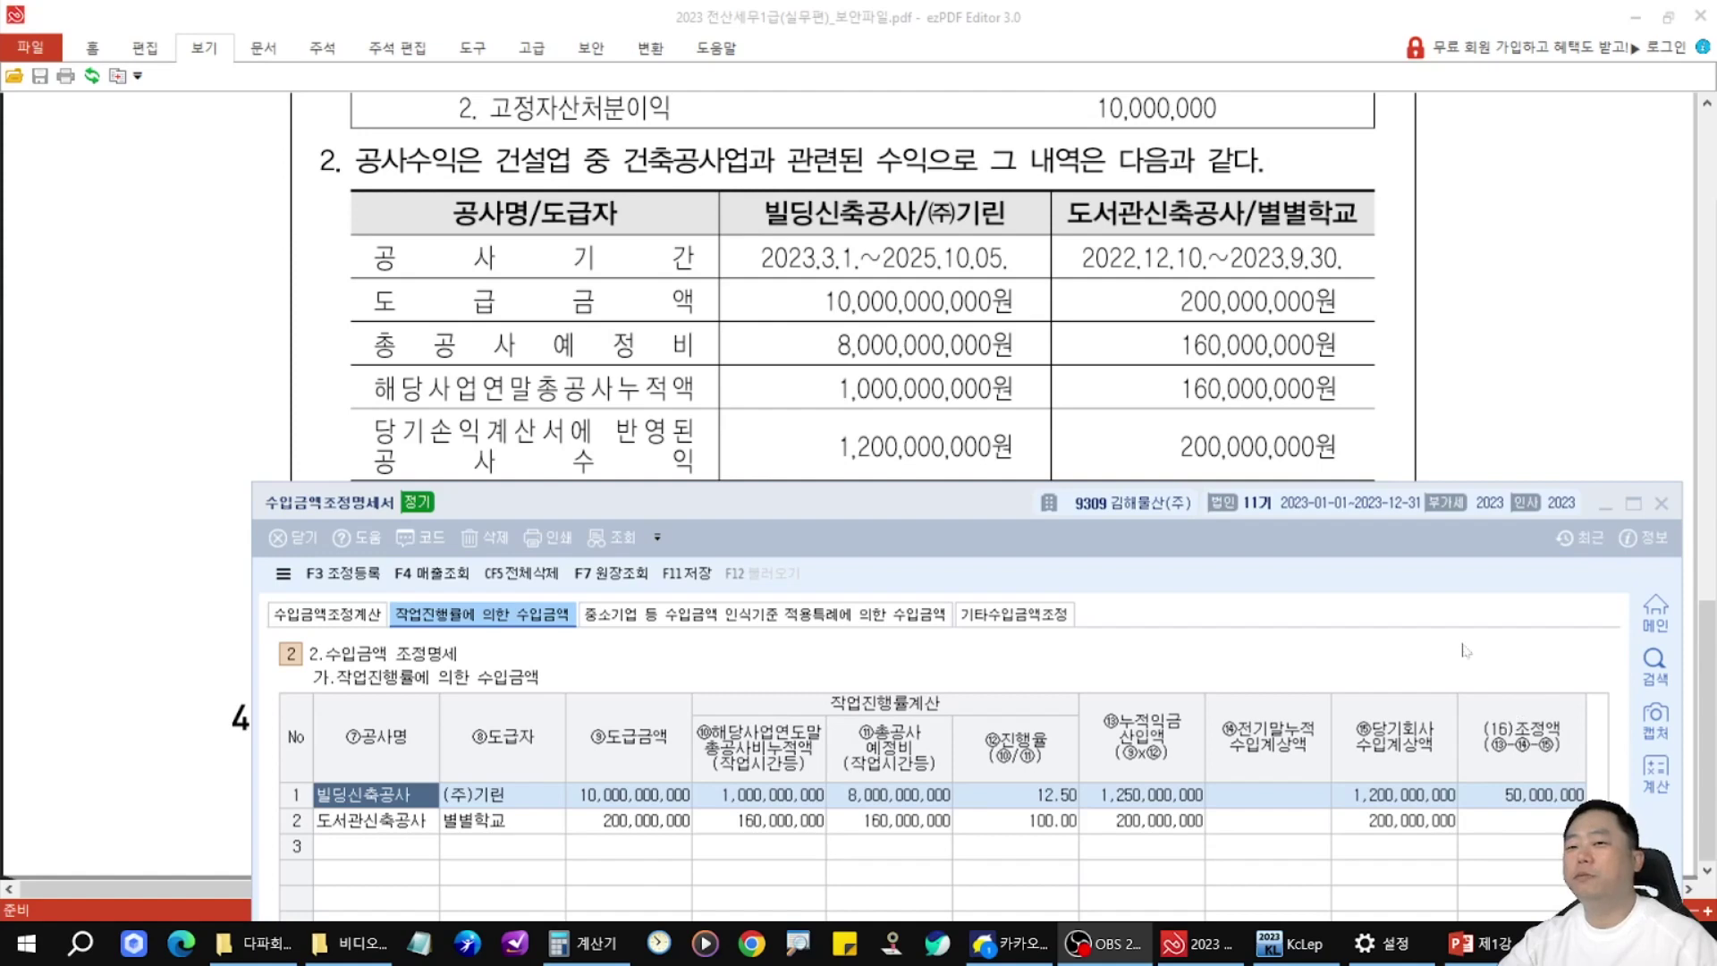
- Examine 도서관신축공사's 2022.12.10 start date and contract amount in the PDF table against the 전기말누적수입계상액 column in KcLep's form
drag(1057, 225, 1213, 285)
drag(651, 553, 1673, 556)
drag(1088, 525, 1089, 623)
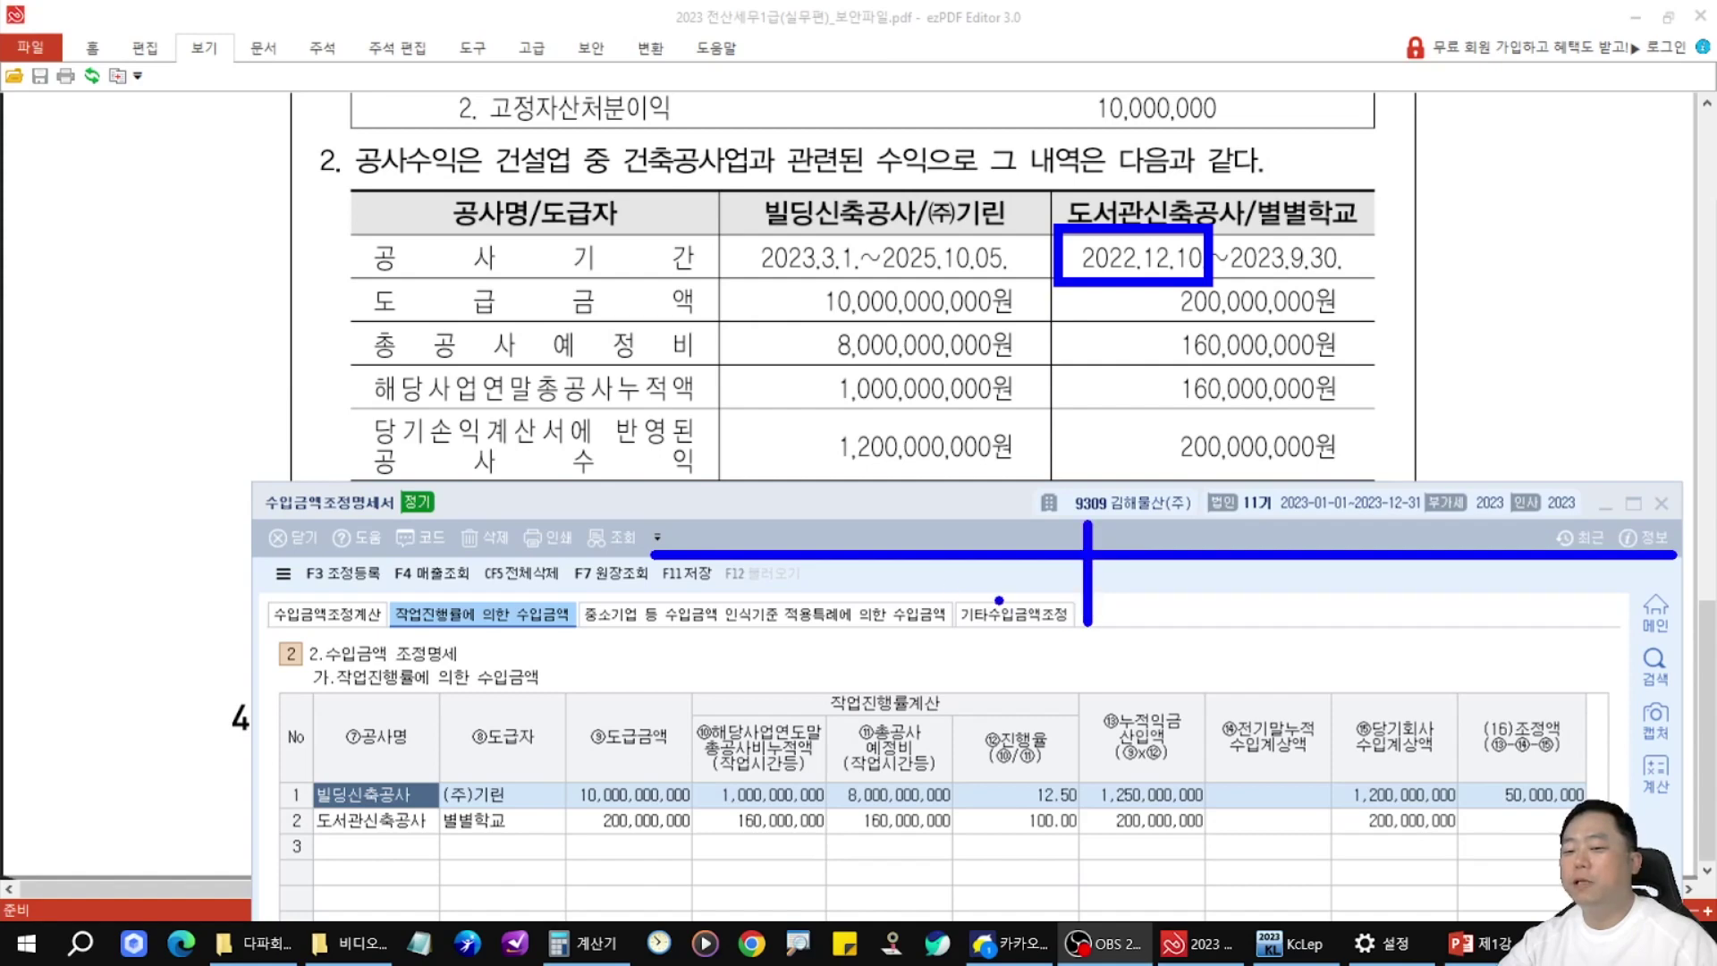
drag(882, 564, 881, 756)
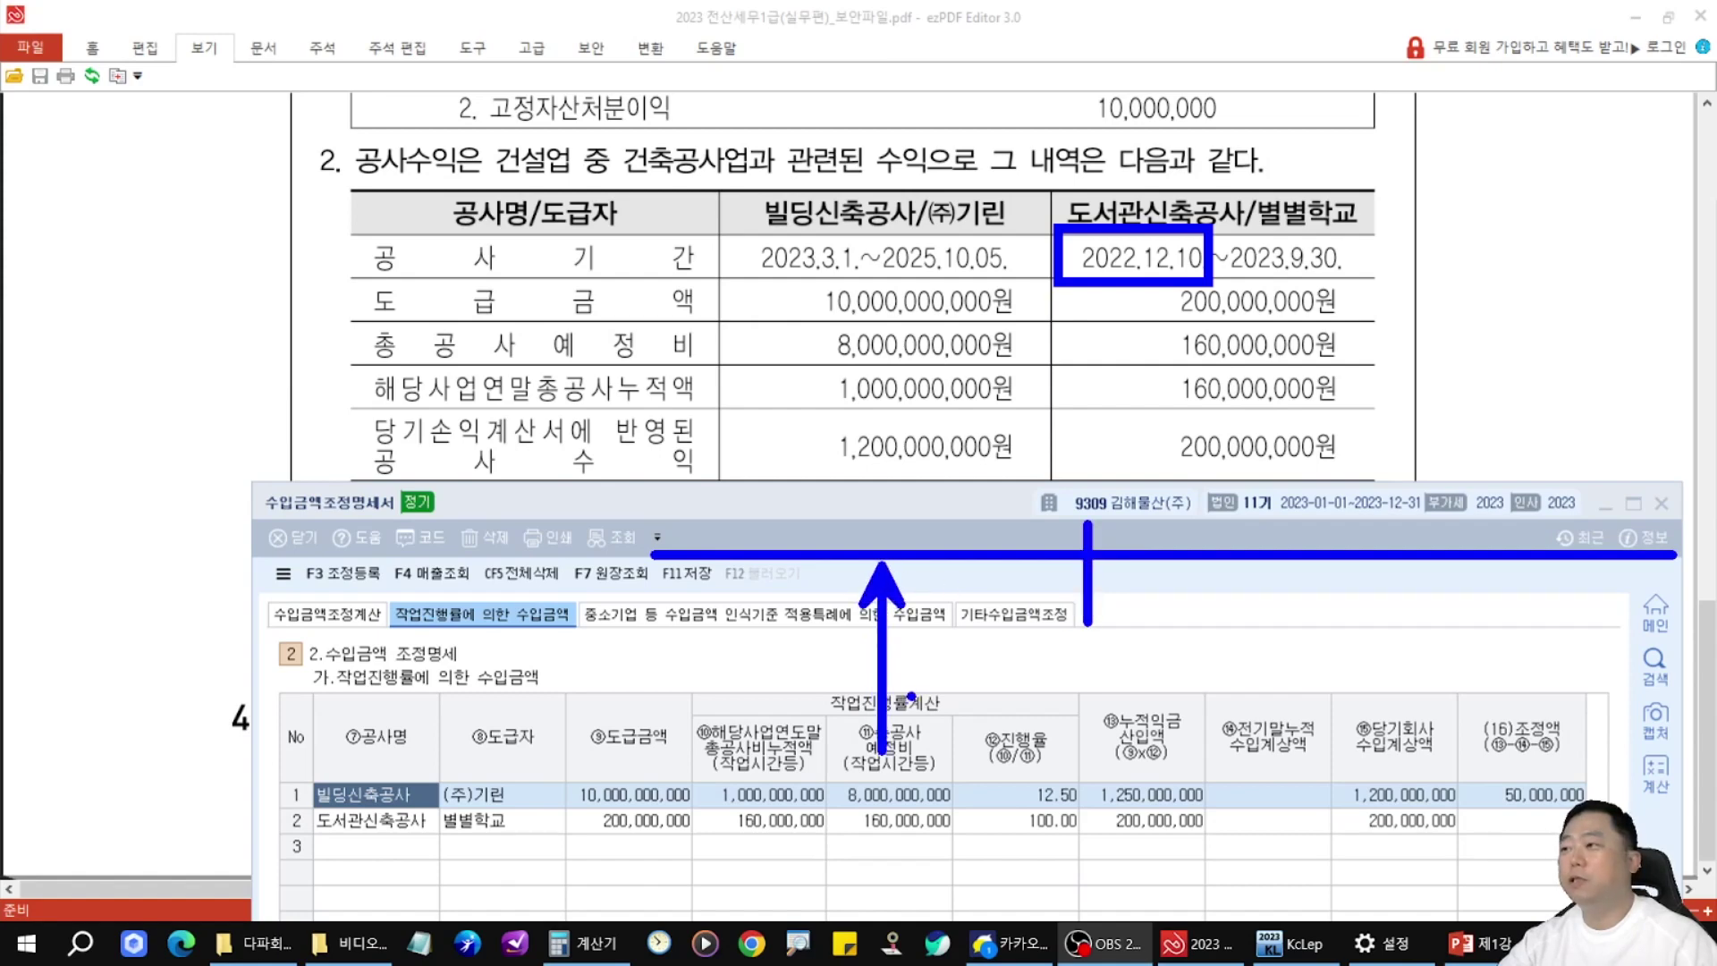
mouse_move(901, 544)
mouse_down()
mouse_move(1046, 510)
mouse_move(1086, 539)
mouse_up()
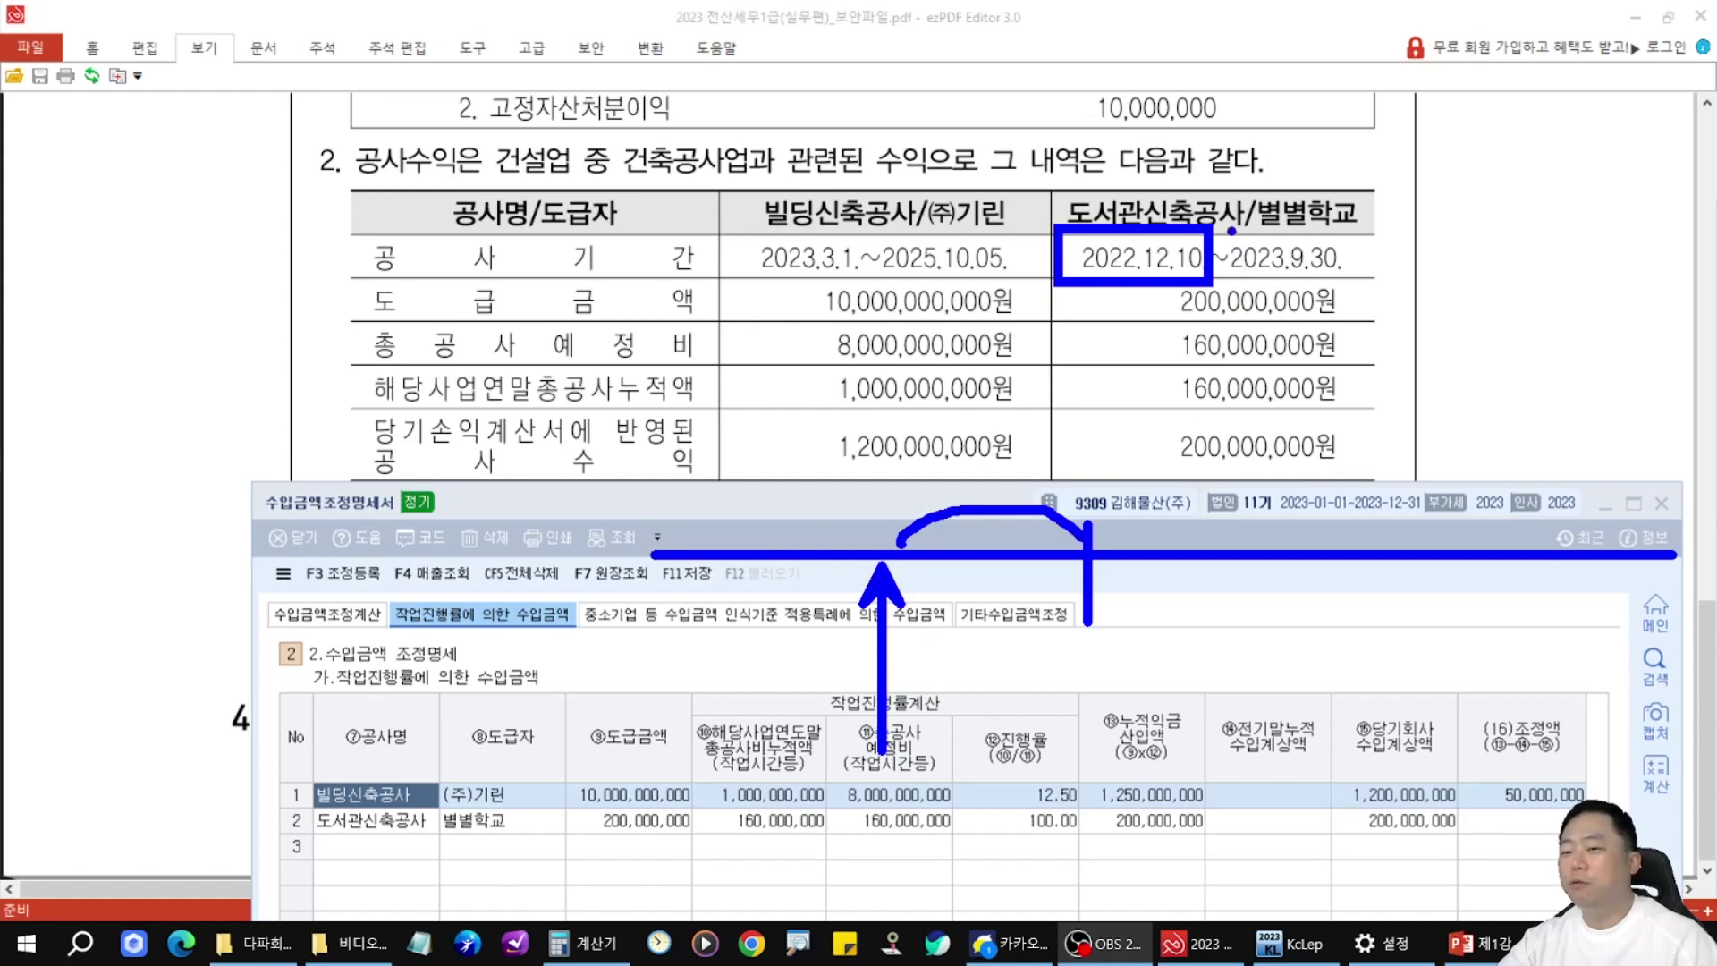
mouse_move(1109, 571)
mouse_down()
mouse_move(1386, 676)
mouse_move(1547, 577)
mouse_up()
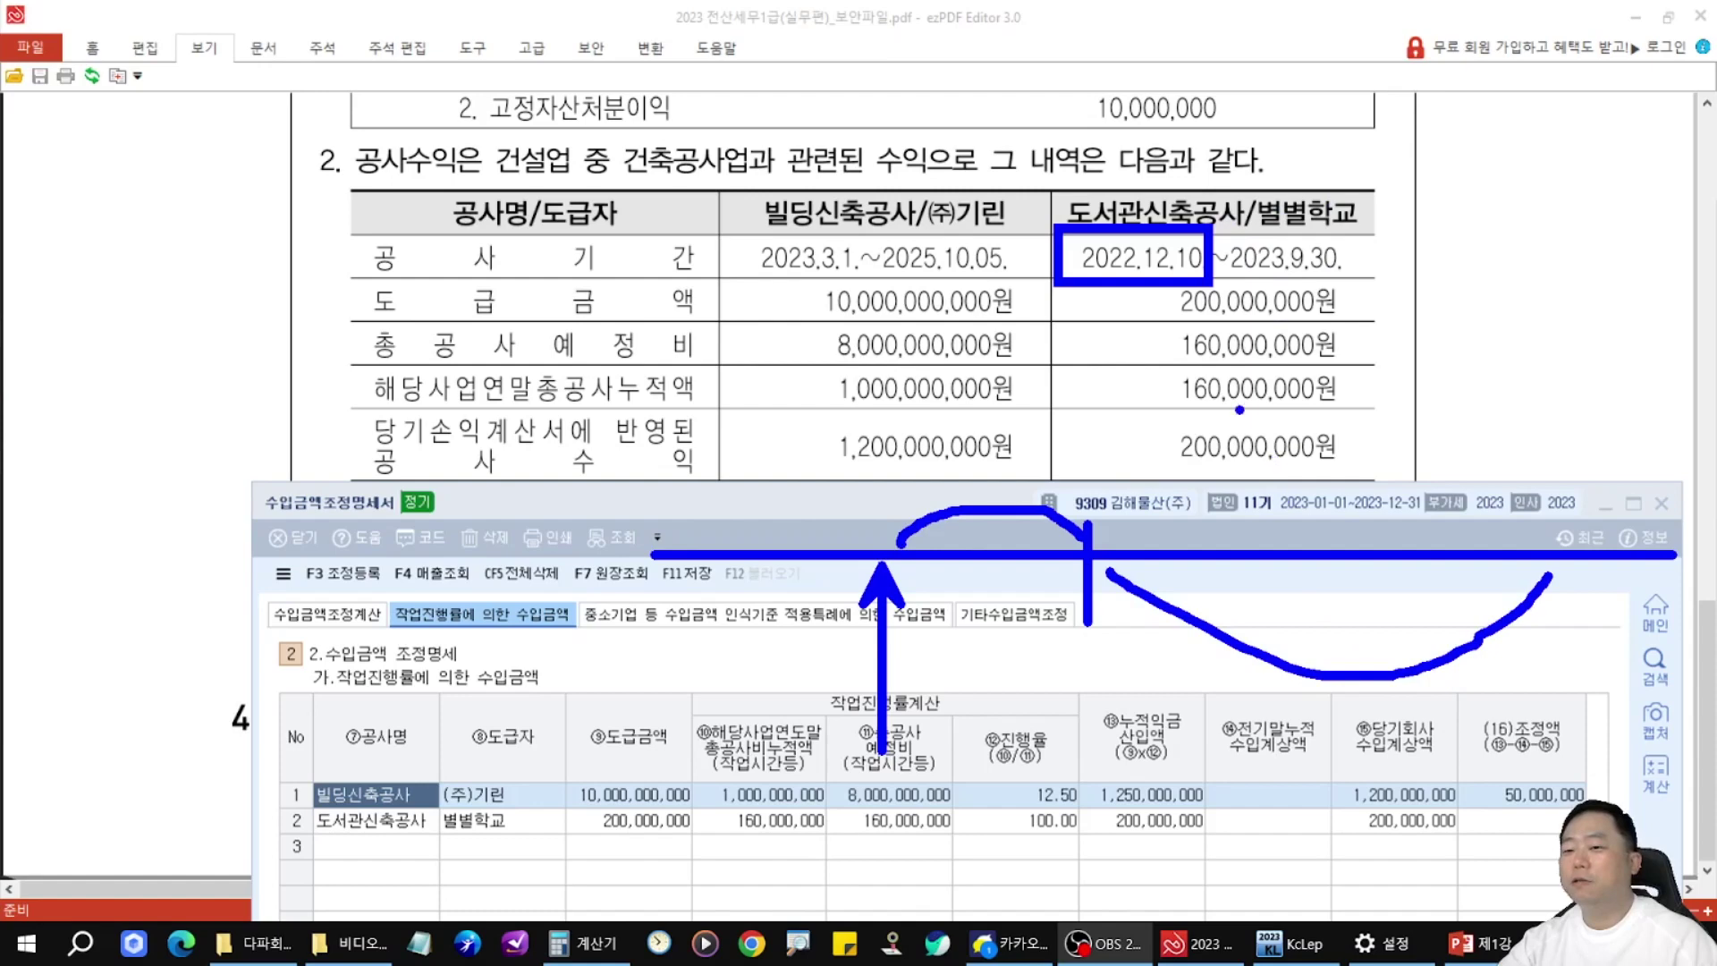
drag(1173, 318, 1370, 323)
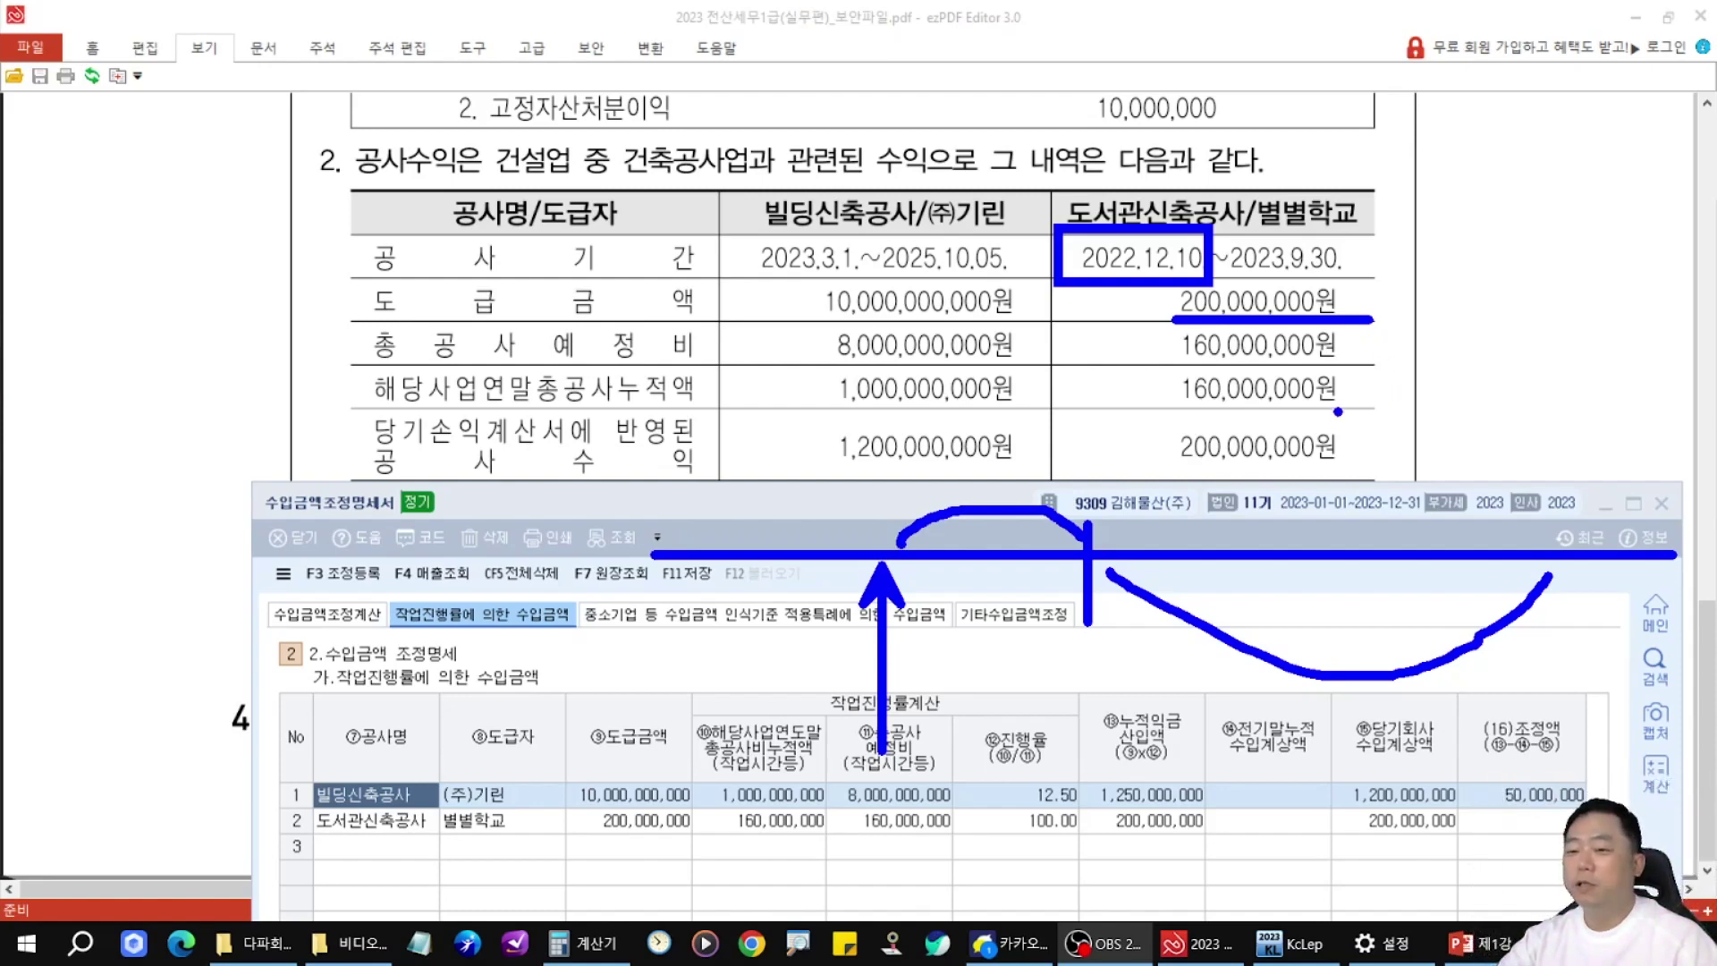
key(Escape)
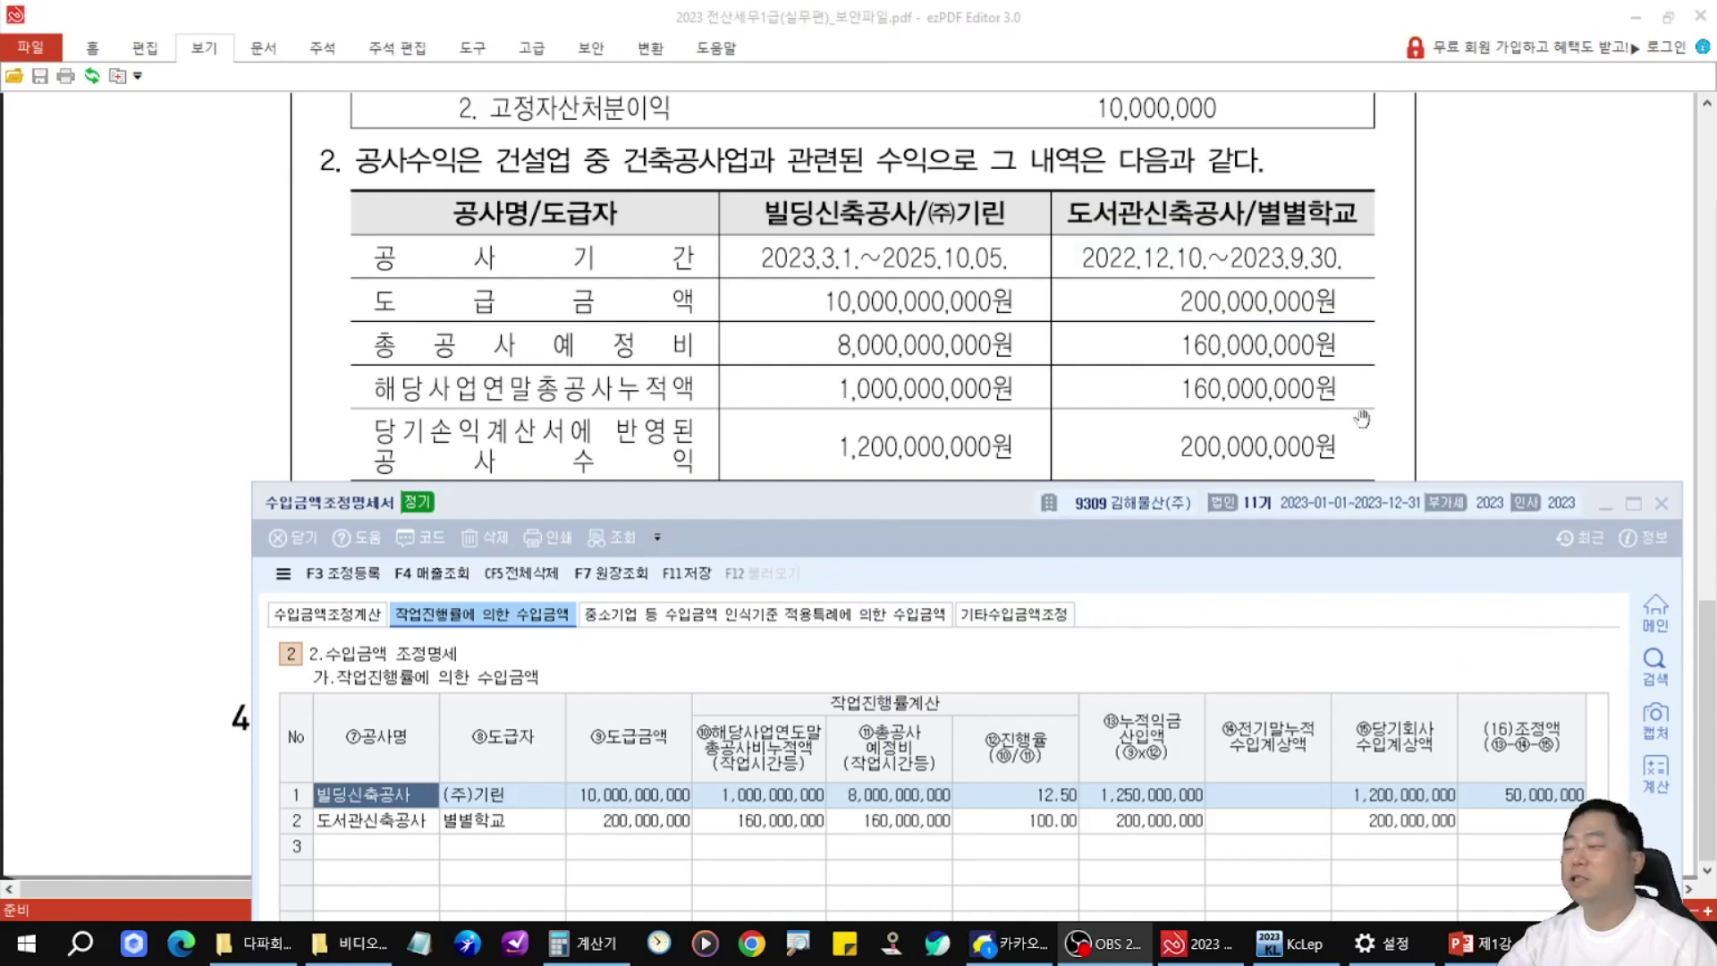
- Read note 3 on PDF page 414 about progress-based recognition for contracts of one year or more and completion-based recognition for shorter ones
click(1277, 438)
scroll(1273, 346, down, 3)
scroll(1080, 436, up, 5)
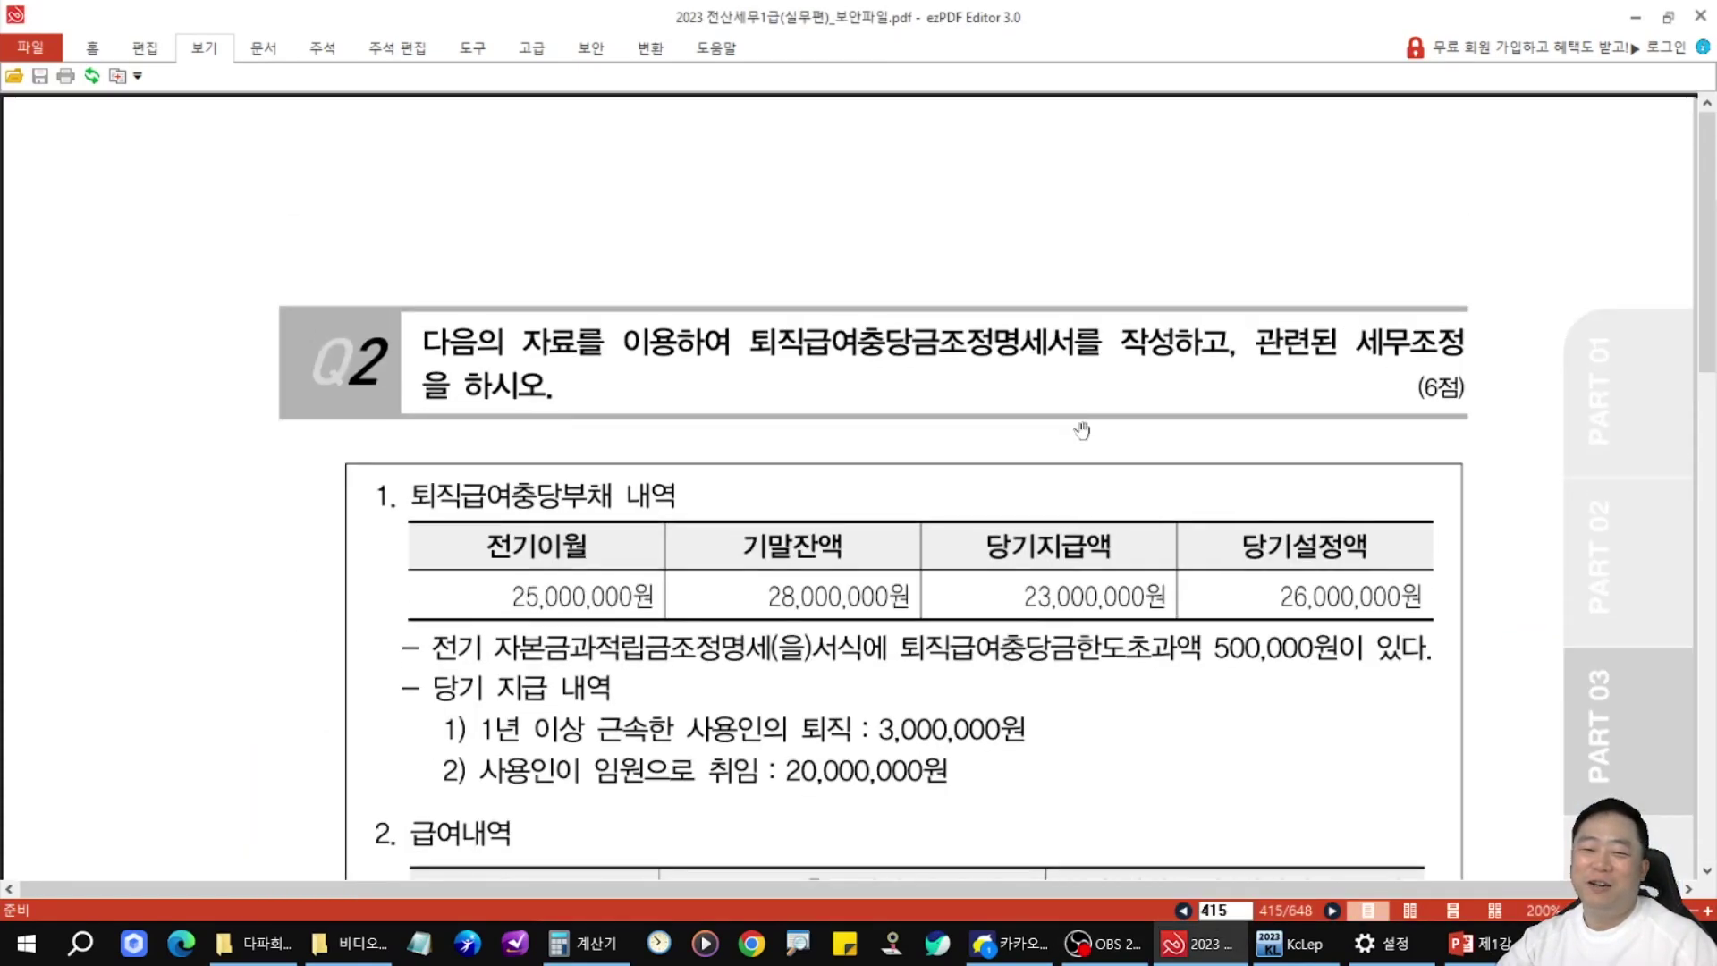
drag(358, 601, 931, 592)
drag(775, 357, 793, 572)
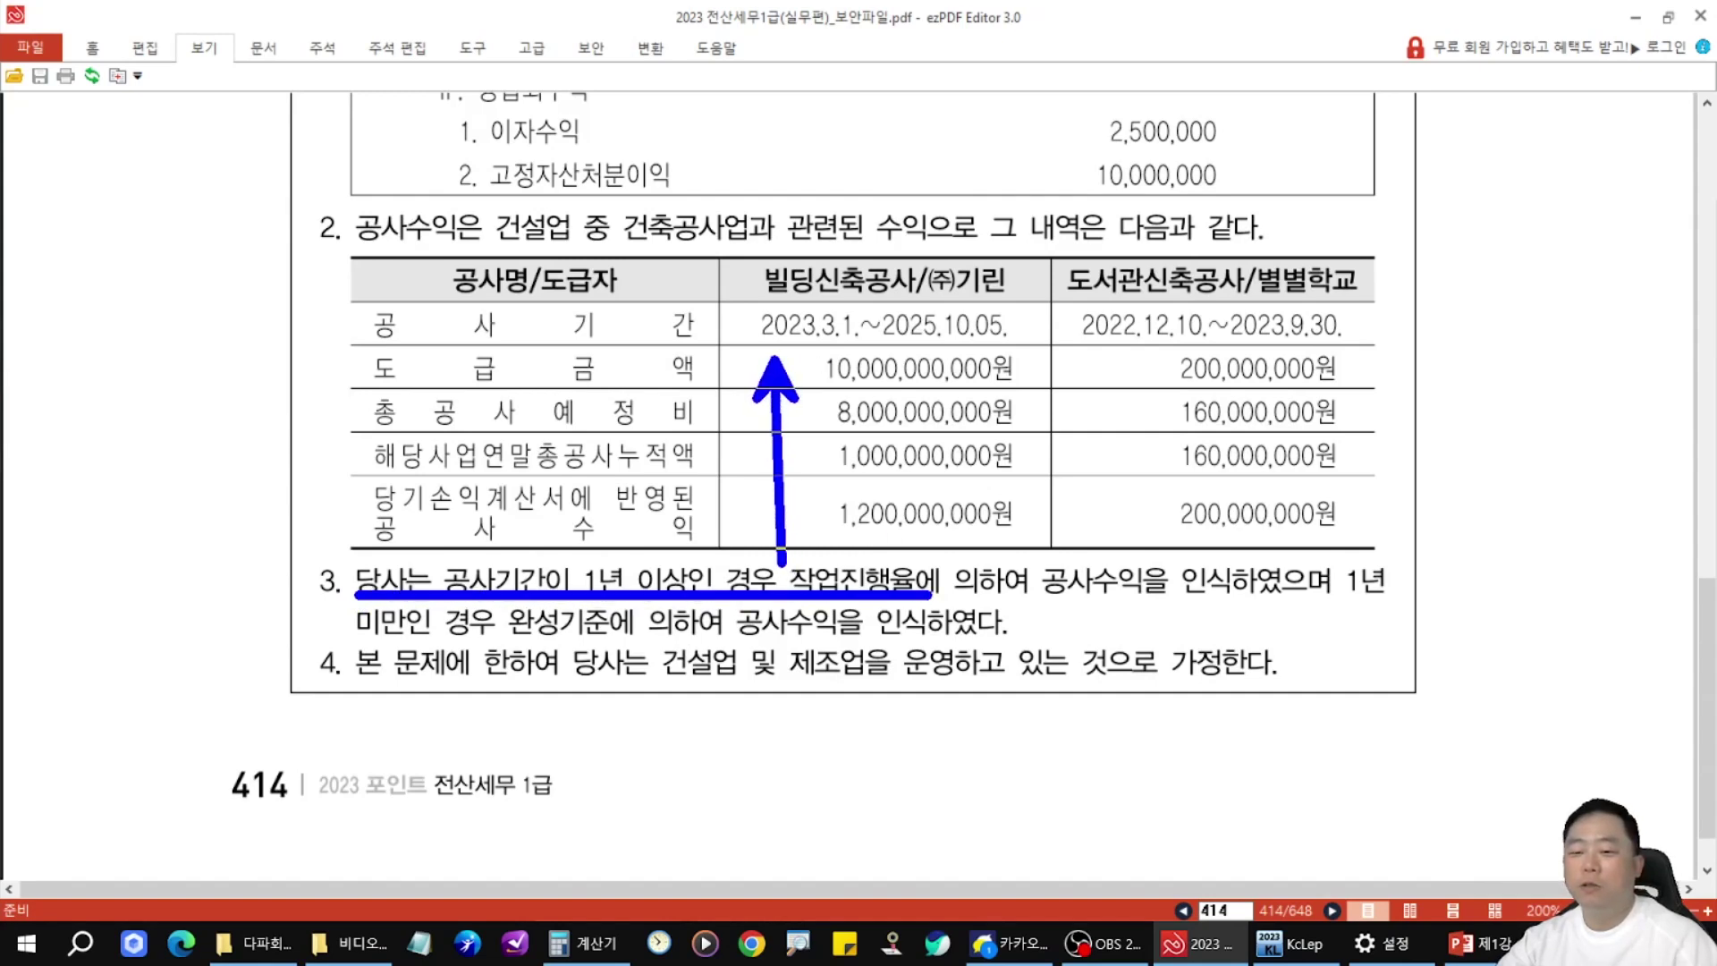
drag(1346, 596, 1402, 594)
drag(347, 637, 506, 636)
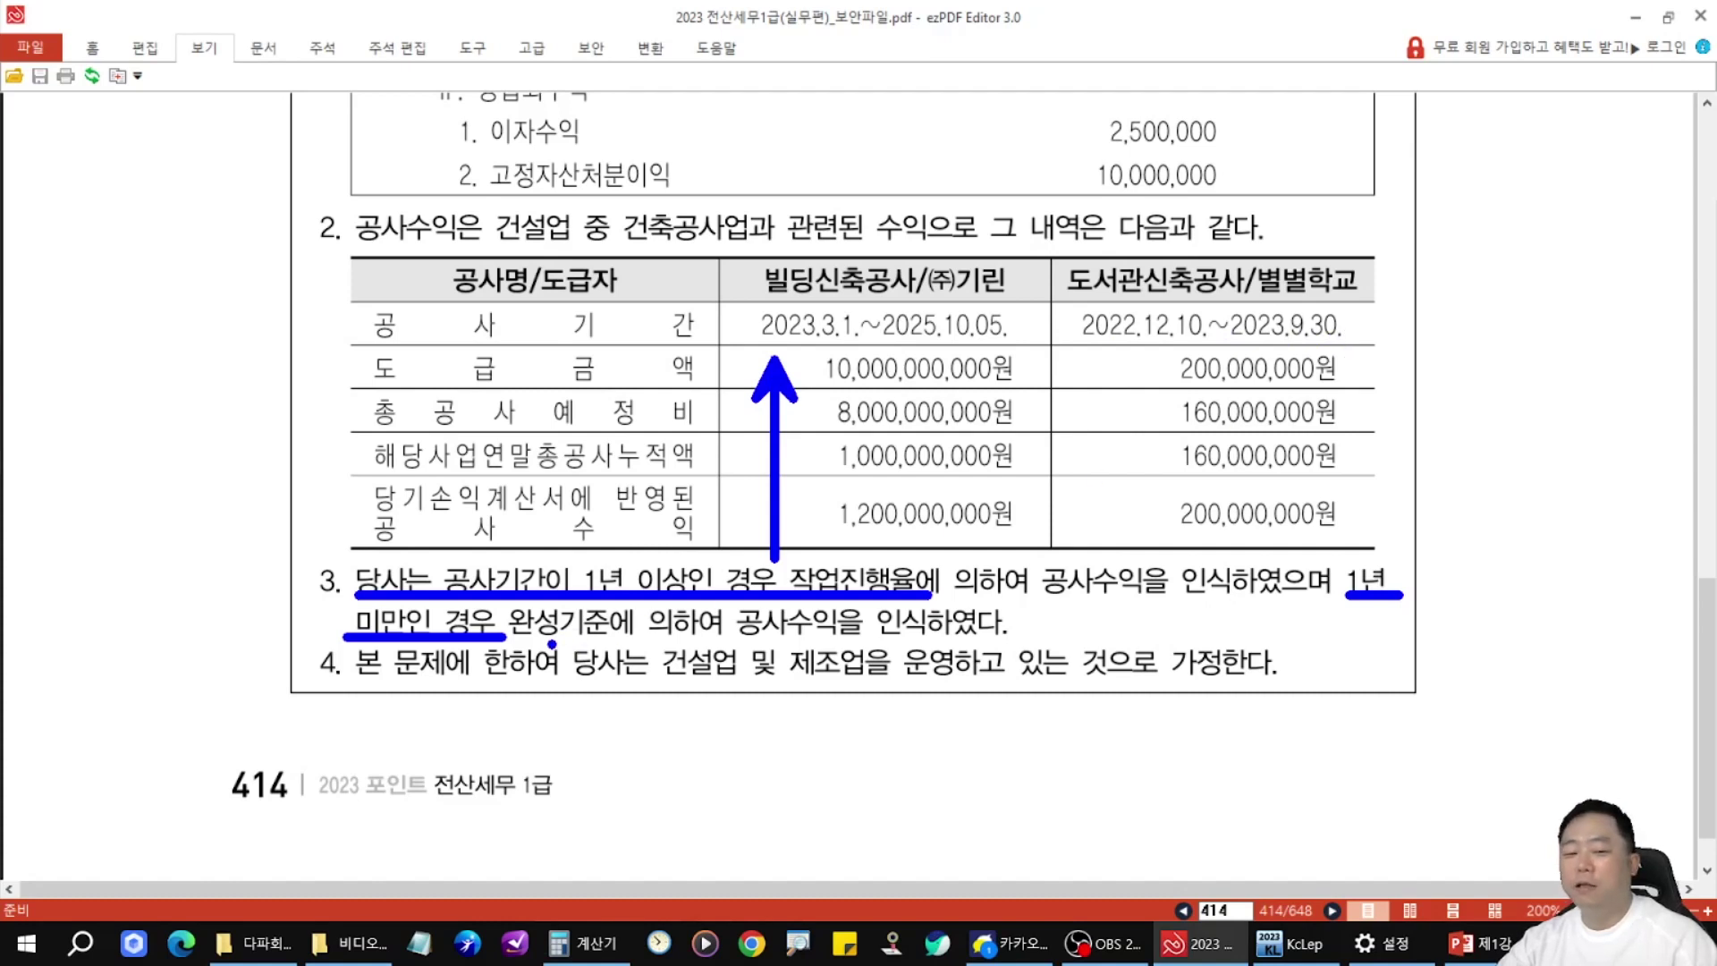
drag(514, 640, 634, 640)
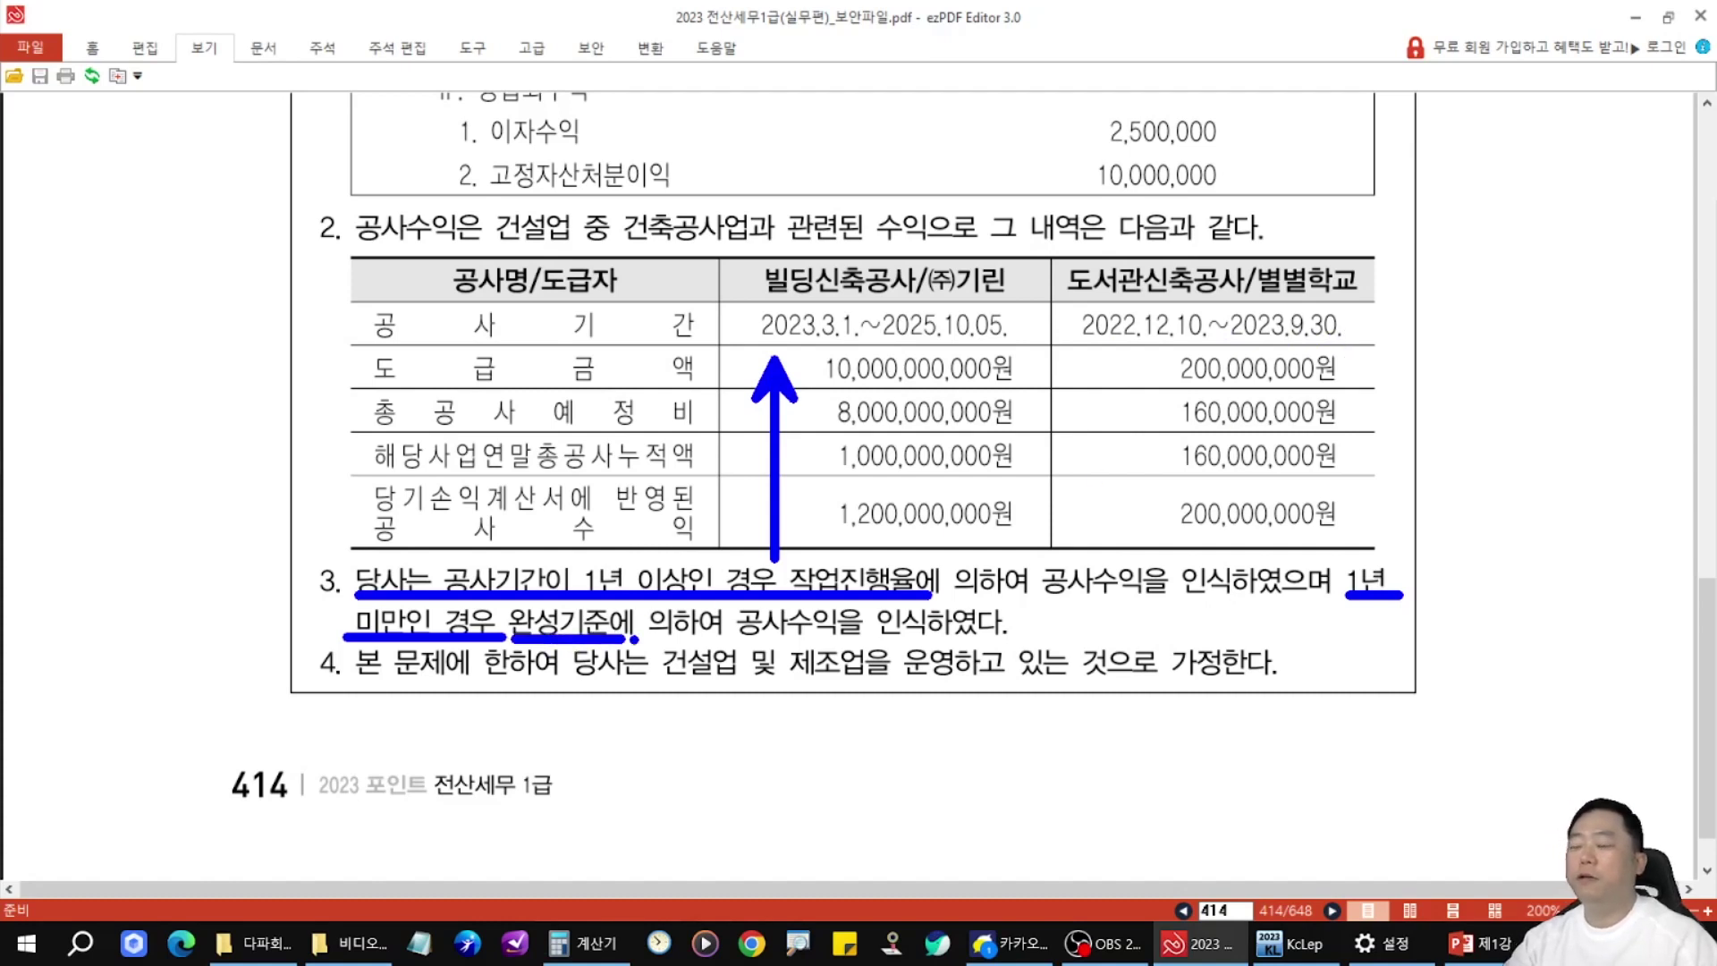
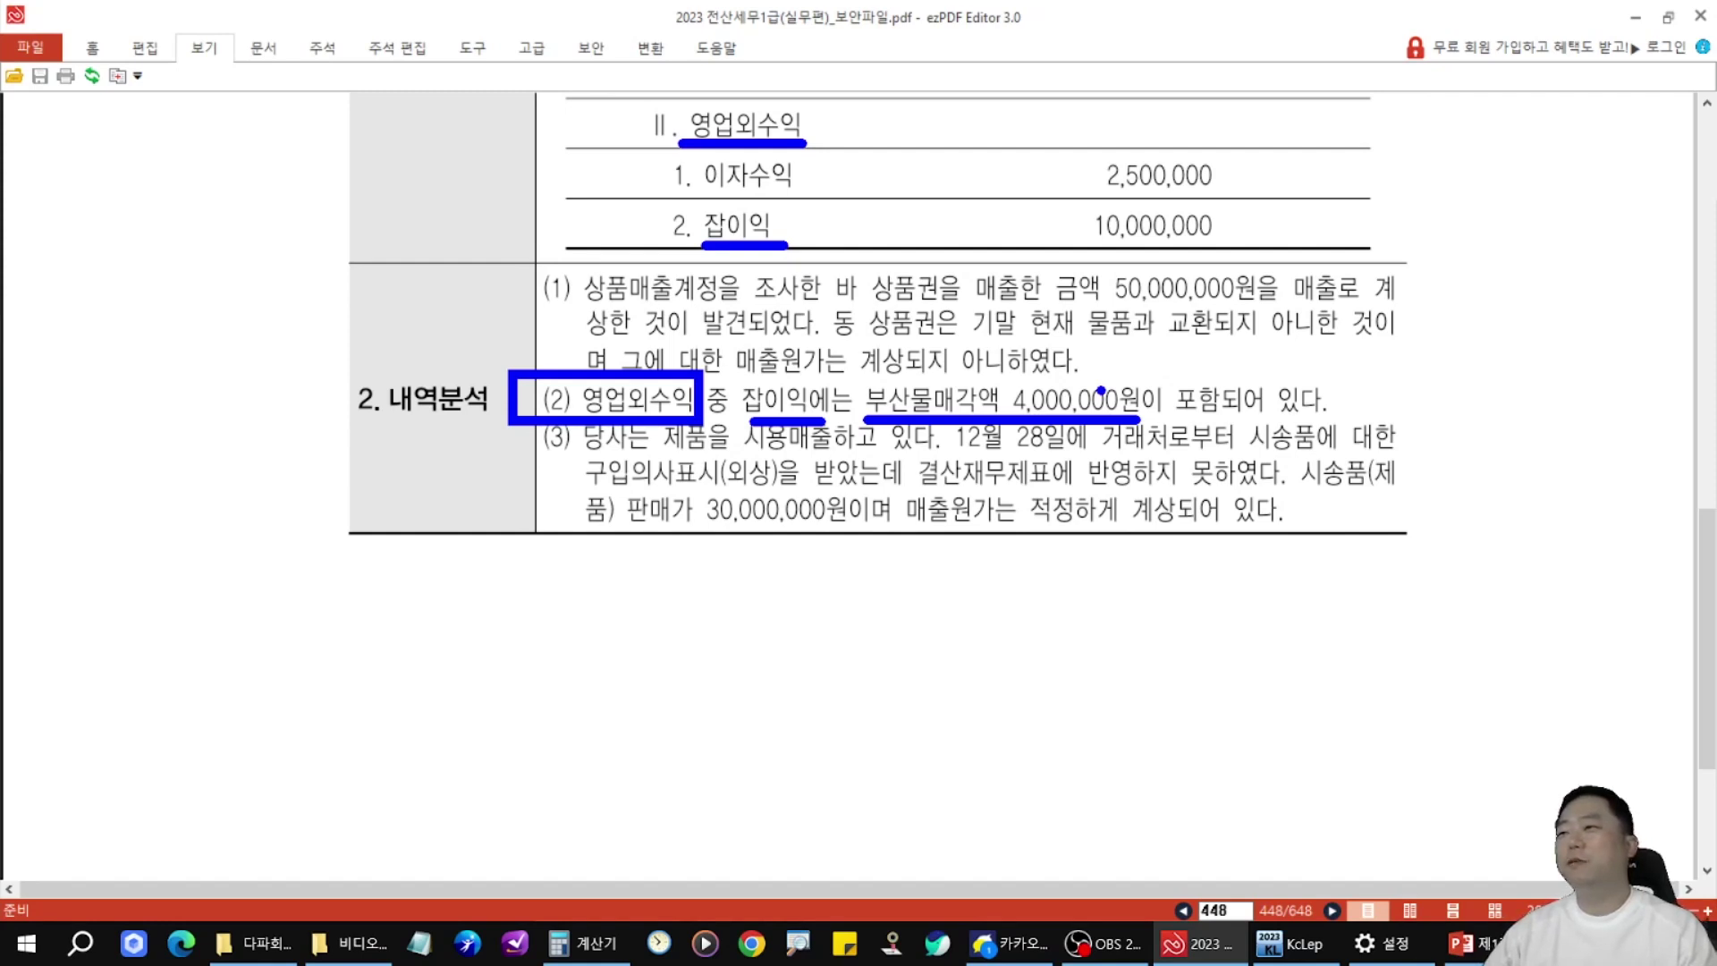
- Switch to KcLep's 수입금액조정계산 form and review the 영업외수익 잡이익 row's account and amount for the by-product sale
key(Escape)
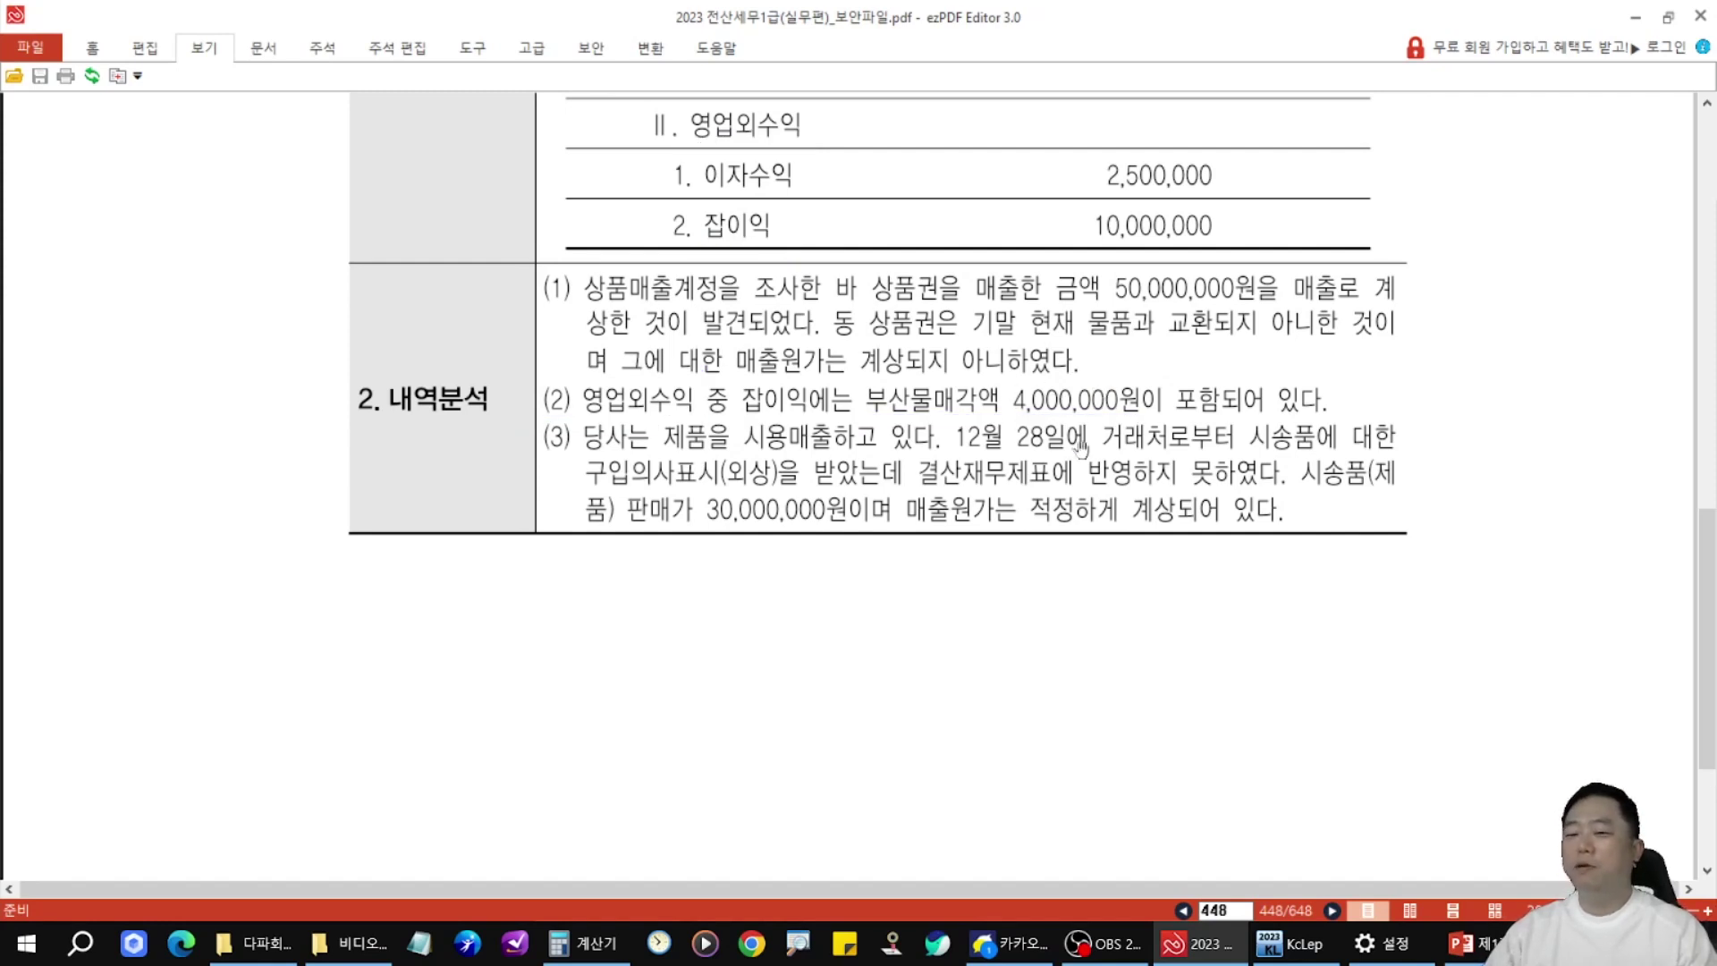
key(alt+Tab)
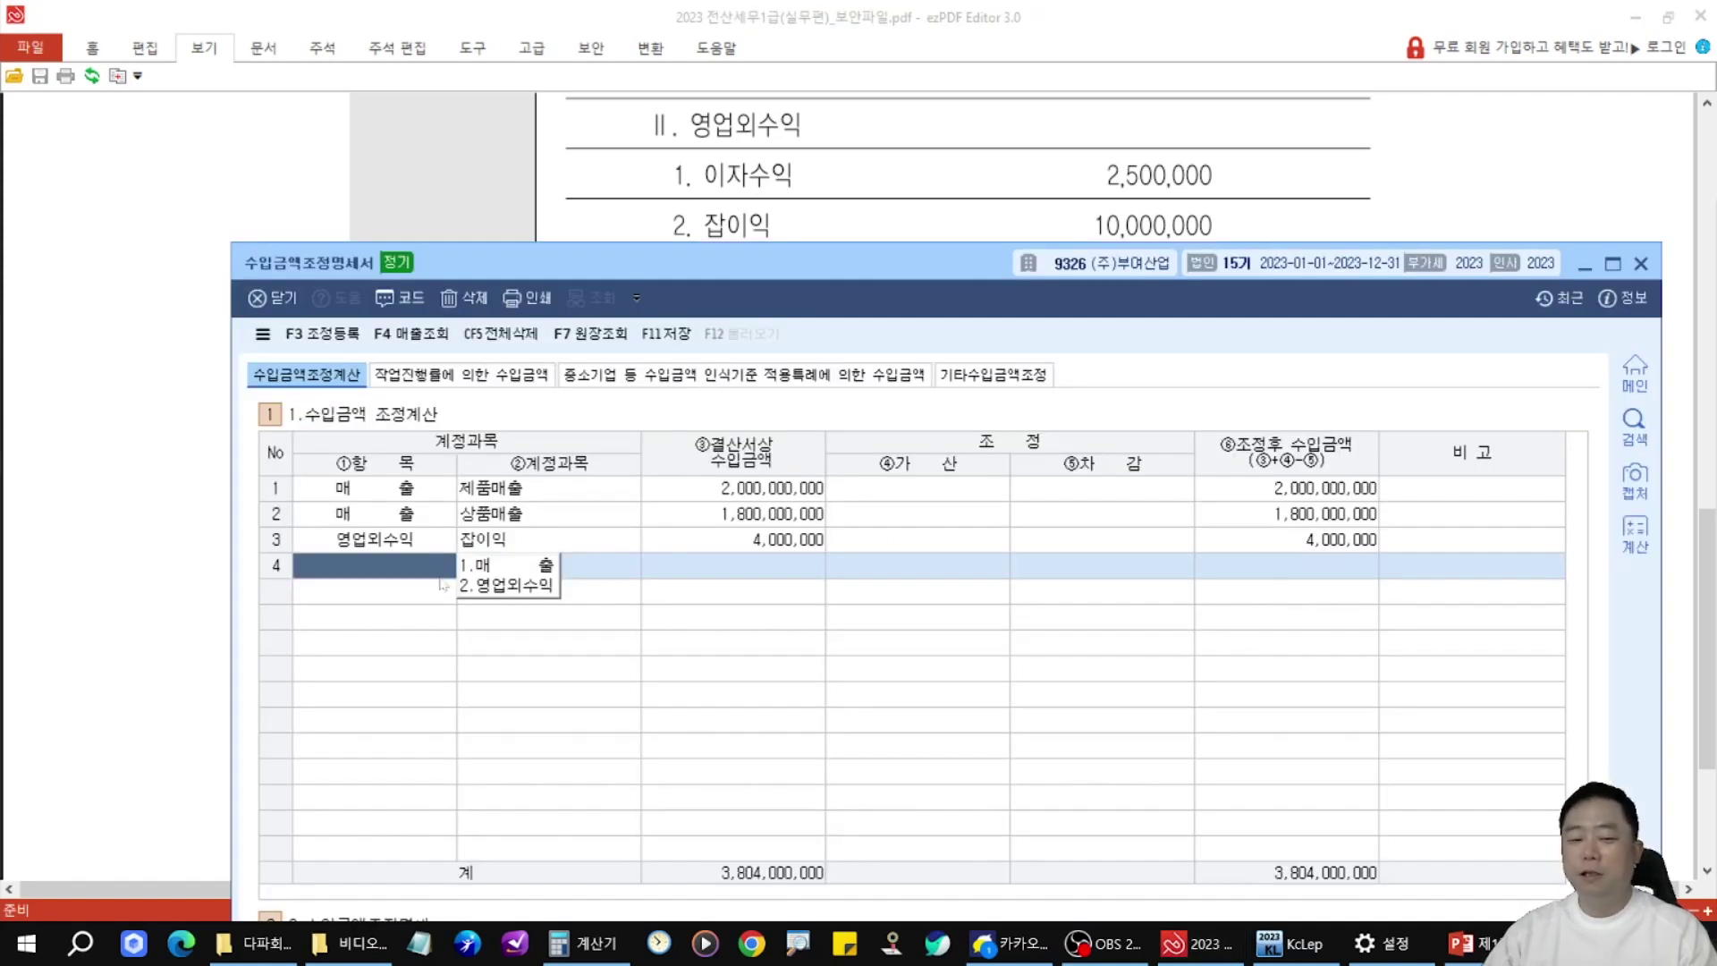
drag(322, 517, 431, 561)
drag(492, 740, 422, 562)
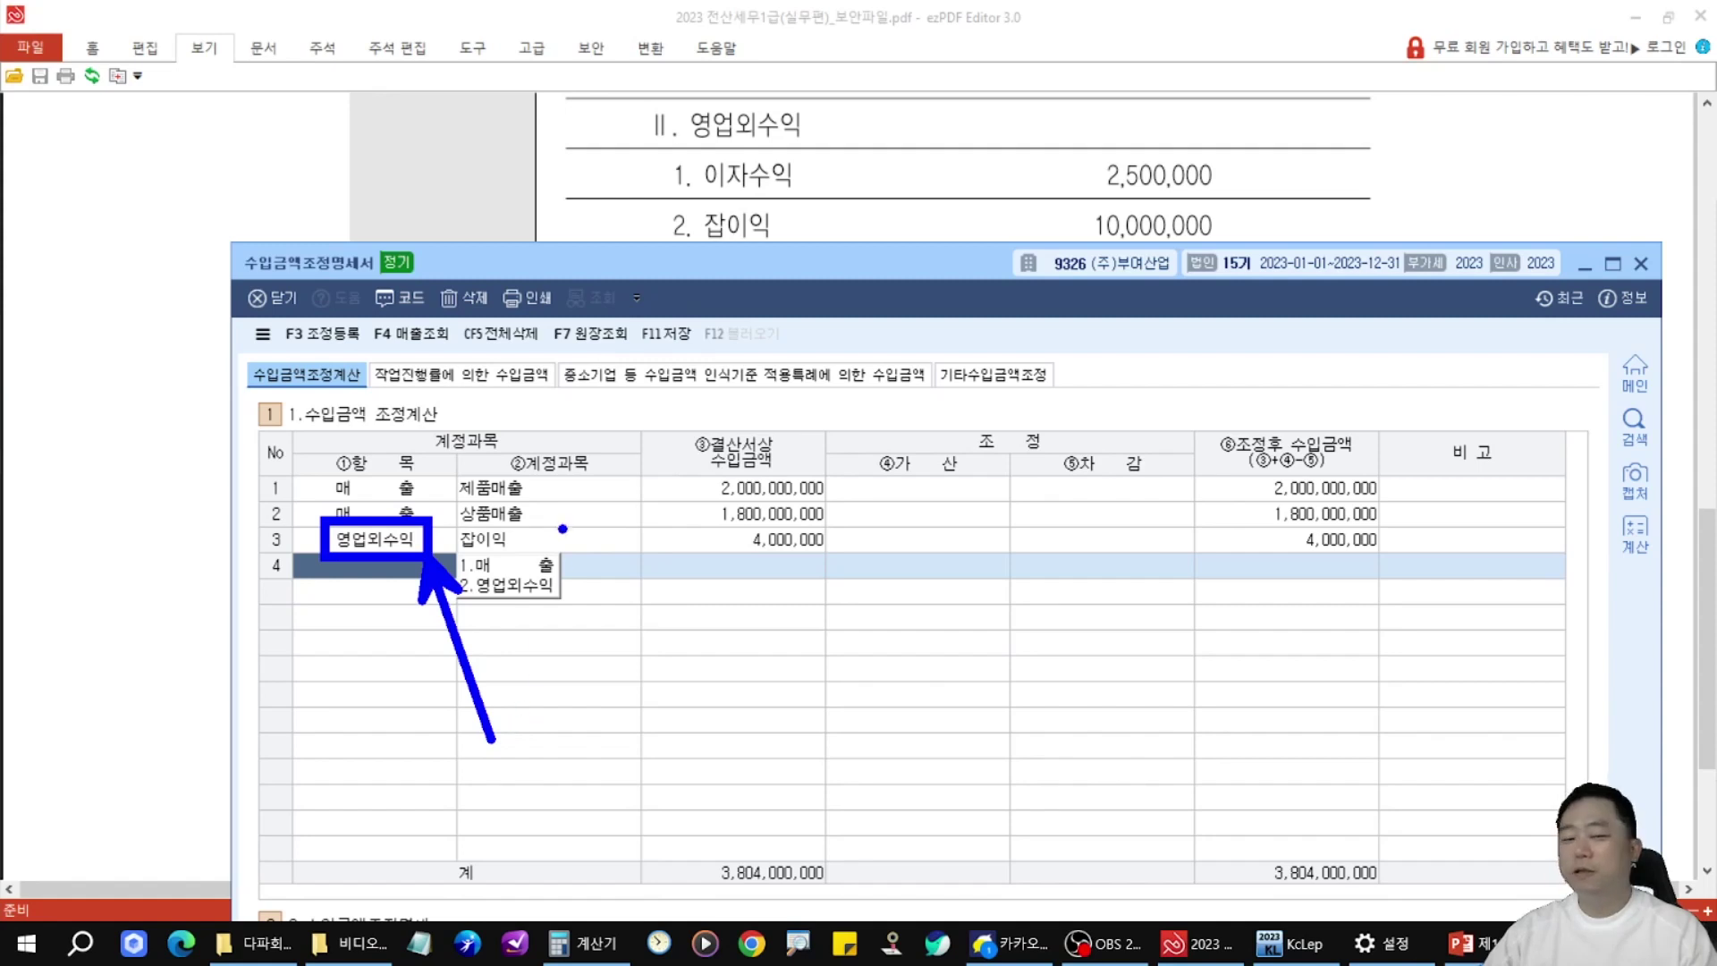
drag(543, 541, 597, 617)
drag(743, 554, 668, 652)
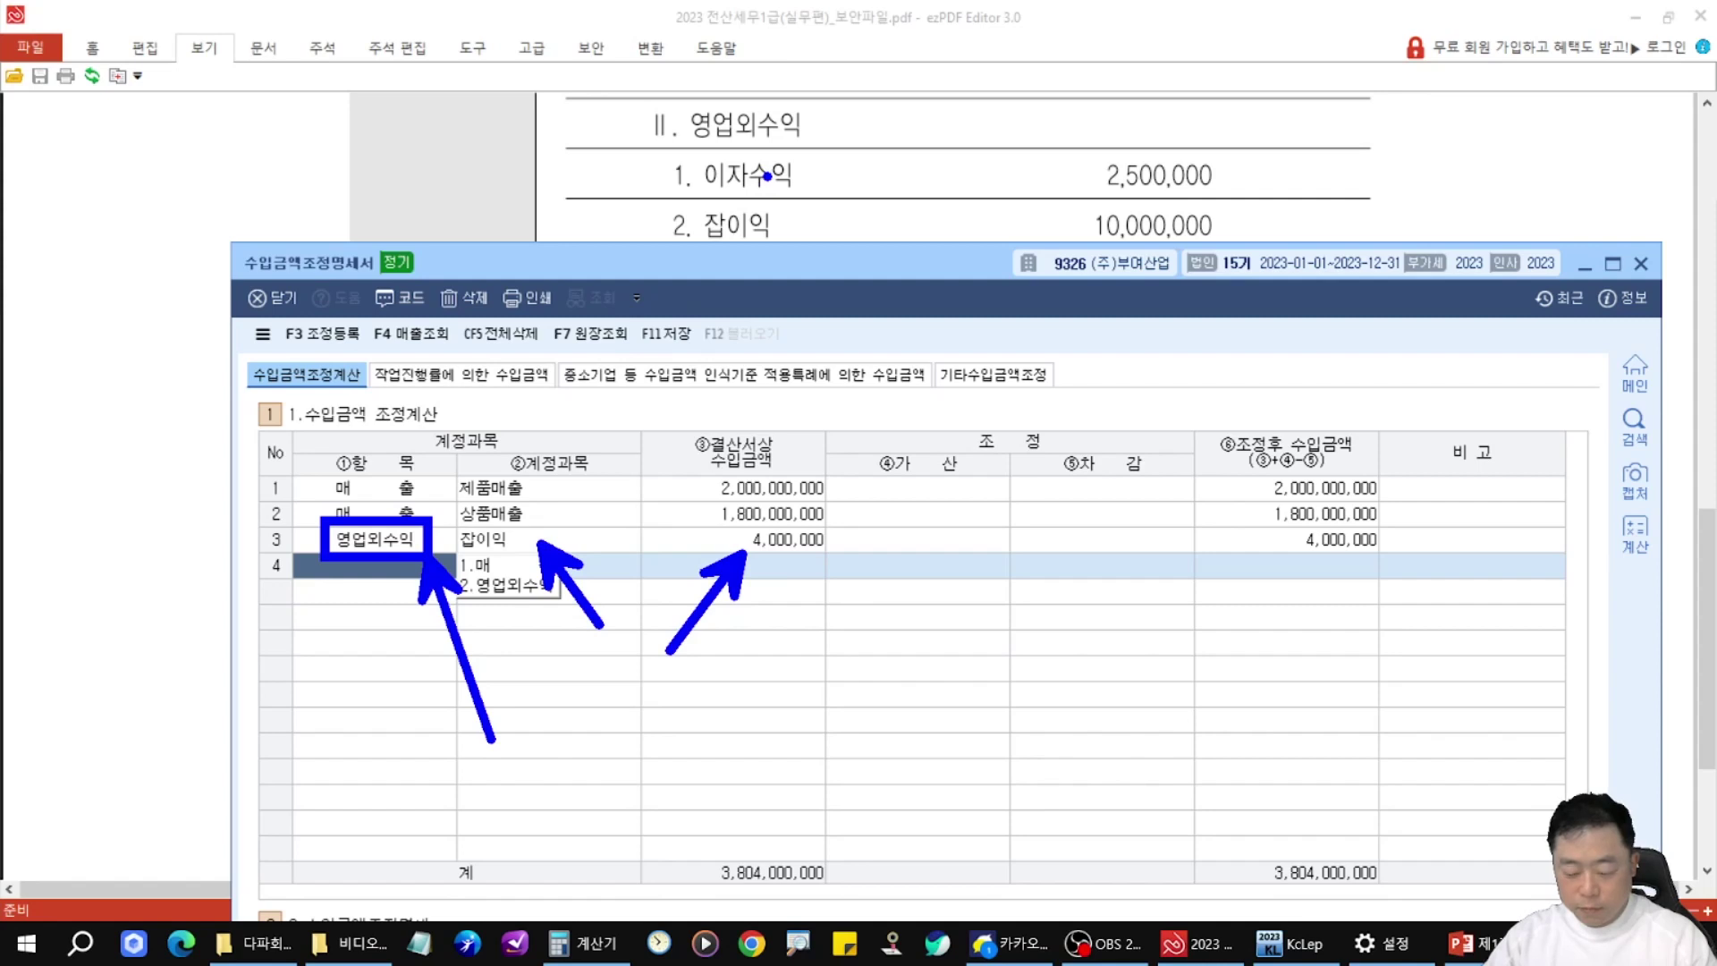
key(Escape)
- Read item (1) of 내역분석 on PDF page 448 about the gift certificate sales booked under 상품매출
click(868, 170)
scroll(845, 356, down, 4)
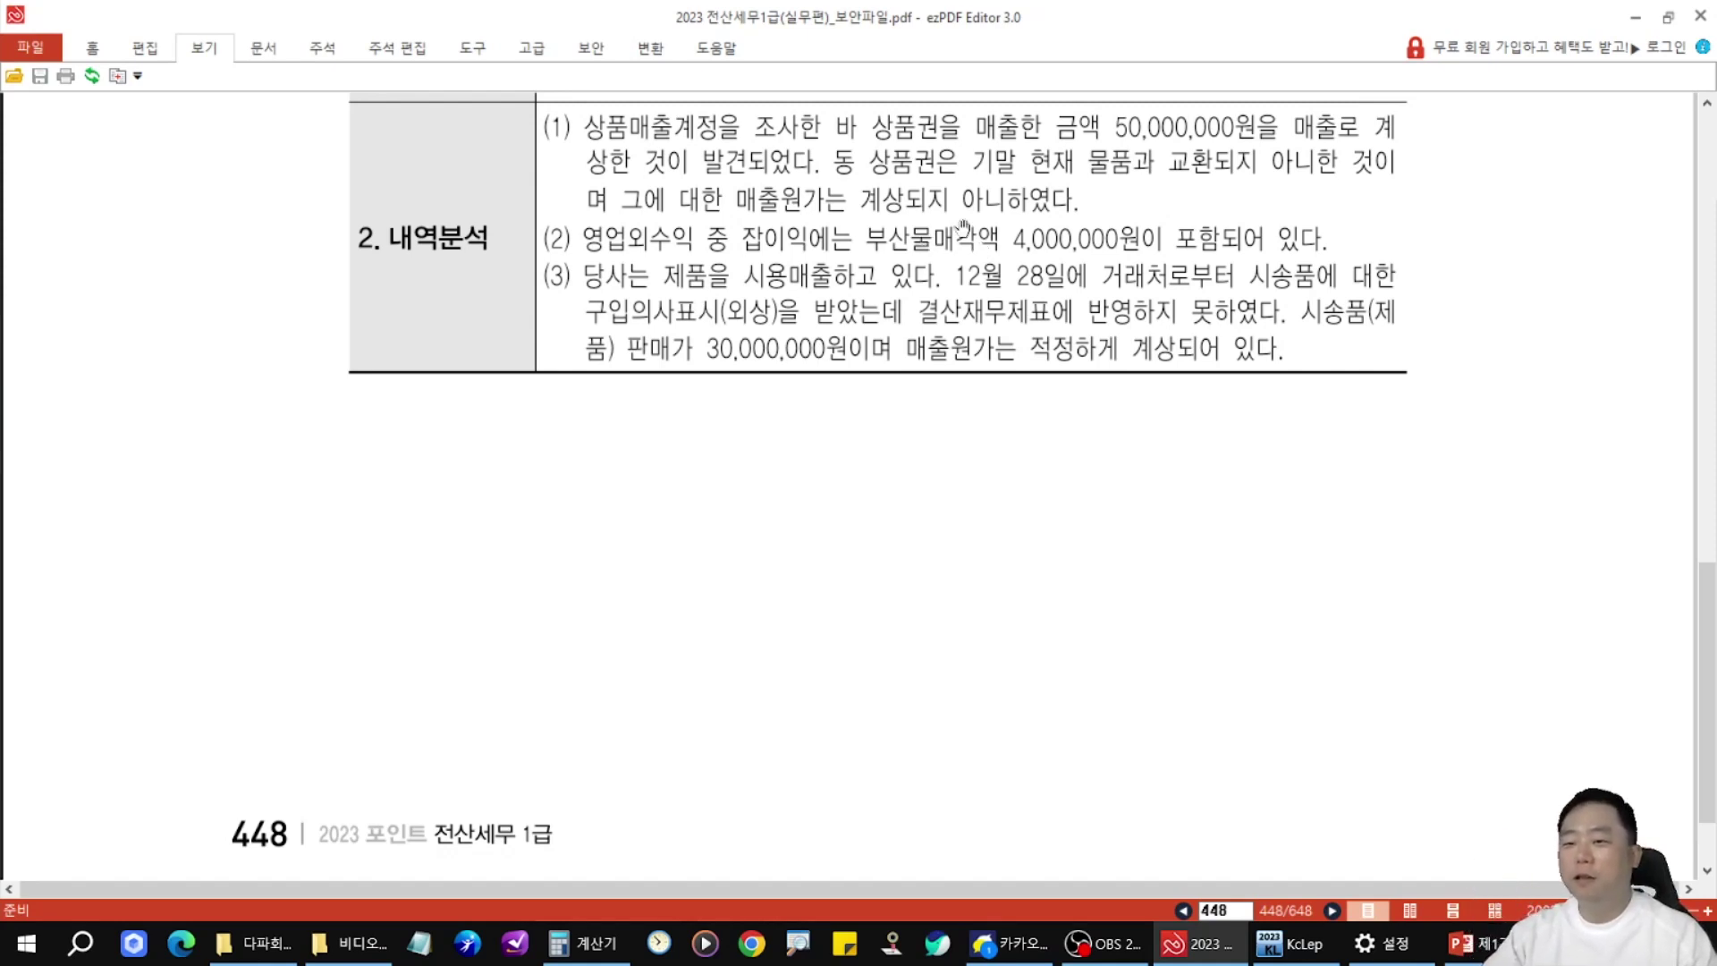
drag(1292, 140, 1417, 141)
drag(568, 184, 814, 184)
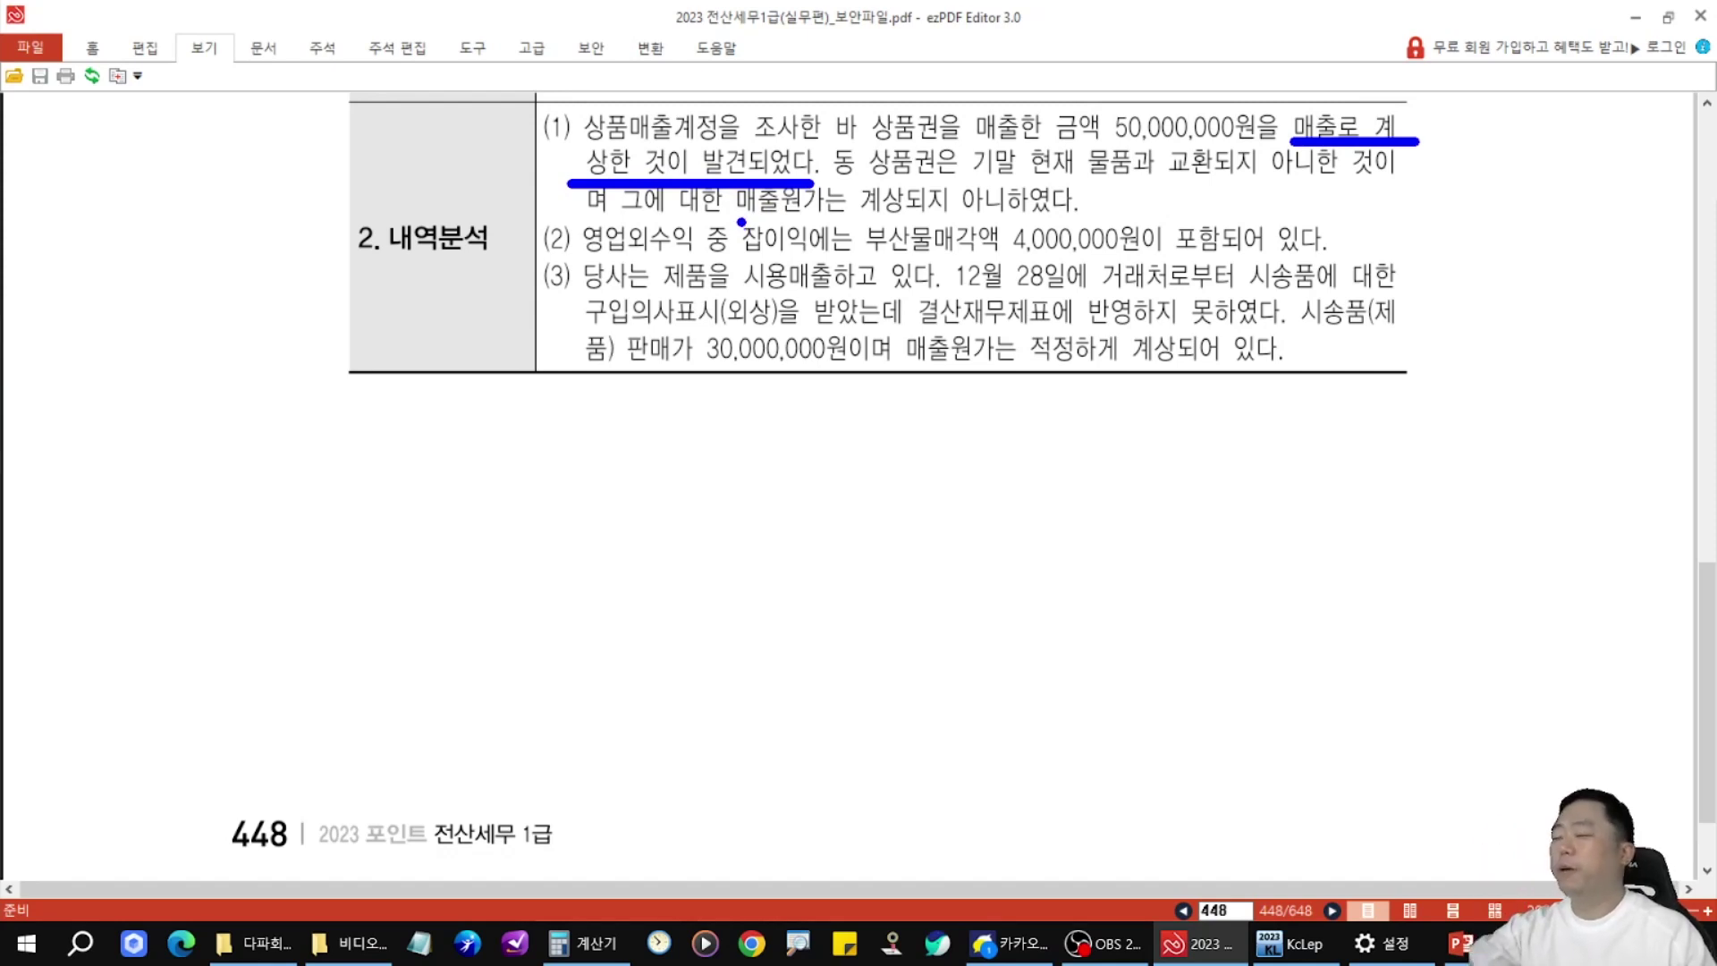
key(Escape)
- Switch back to KcLep and reposition the 수입금액조정명세서 window so the whole form, including the 수입금액조정명세 summary, is in view
key(alt+Tab)
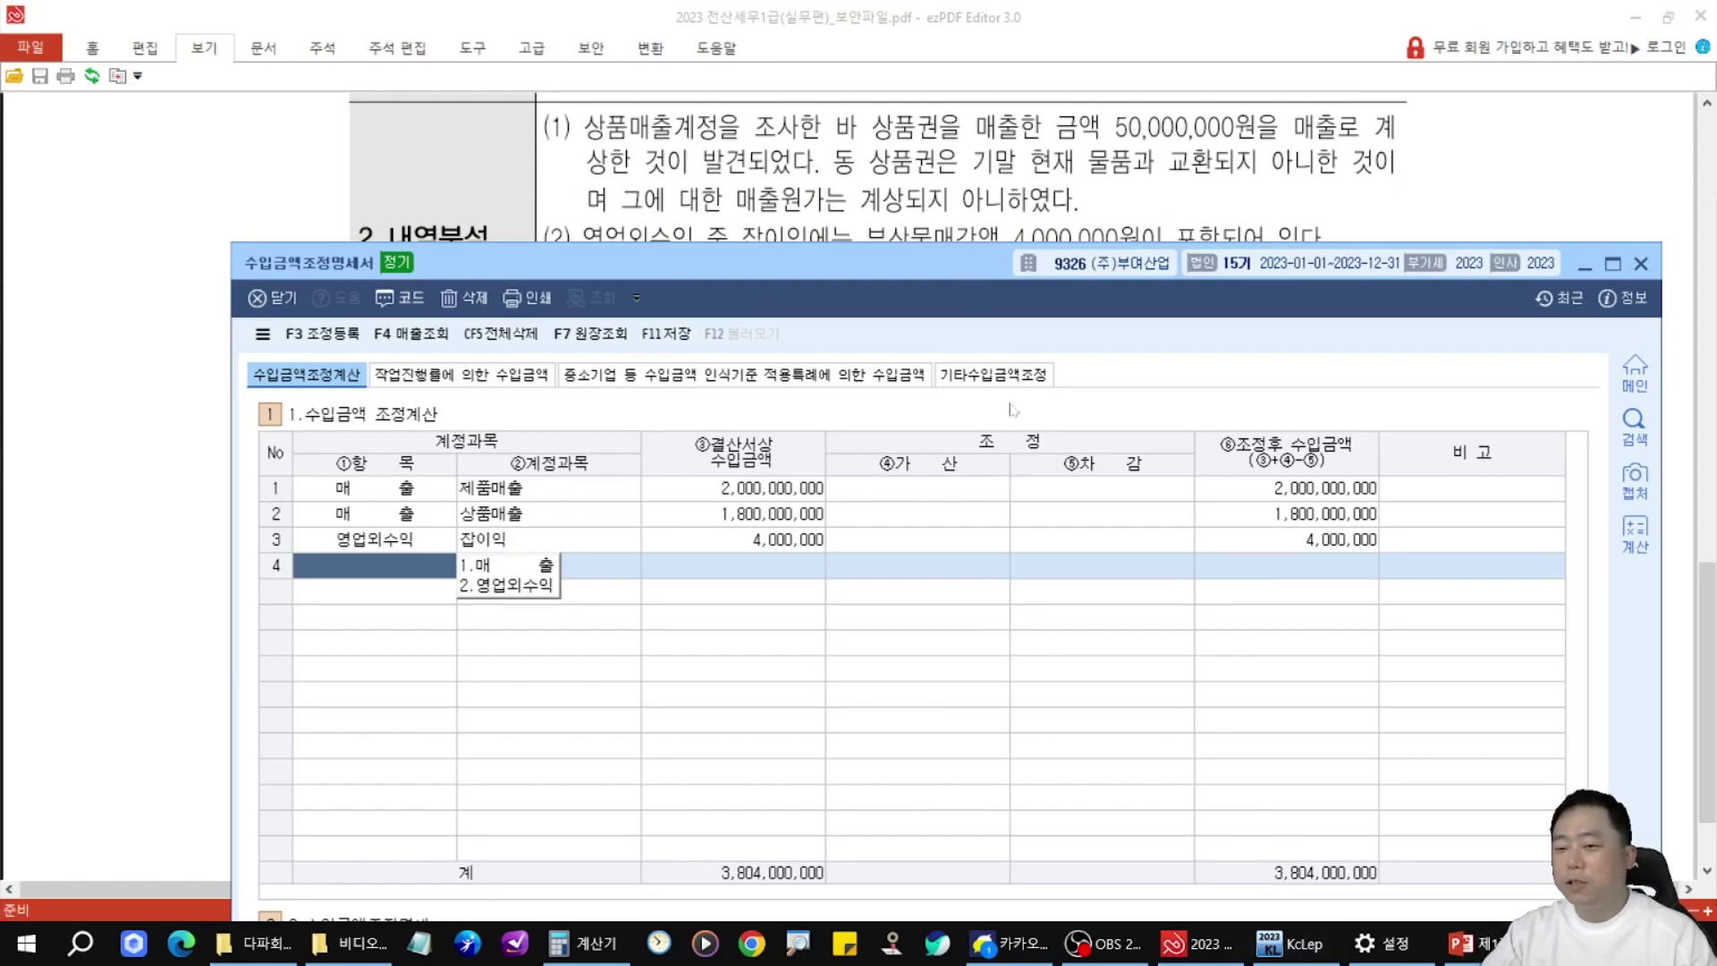
drag(962, 265, 893, 32)
drag(281, 93, 438, 164)
drag(425, 45, 299, 195)
key(e)
mouse_move(854, 98)
mouse_down()
mouse_move(988, 174)
mouse_move(984, 231)
mouse_move(1026, 355)
mouse_up()
key(Escape)
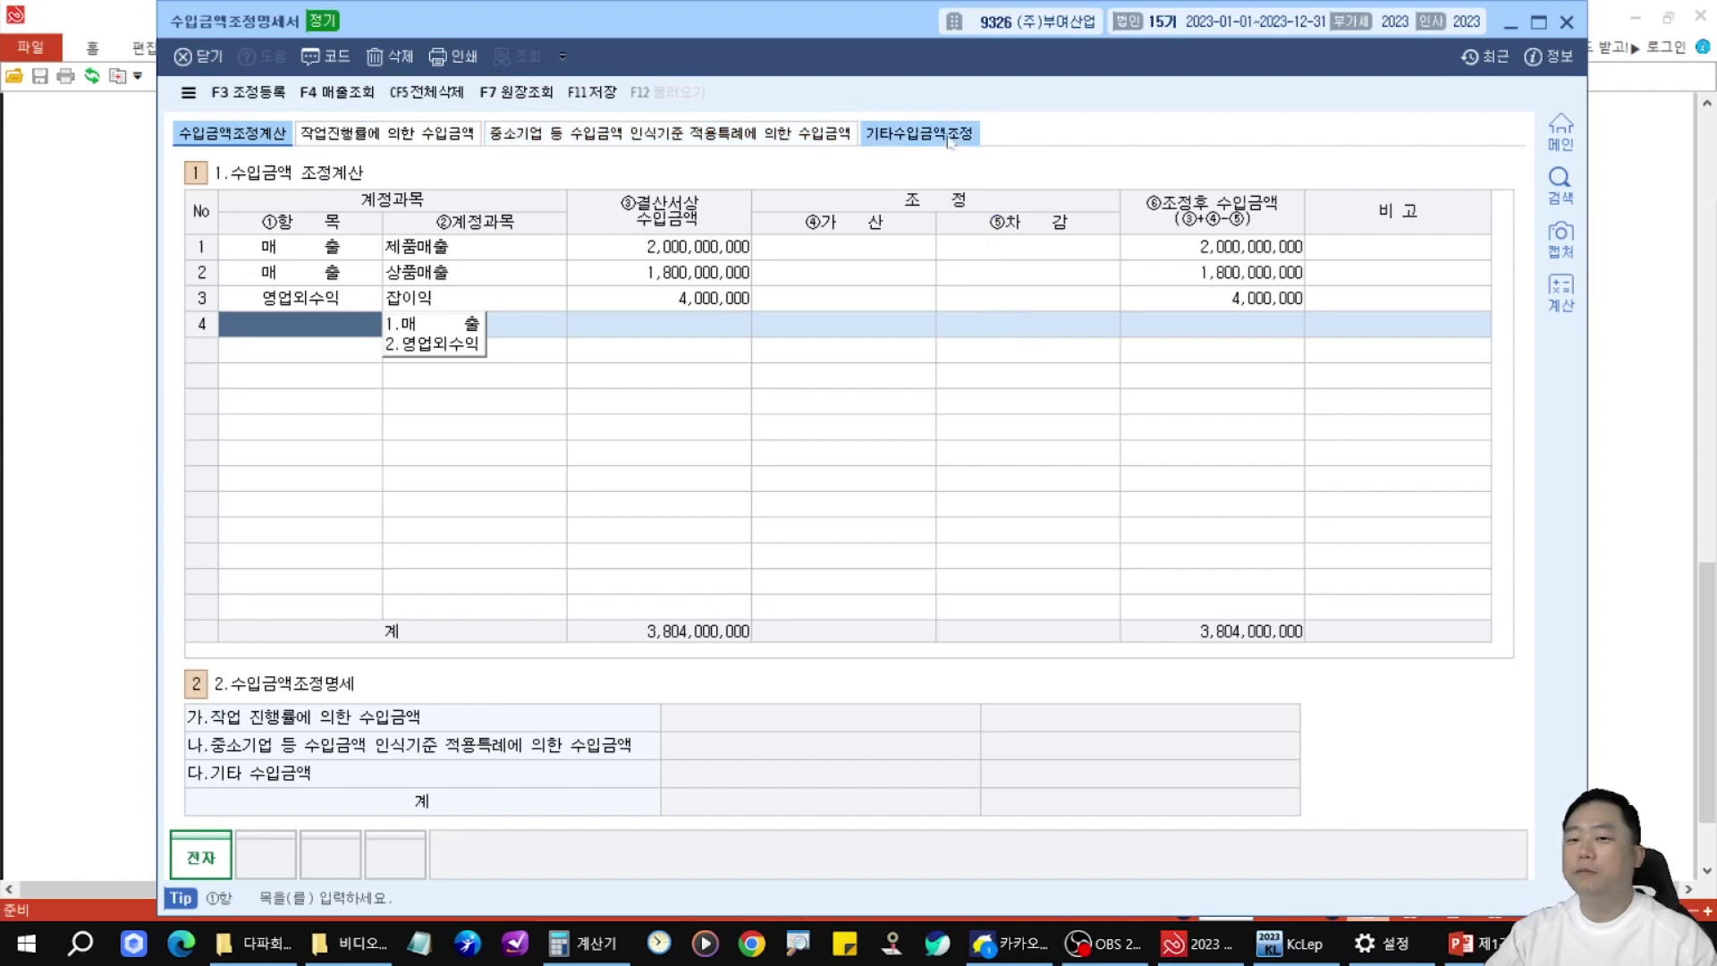
- Add a 상품매출 row with 수입금액 -50,000,000 under 기타수입금액조정, leaving 근거법령 blank
click(918, 133)
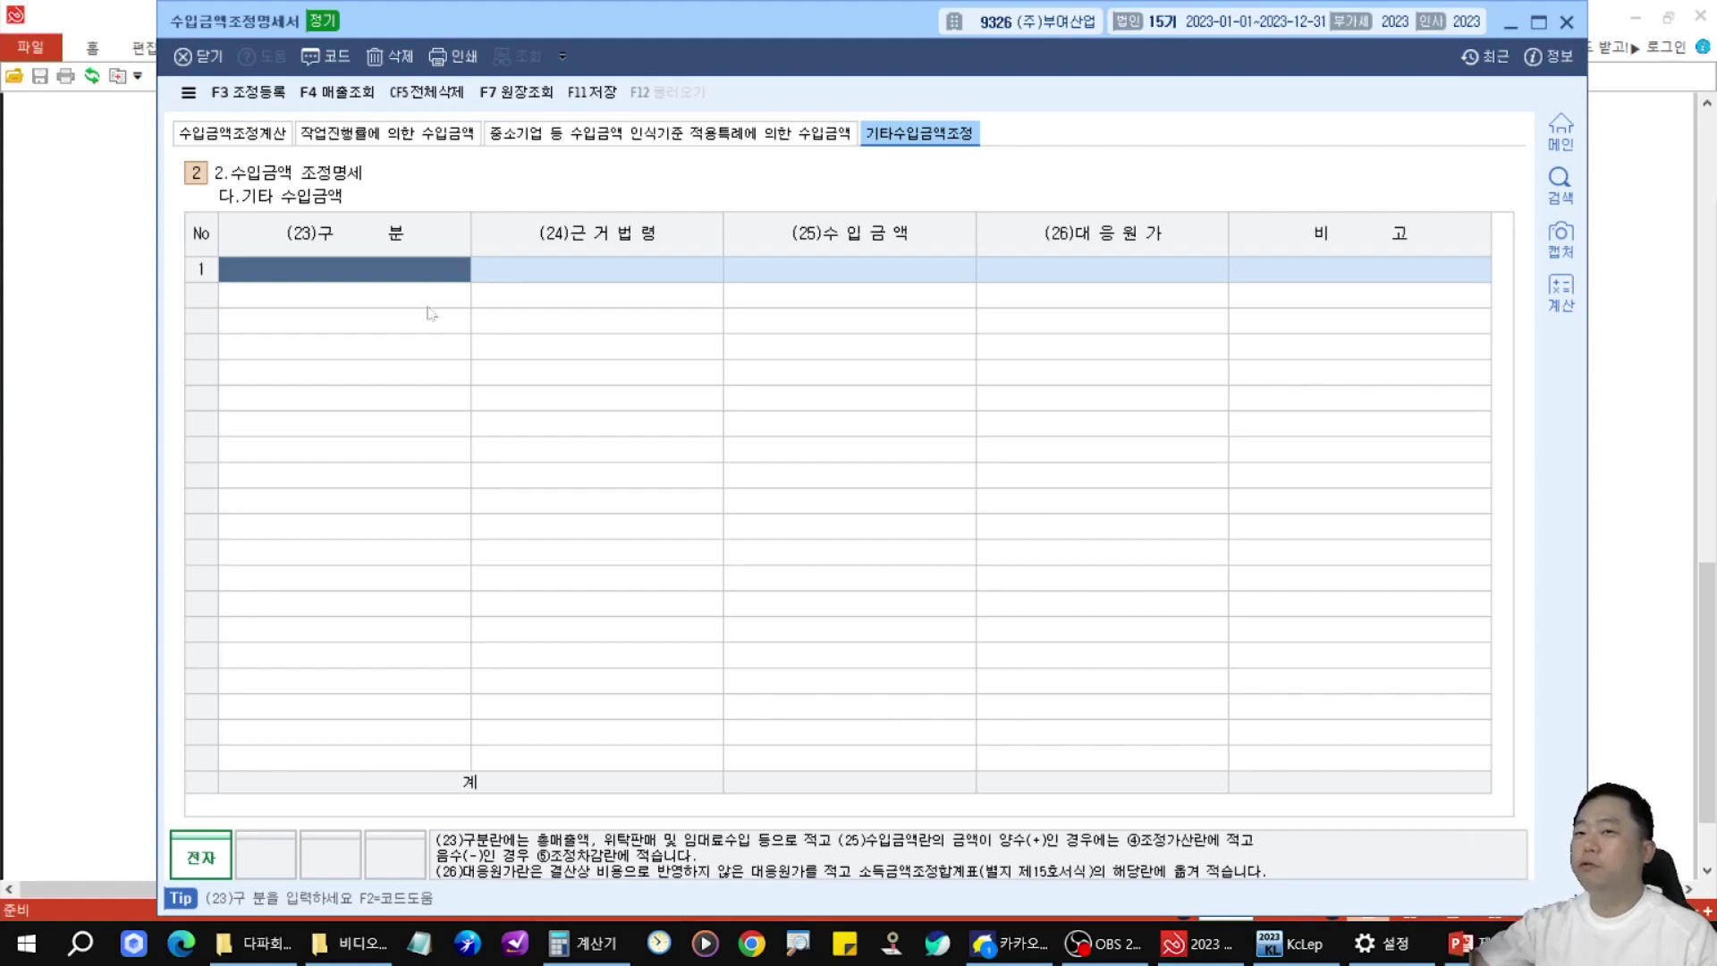
key(F2)
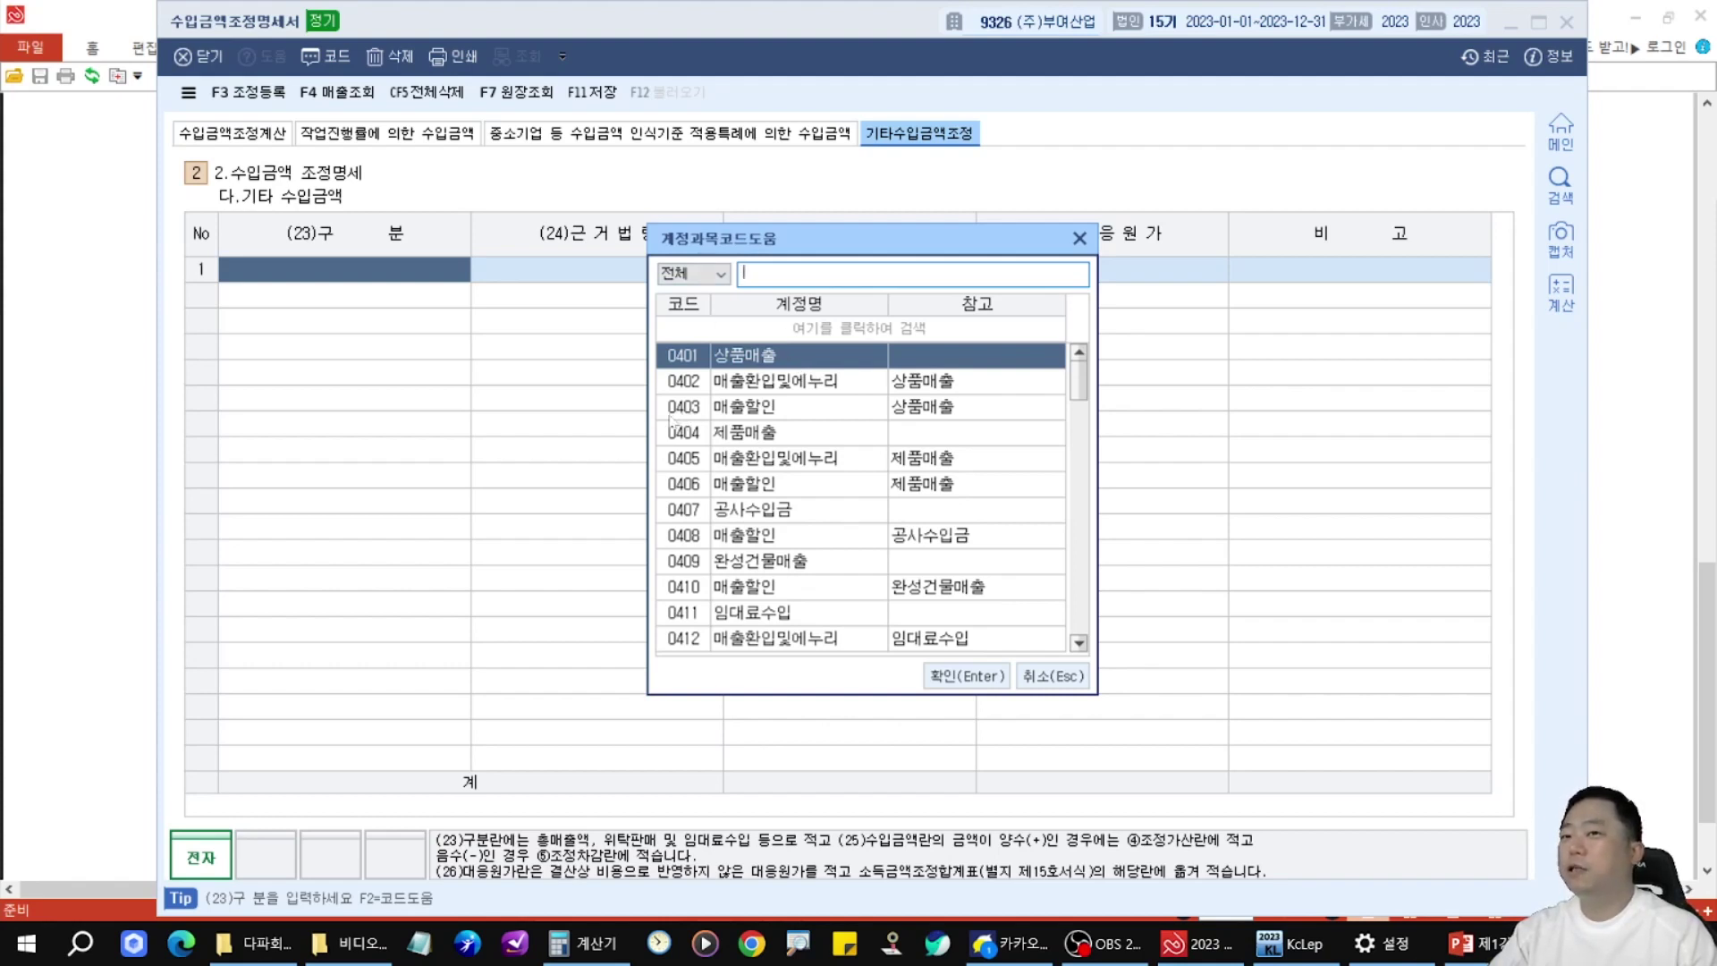
key(Escape)
text(상품매출)
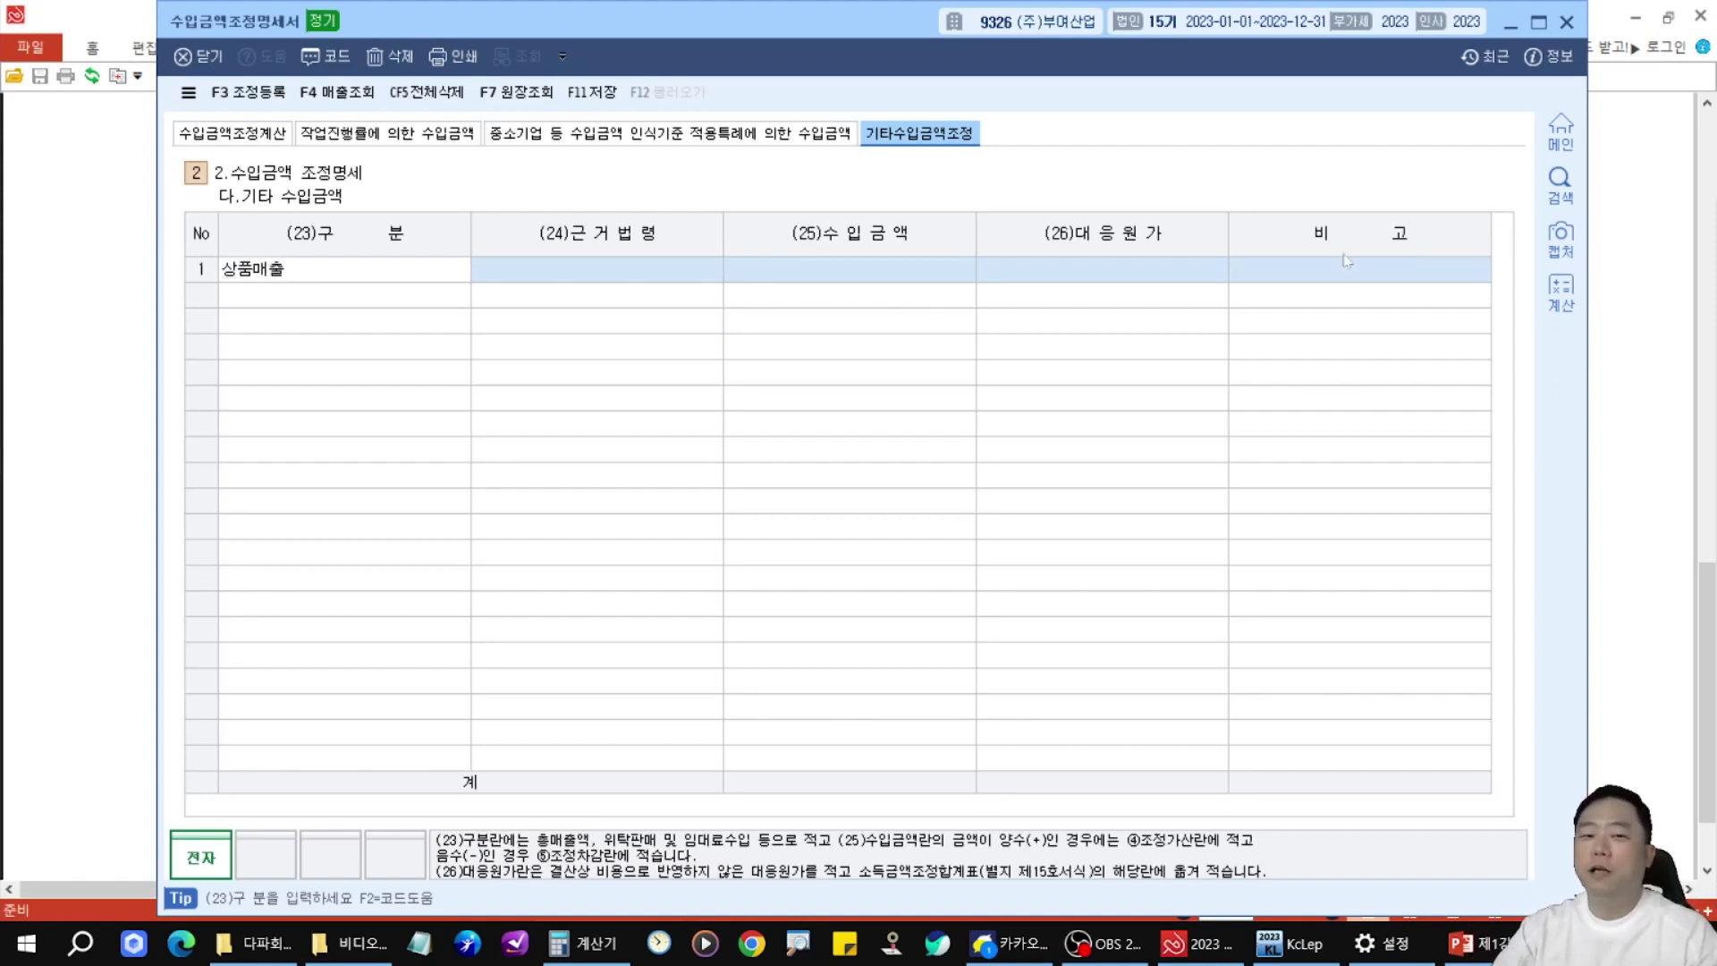
key(Return)
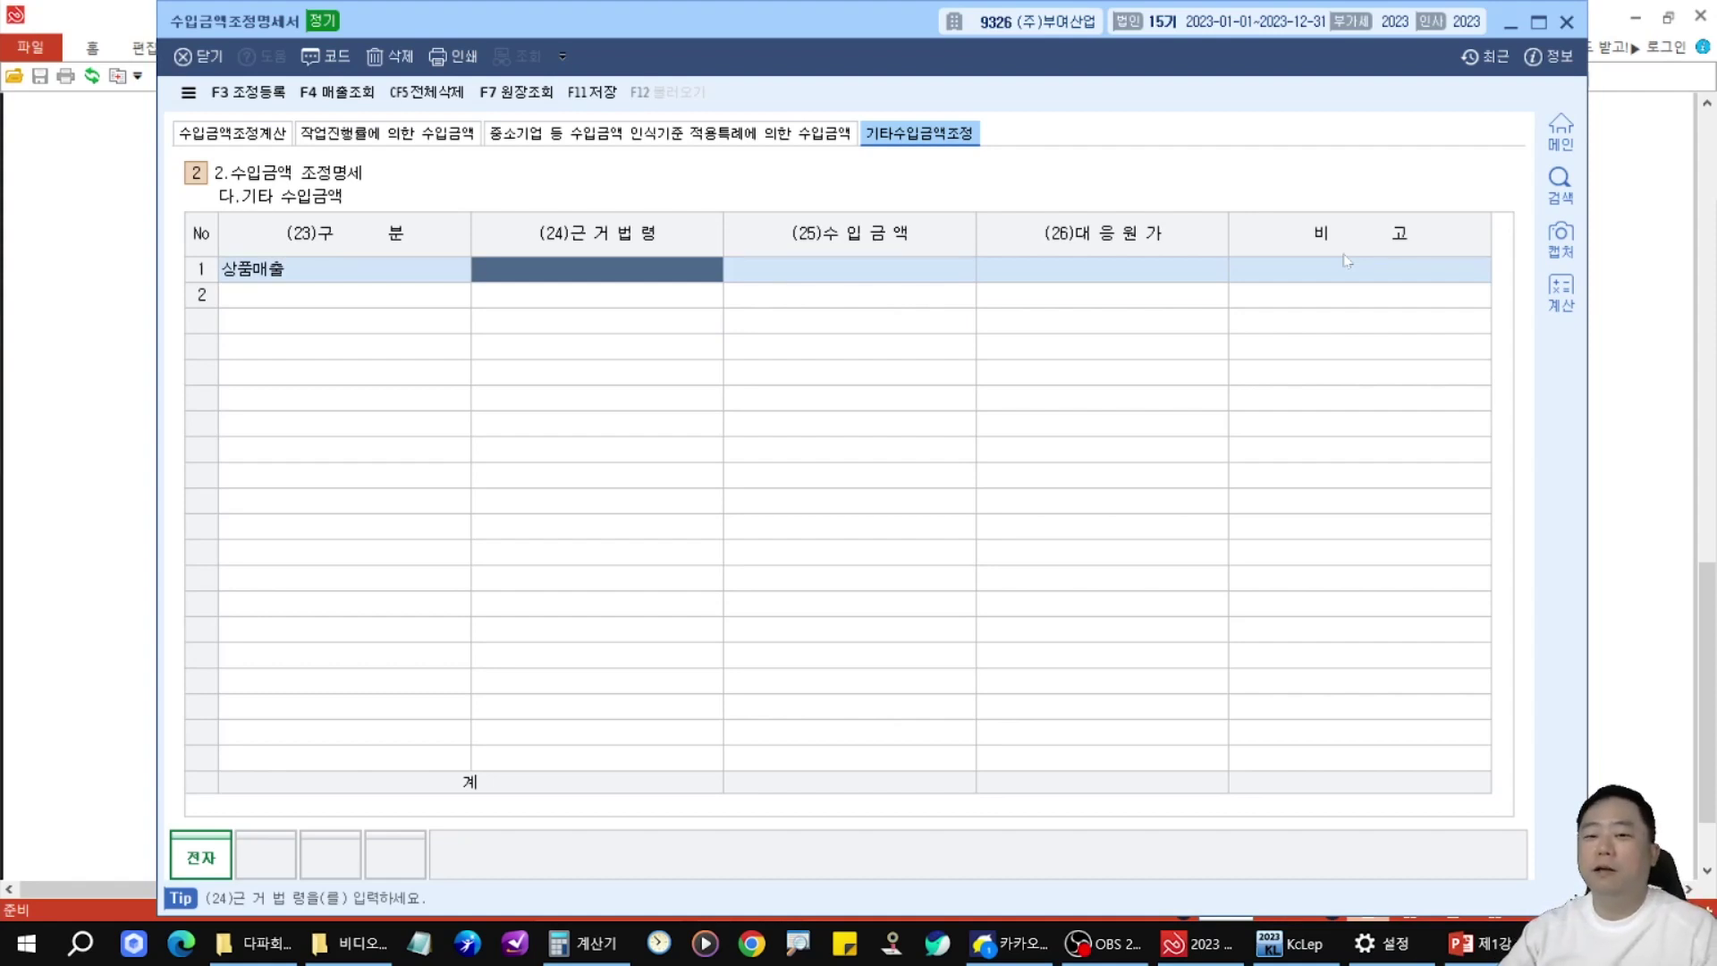
key(Return)
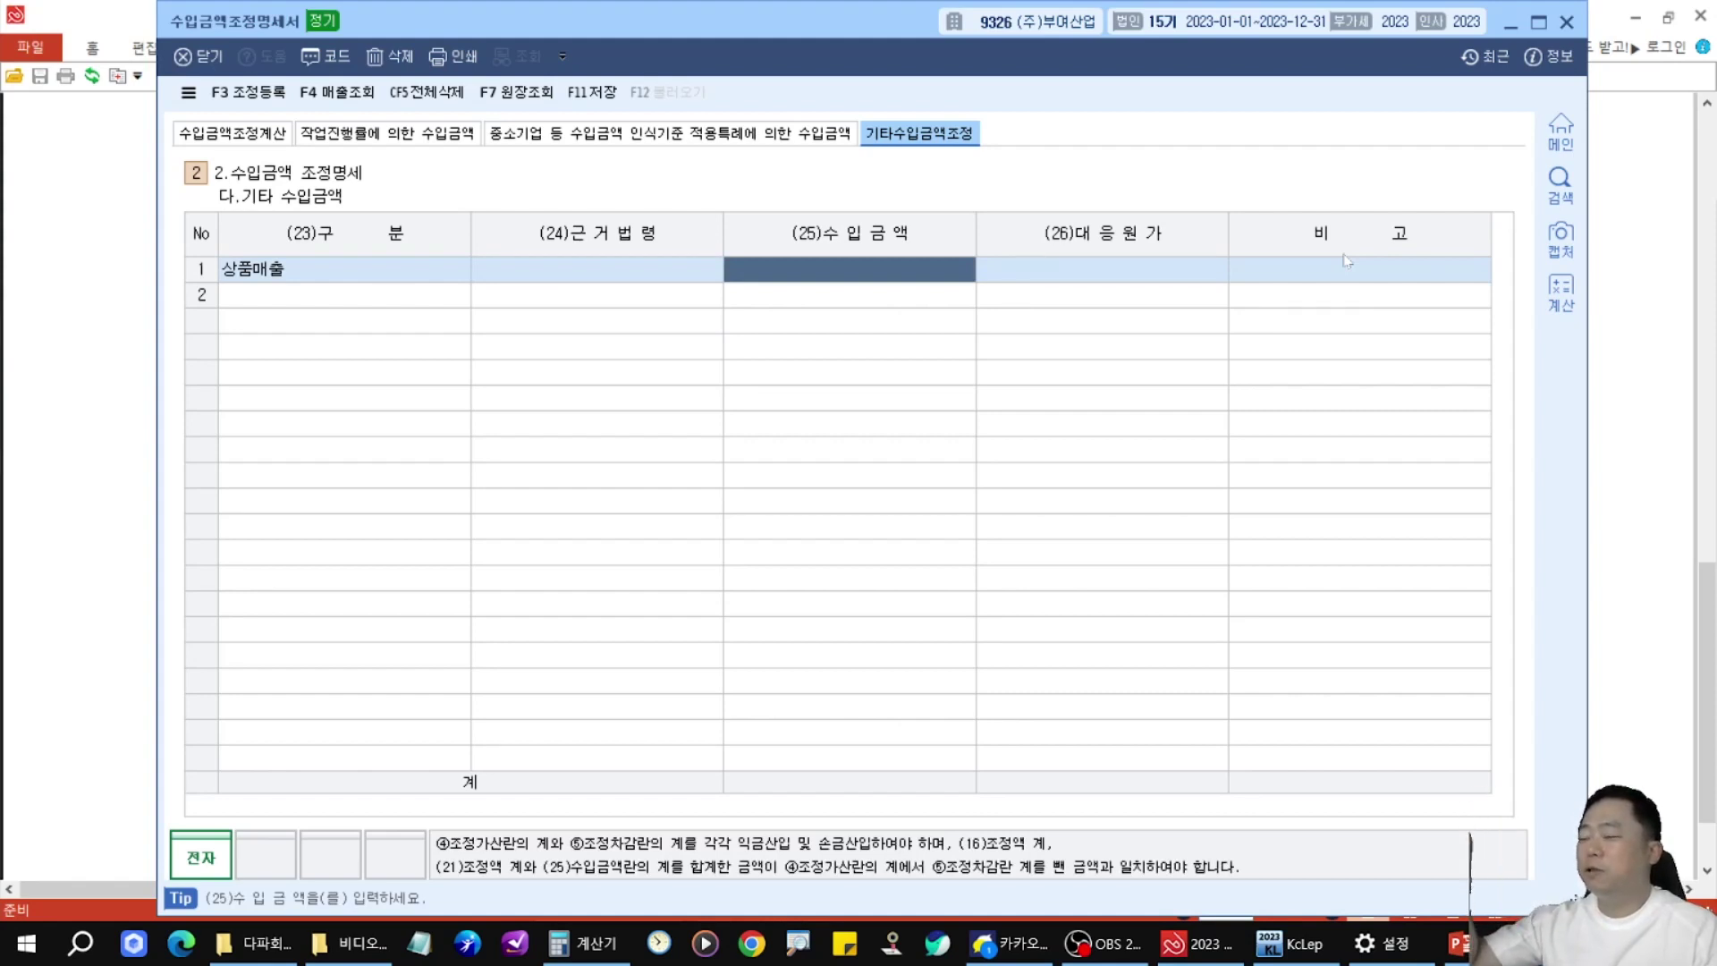
text(-50000000)
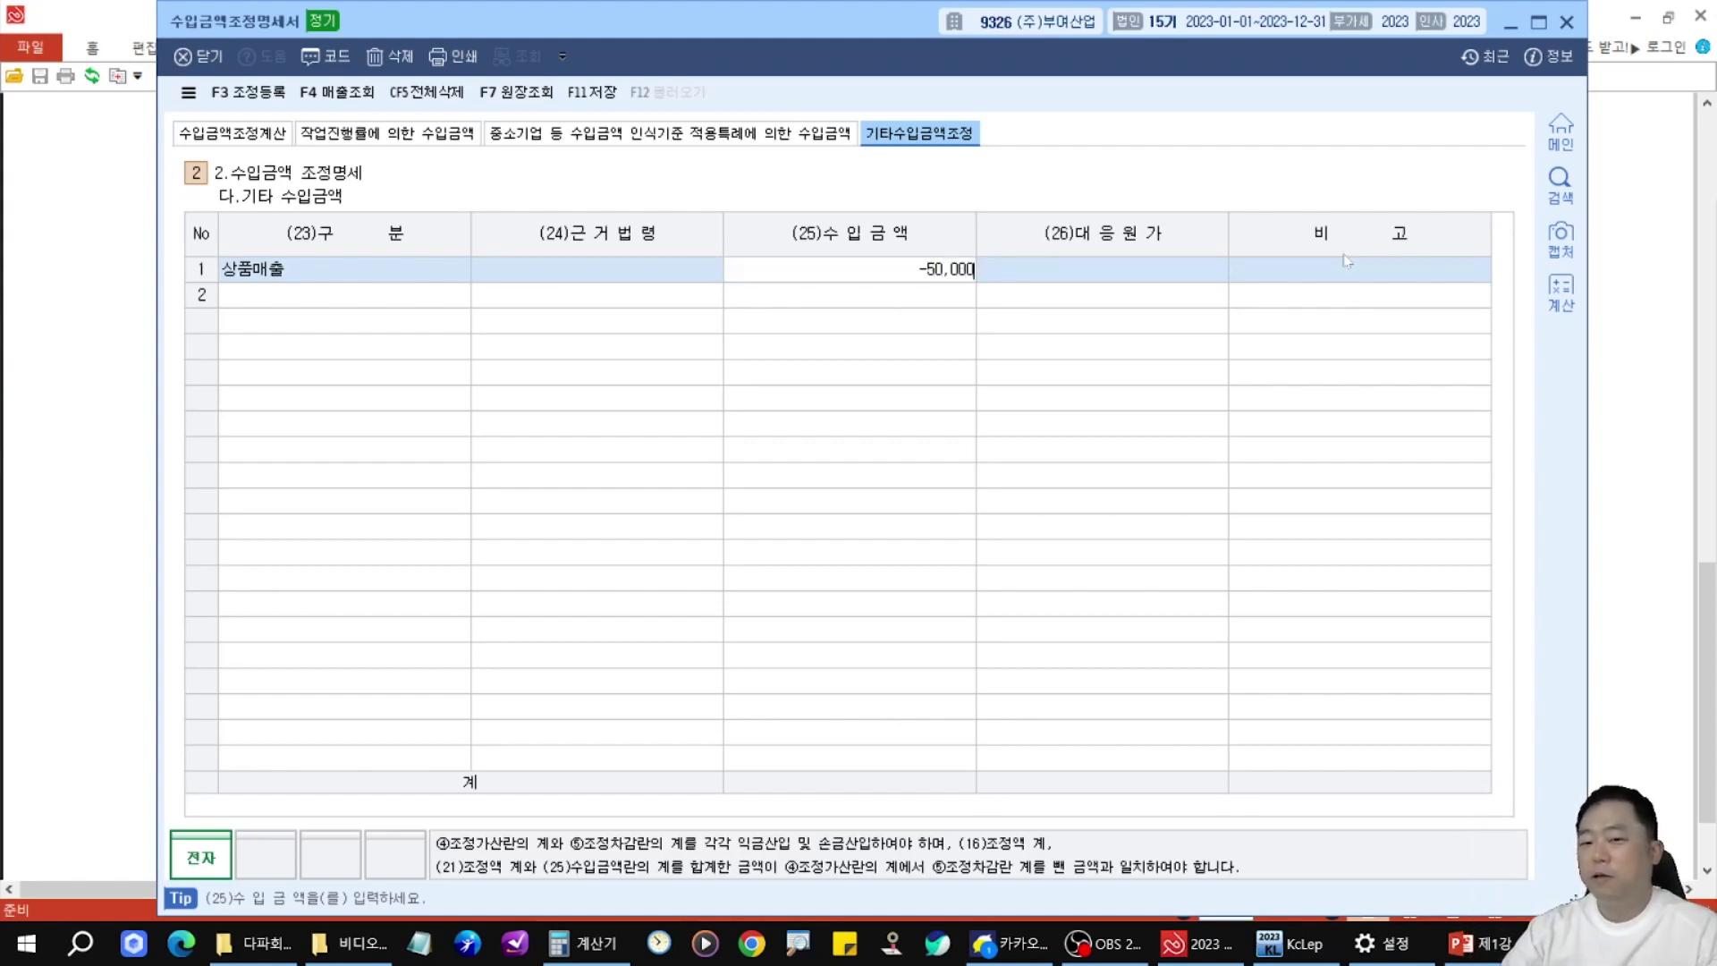
key(Return)
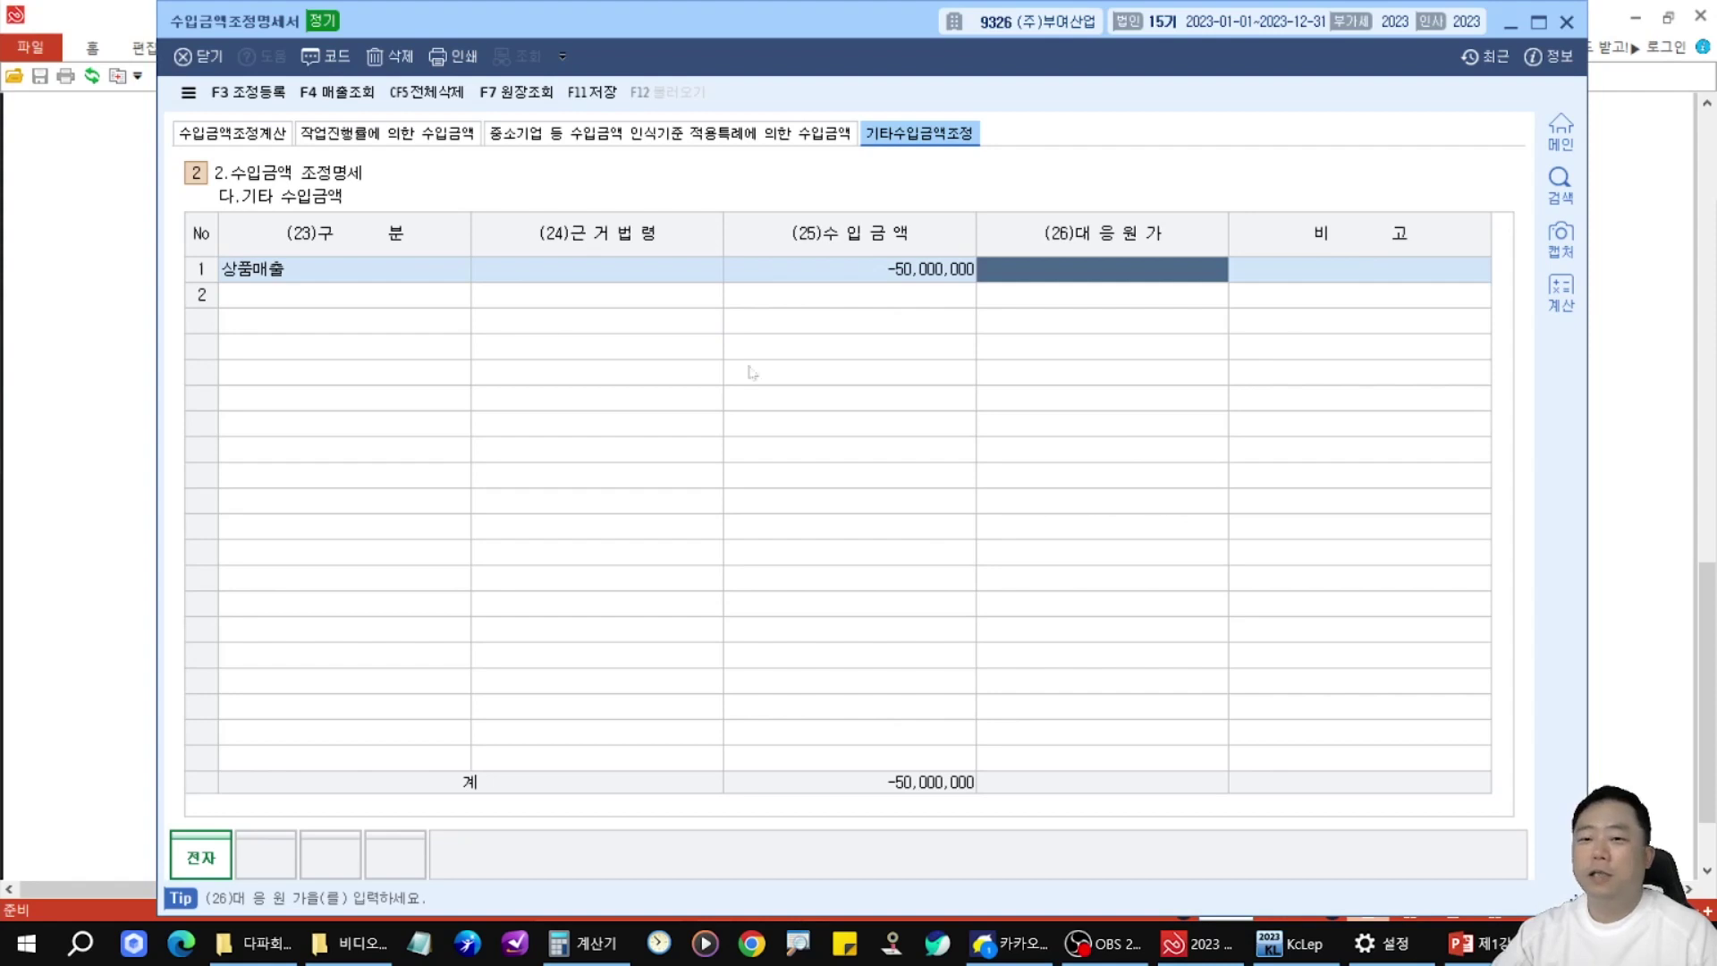
- Check in the PDF's item (1) whether 매출원가 was recorded for the gift certificates, and return to KcLep's 대응원가 field
click(1636, 169)
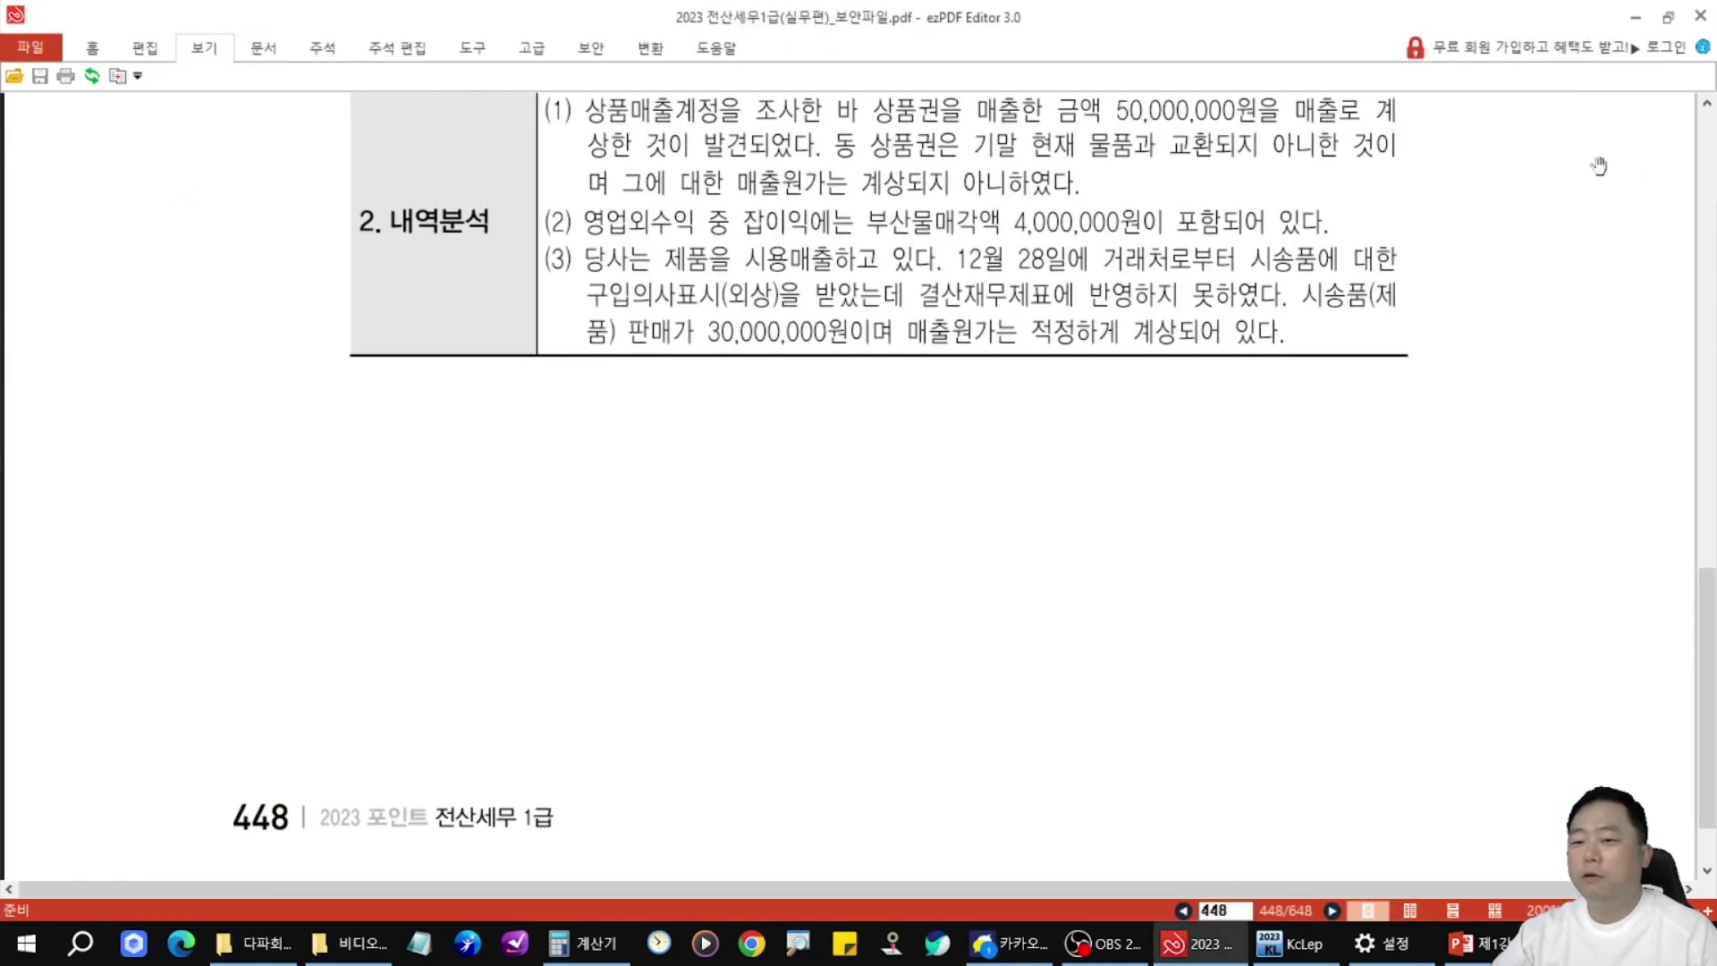
drag(735, 207, 1076, 206)
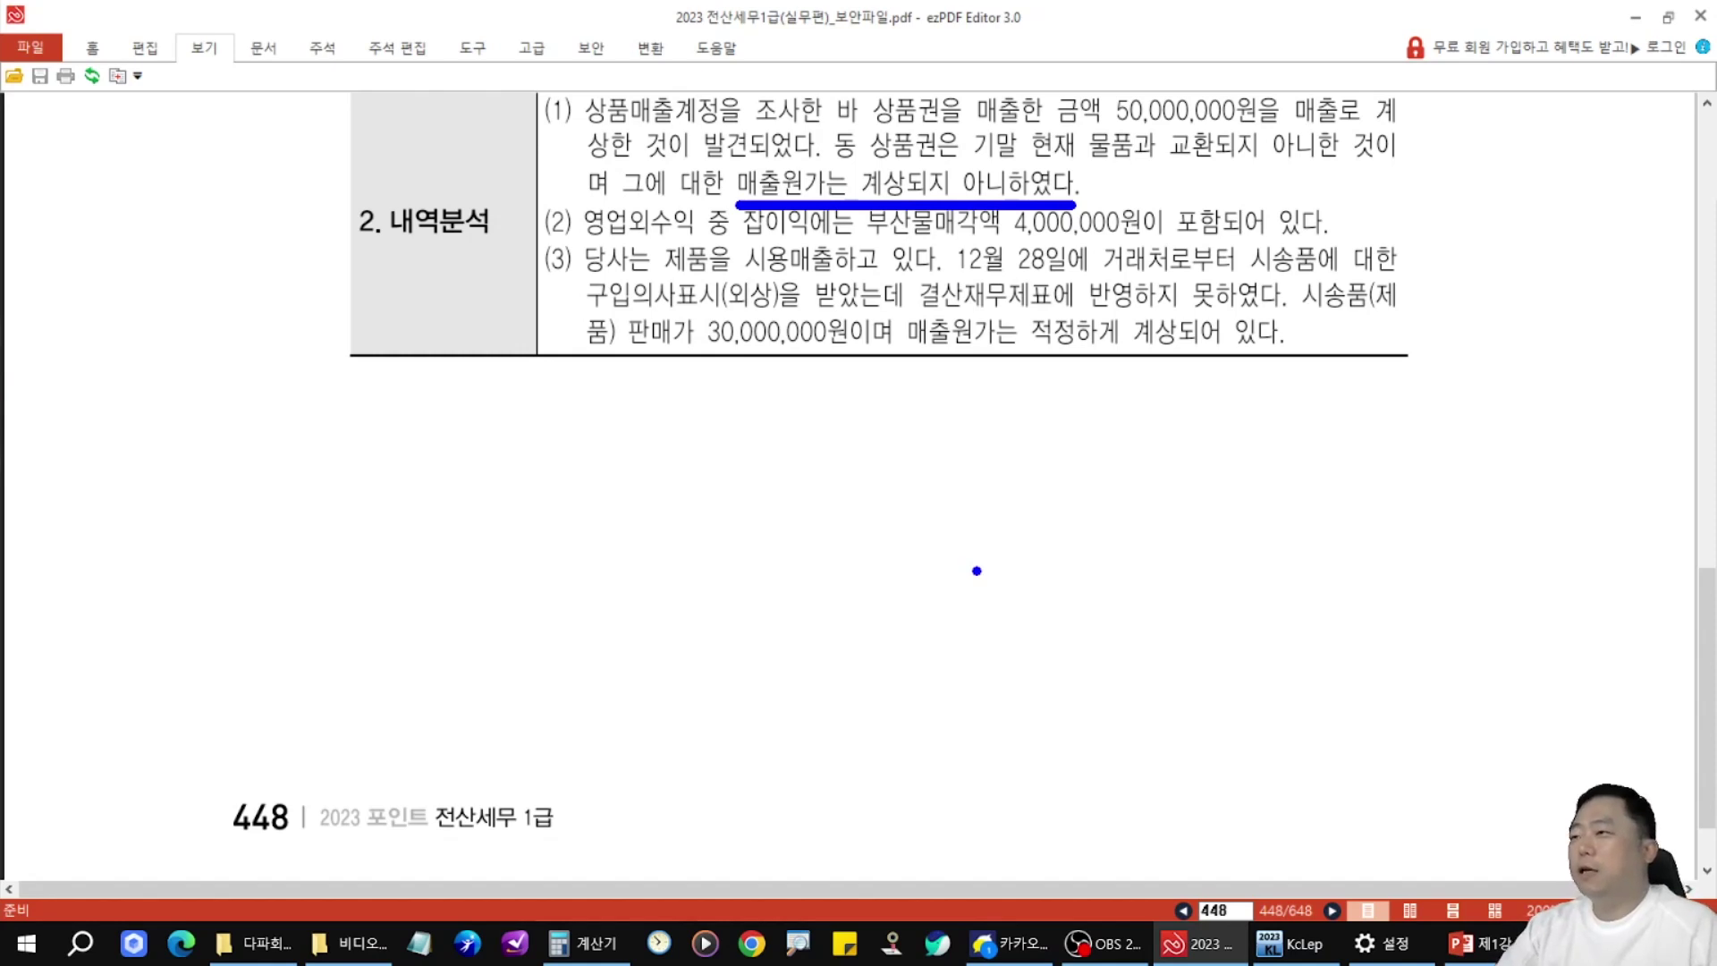
key(alt+Tab)
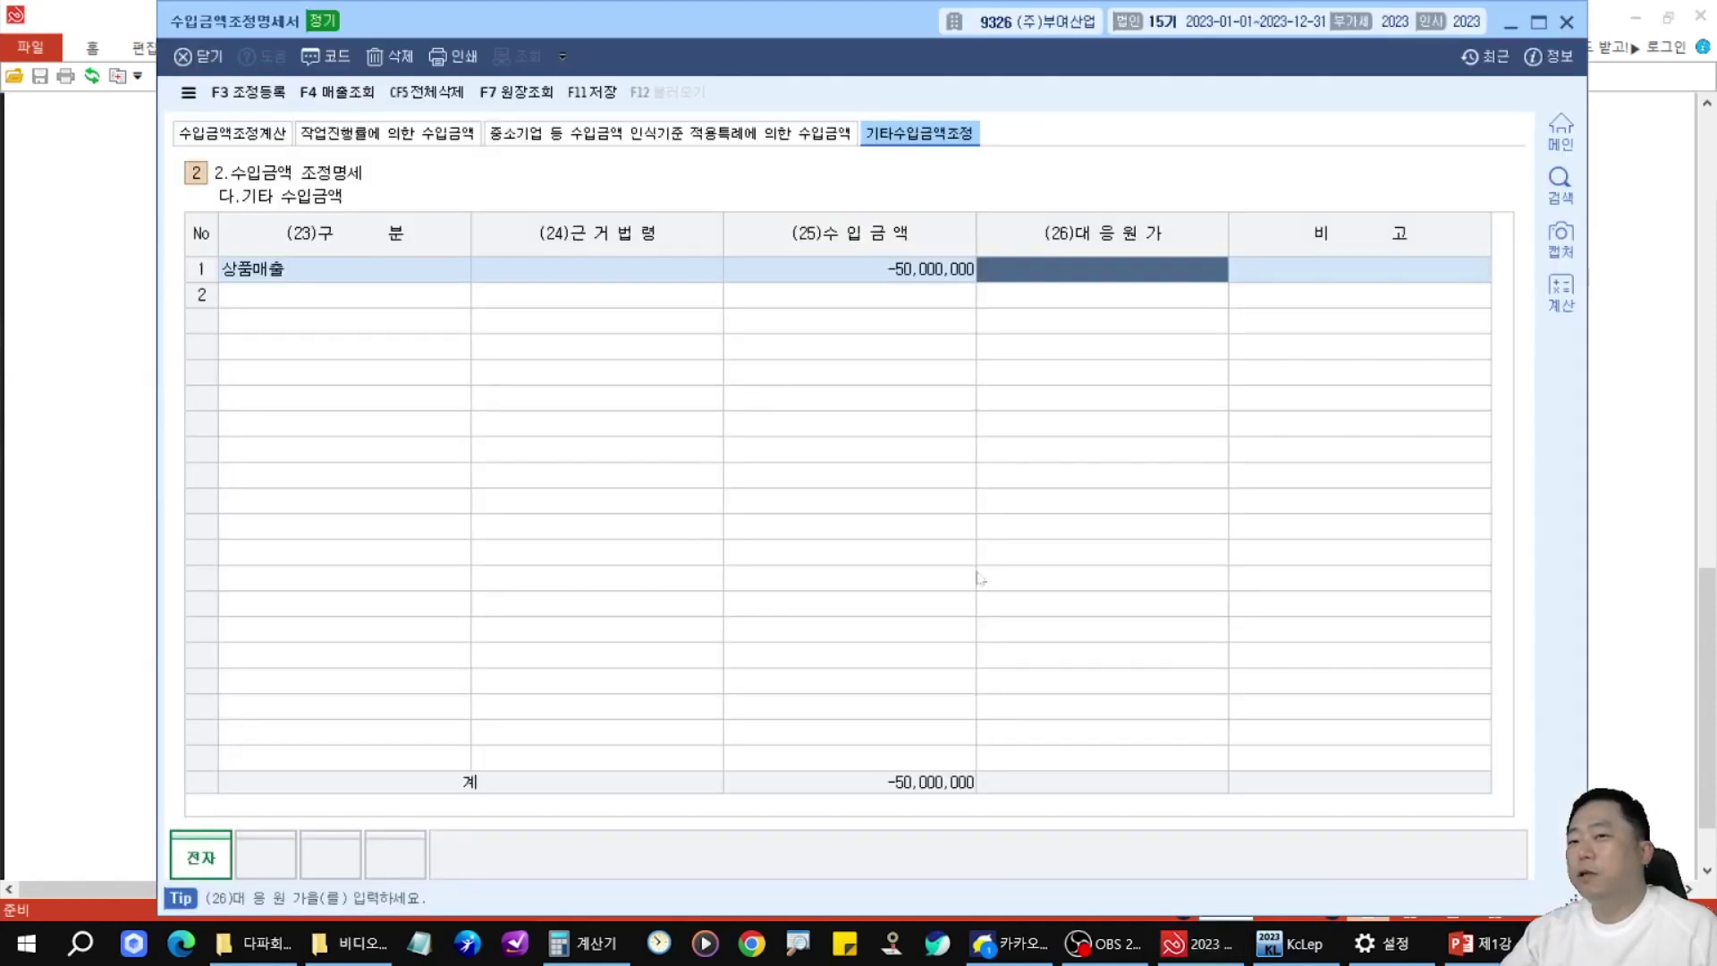
- In 수입금액조정계산, check the 기타 수입금액 total and enter 50,000,000 as the 차감 adjustment for 상품매출
drag(232, 159, 317, 374)
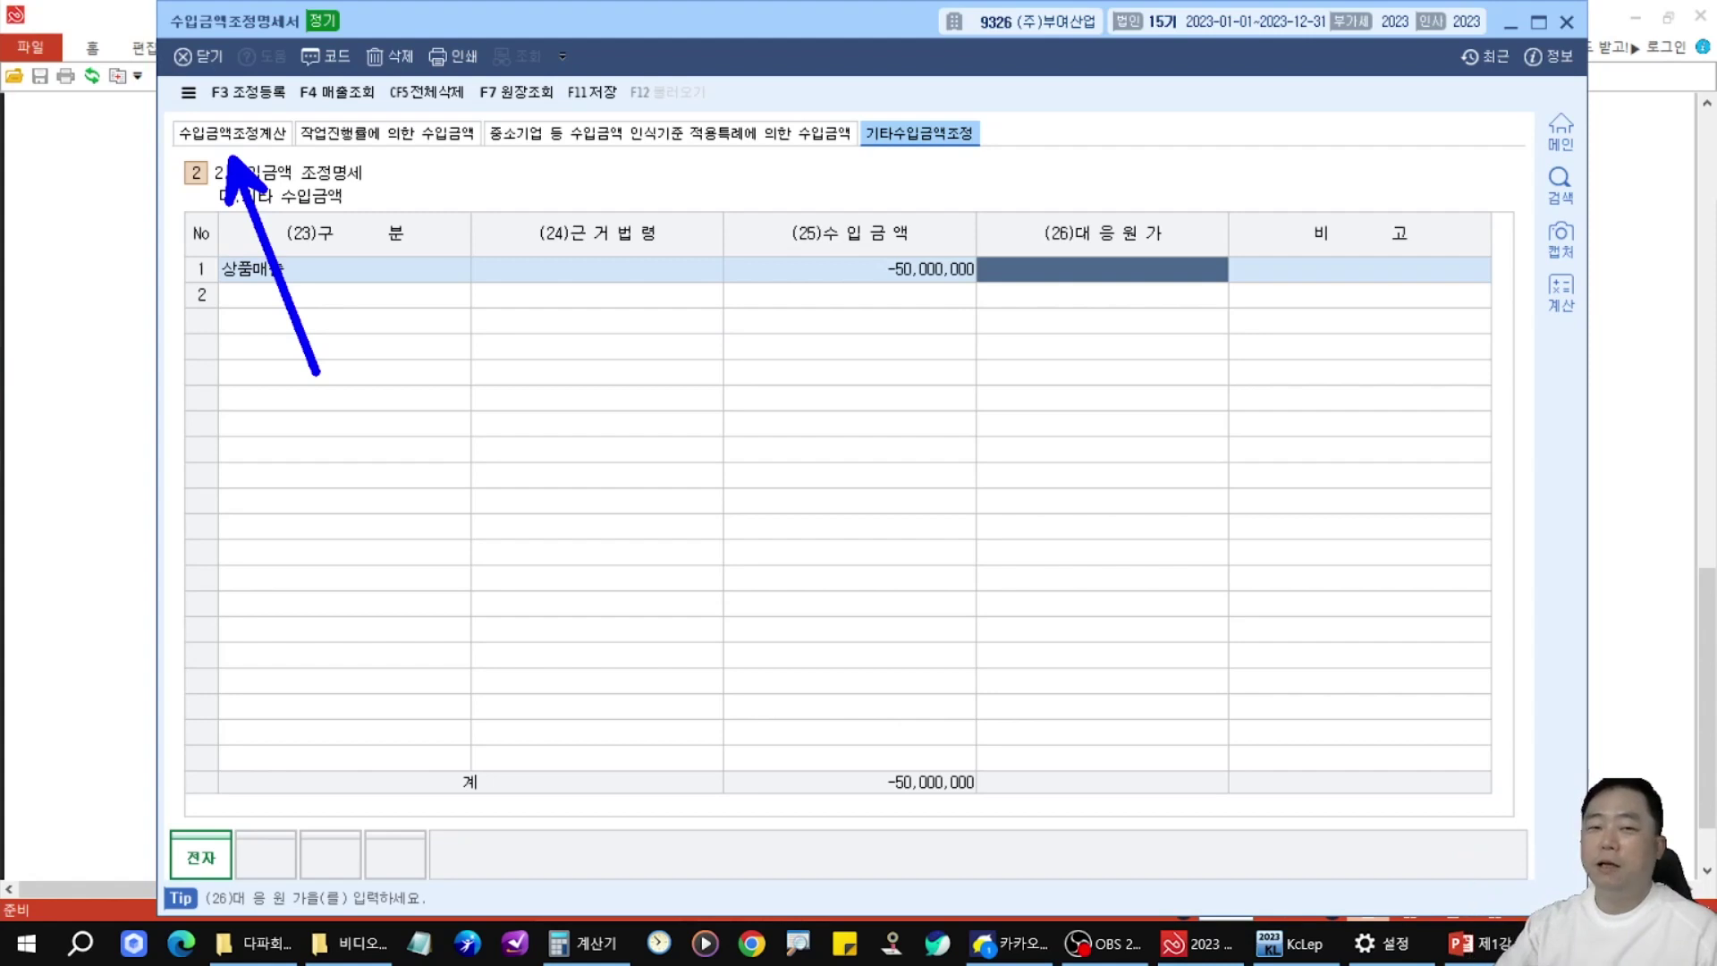
key(Escape)
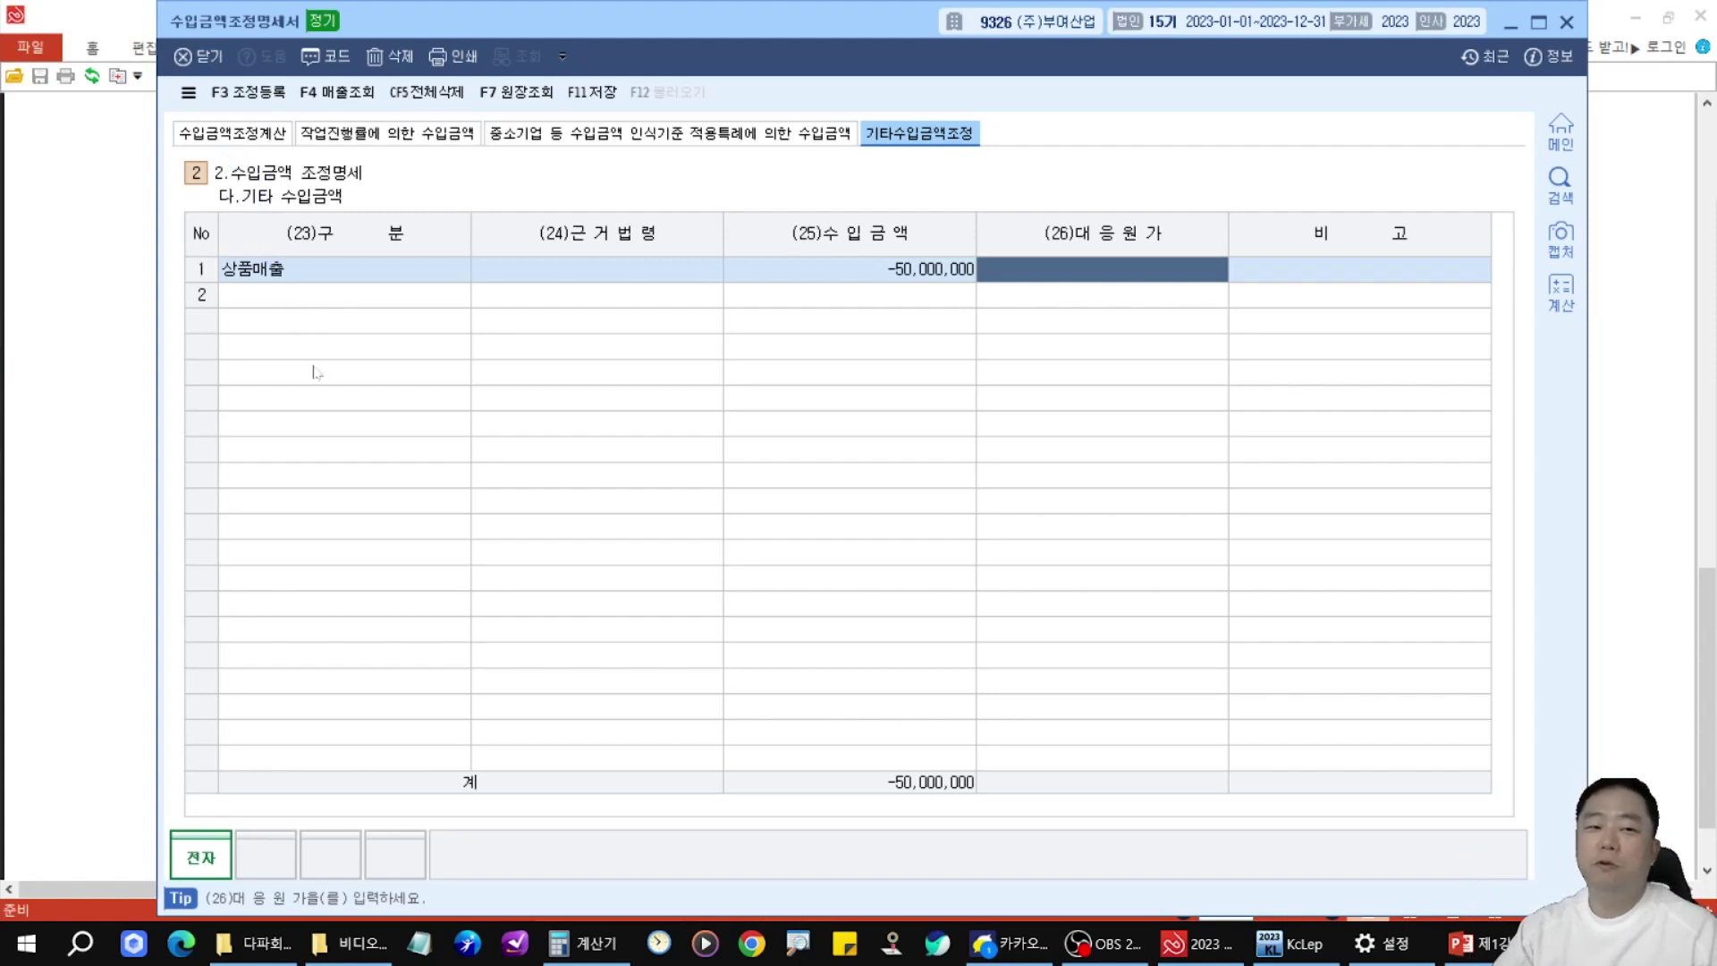
click(223, 140)
drag(926, 759, 1340, 839)
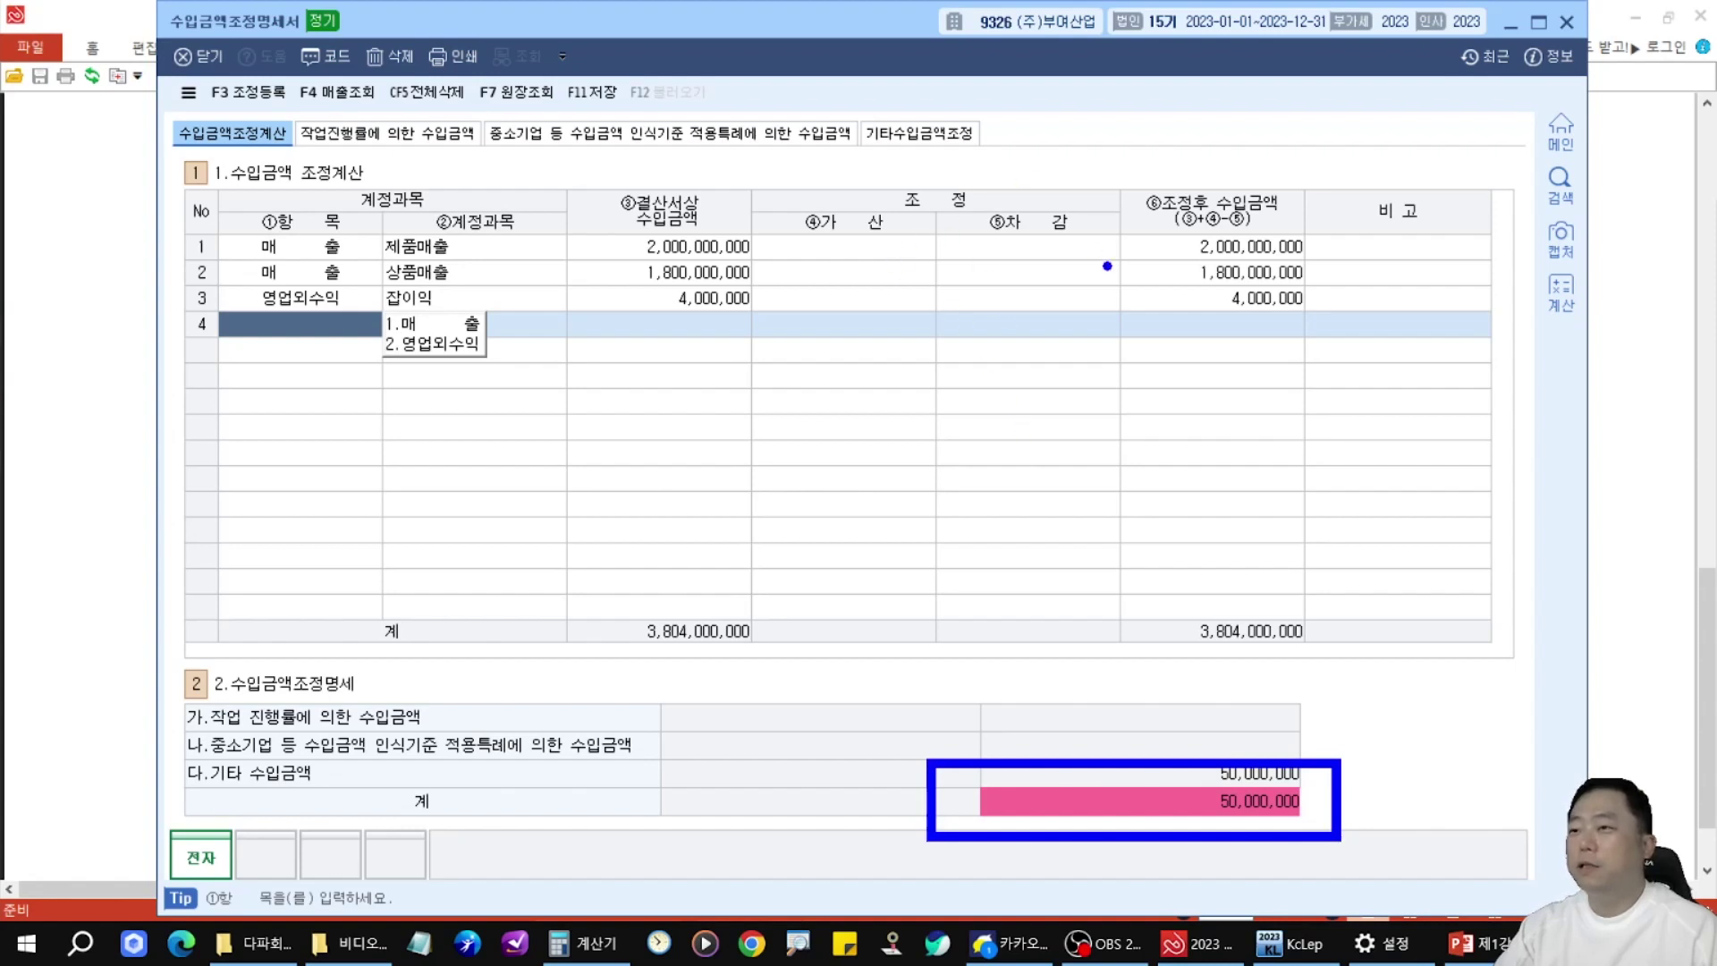
key(Escape)
click(998, 281)
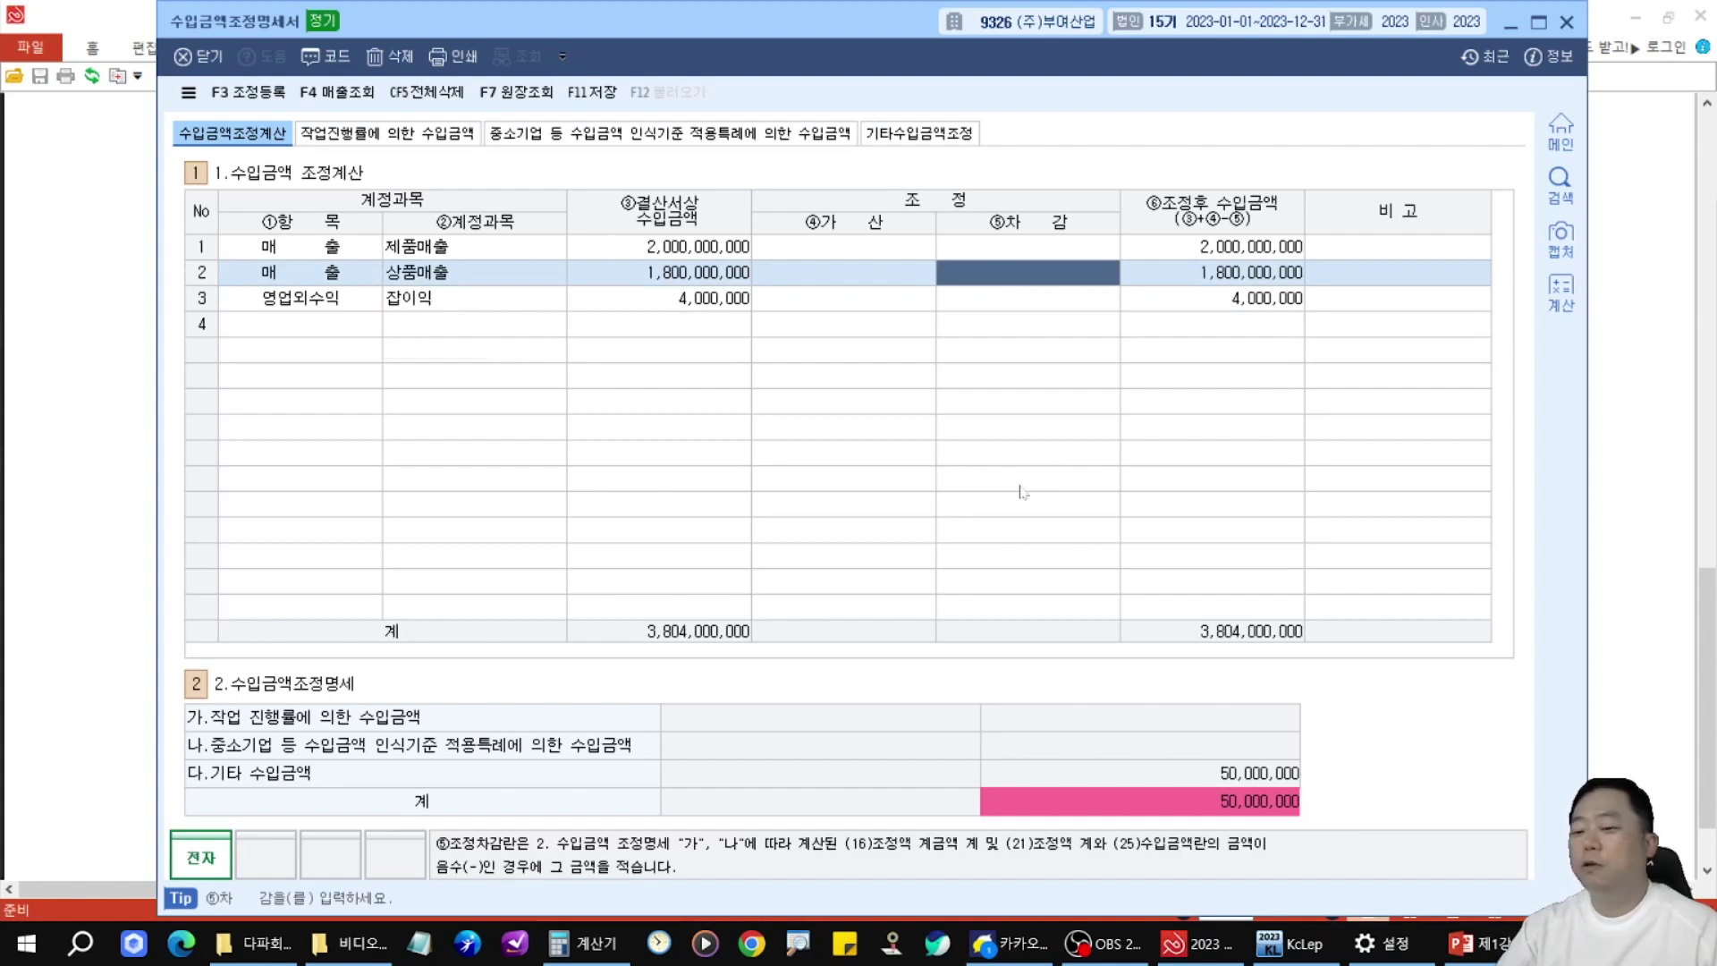
text(50000000)
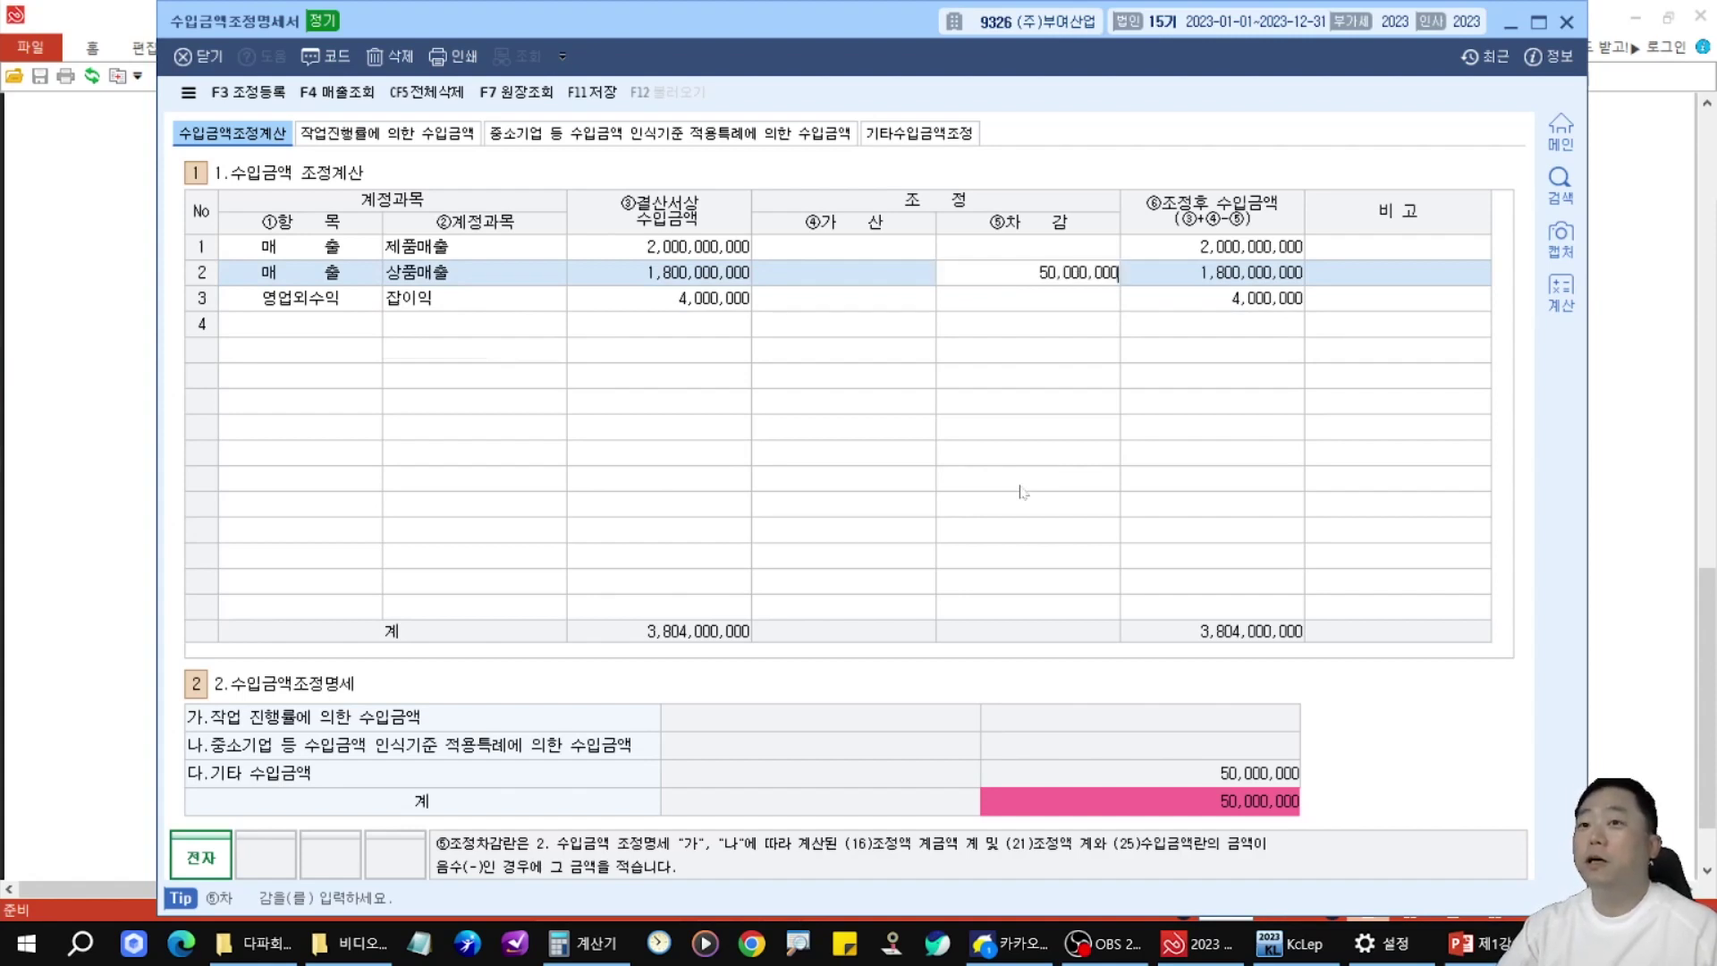
key(Return)
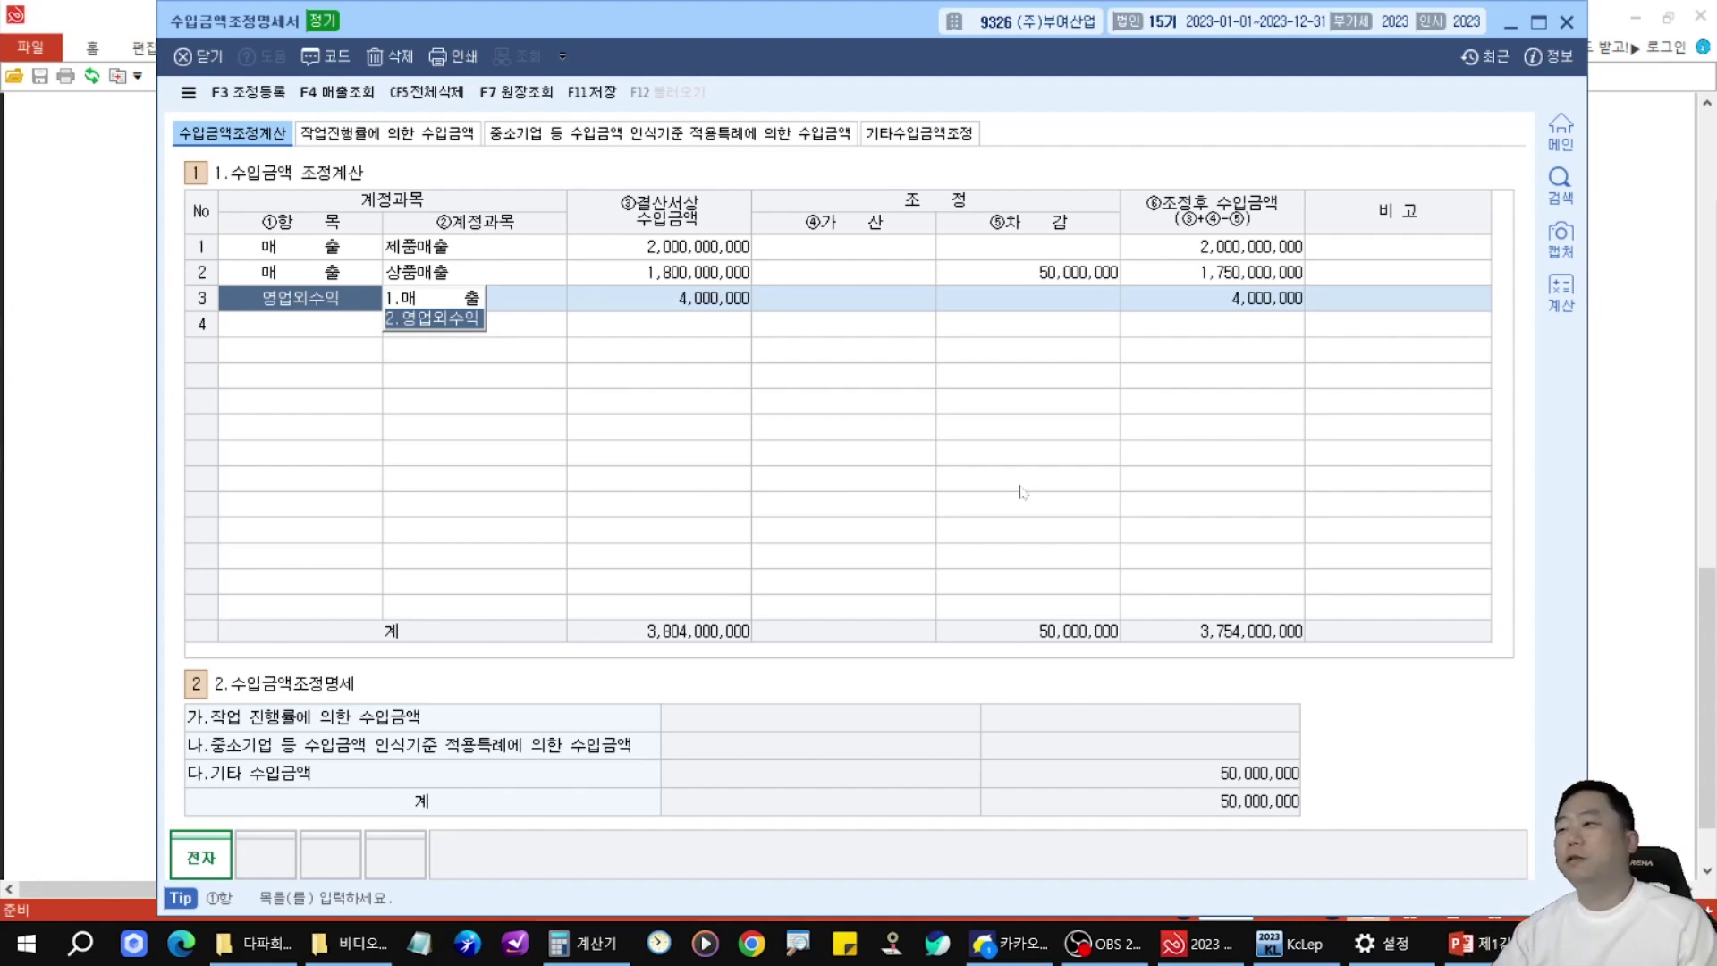
- Compare the 상품매출 amount under 기타수입금액조정 with its 차감 adjustment in 수입금액조정계산
click(970, 139)
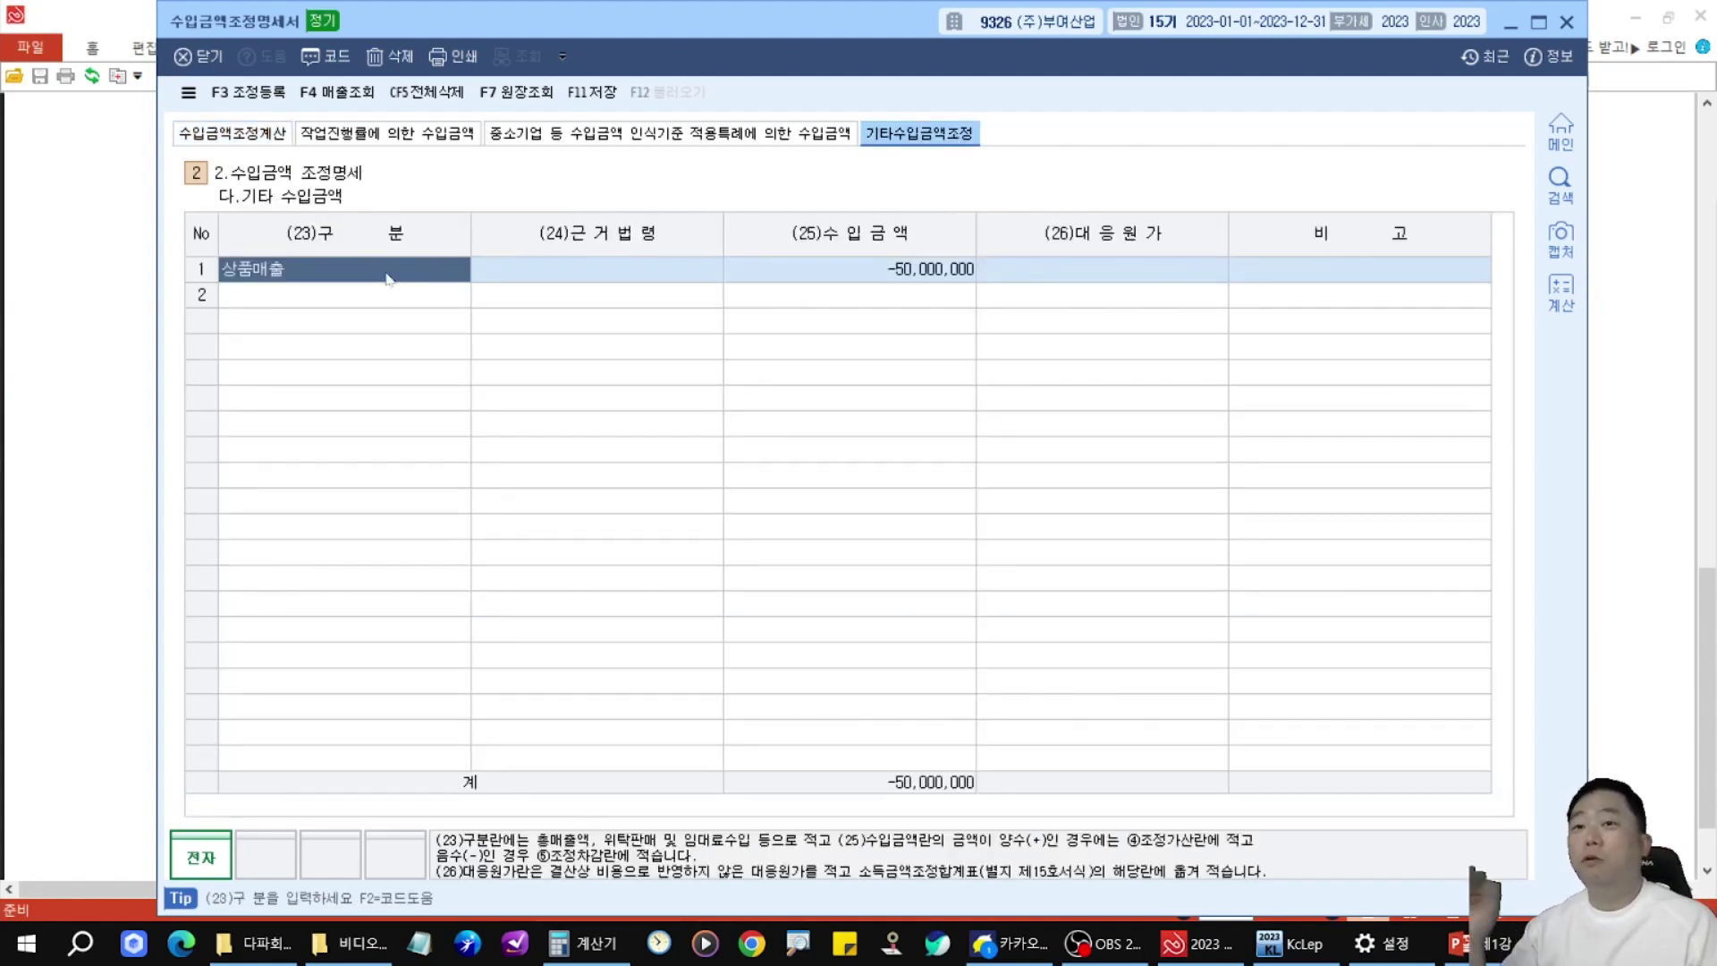
click(219, 135)
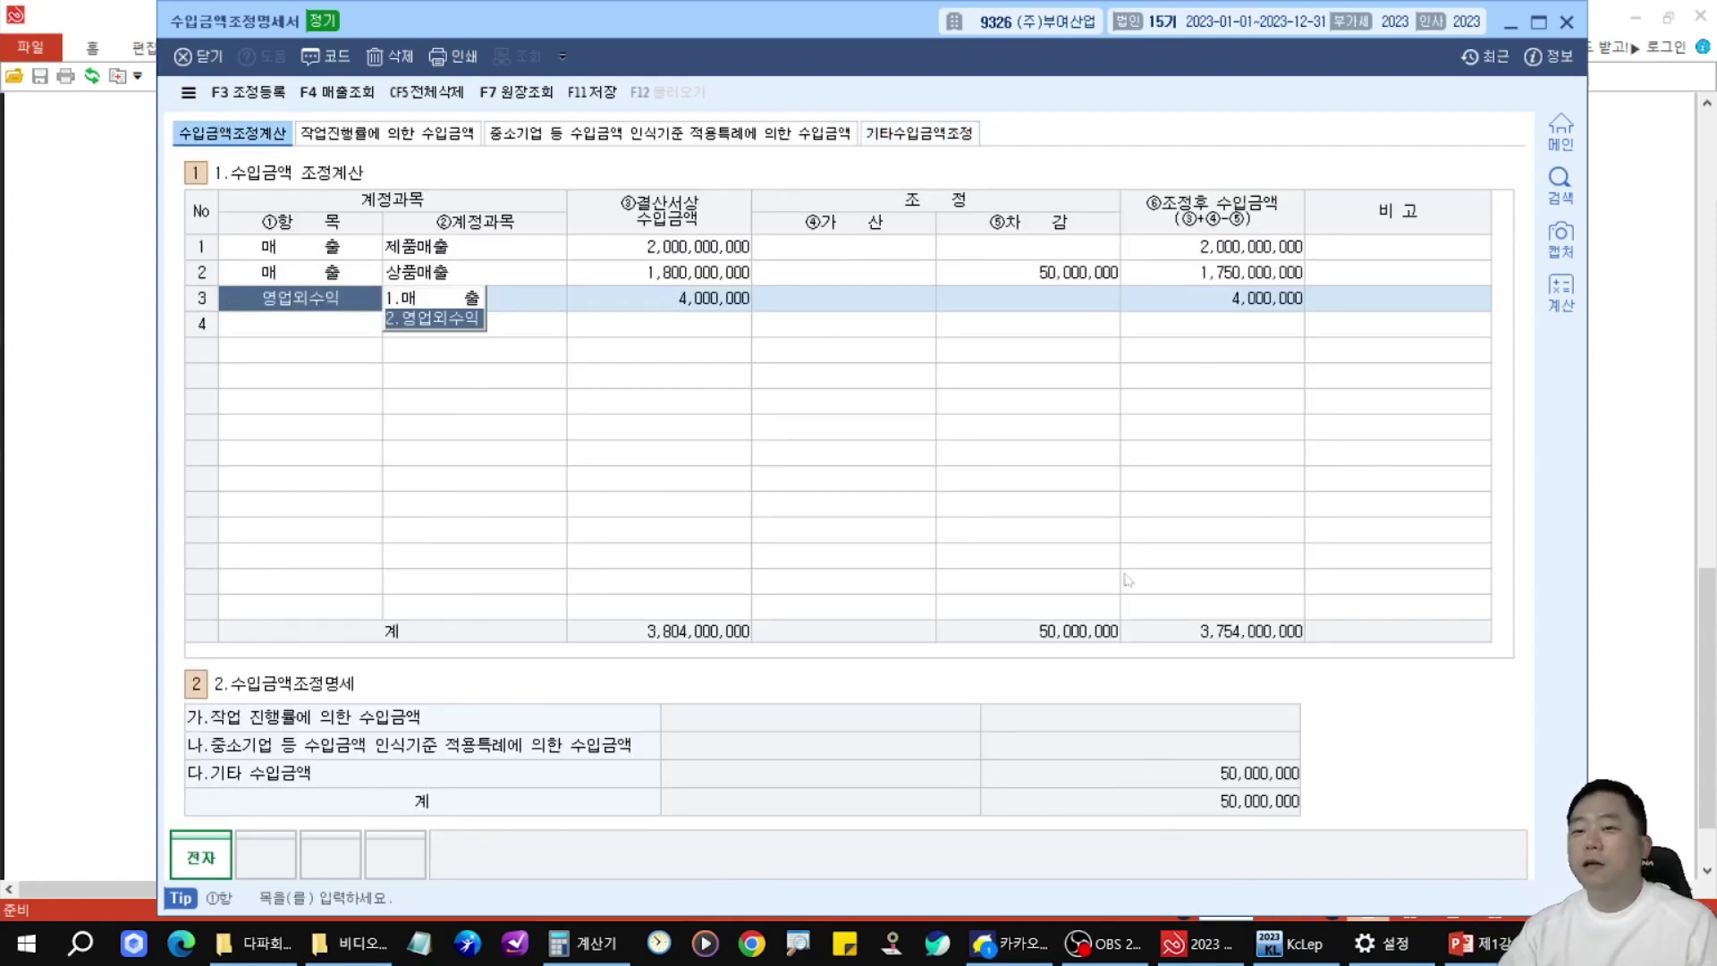
click(919, 134)
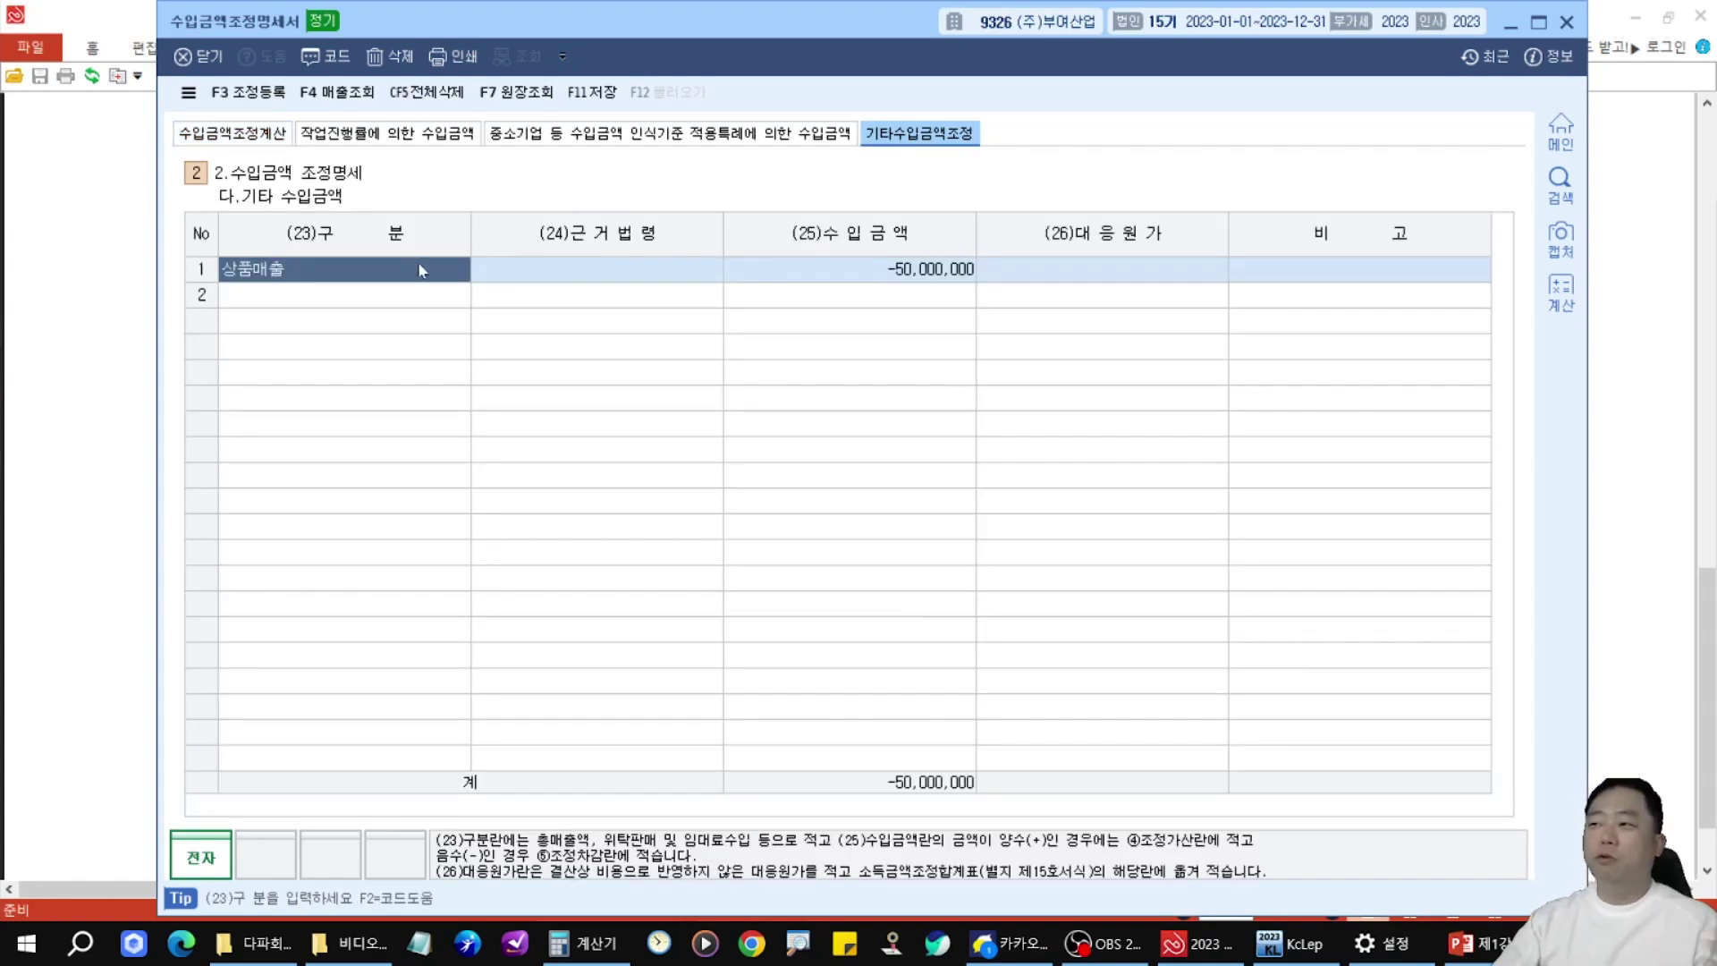
click(256, 135)
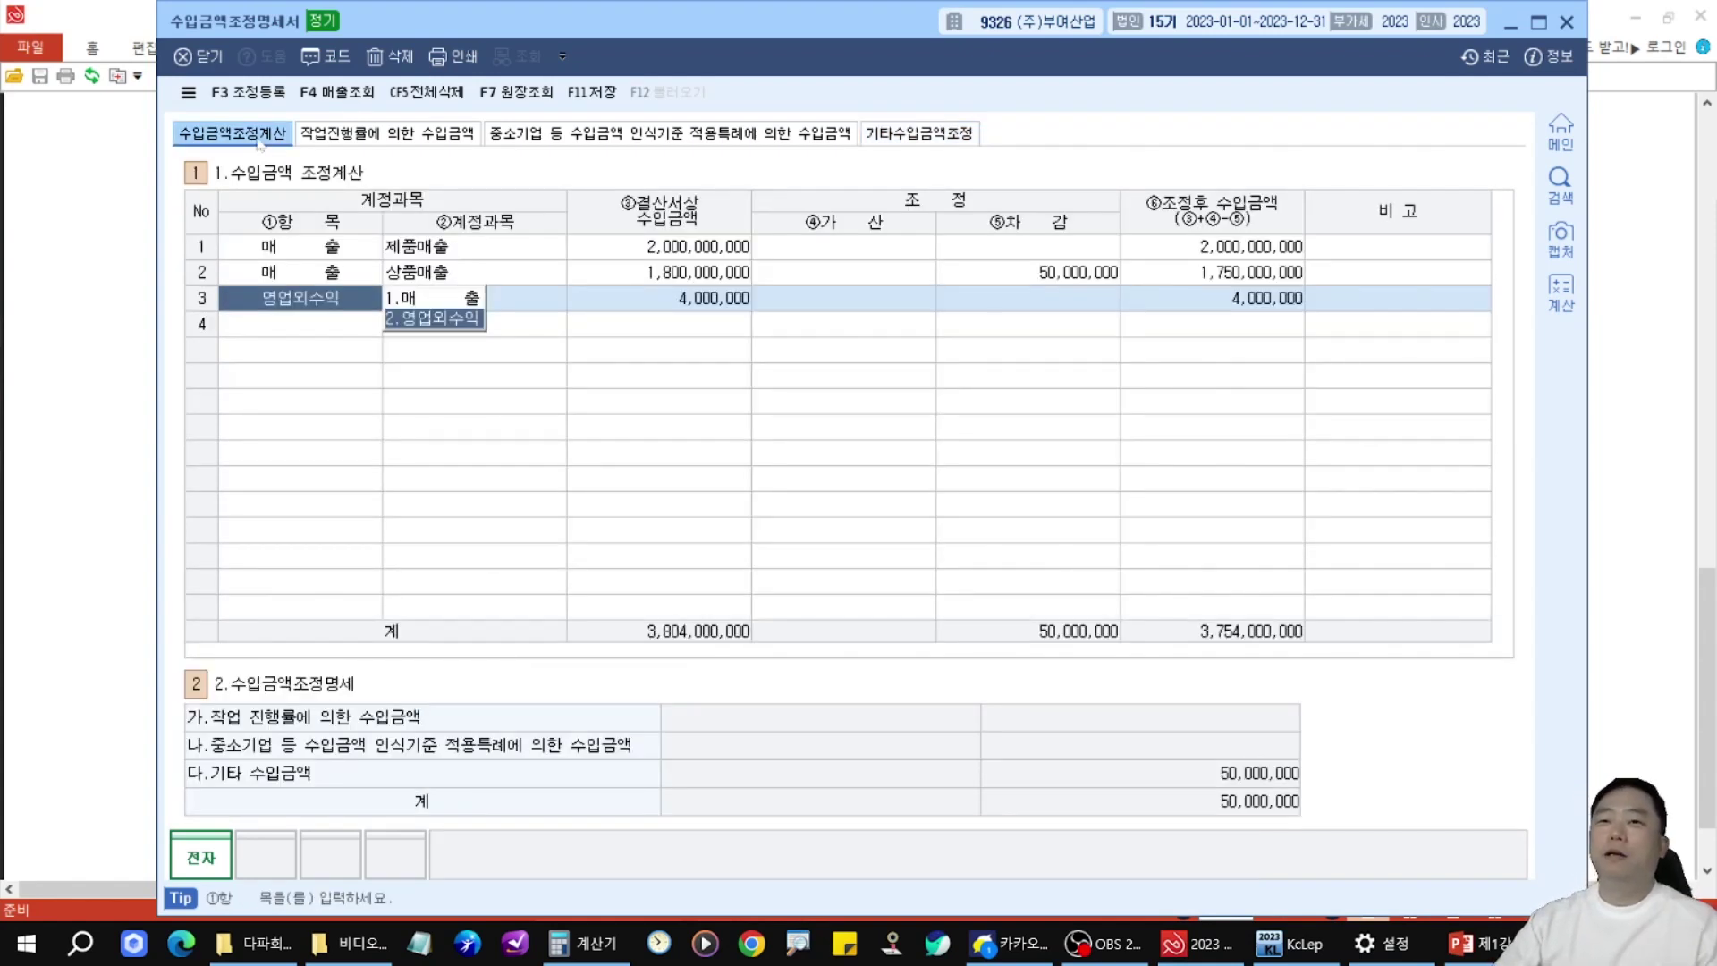
click(1001, 278)
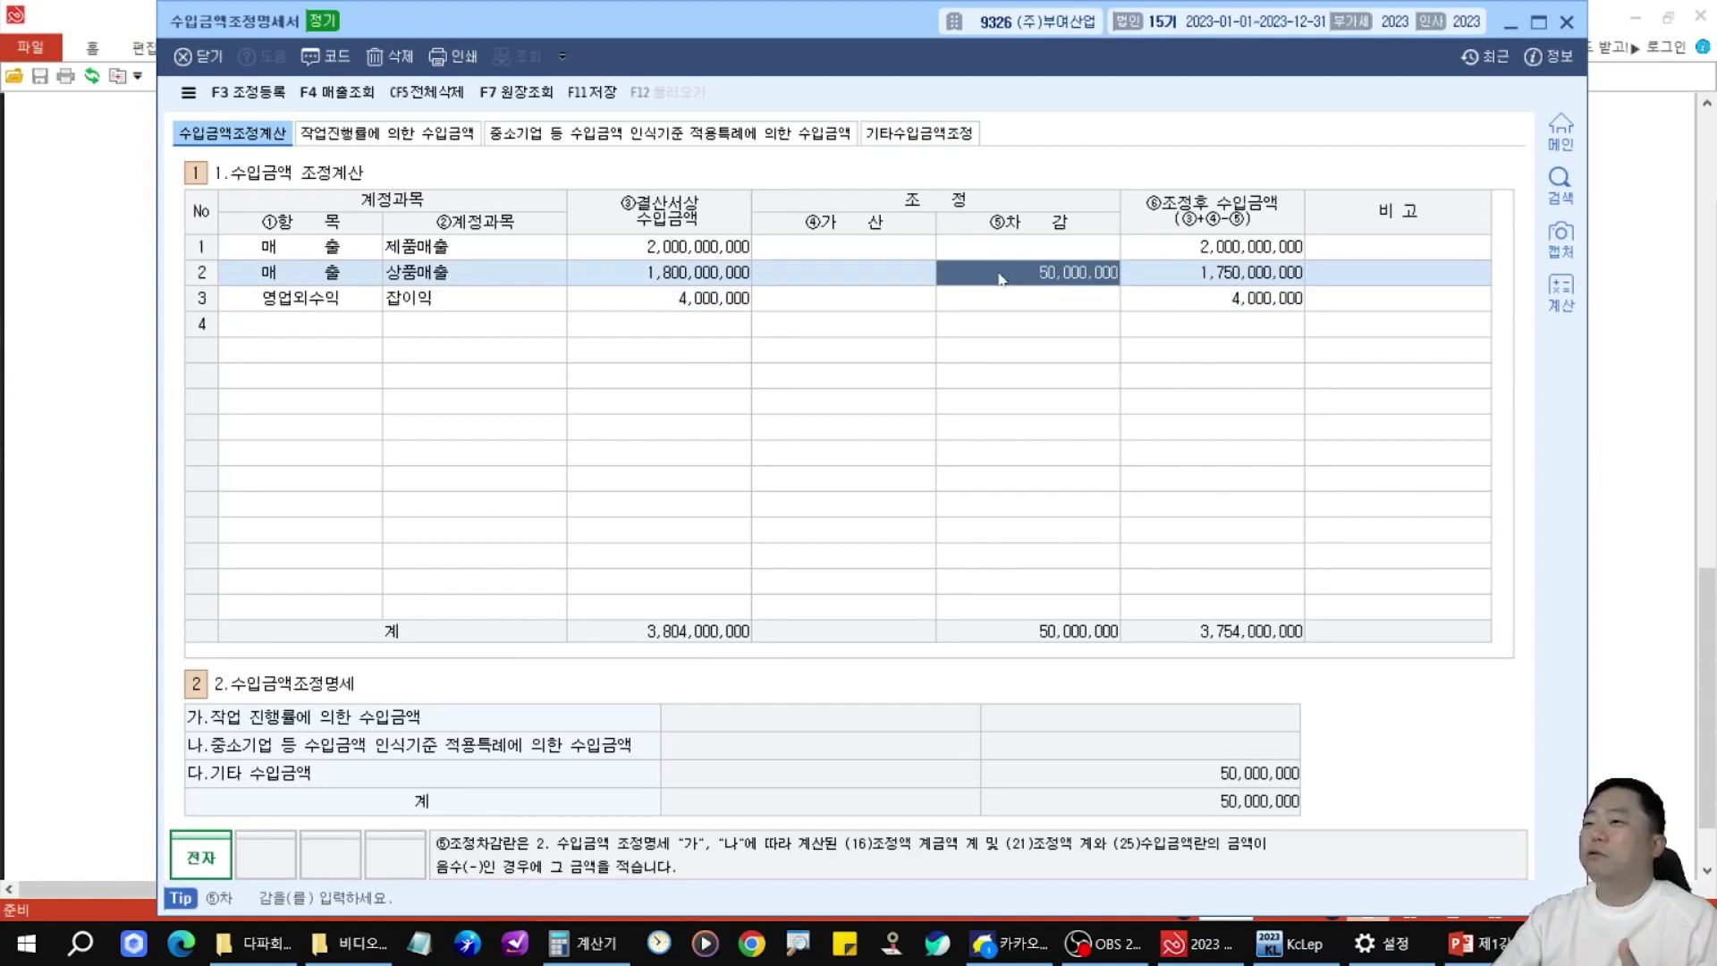
- From 기타수입금액조정, open 조정 등록 and review the suggested 매출과대 adjustment against the 손금산입 및 익금불산입 section
click(930, 133)
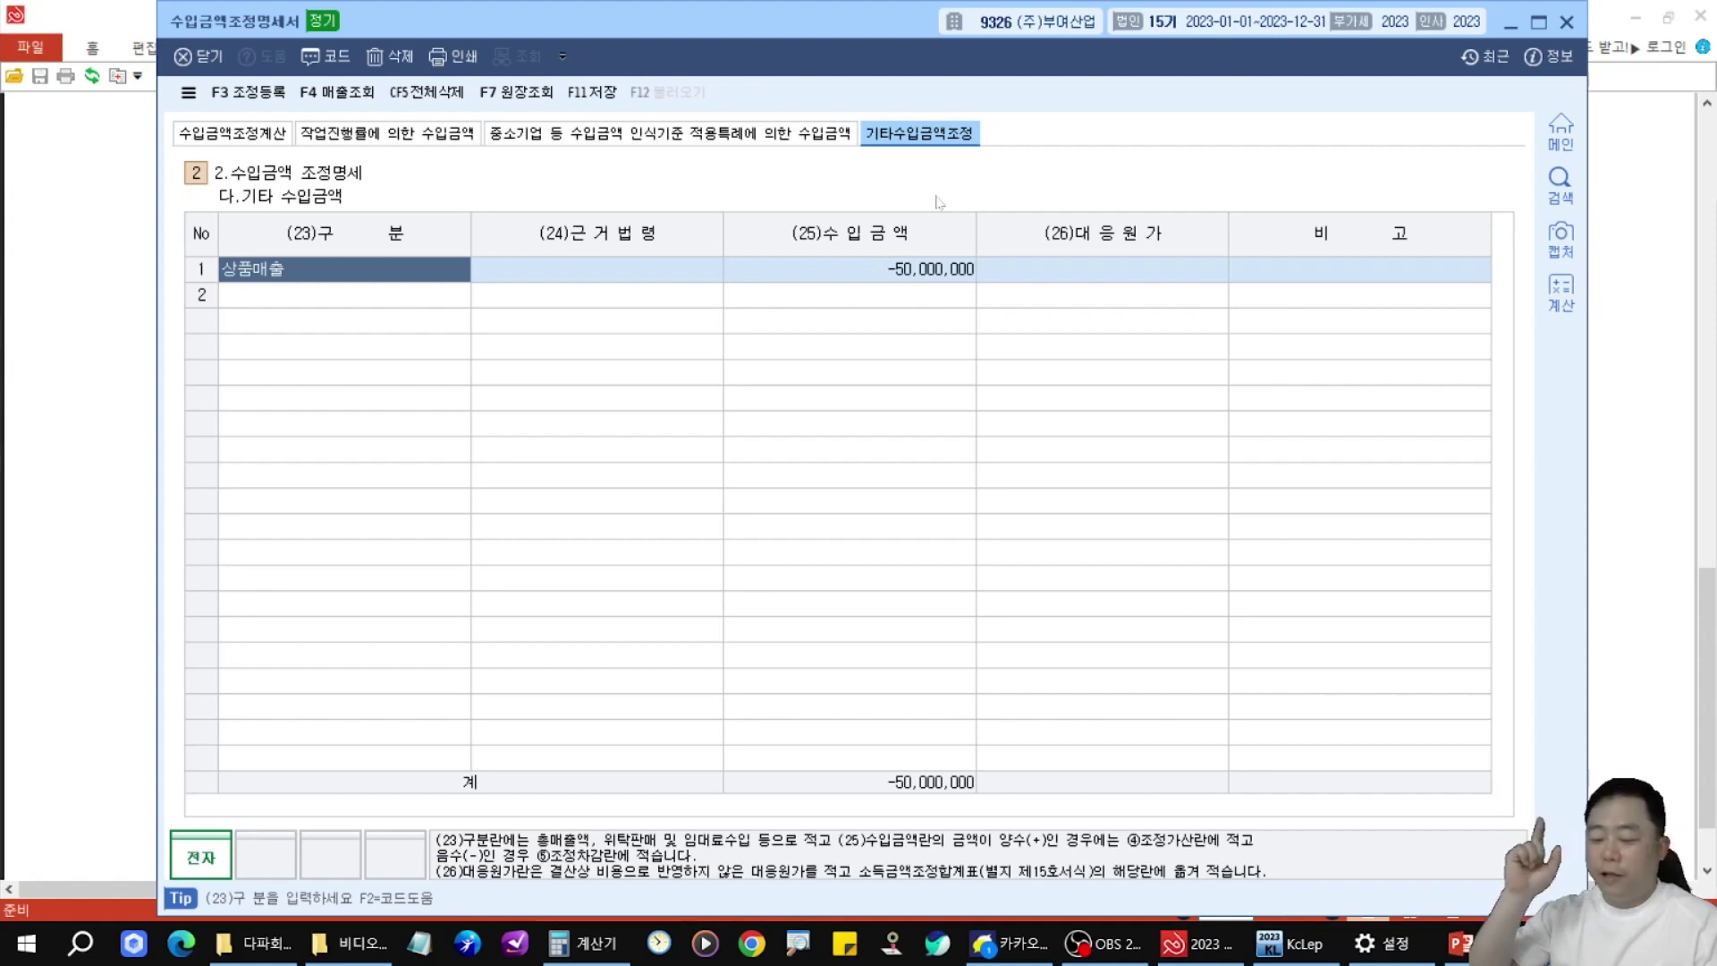
key(F3)
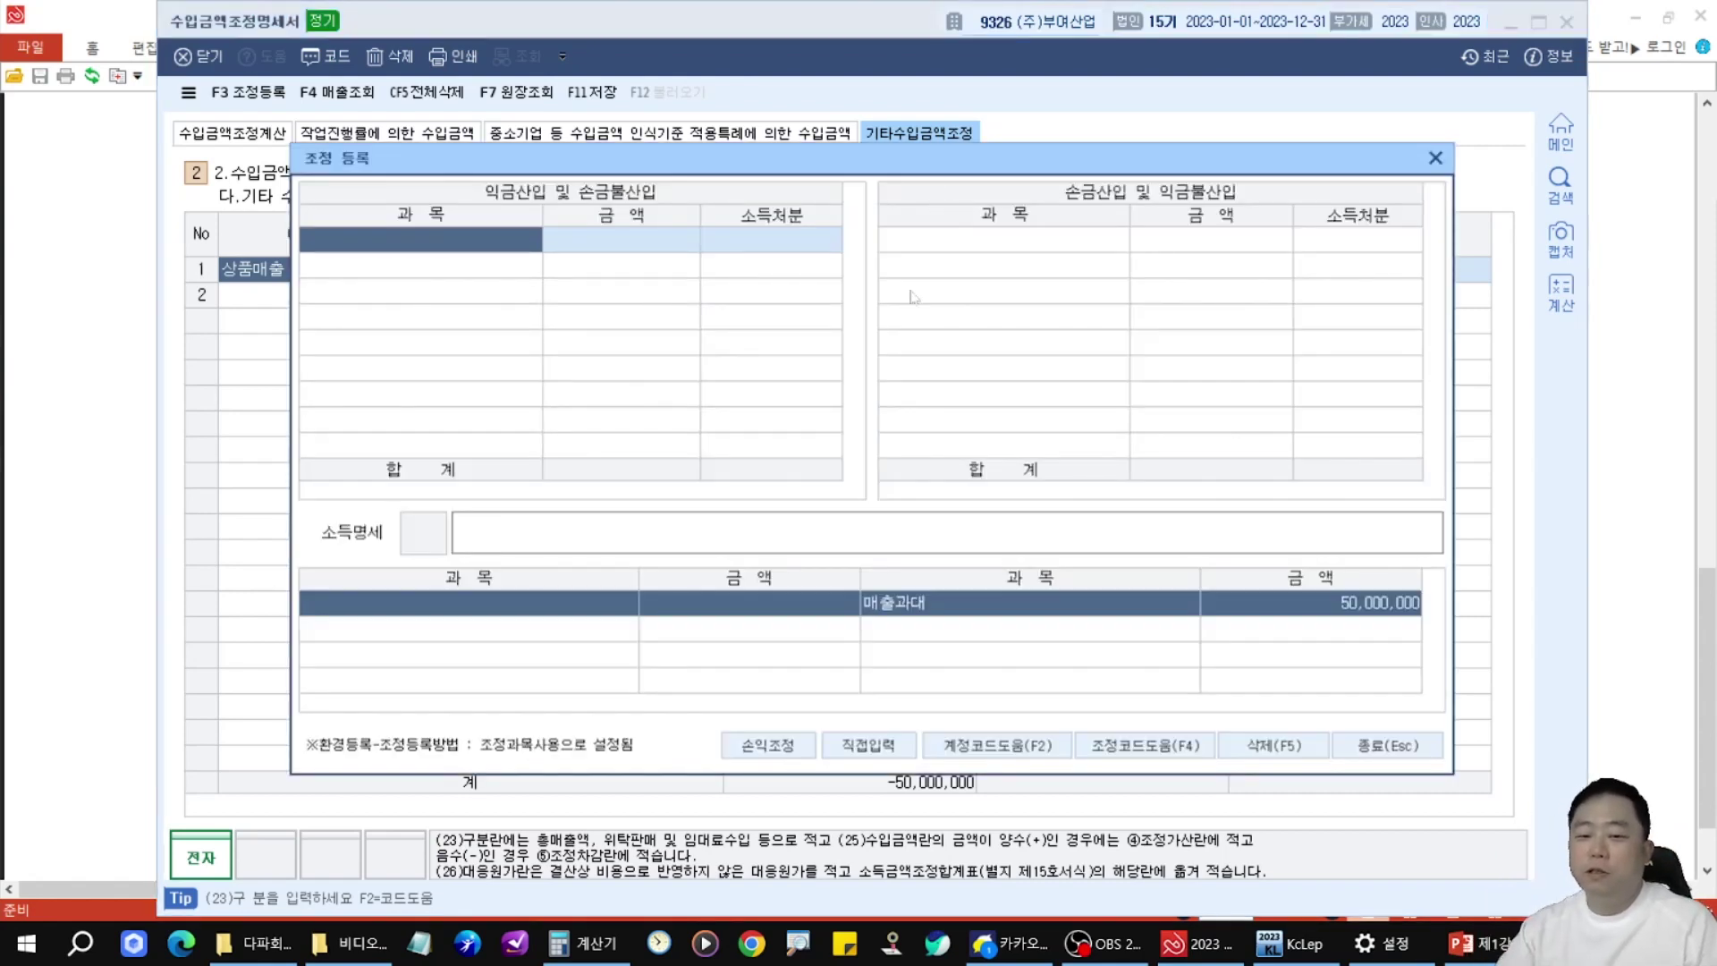
mouse_move(833, 565)
mouse_down()
mouse_move(1352, 672)
mouse_move(1455, 643)
mouse_up()
drag(1133, 562, 1131, 339)
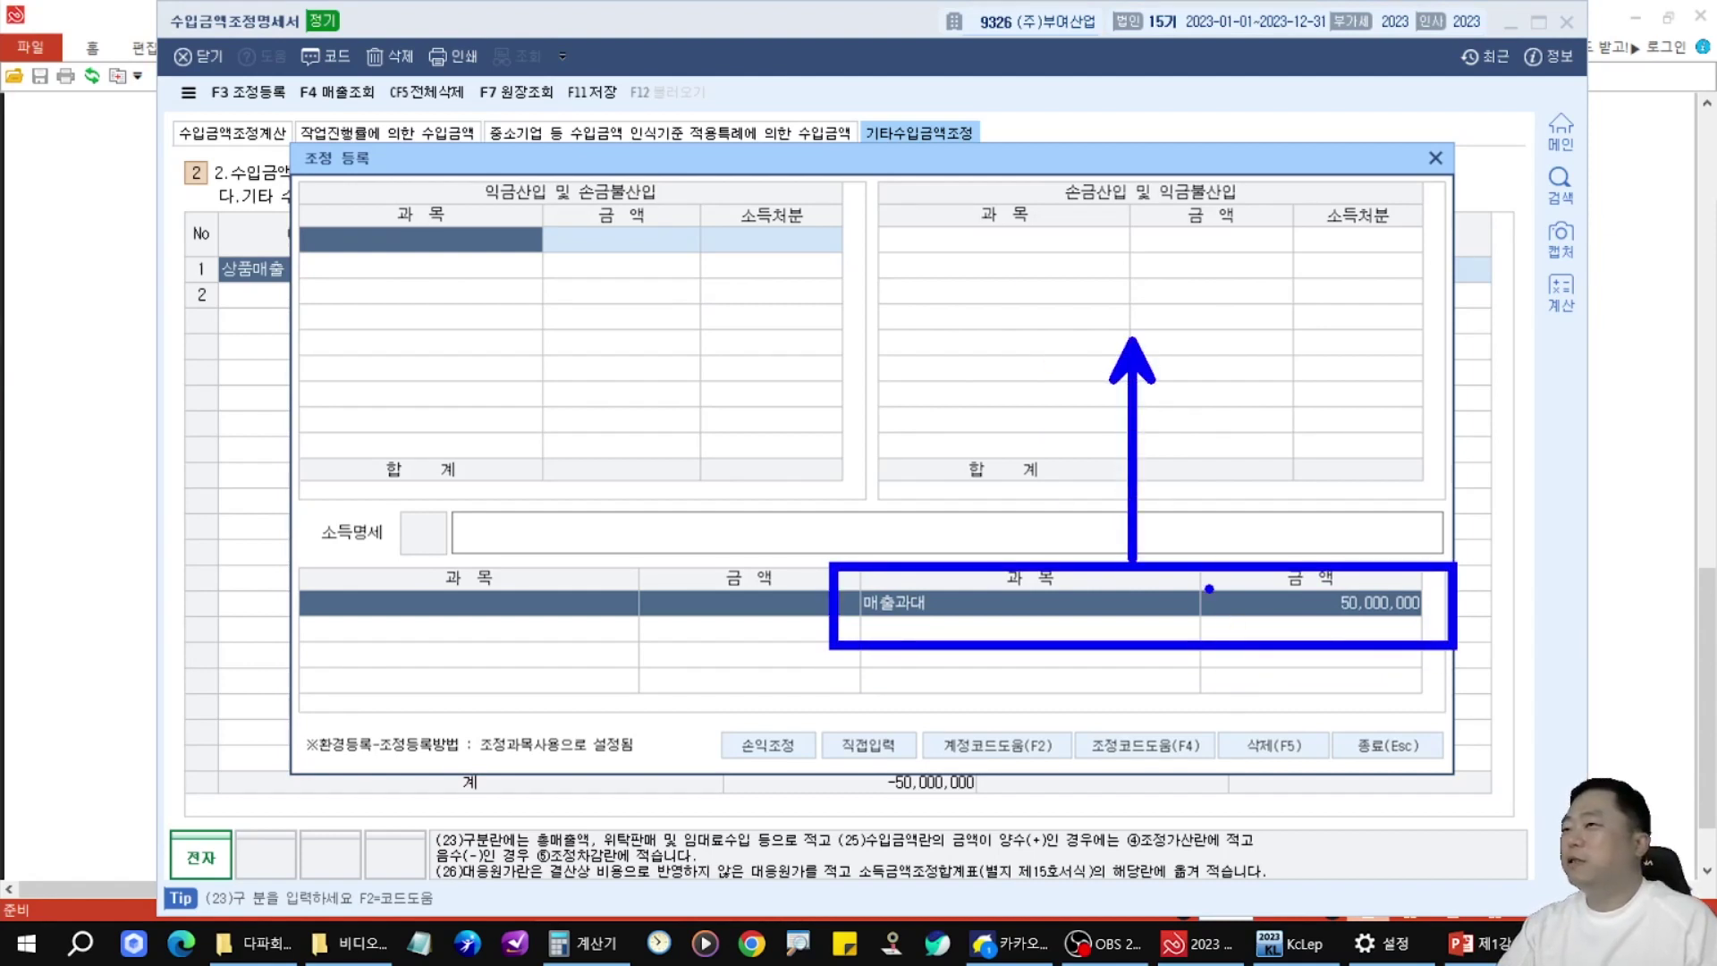
drag(1149, 163, 1260, 214)
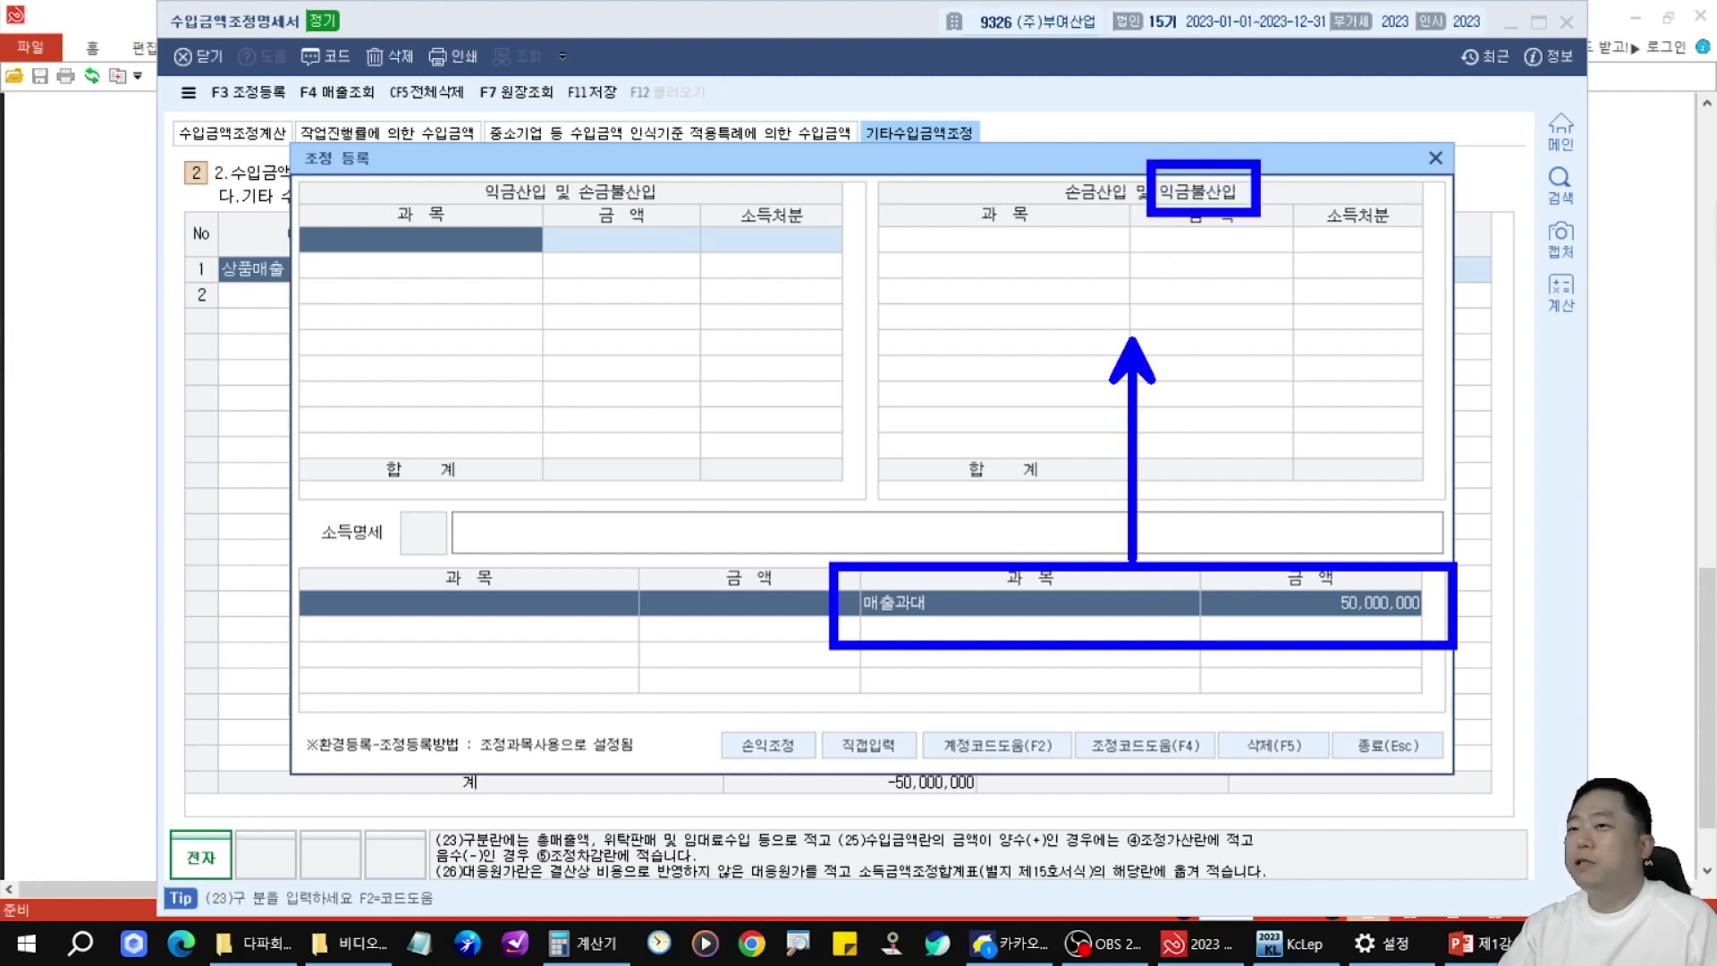
key(Escape)
- Register 상품매출 (상품매출과대계상액을 익금불산입하고 유보처분함) for 50,000,000 as 유보발생 under 손금산입 및 익금불산입
click(1061, 247)
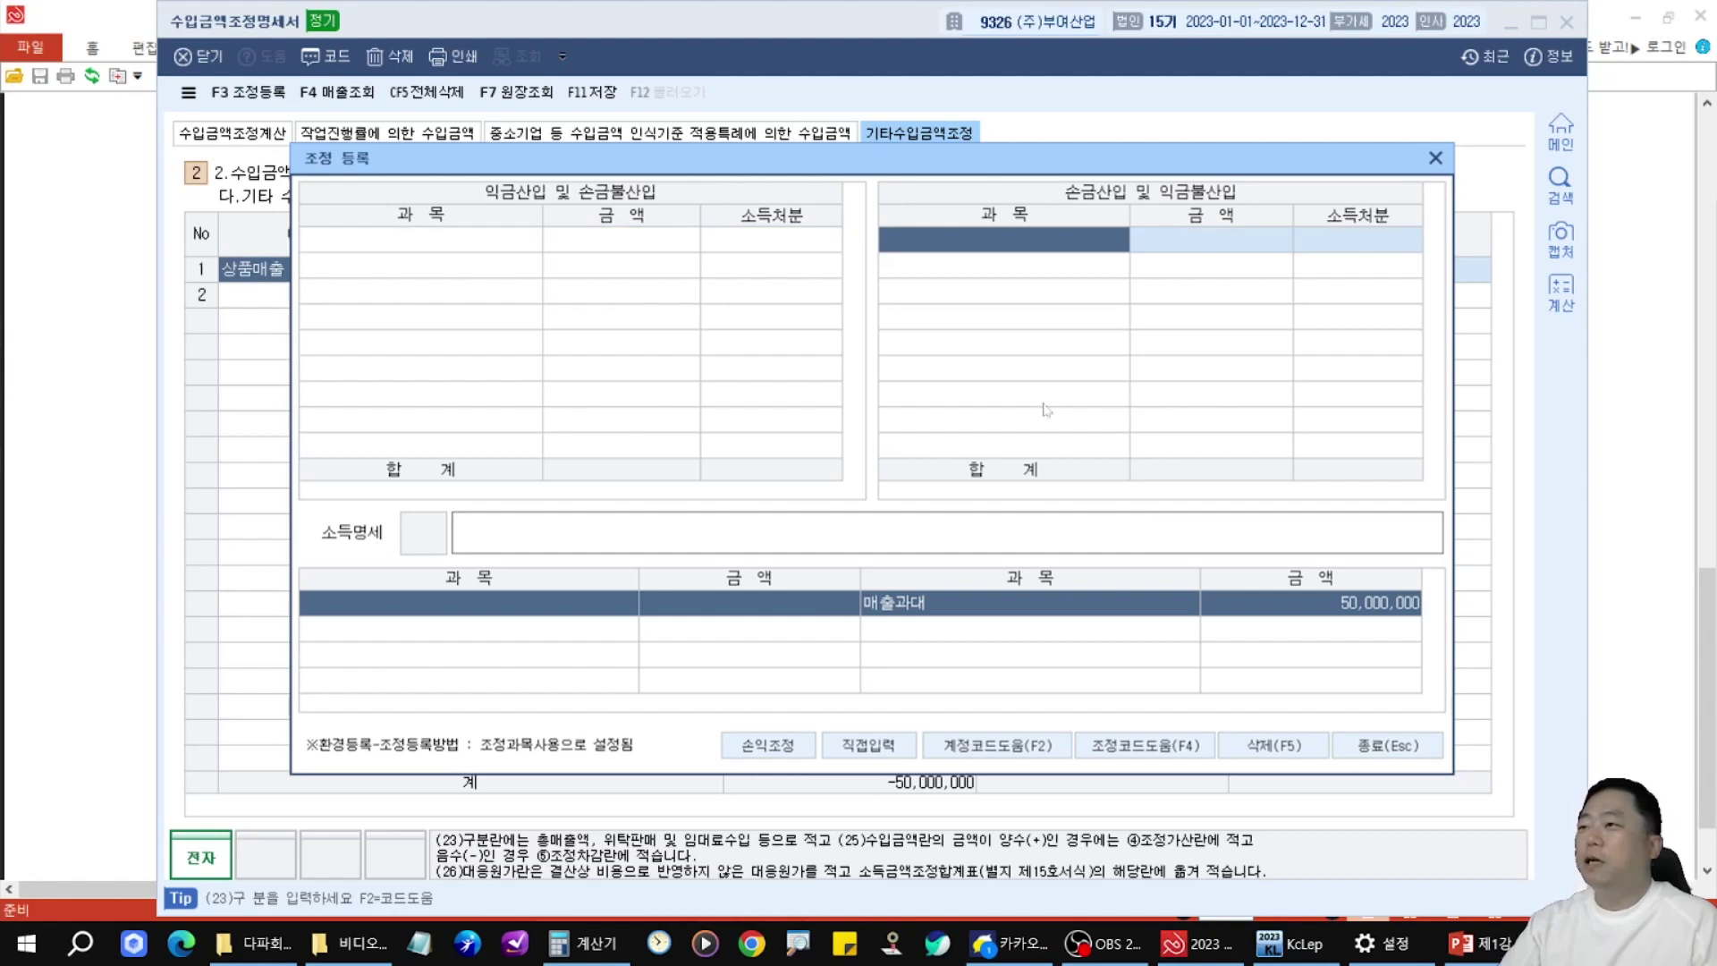
text(상)
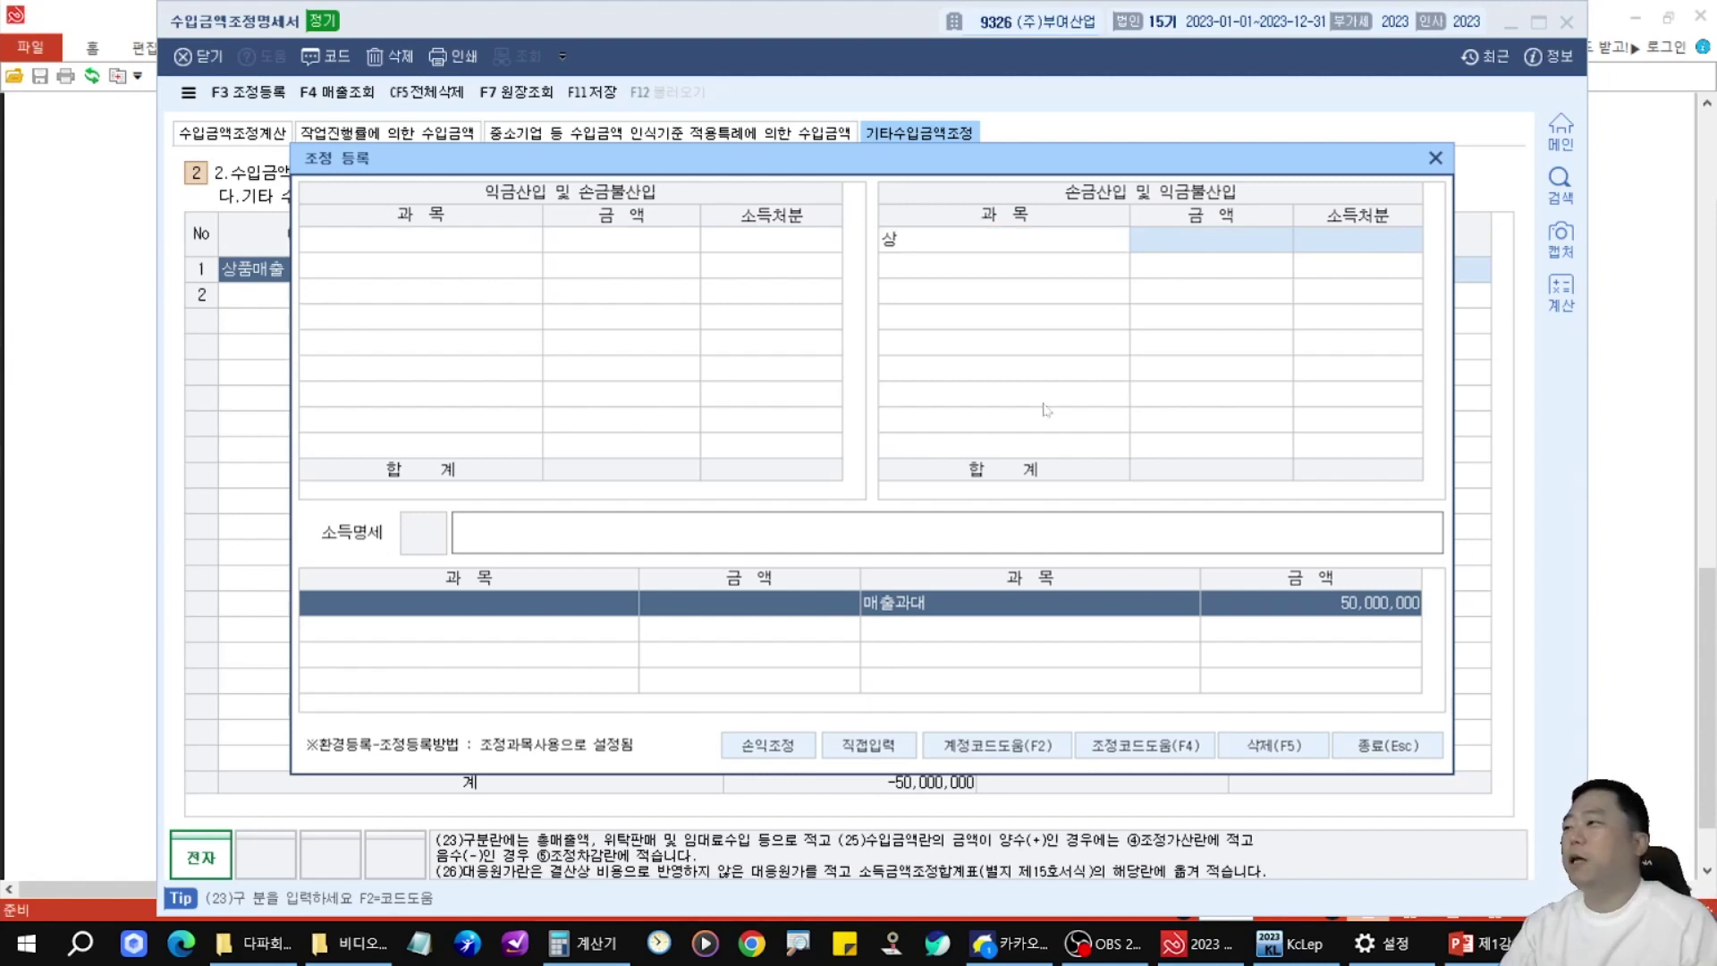
key(Return)
key(Down)
key(Down)
key(Down)
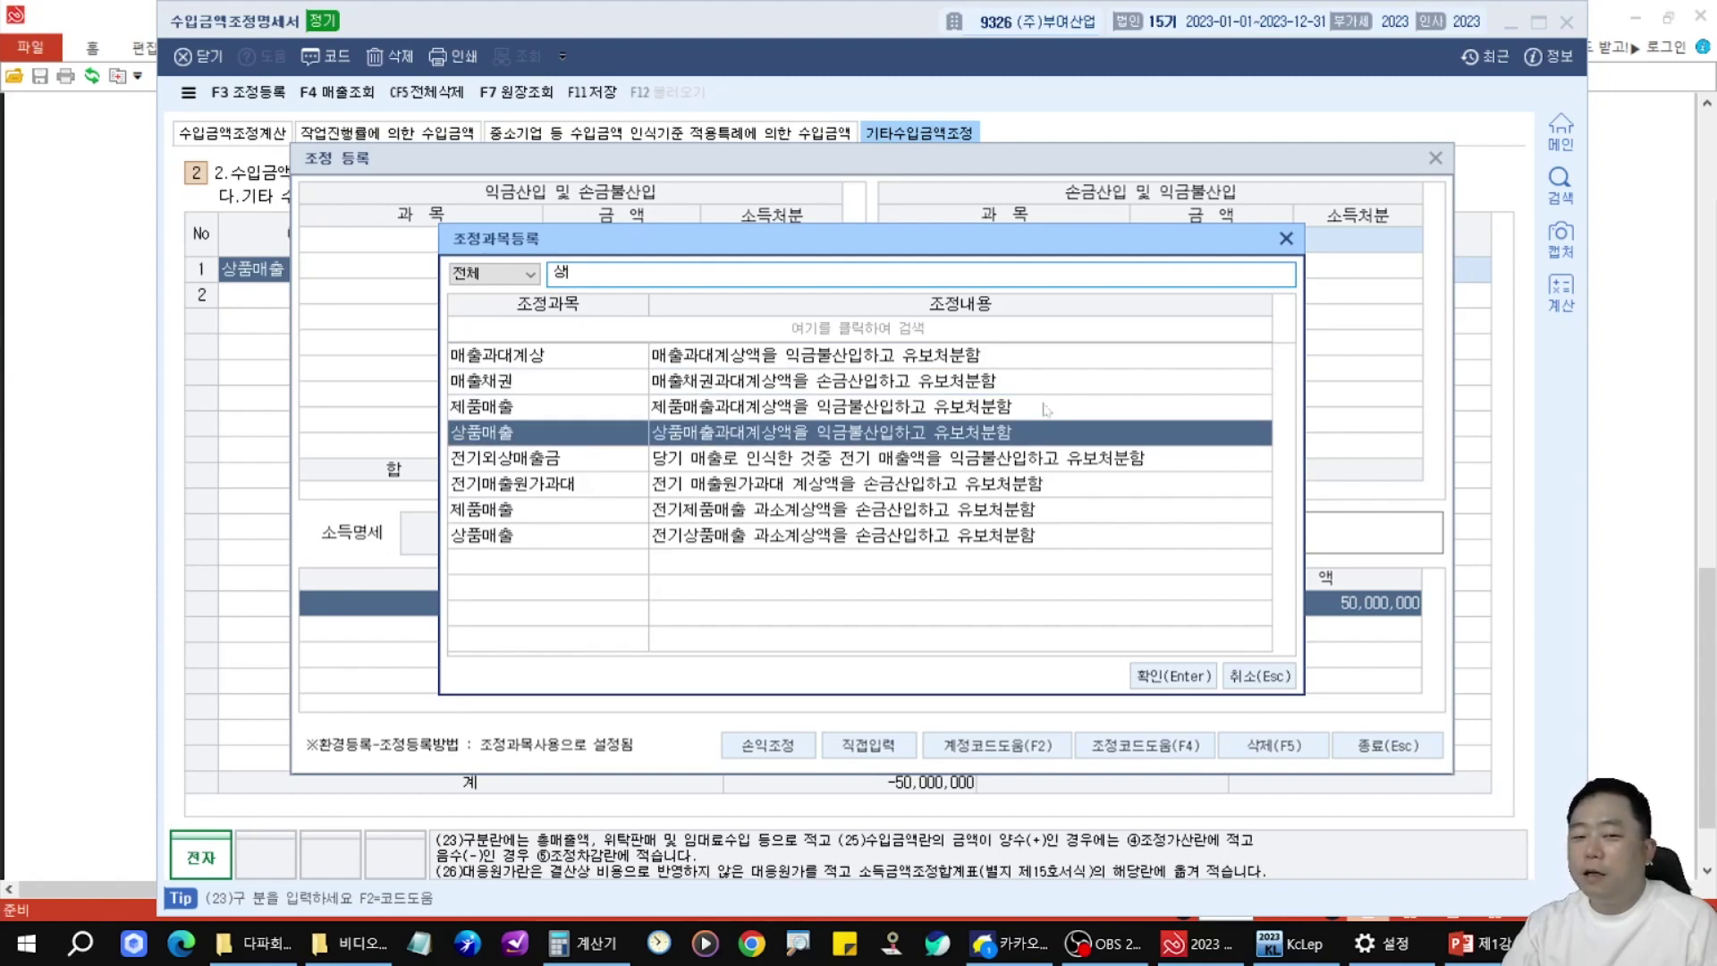
key(Up)
key(Up)
key(Up)
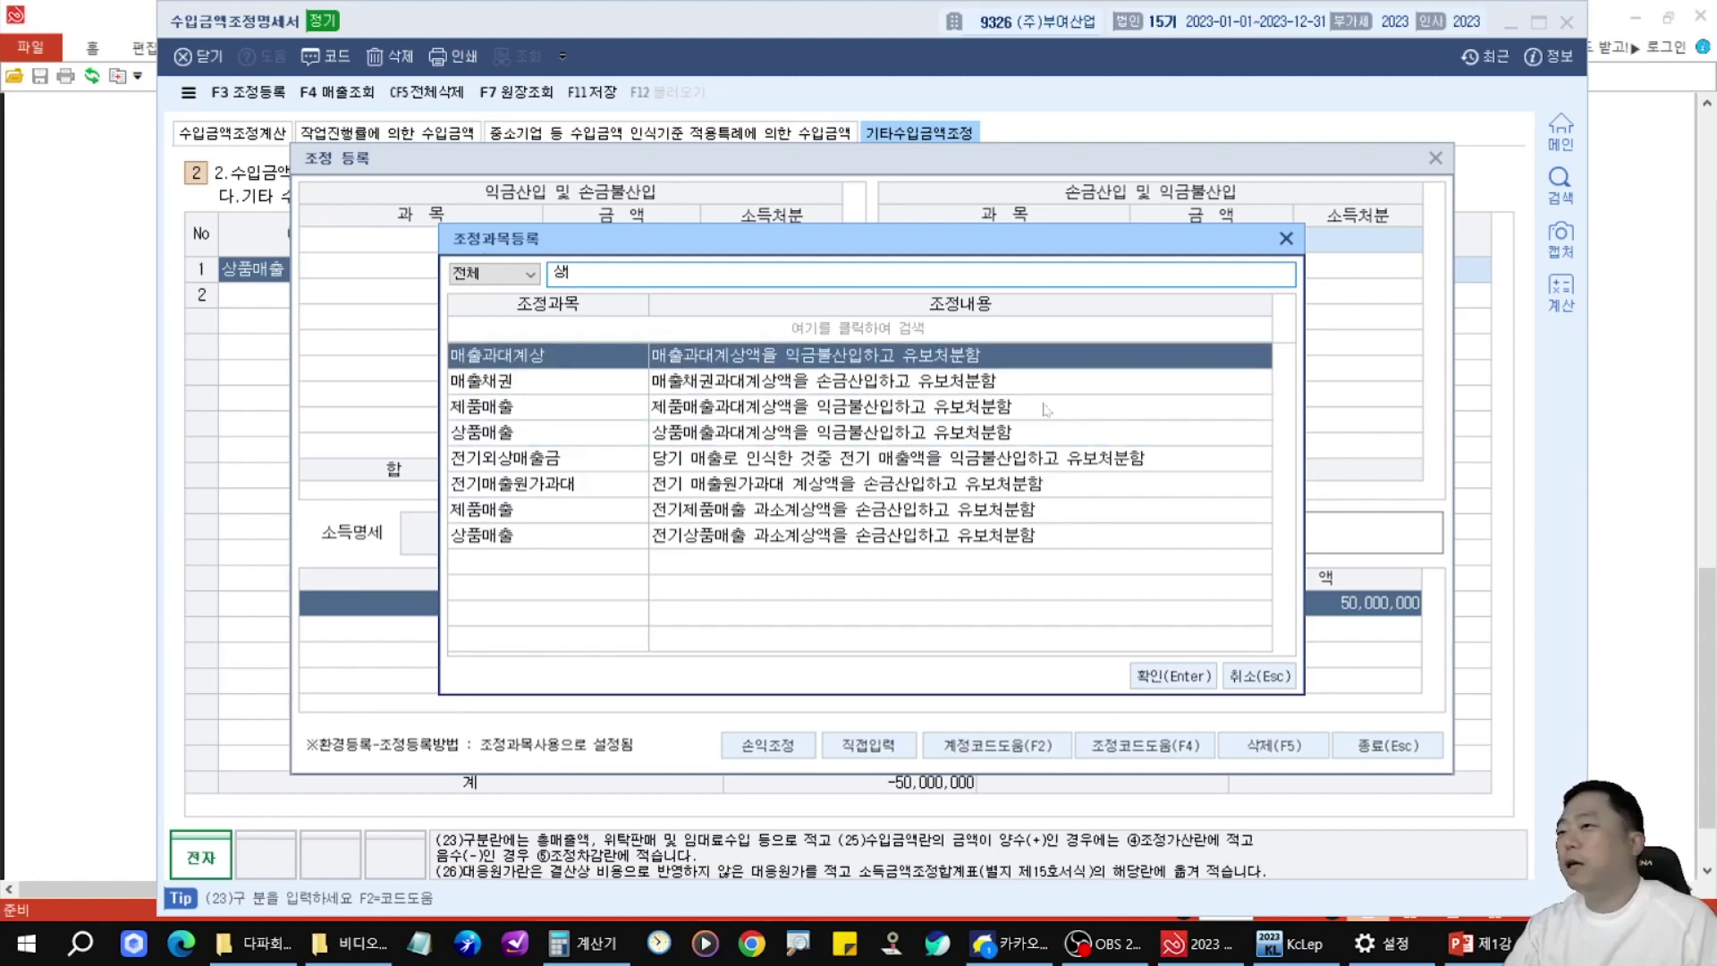
key(Down)
key(Down)
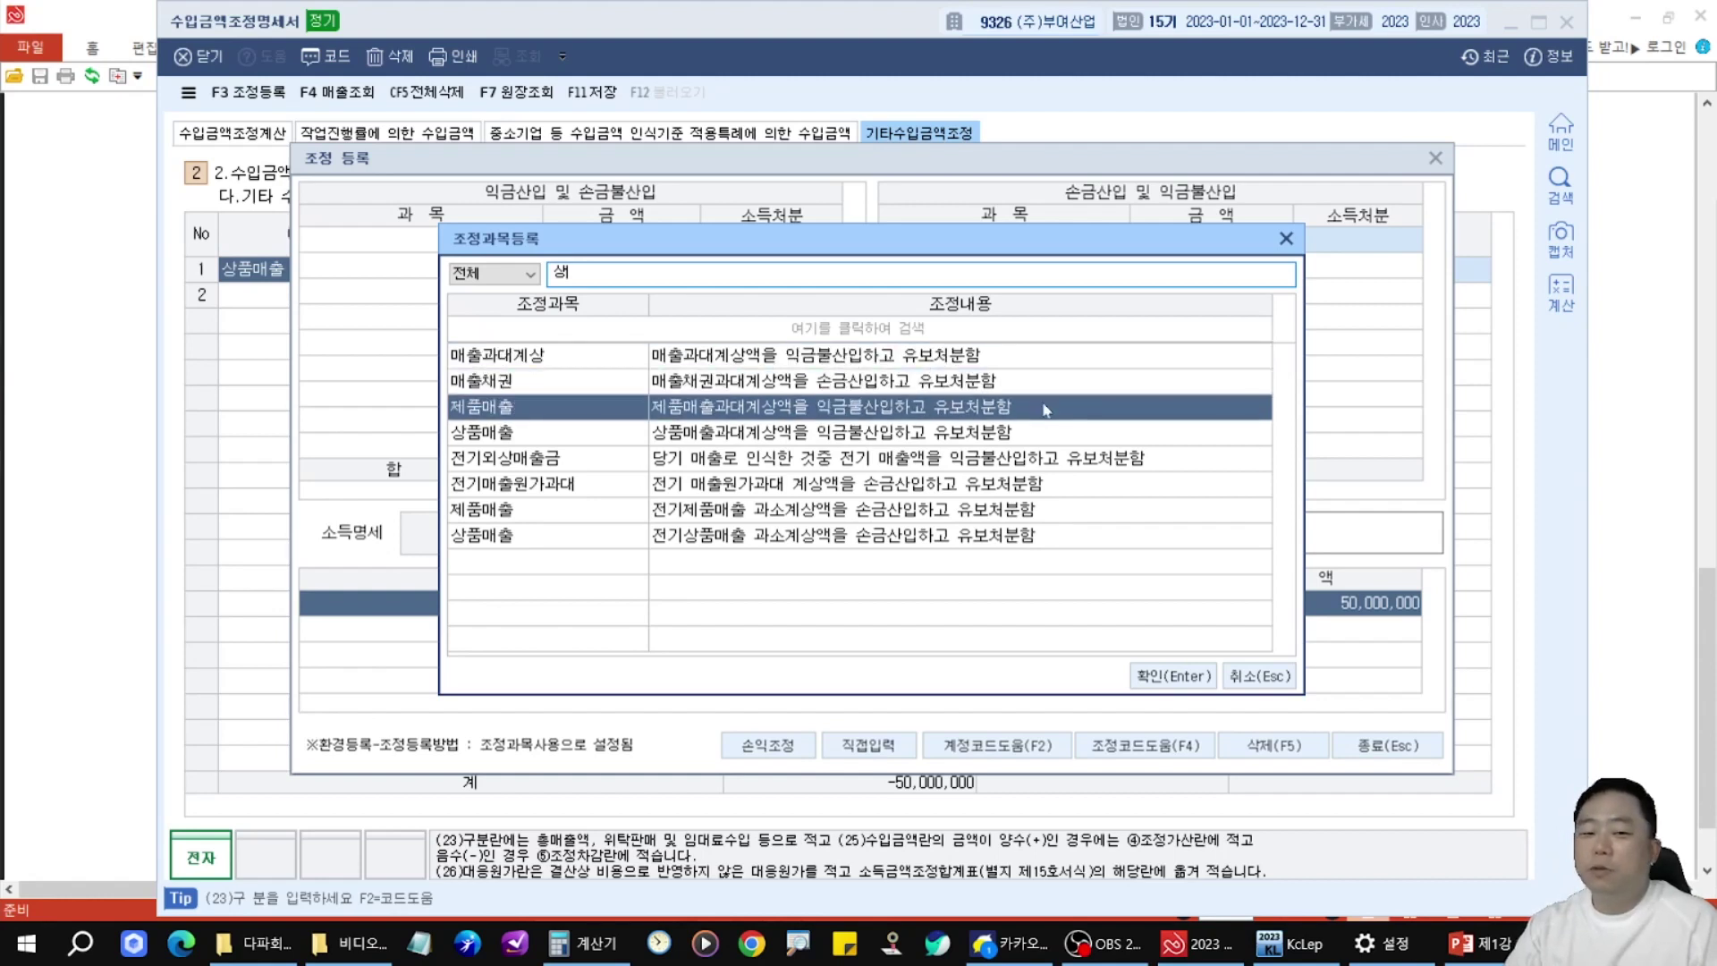
key(Down)
key(Up)
key(Up)
key(Up)
key(Down)
key(Down)
key(Down)
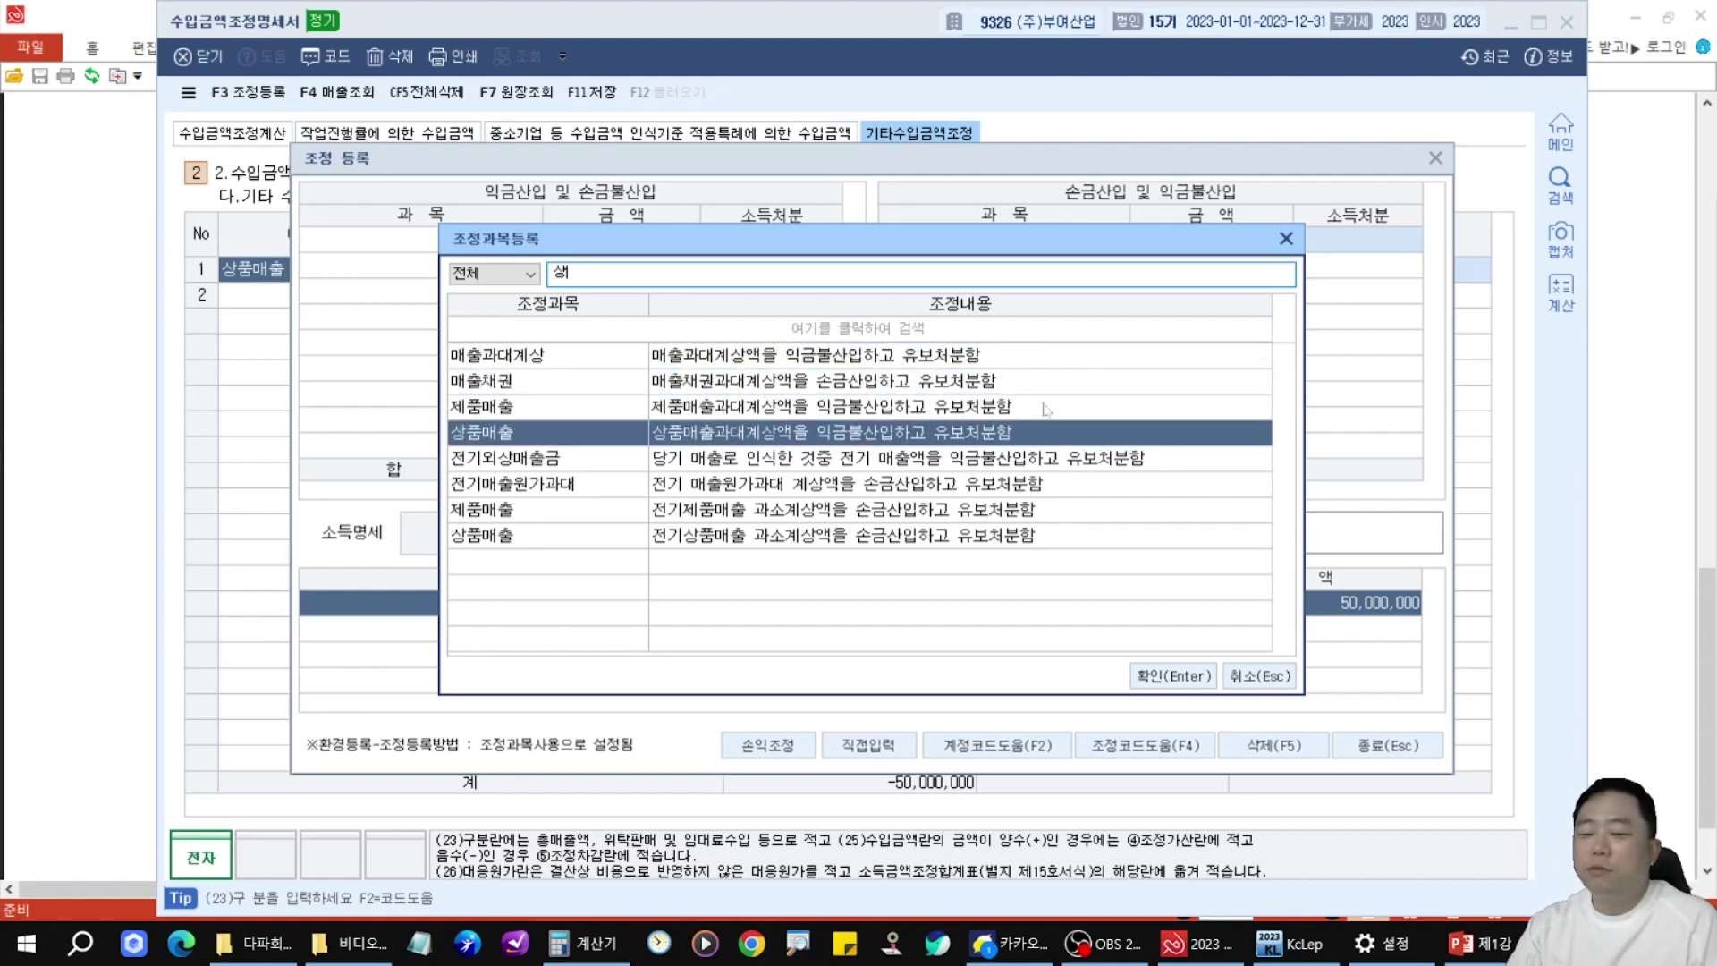
key(Return)
text(50000000)
key(Return)
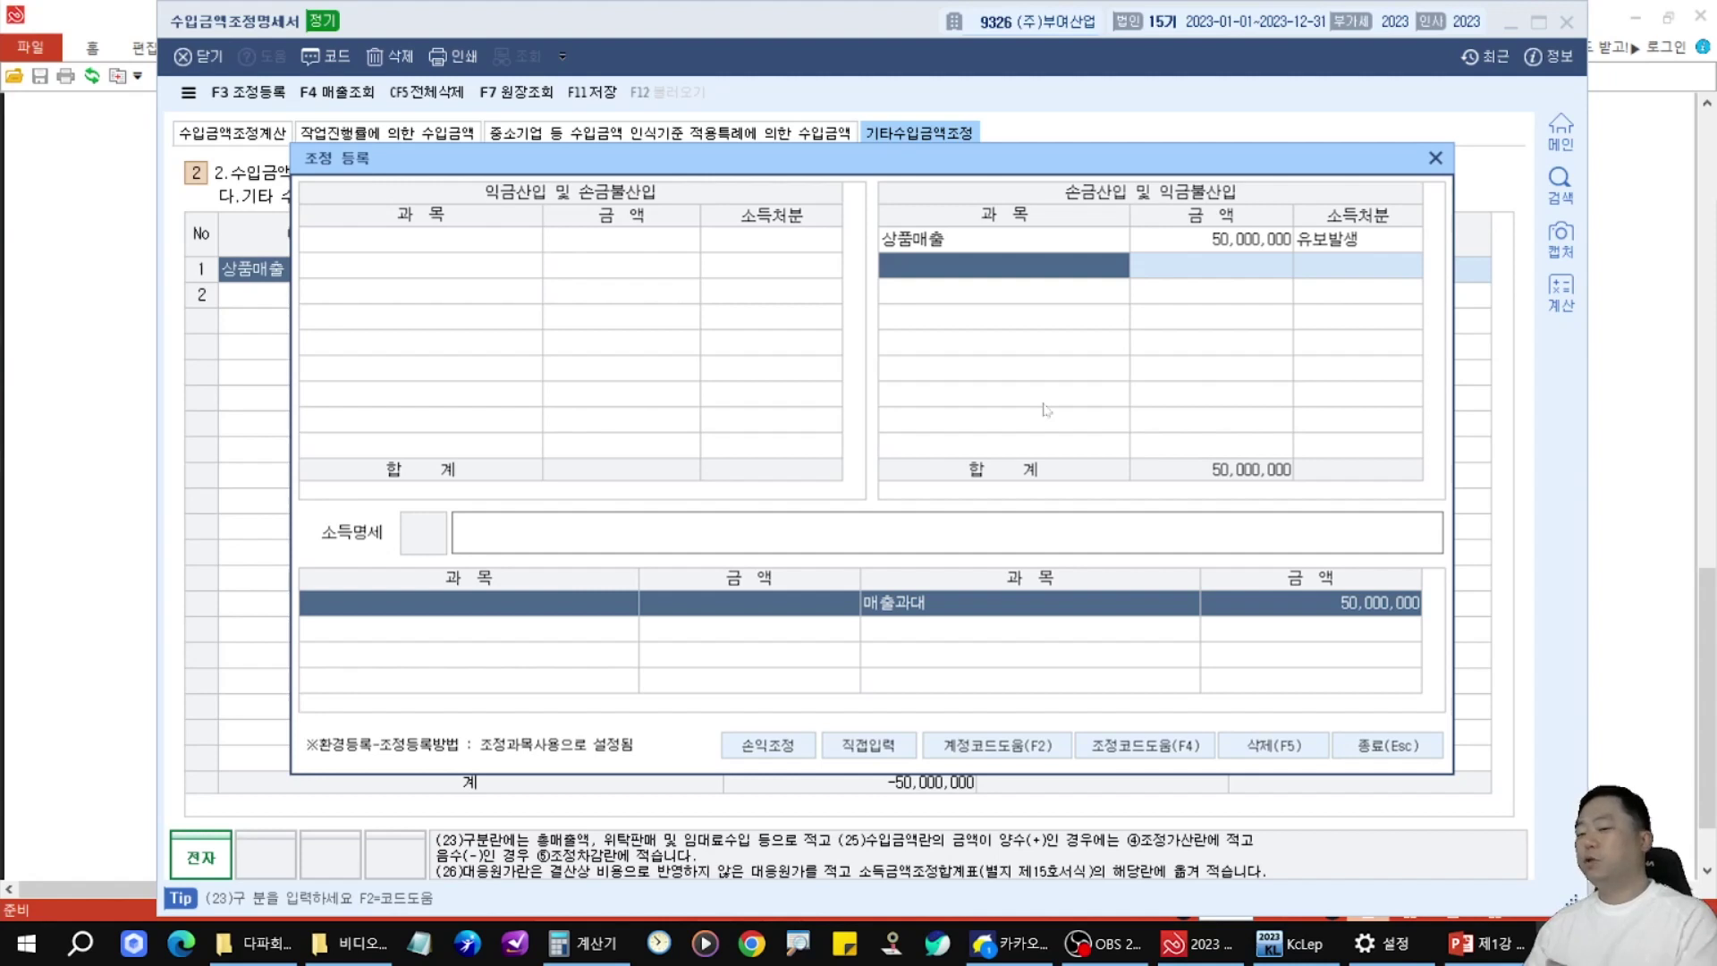
- Review the 소득처분 and 소득명세 of the registered 상품매출 adjustment, and close 조정 등록
drag(1312, 258, 1217, 454)
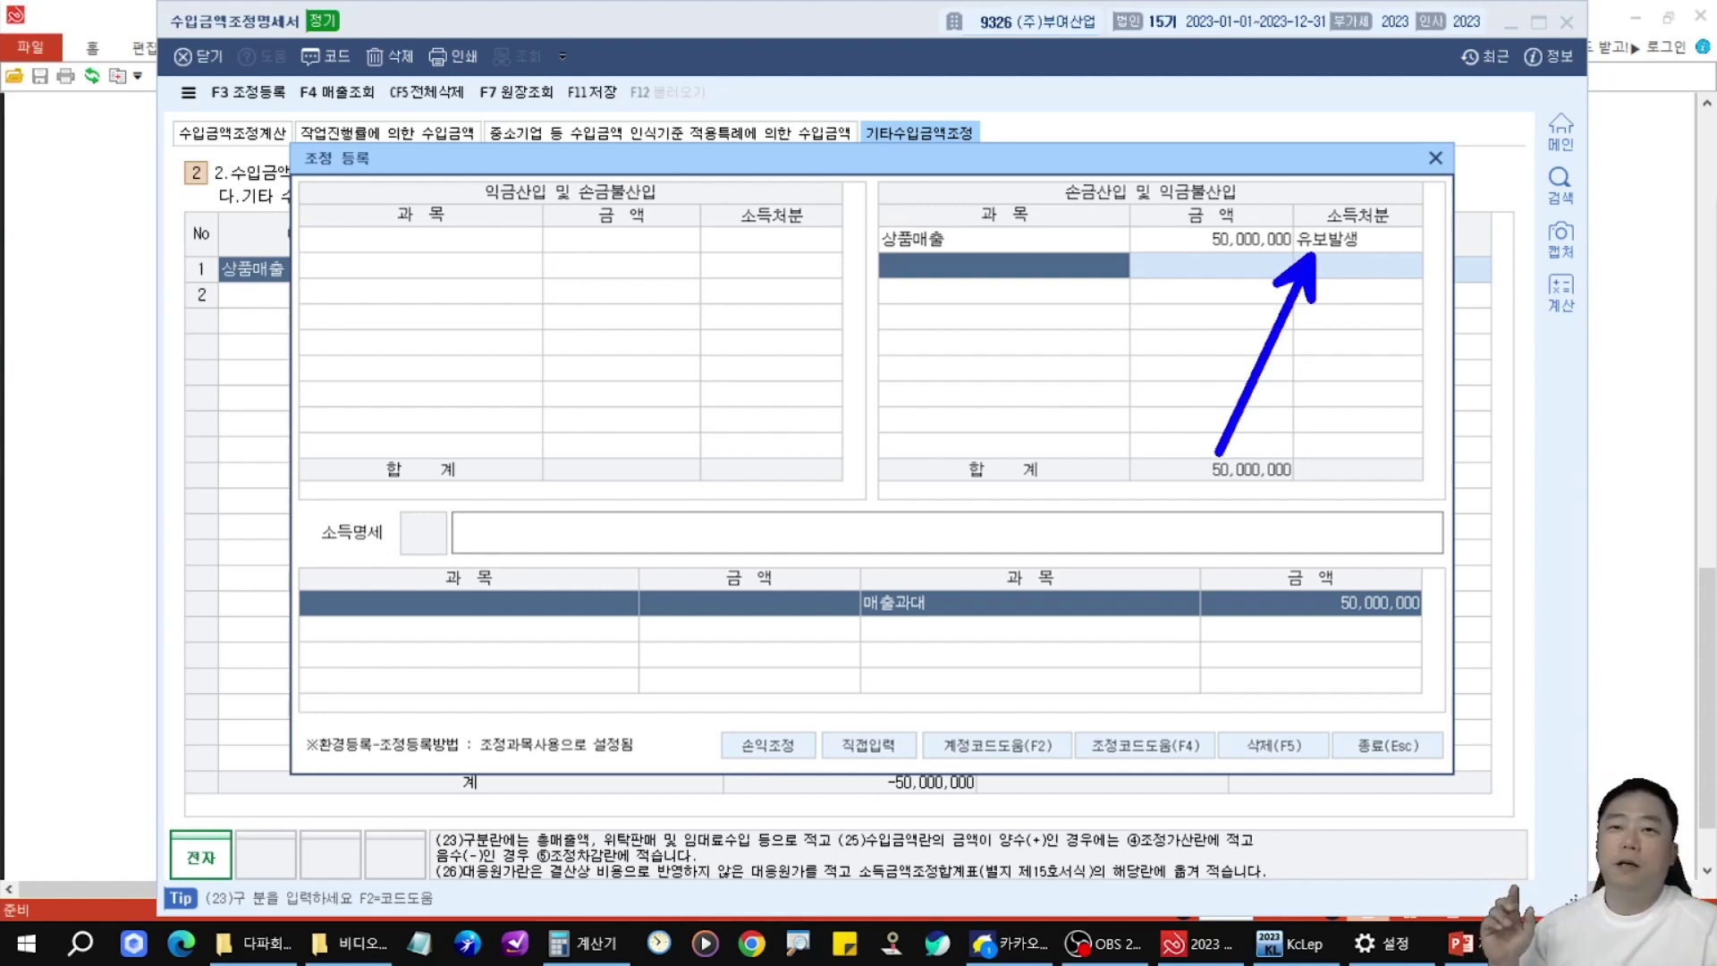
key(Escape)
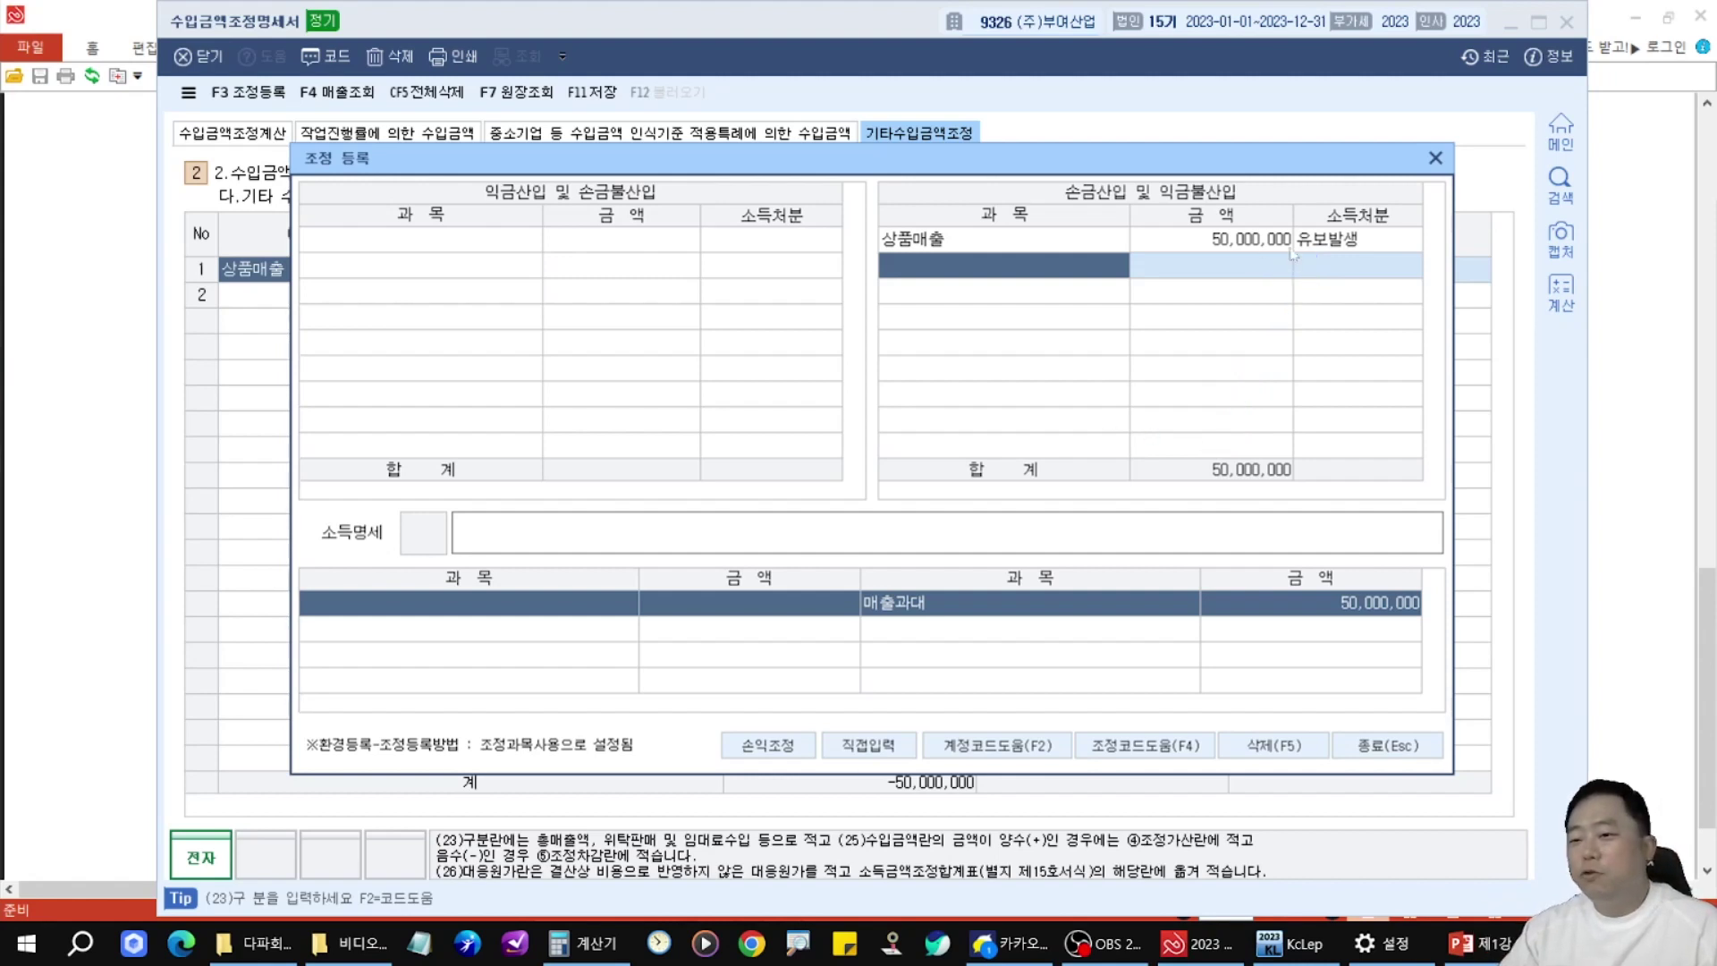
click(1035, 246)
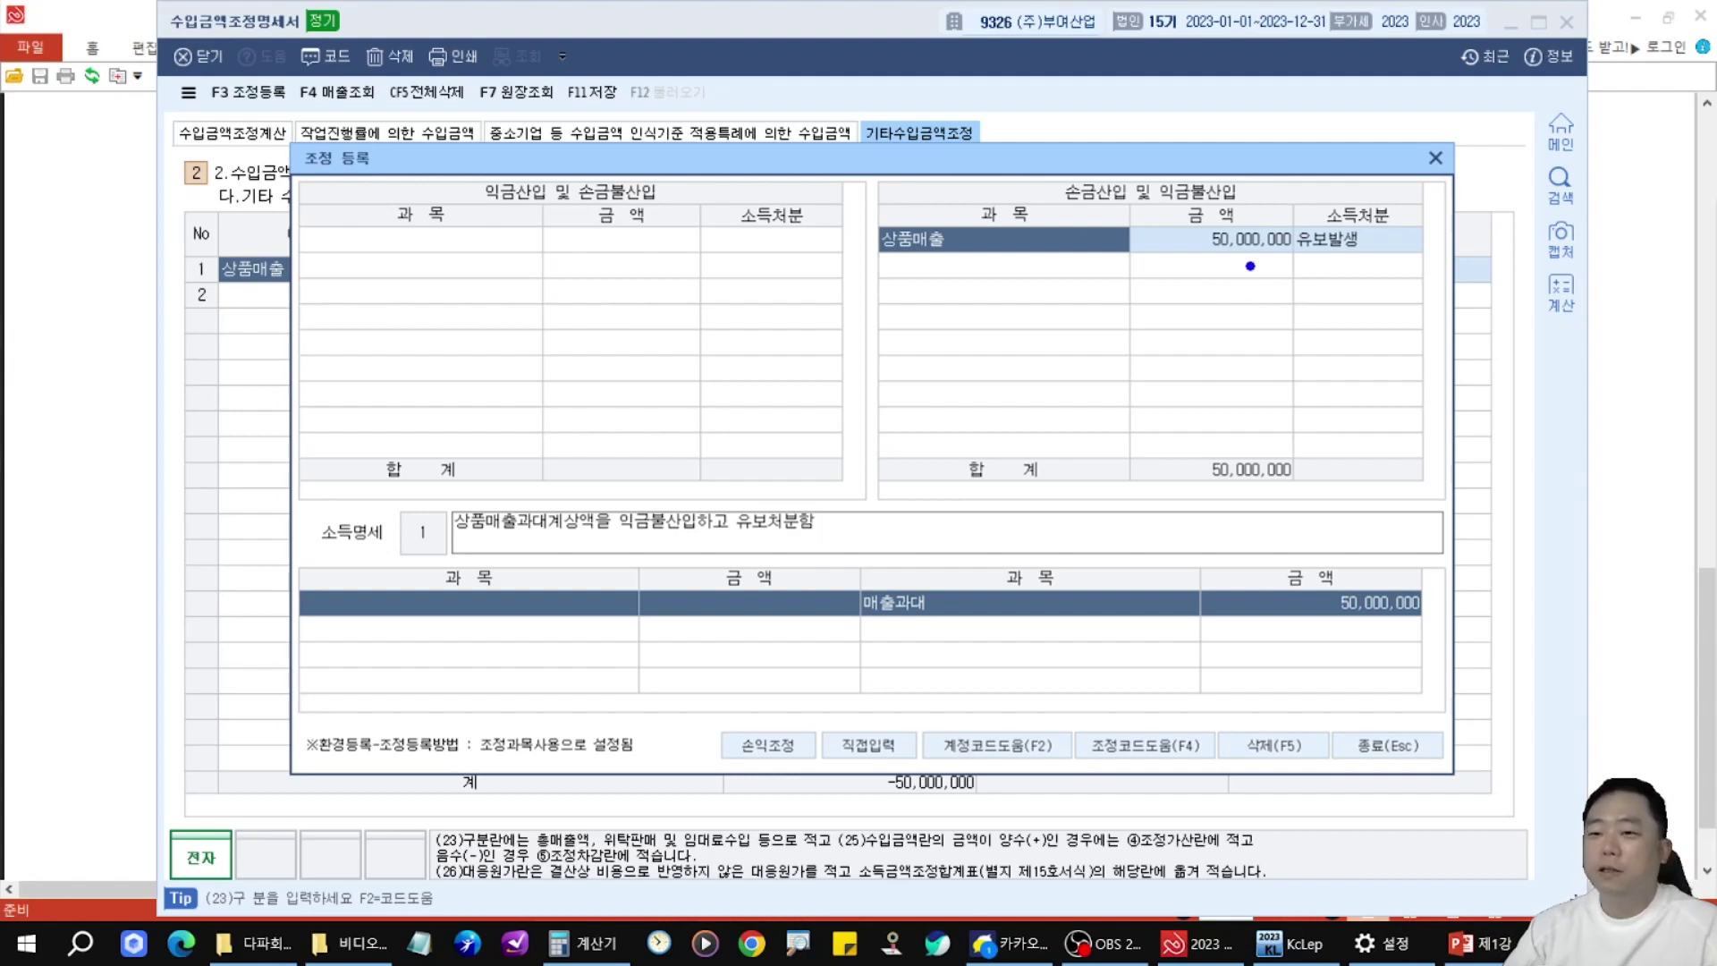
mouse_move(908, 254)
mouse_down()
mouse_move(798, 356)
mouse_move(781, 322)
mouse_move(749, 363)
mouse_move(809, 422)
mouse_up()
drag(1279, 262, 1419, 261)
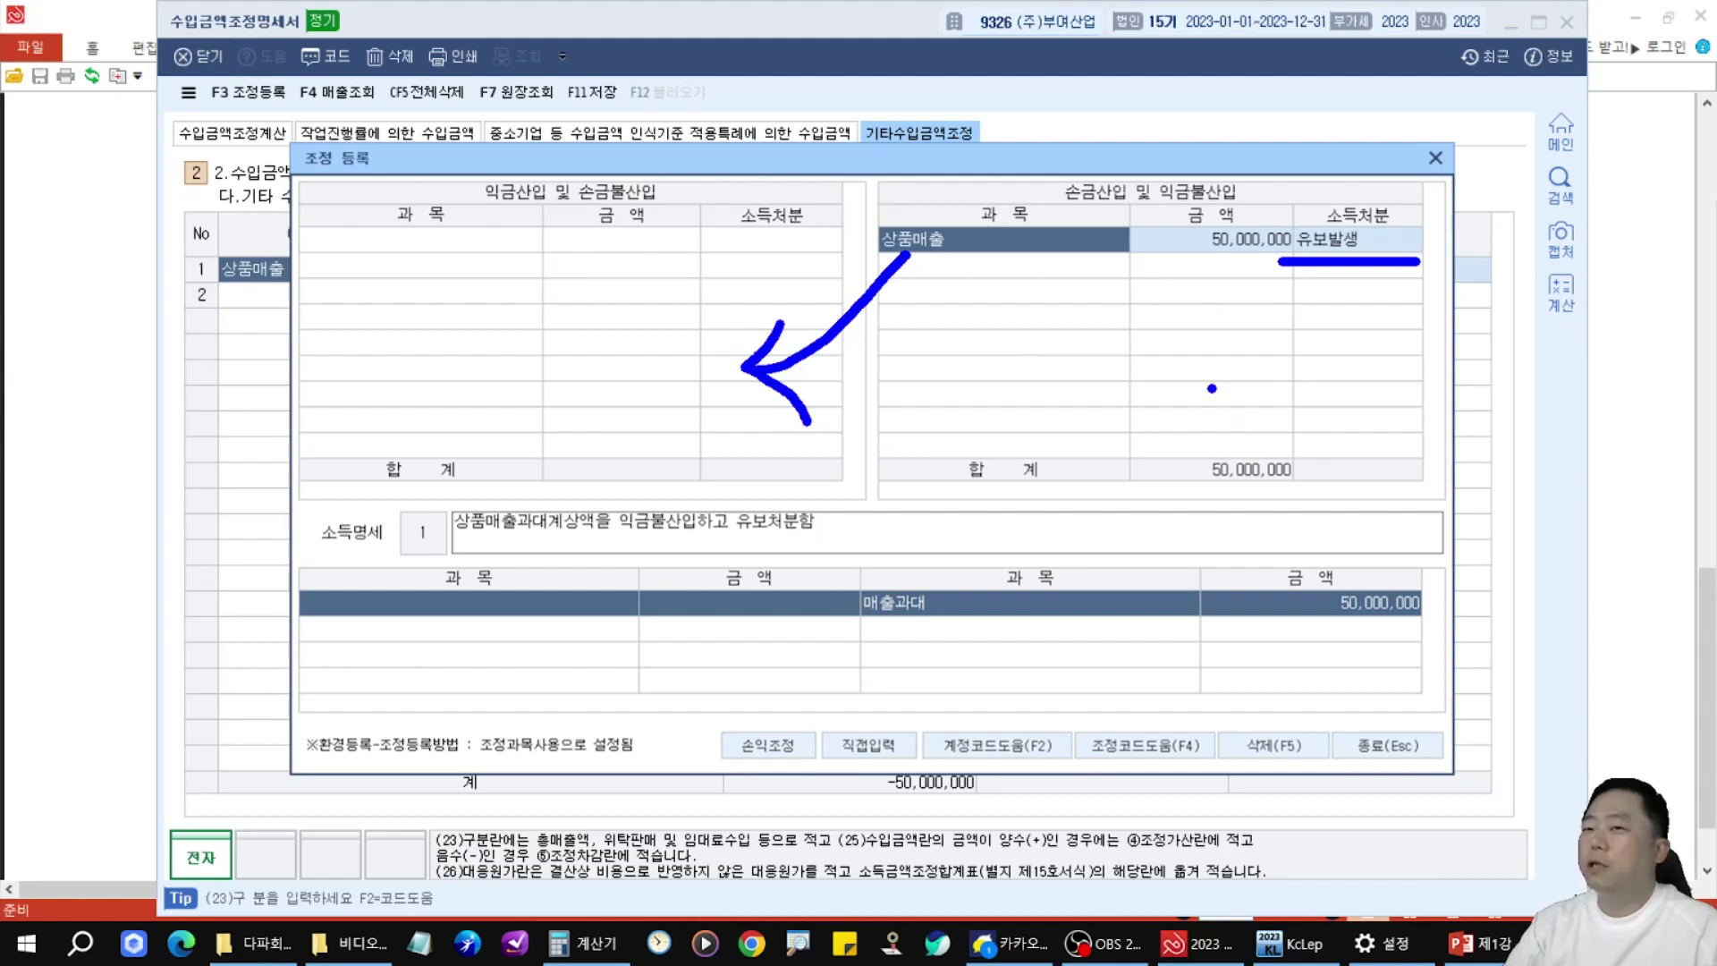
mouse_move(360, 253)
mouse_down()
mouse_move(491, 315)
mouse_move(533, 254)
mouse_move(679, 319)
mouse_move(695, 256)
mouse_move(711, 257)
mouse_up()
drag(790, 296, 843, 315)
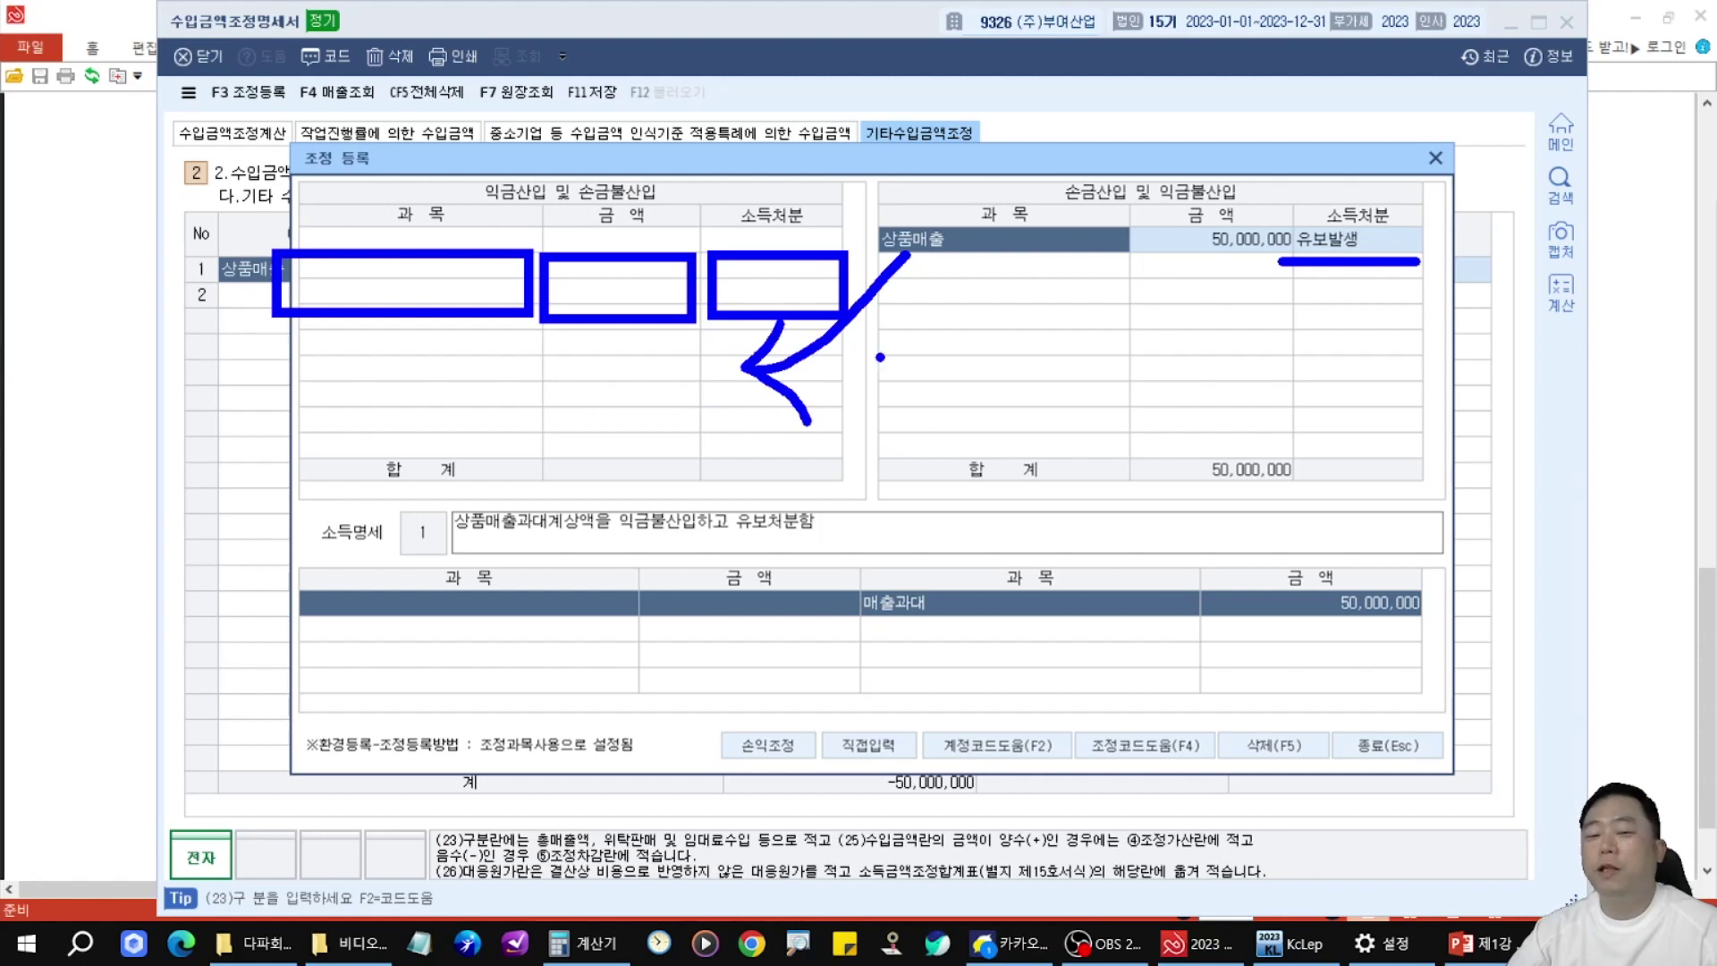
key(Escape)
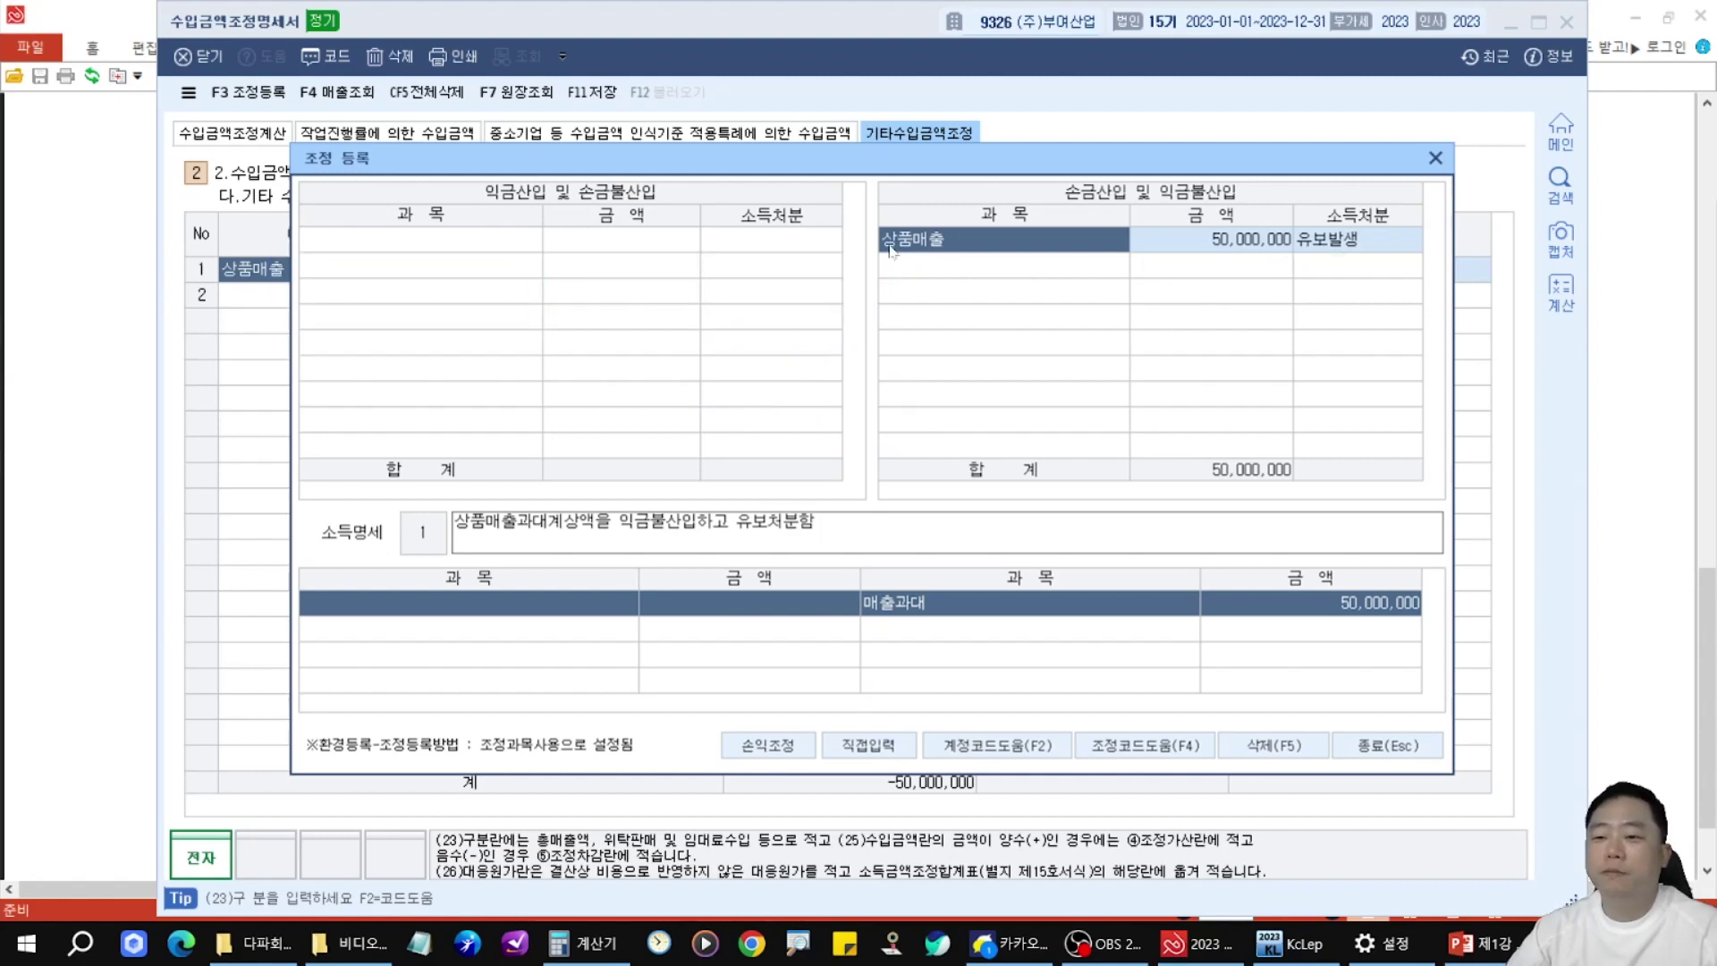
click(1436, 158)
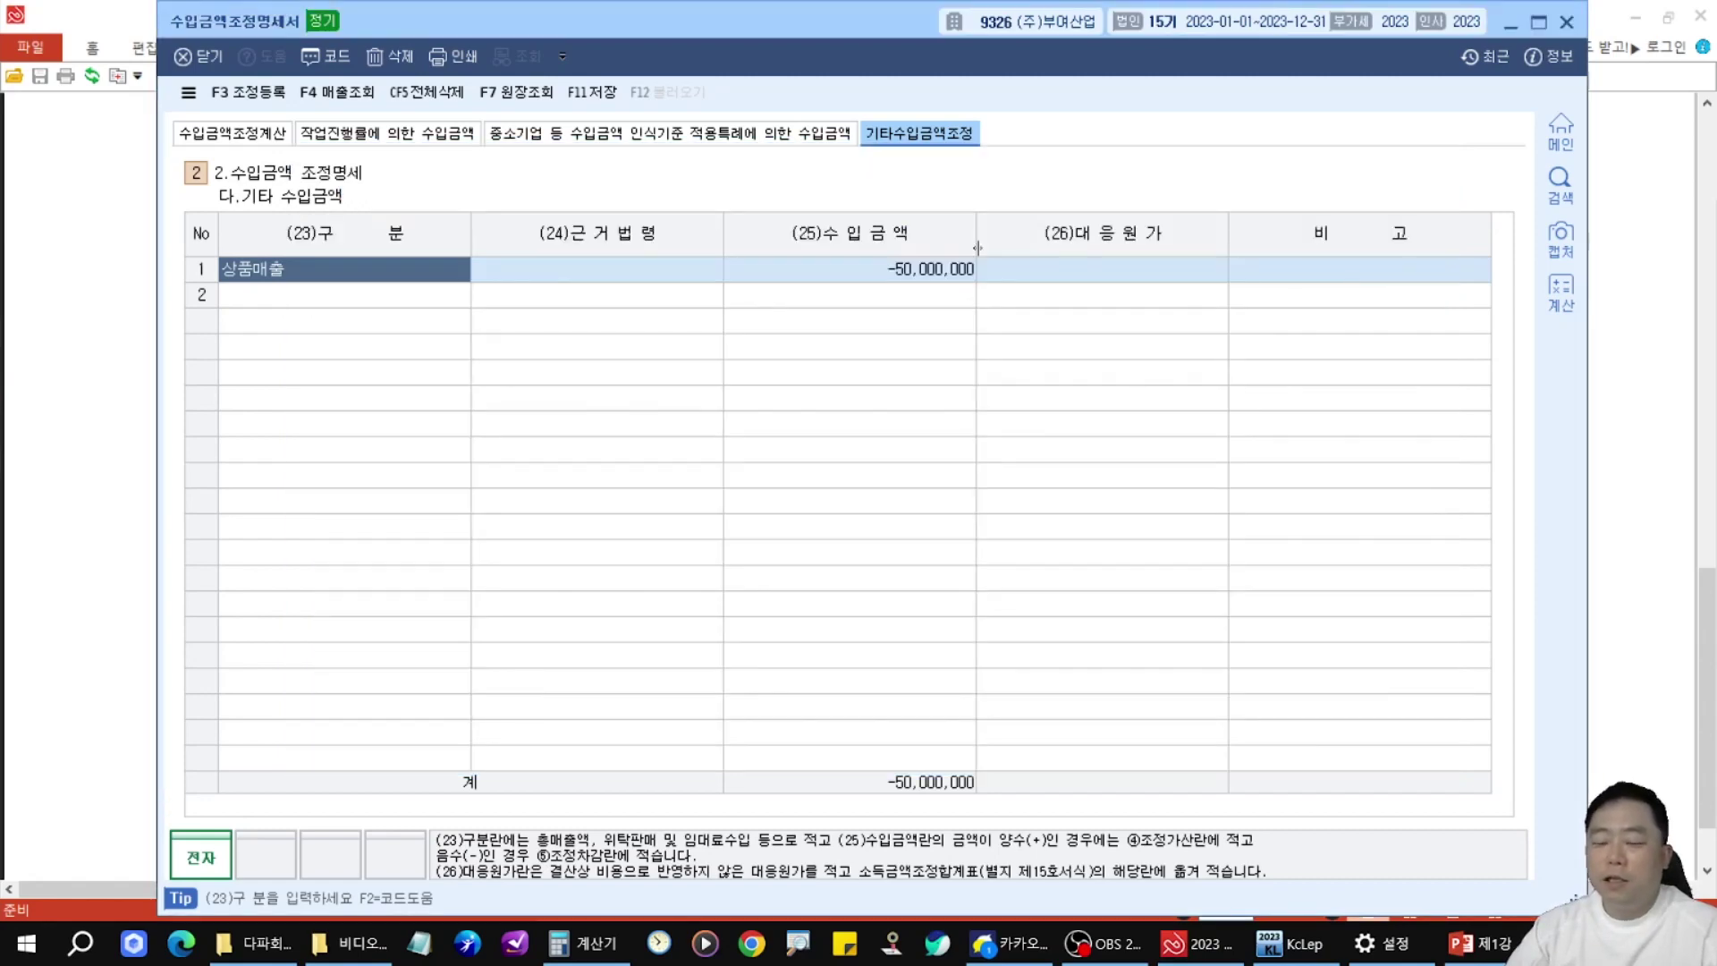
- Switch to the PDF and read item (3) about the 시송품 sale left out of the 결산재무제표
key(alt+Tab)
scroll(681, 223, down, 2)
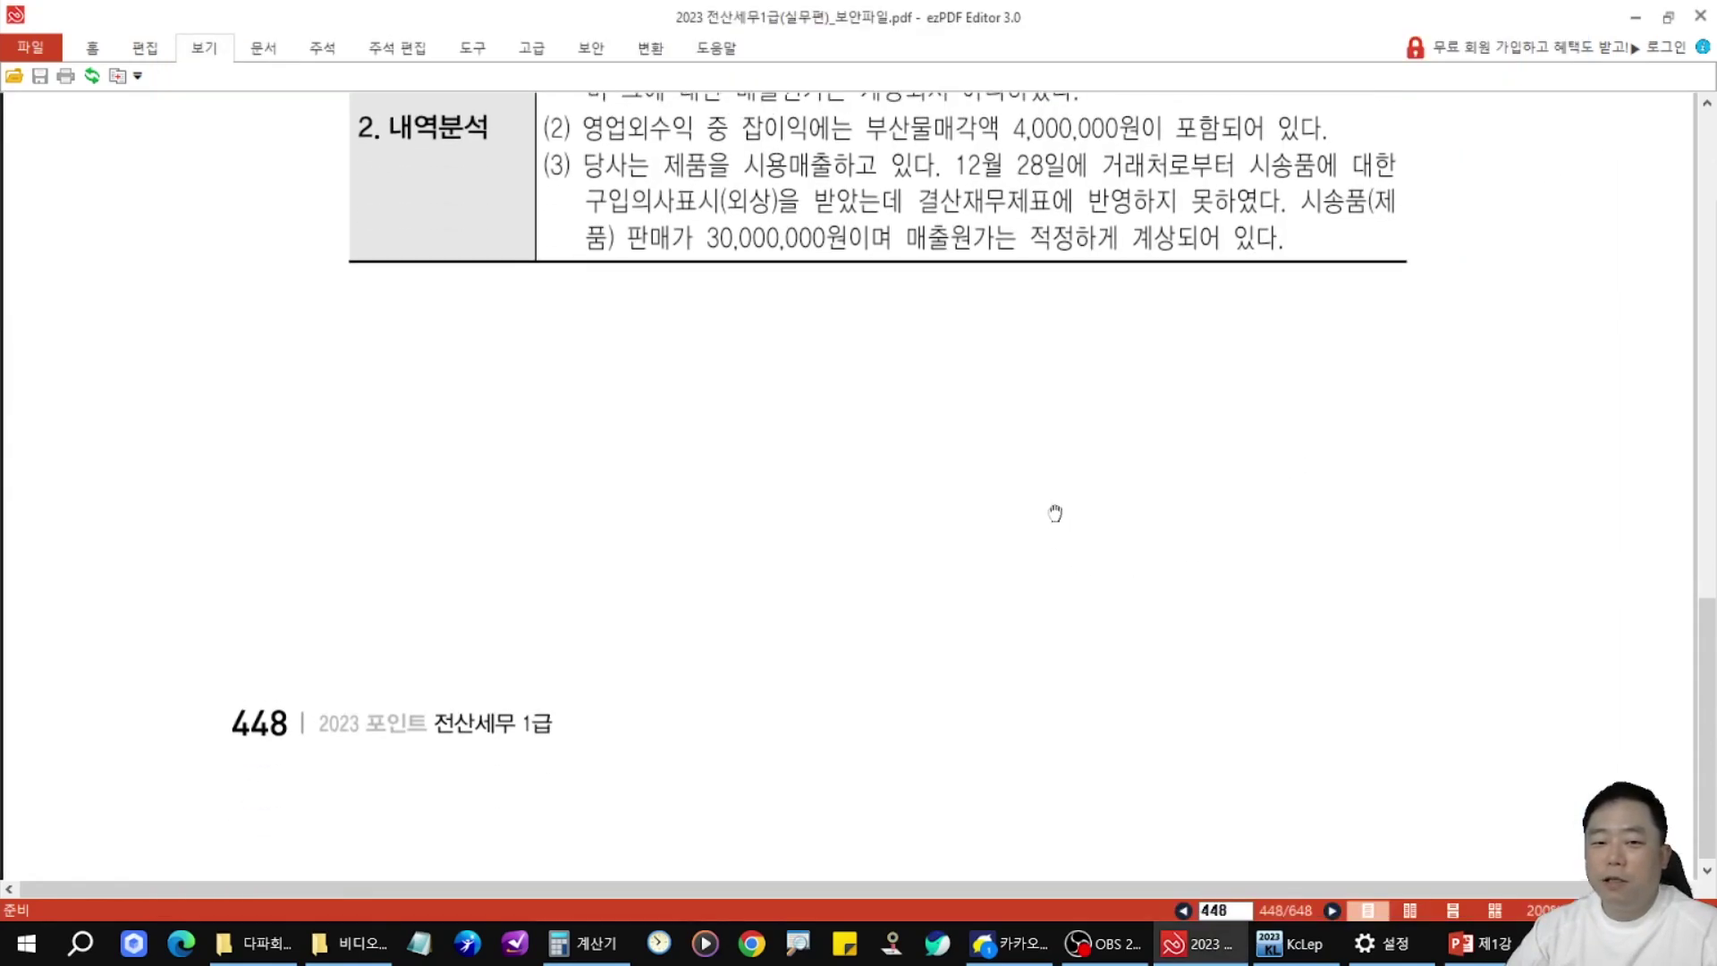
scroll(680, 288, up, 2)
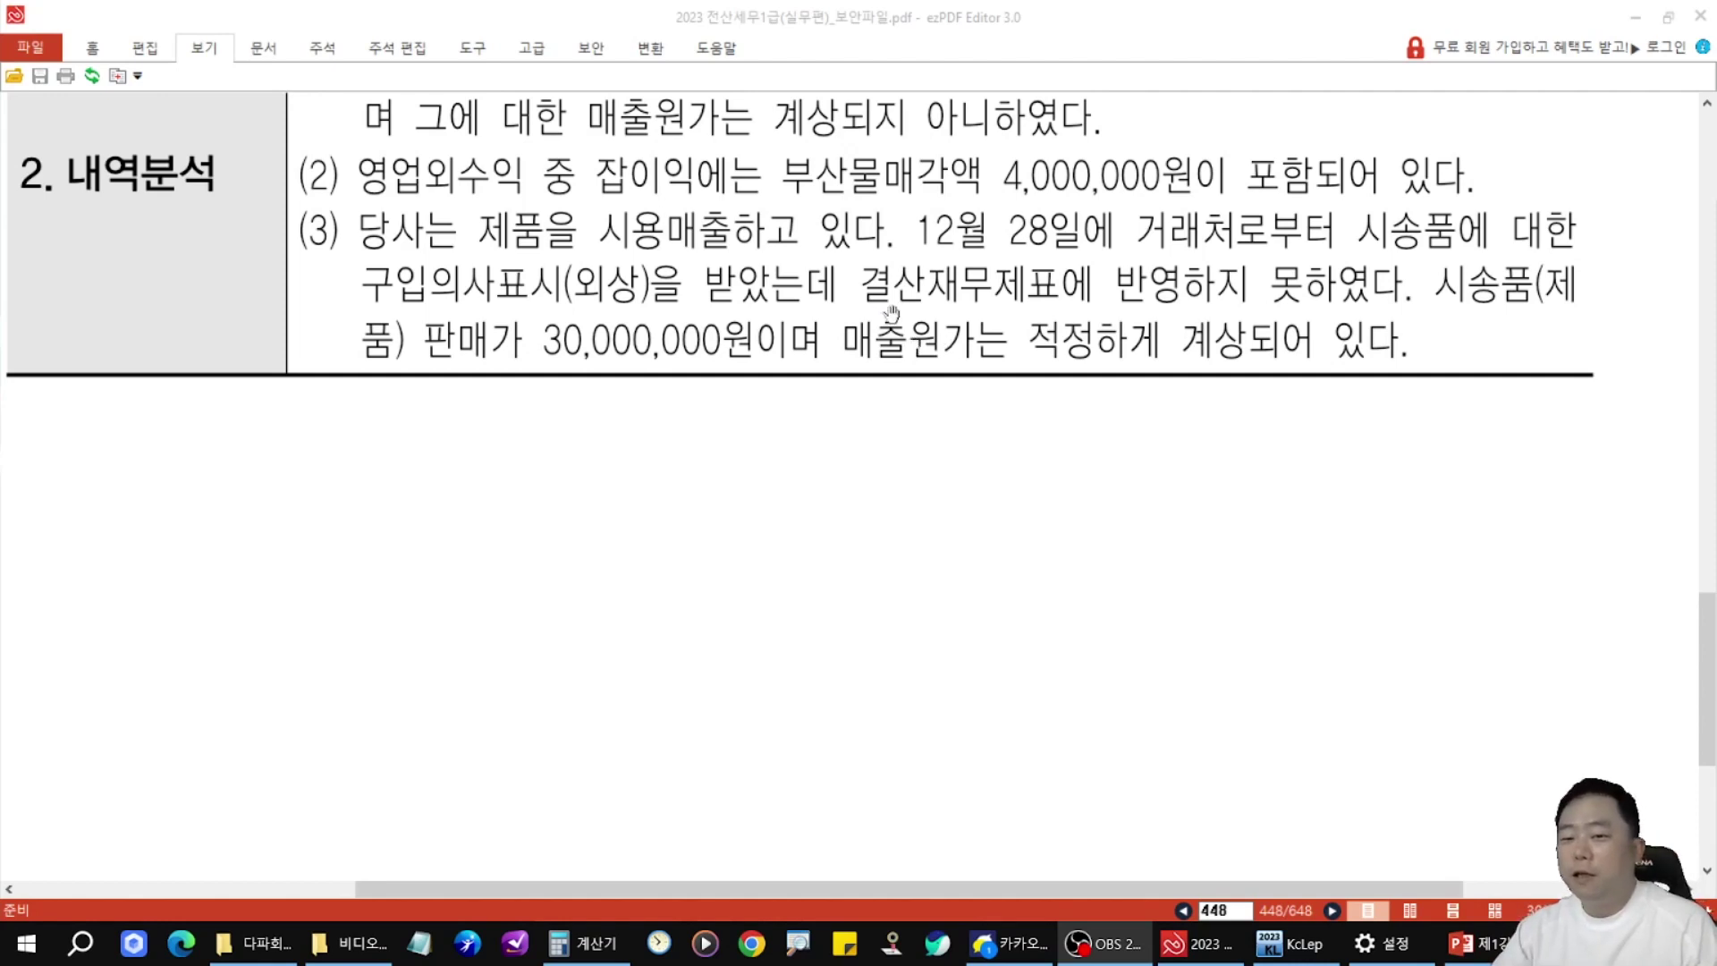
drag(853, 255, 1173, 313)
key(ctrl+z)
drag(859, 306, 1368, 305)
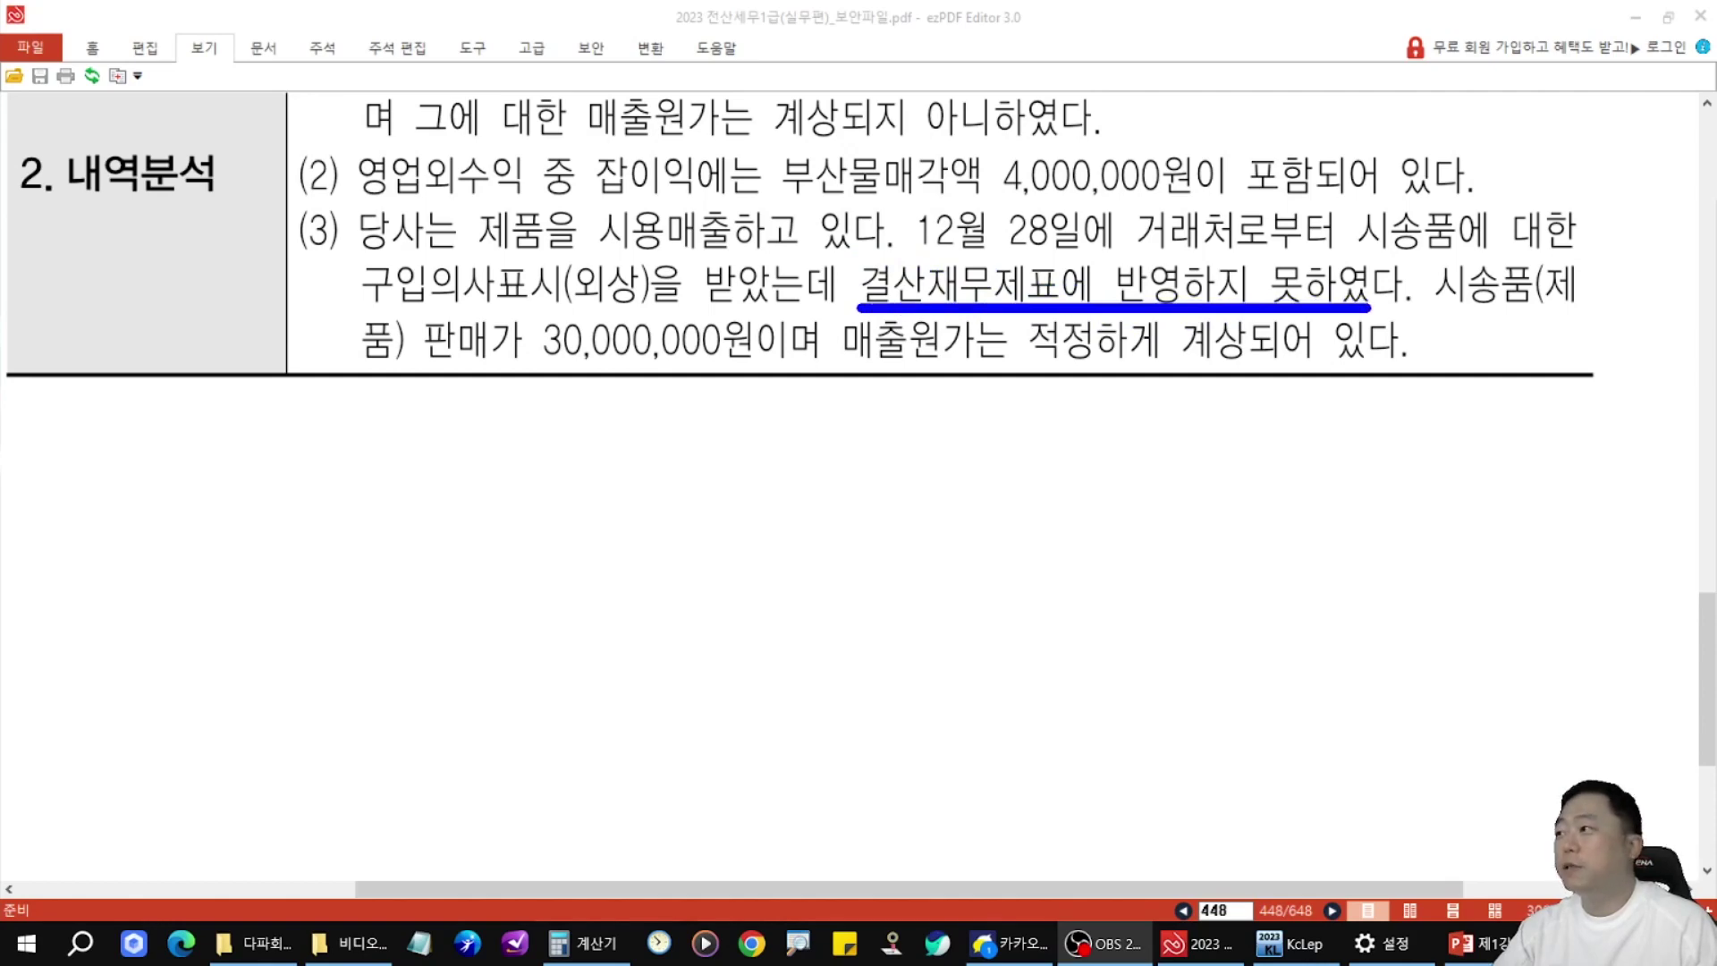
key(Escape)
- Switch back to KcLep and place the 수입금액조정명세서 window below the PDF's item (3) so both are readable
click(1289, 943)
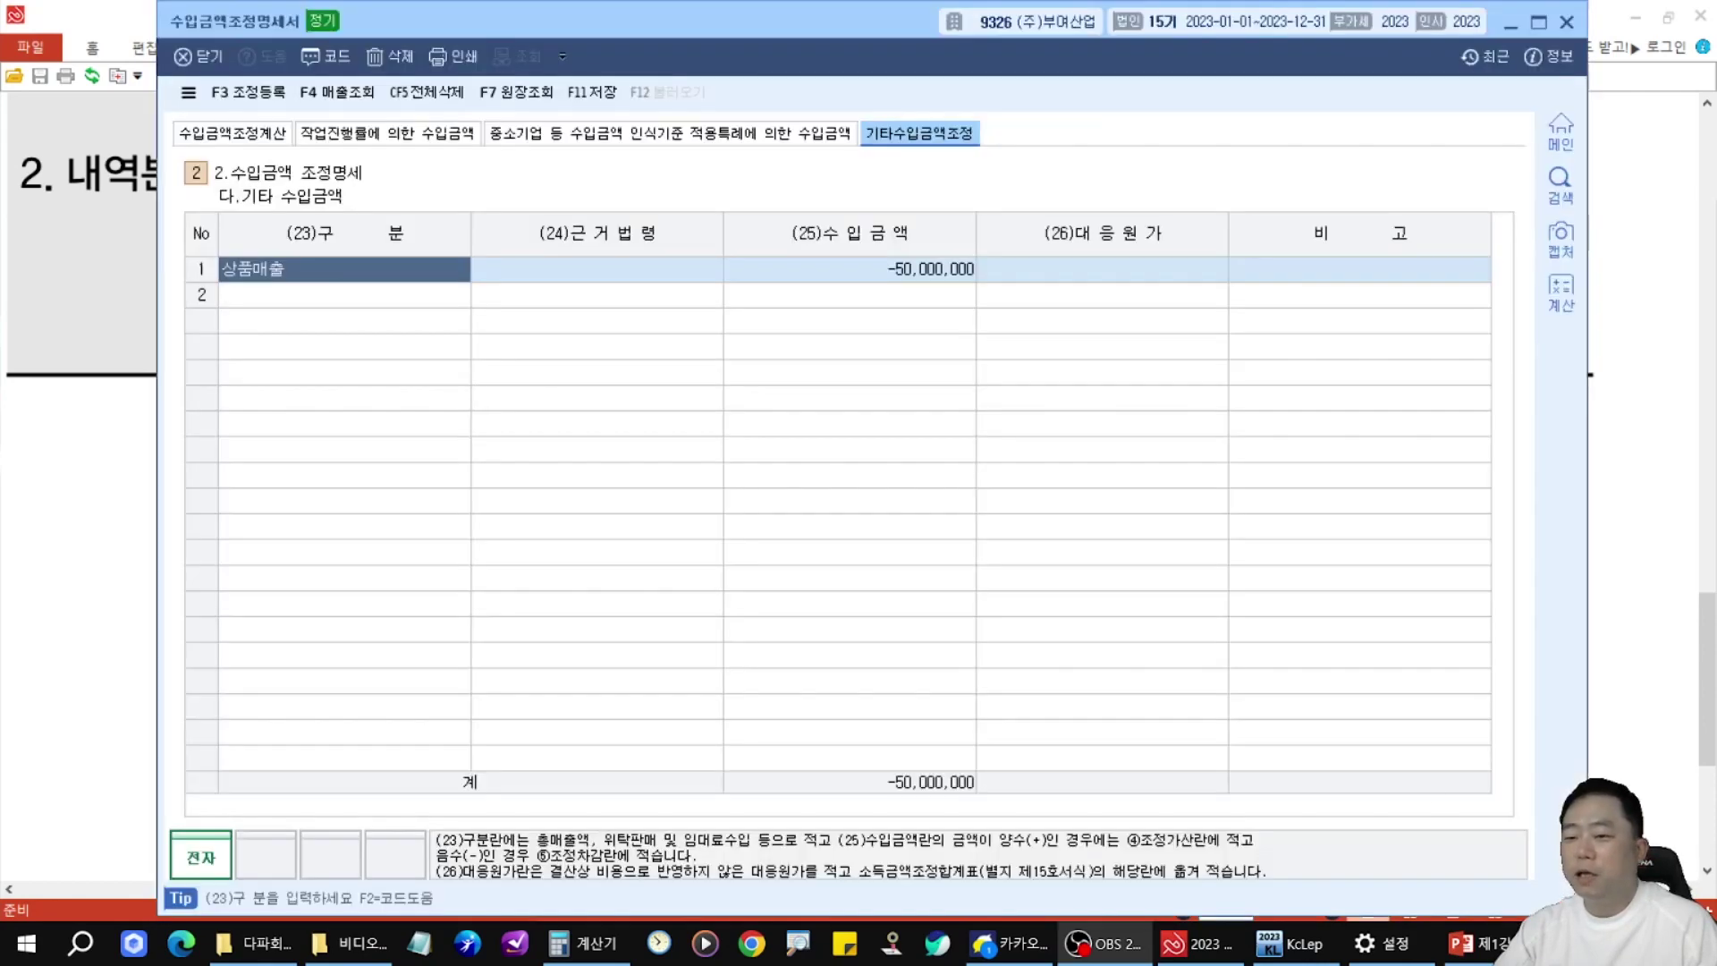
drag(903, 21, 926, 397)
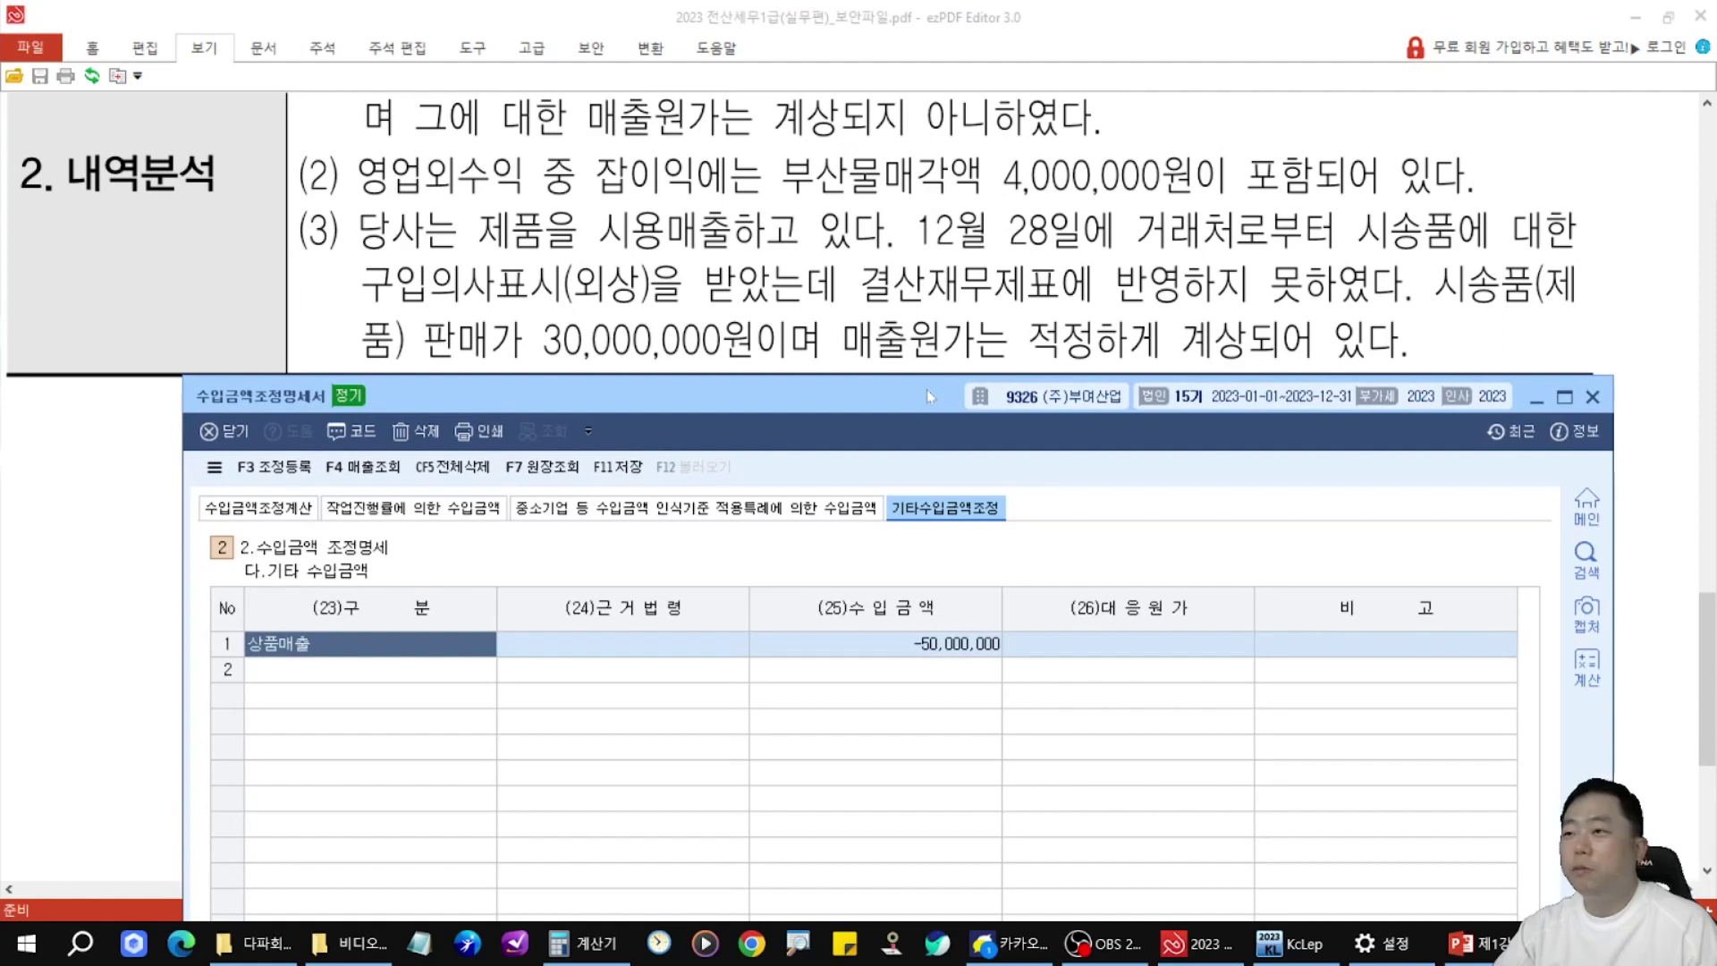
drag(475, 183, 551, 265)
key(ctrl+z)
mouse_move(472, 186)
mouse_down()
mouse_move(528, 264)
mouse_move(502, 181)
mouse_up()
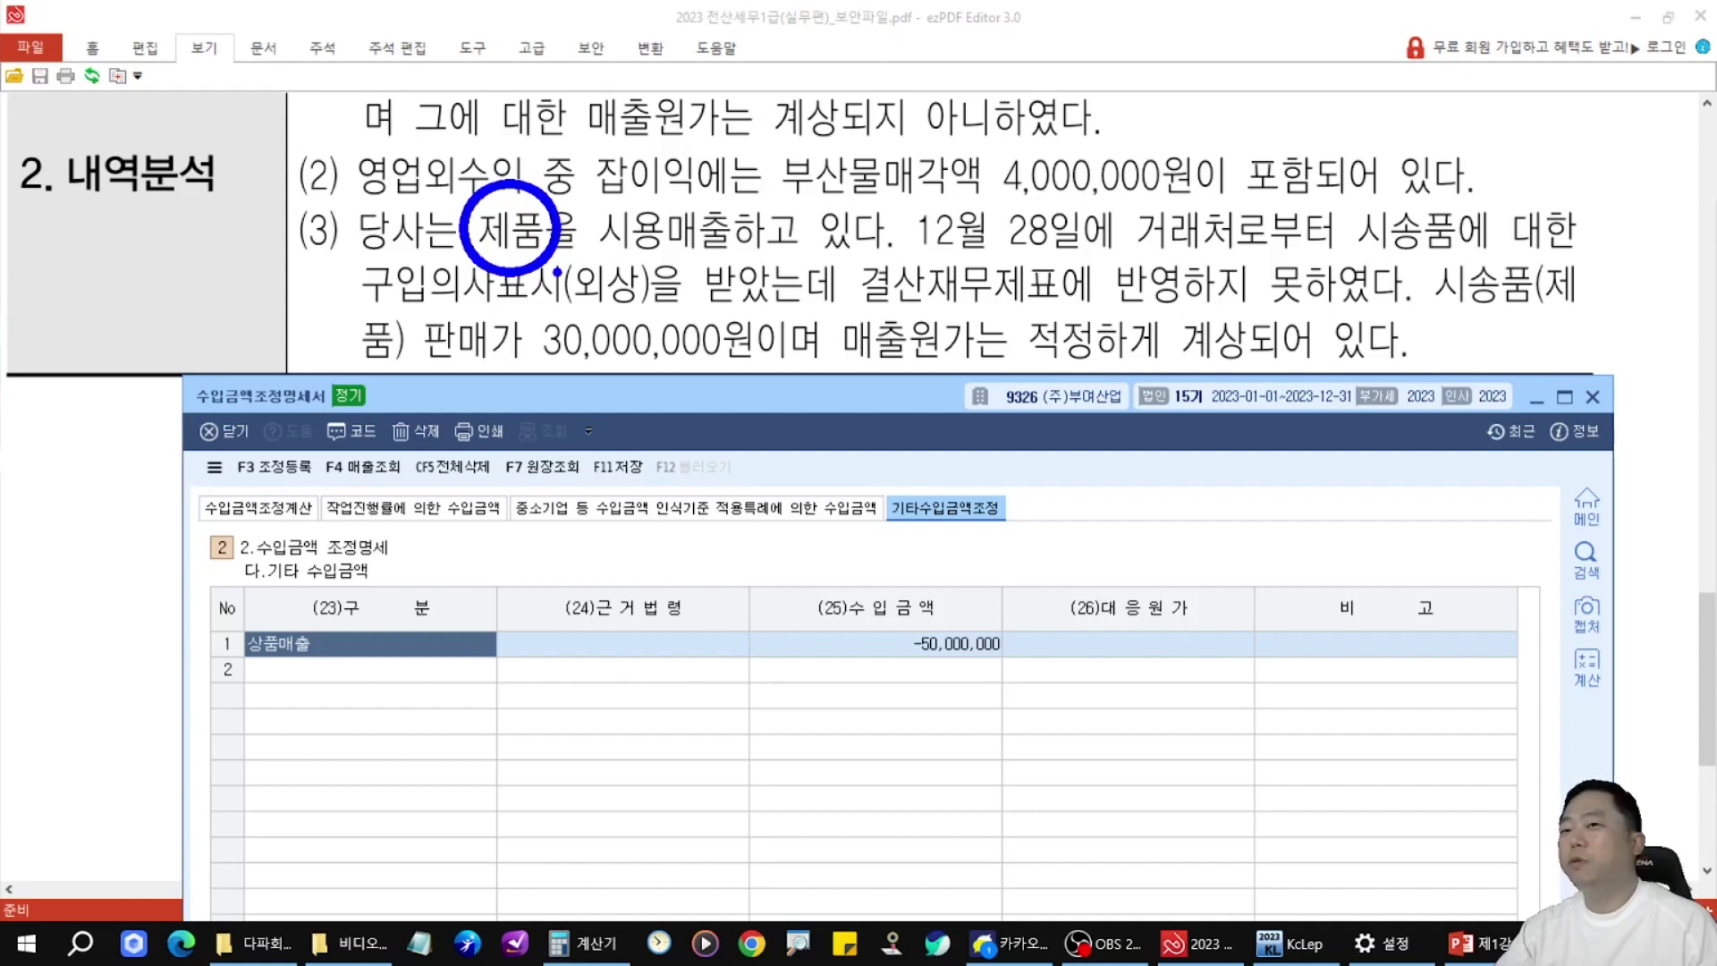
key(Escape)
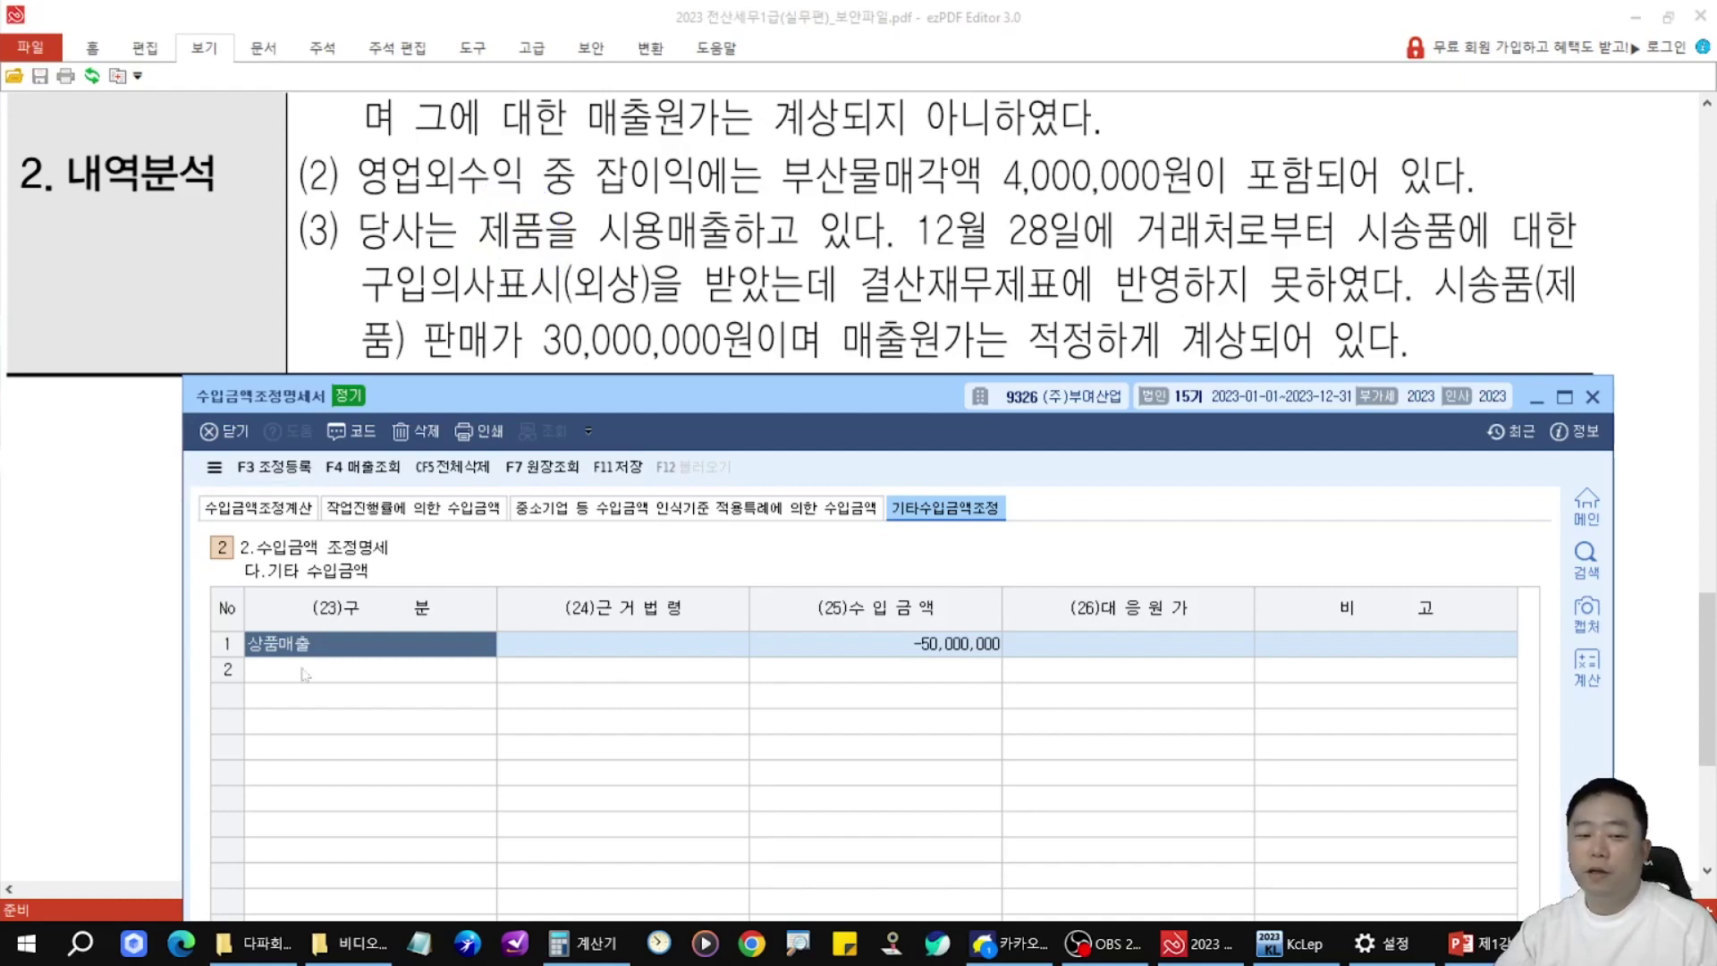
- Add a 제품매출 row with 수입금액 30,000,000 under 기타수입금액조정, leaving 근거법령 blank
click(302, 670)
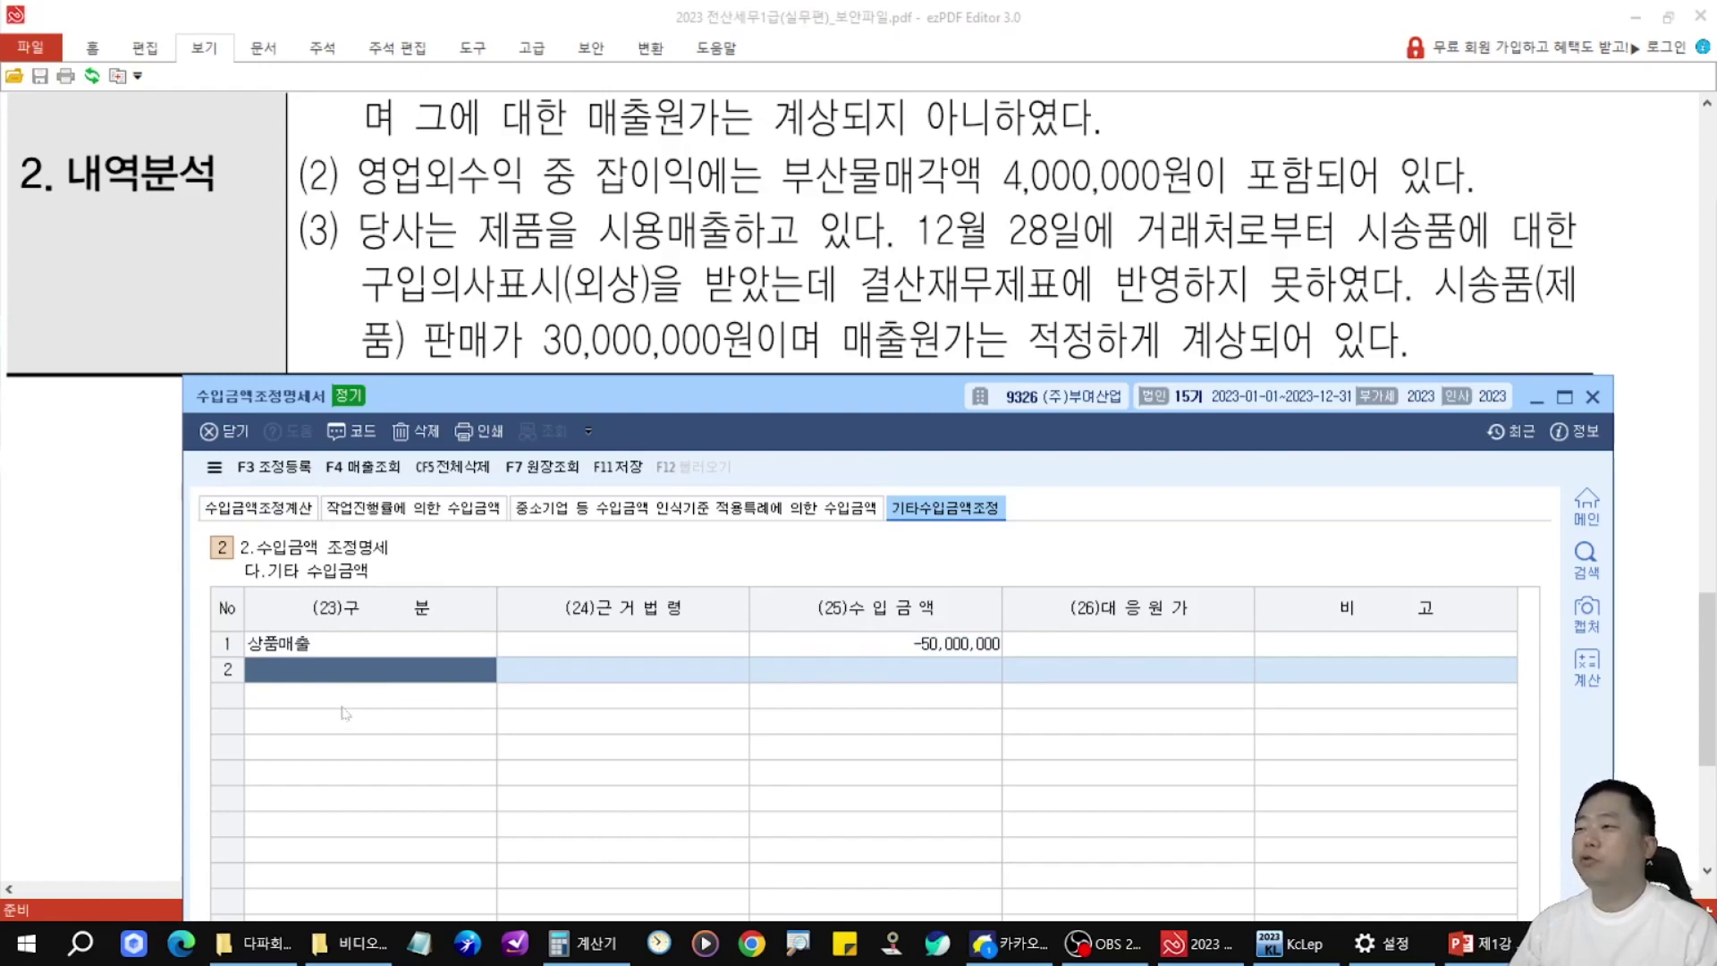
key(F2)
text(제품)
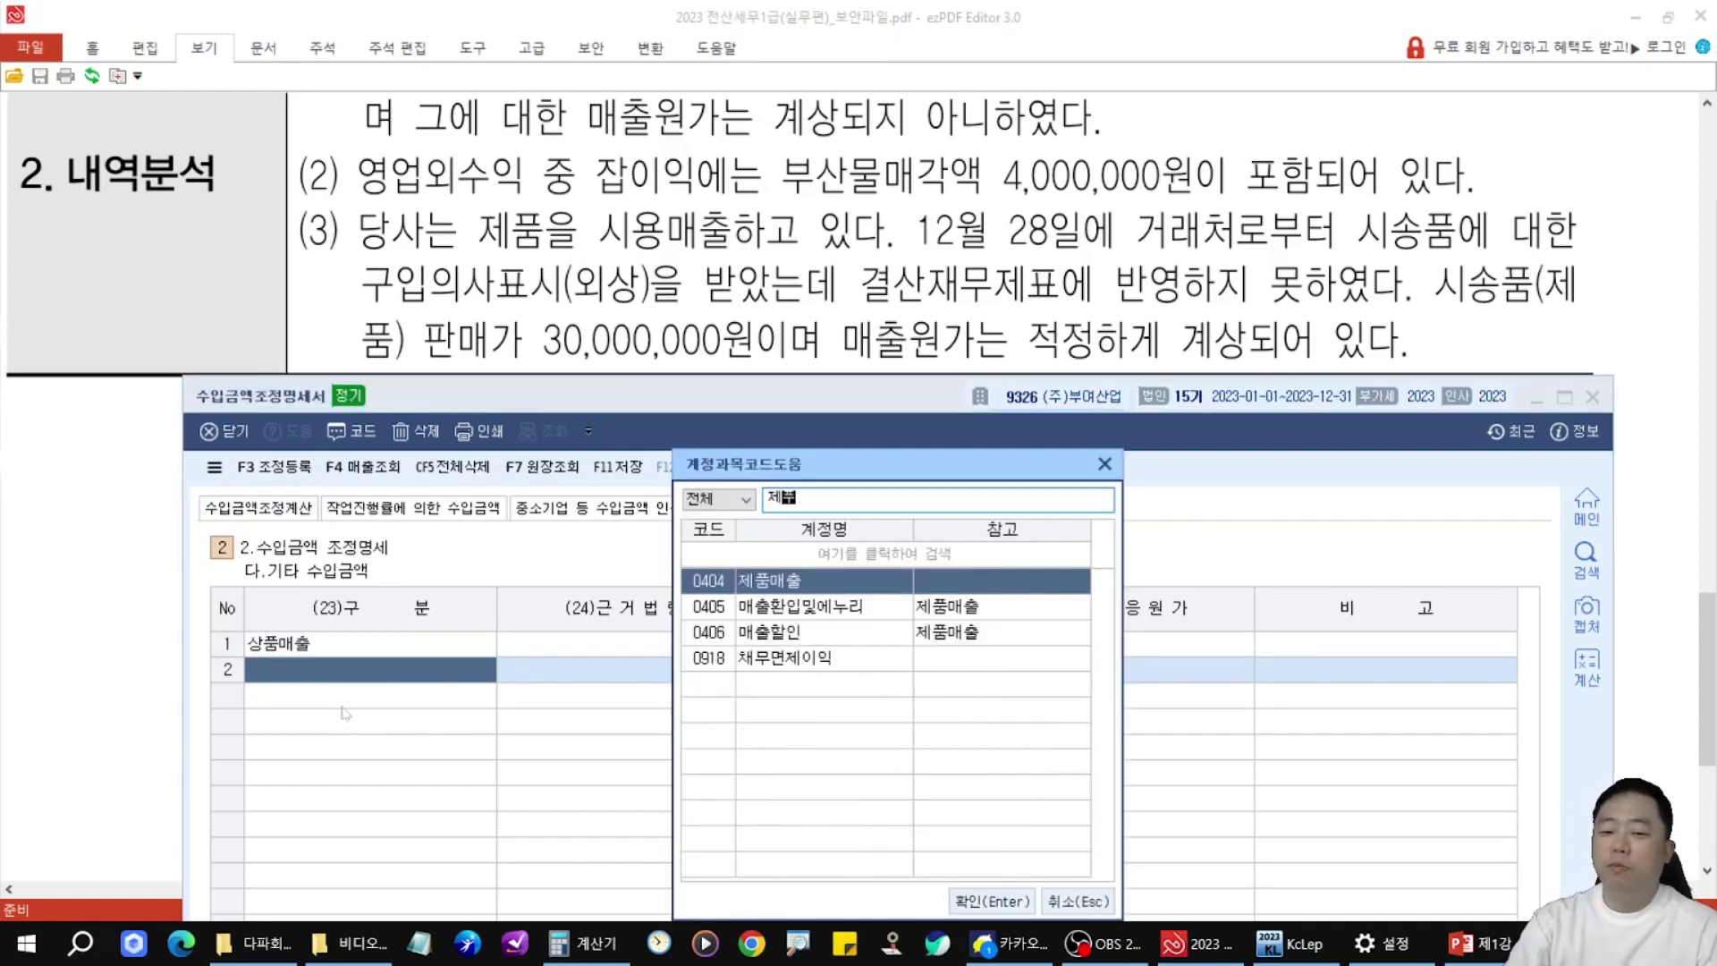
key(Return)
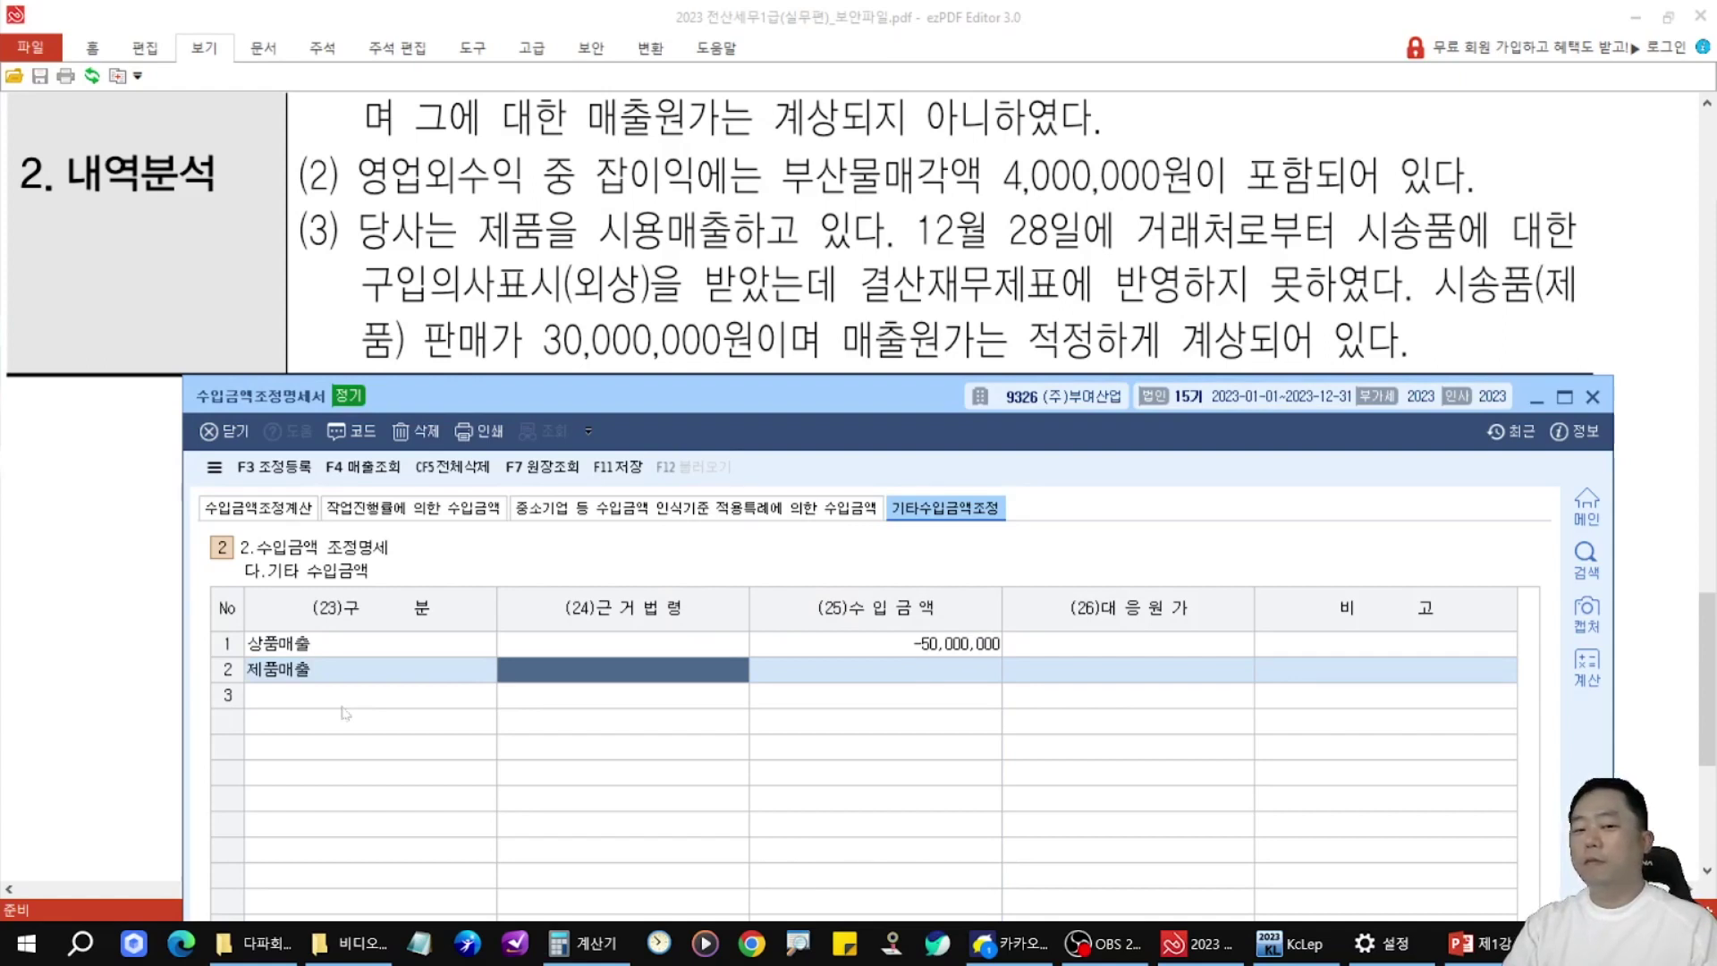
key(Return)
drag(512, 313, 730, 368)
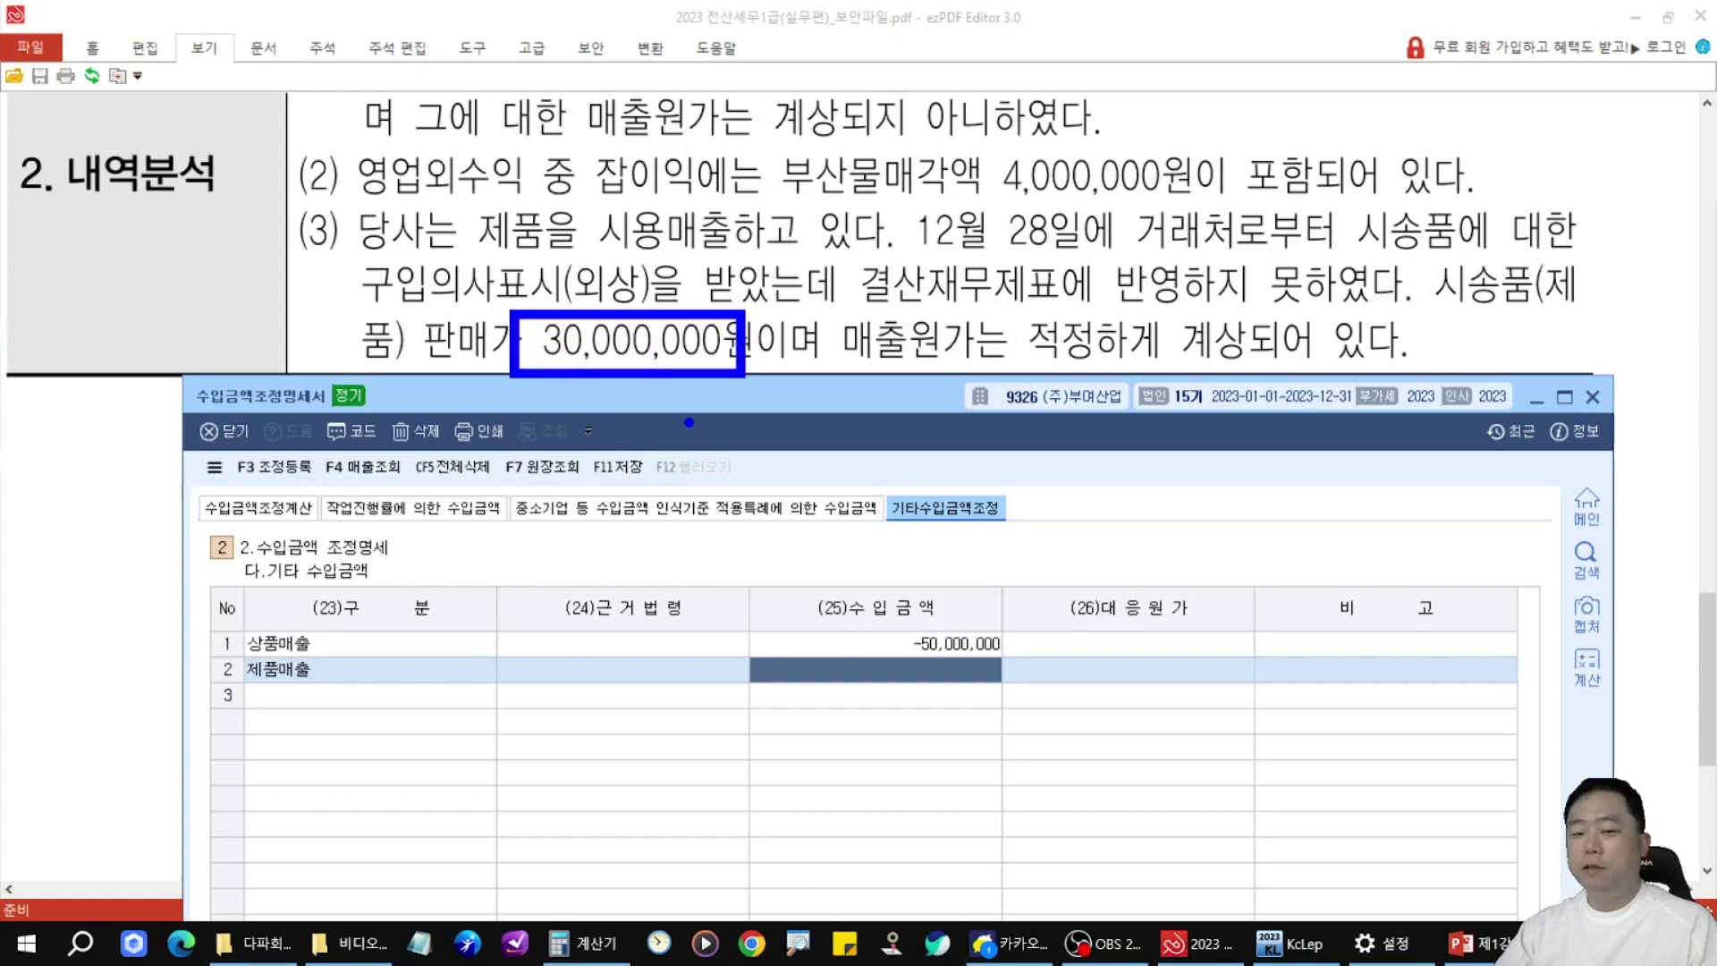
text(30,000,000)
key(Return)
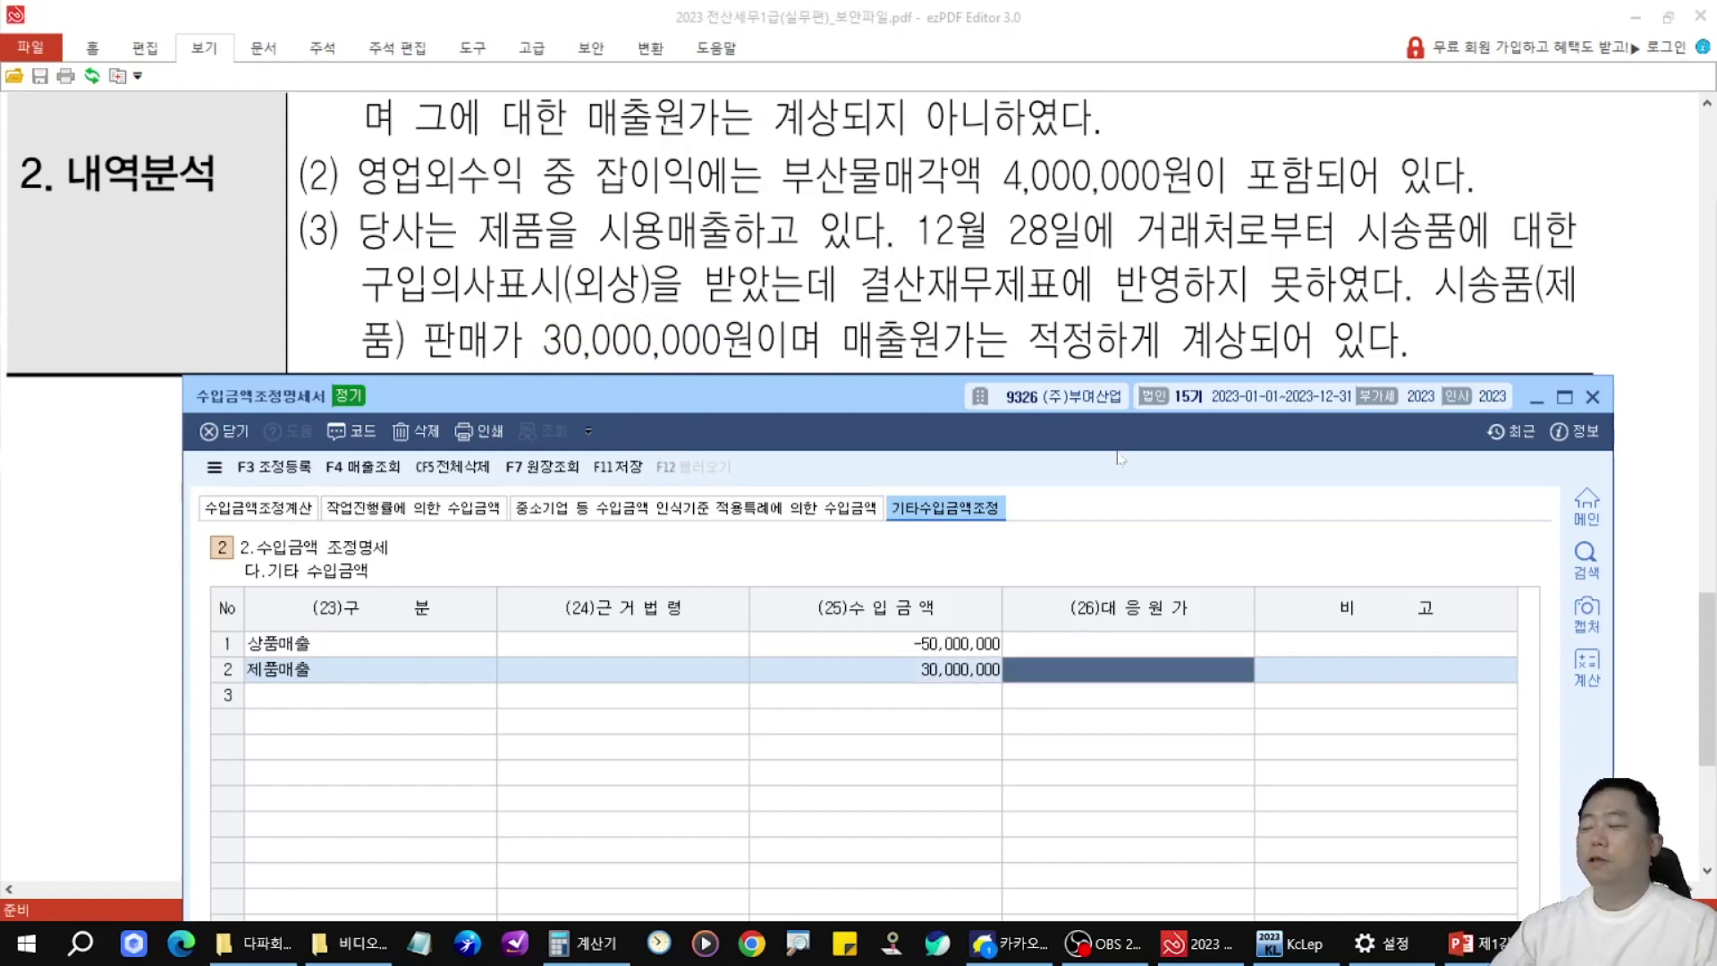
- Read item (3) on the properly recorded 매출원가, check the 제품매출 addition in 수입금액조정계산, and return to 기타수입금액조정
drag(823, 297, 1420, 367)
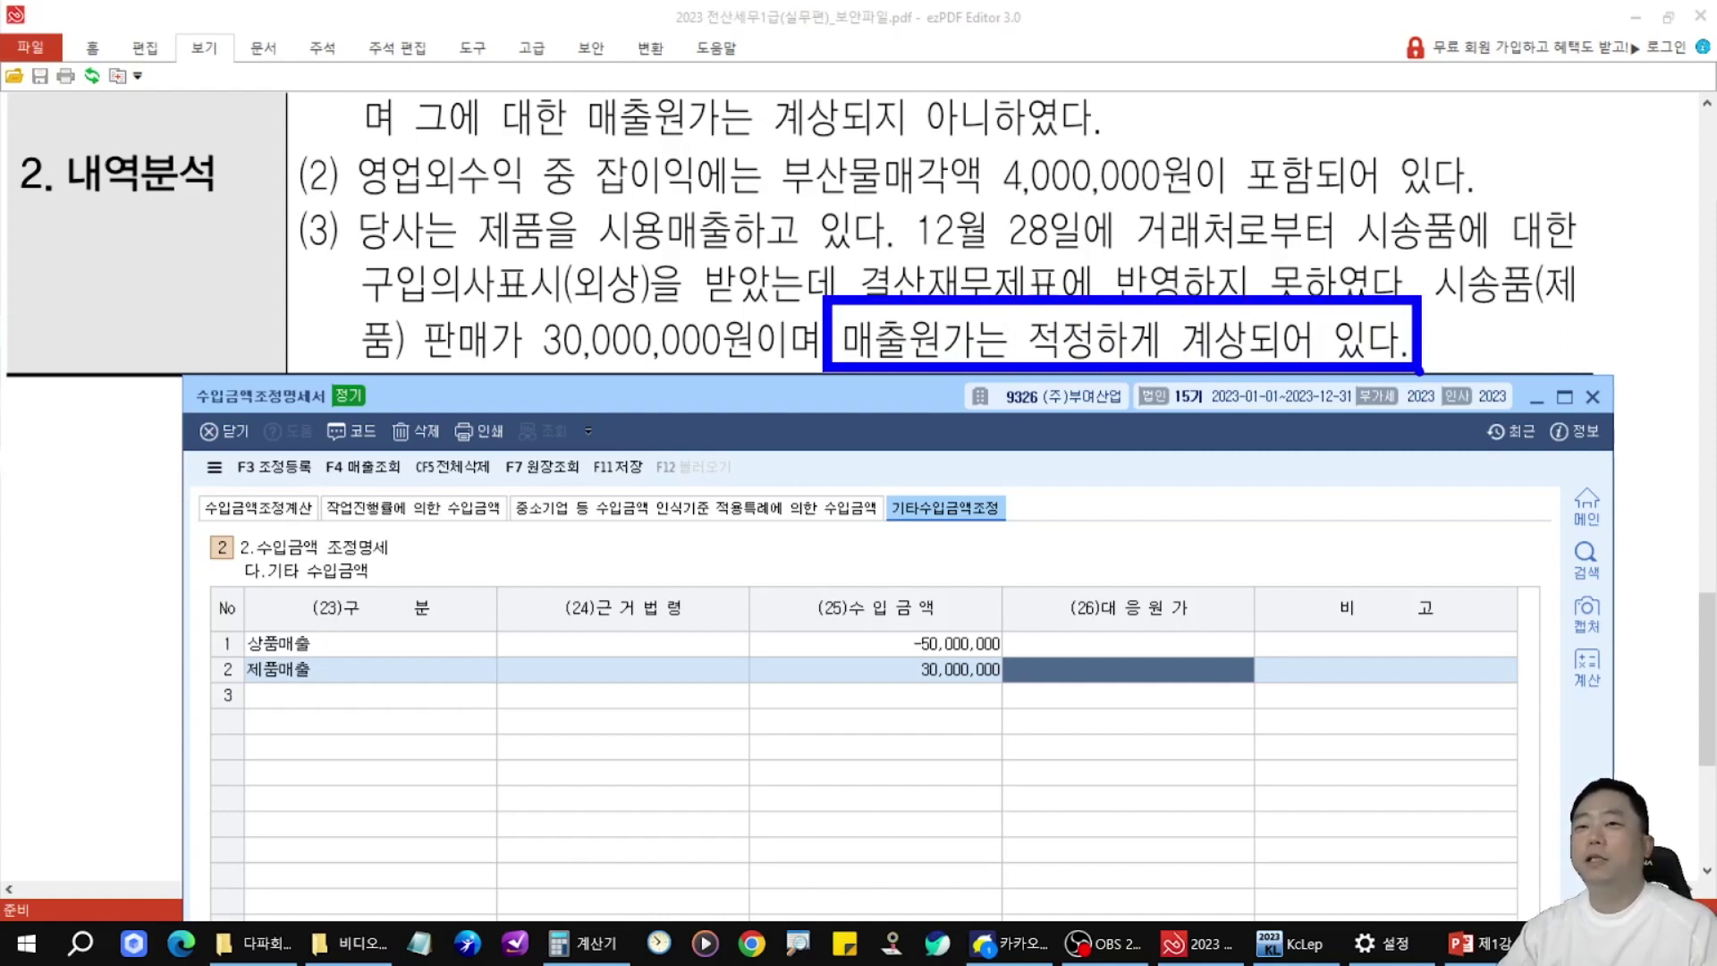
key(e)
drag(255, 529, 315, 708)
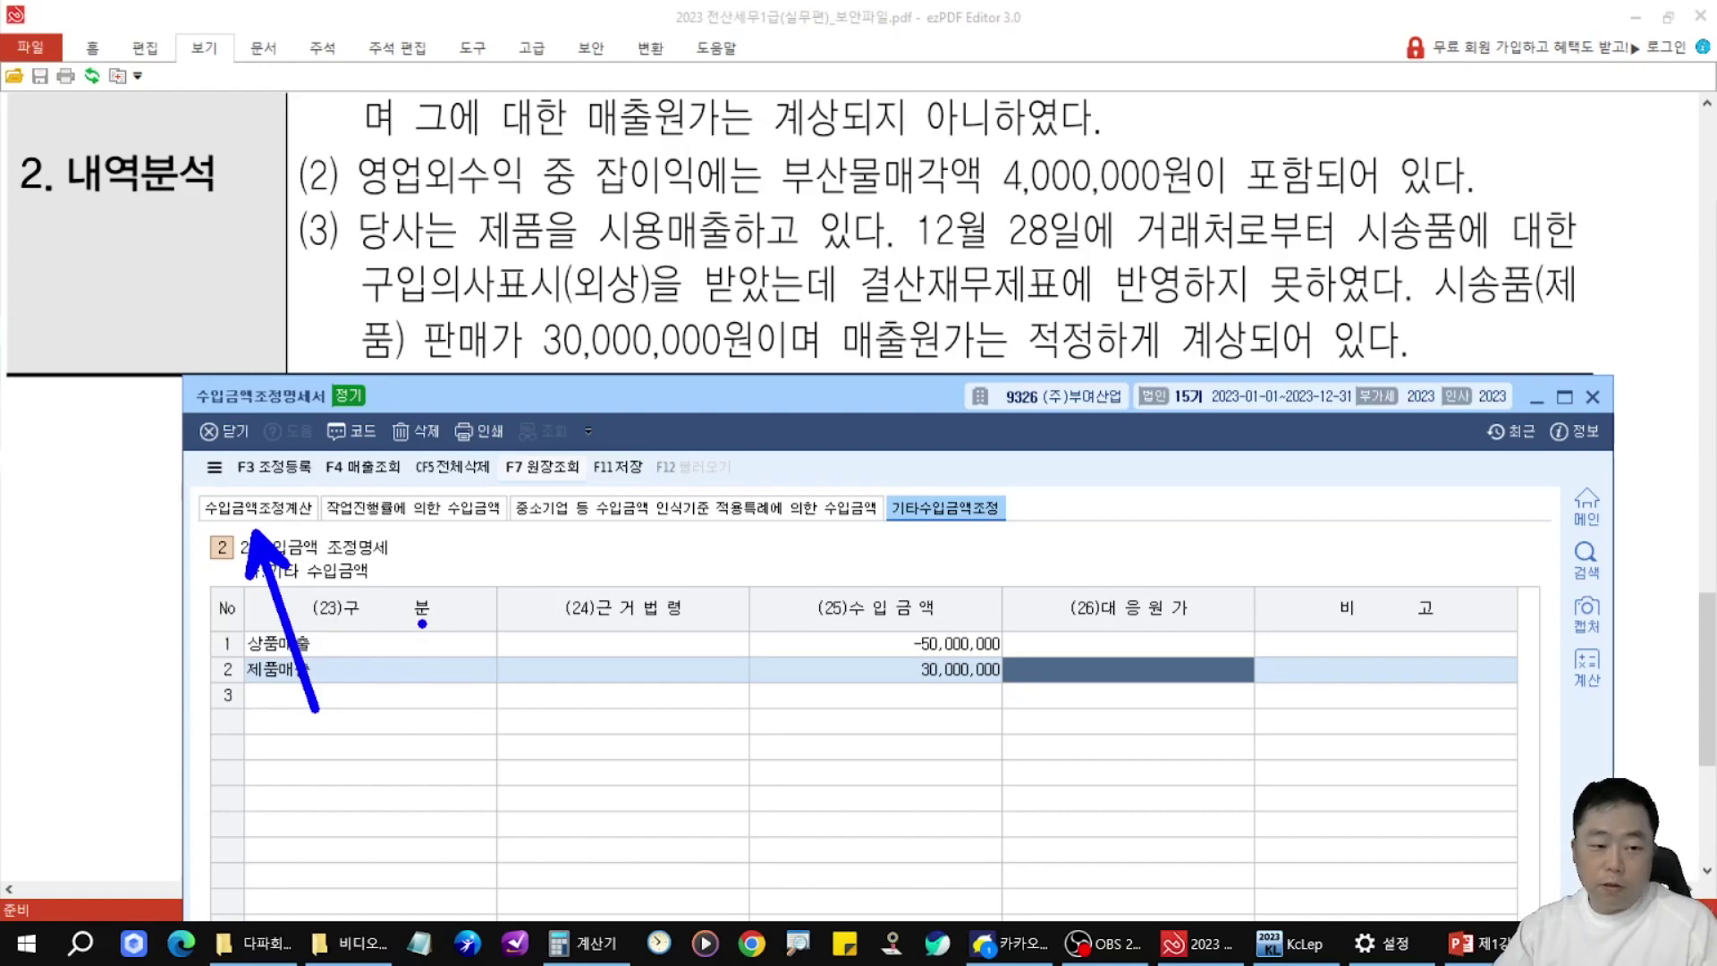
key(Escape)
click(272, 509)
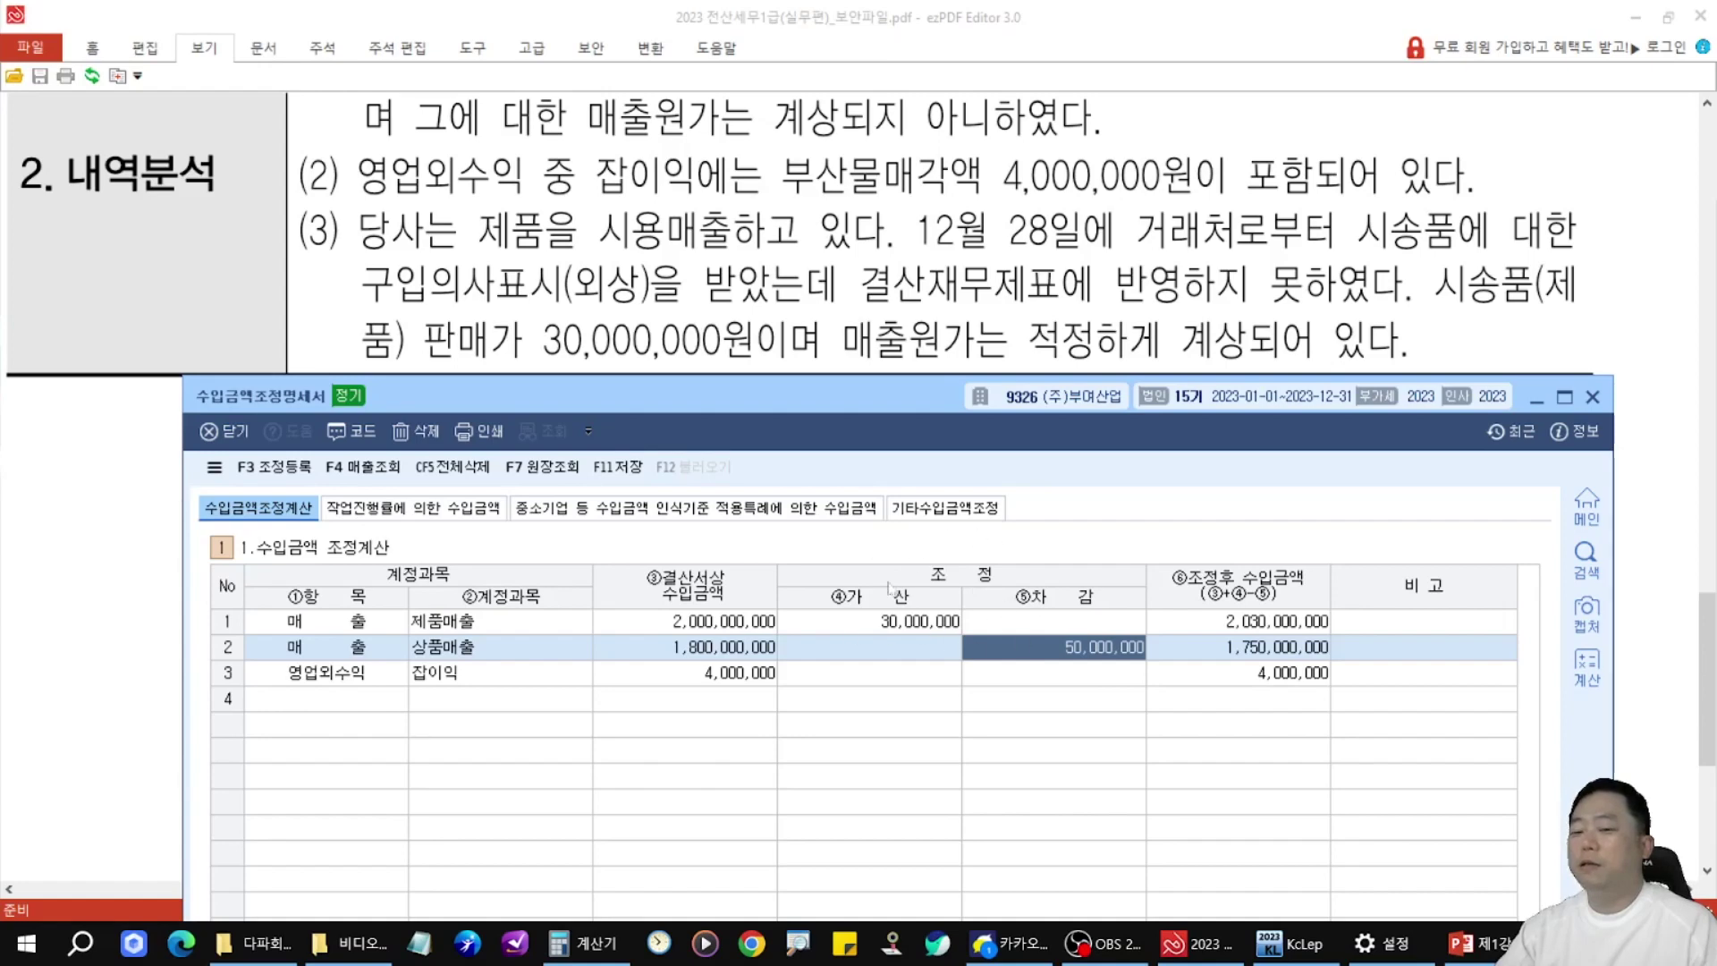
click(969, 511)
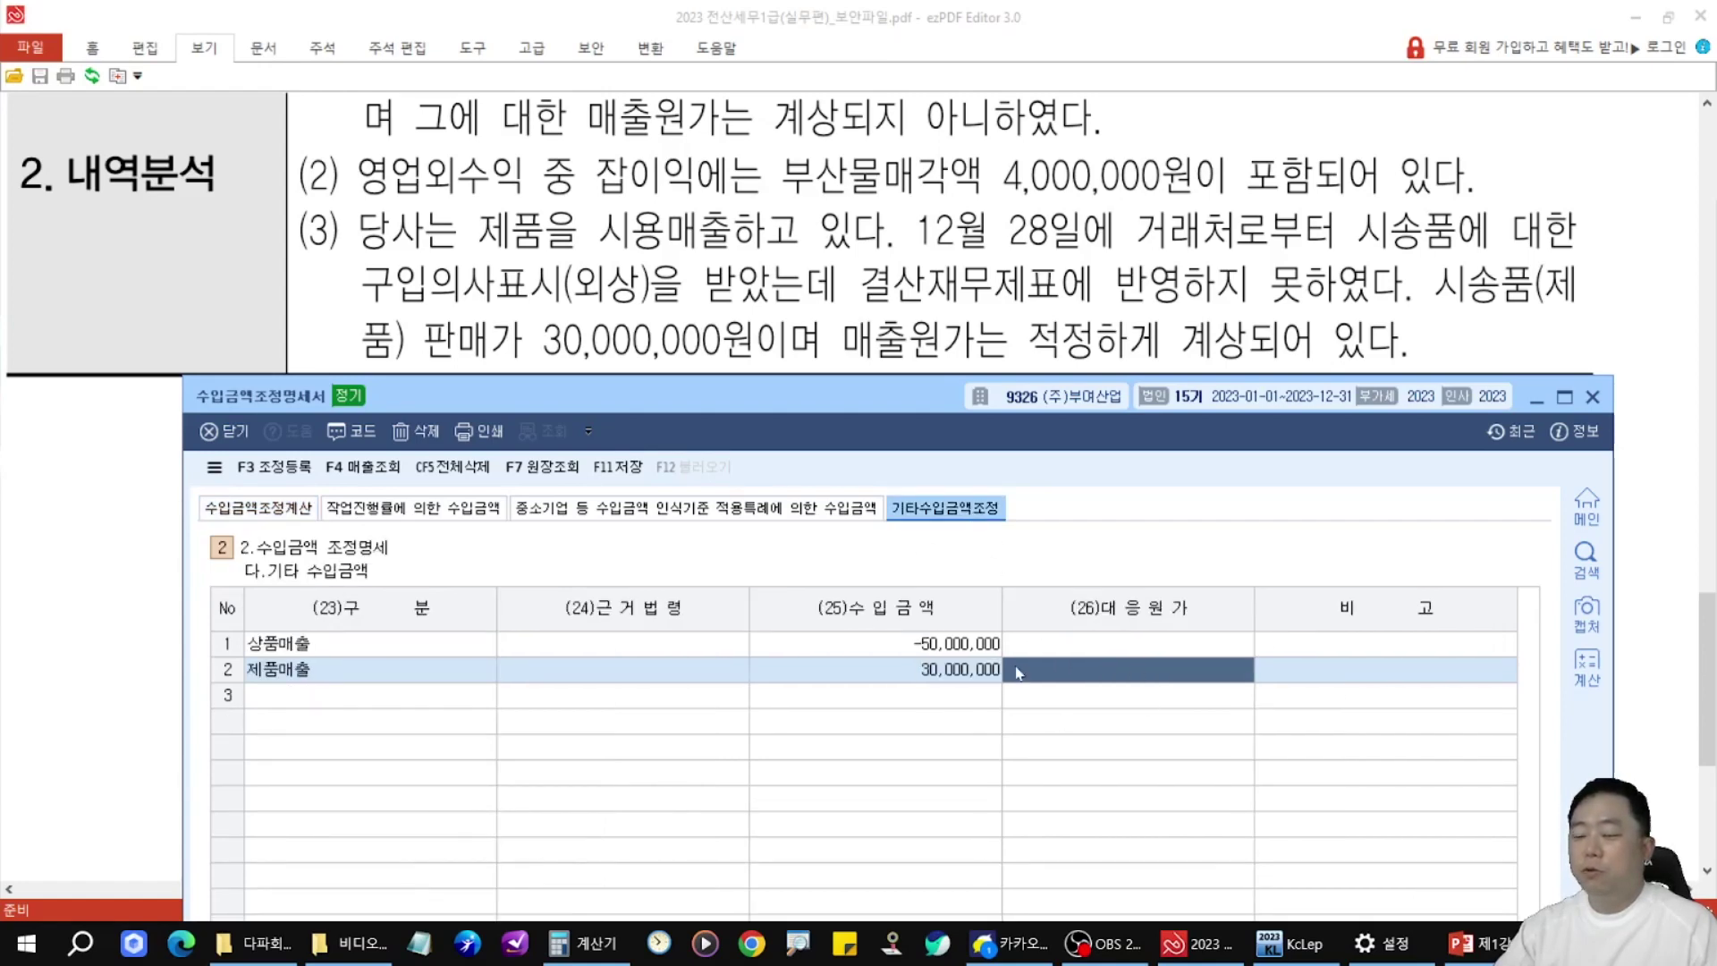
- Register 제품매출 for 30,000,000 with 유보발생 under 익금산입 및 손금불산입 in 조정 등록, using the 제품매출과소계상액 description
key(ctrl+2)
drag(289, 477, 391, 687)
key(Escape)
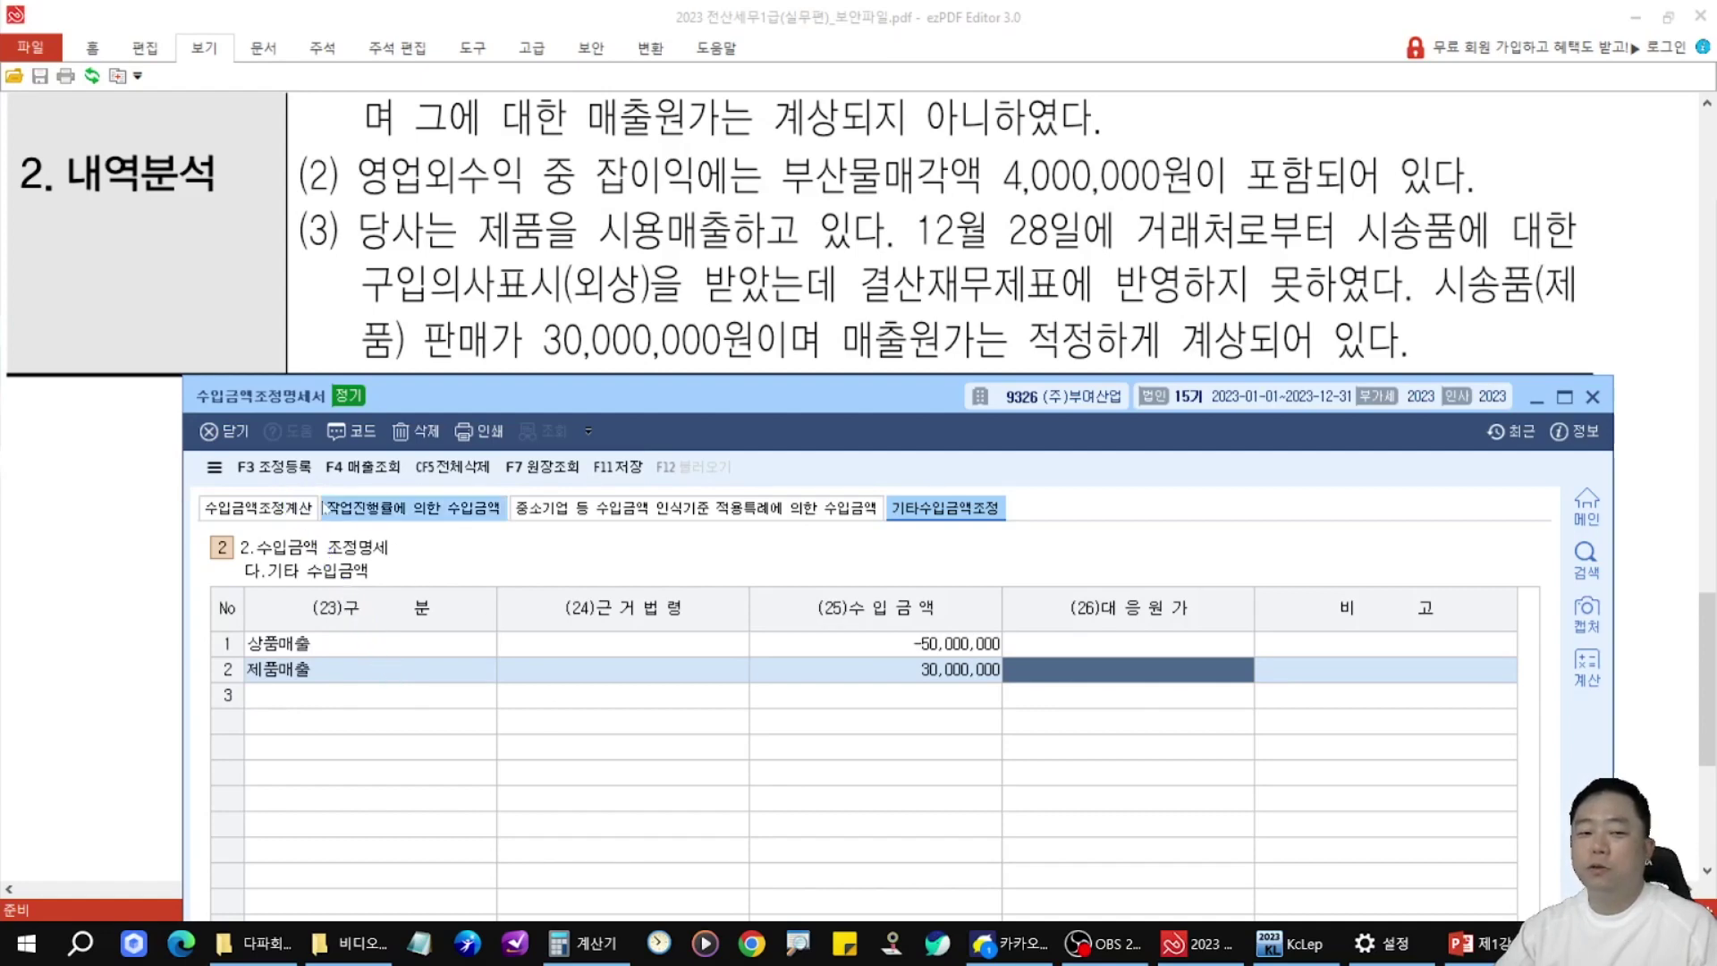
click(289, 469)
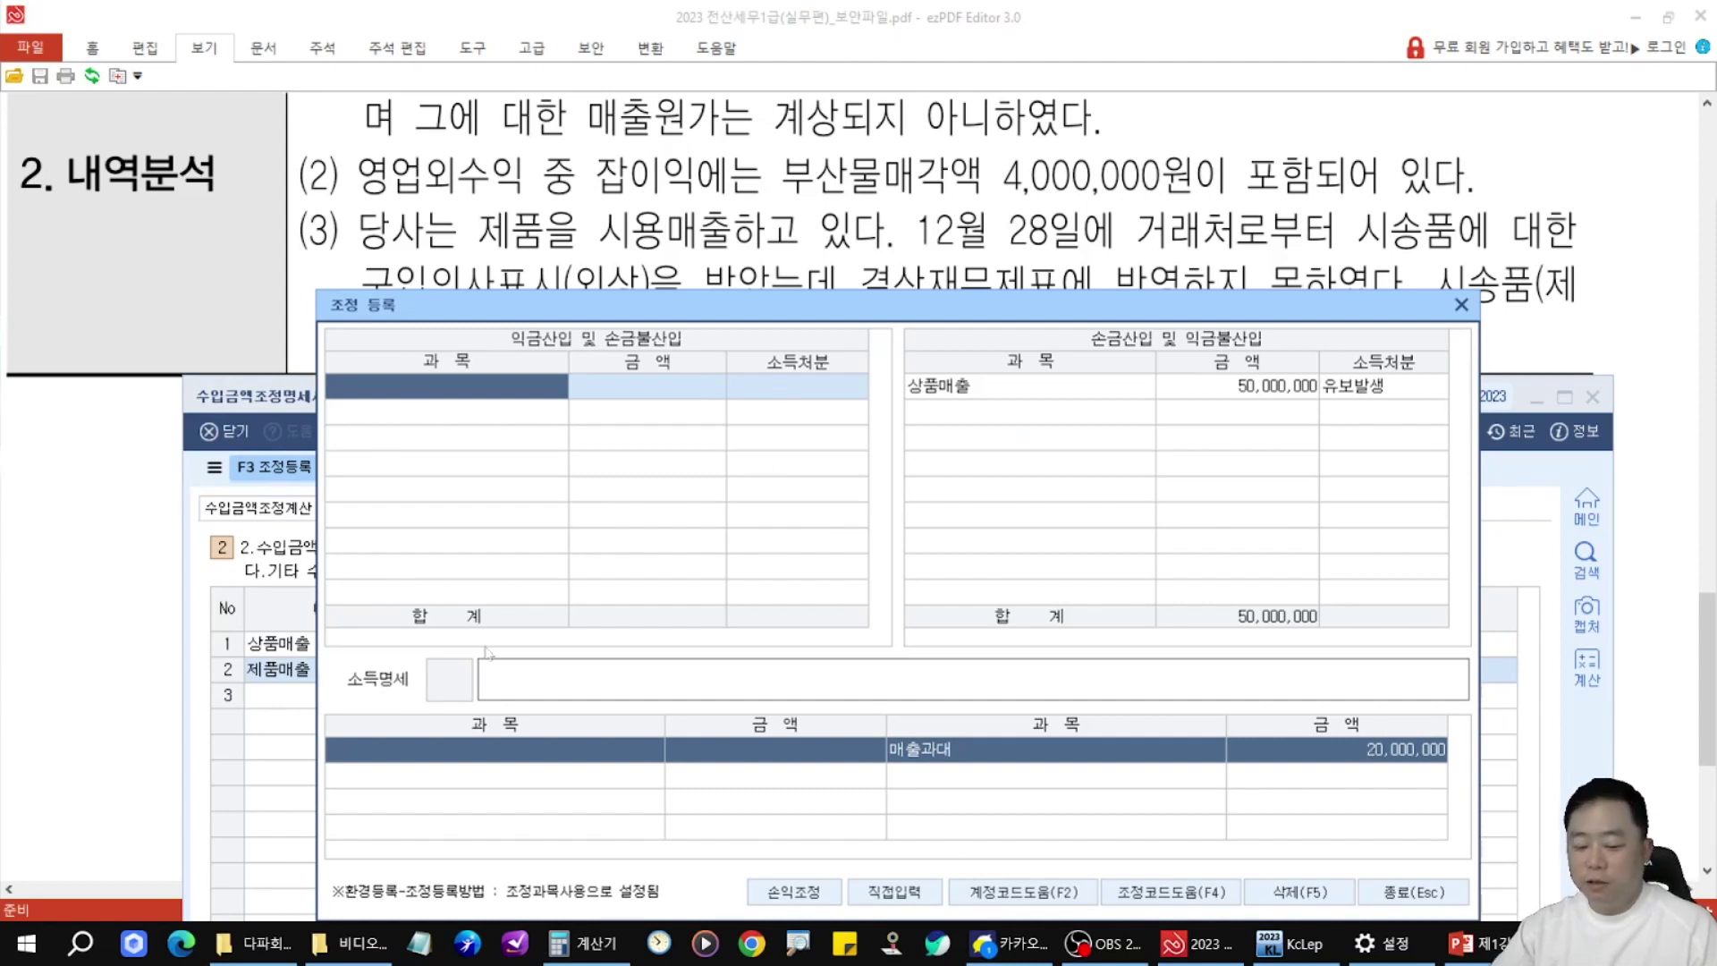
text(제)
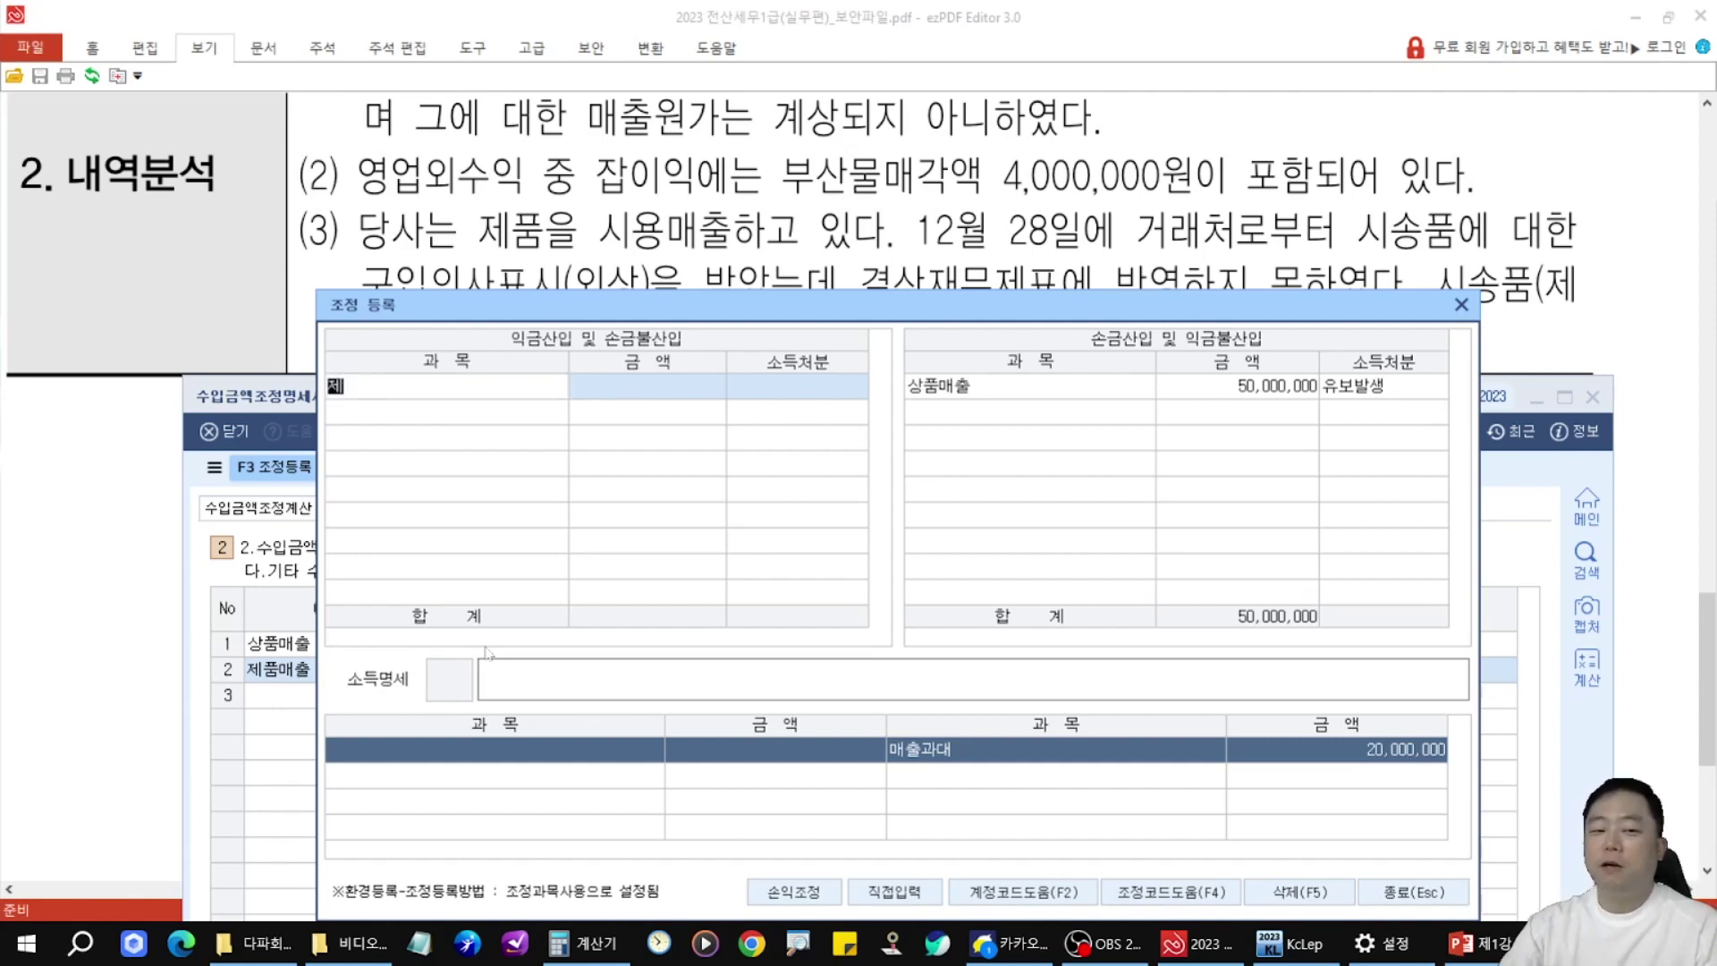
key(Return)
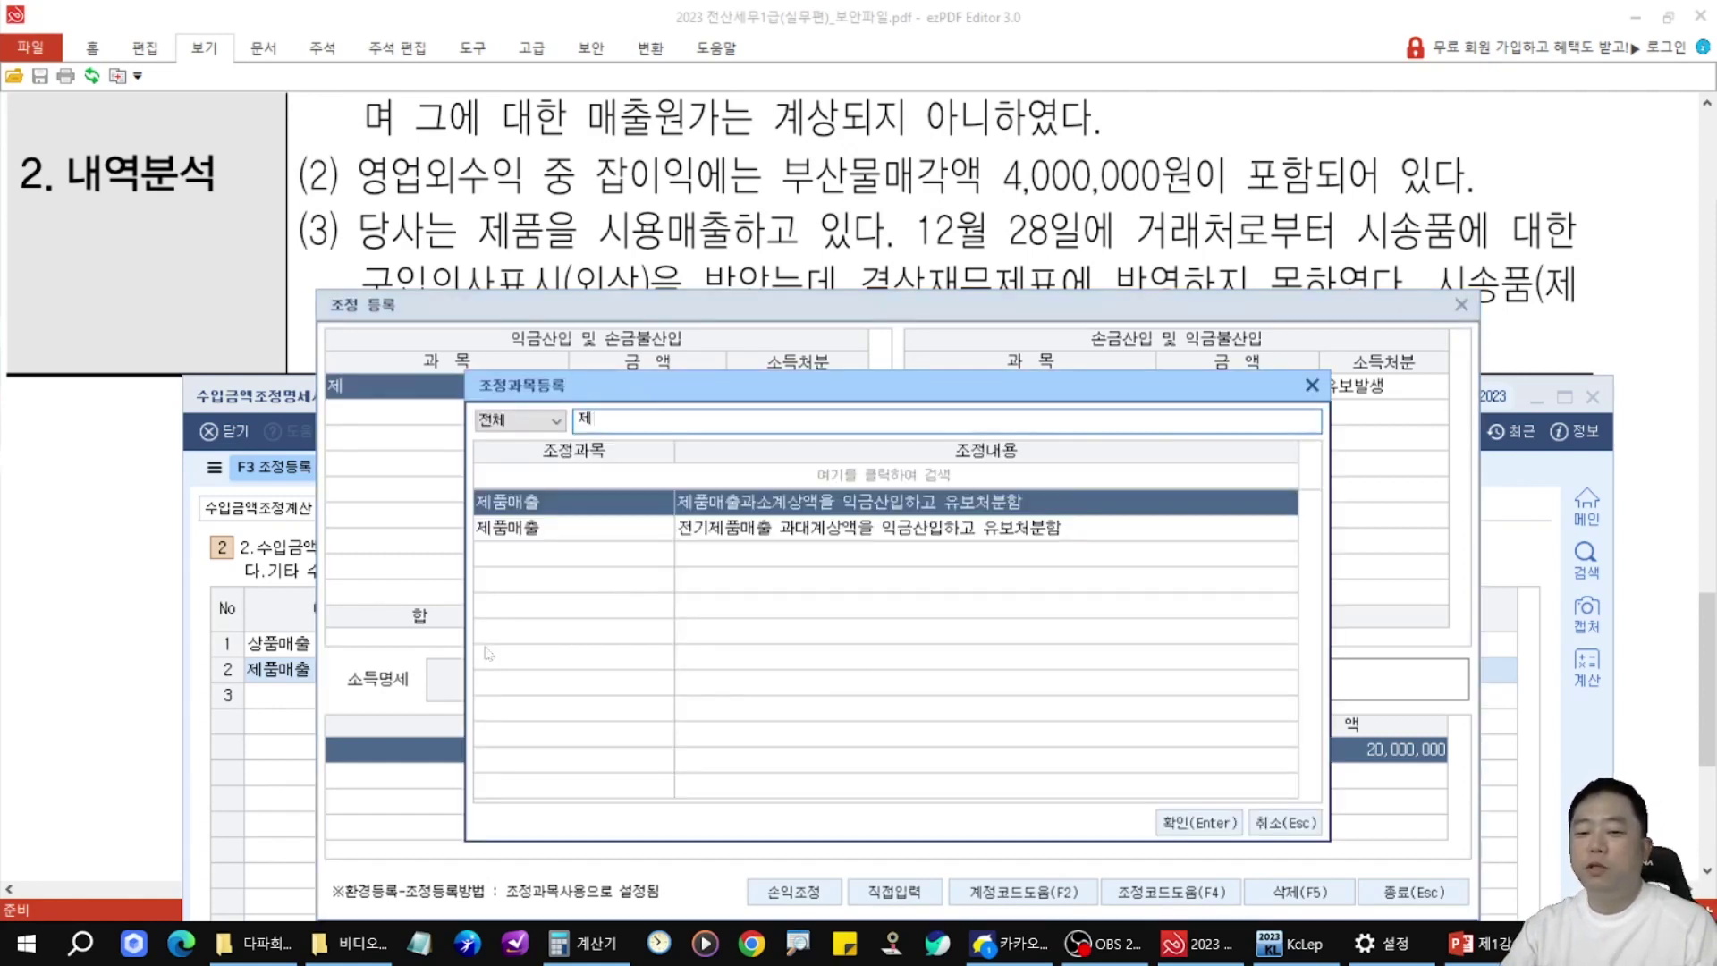
key(Return)
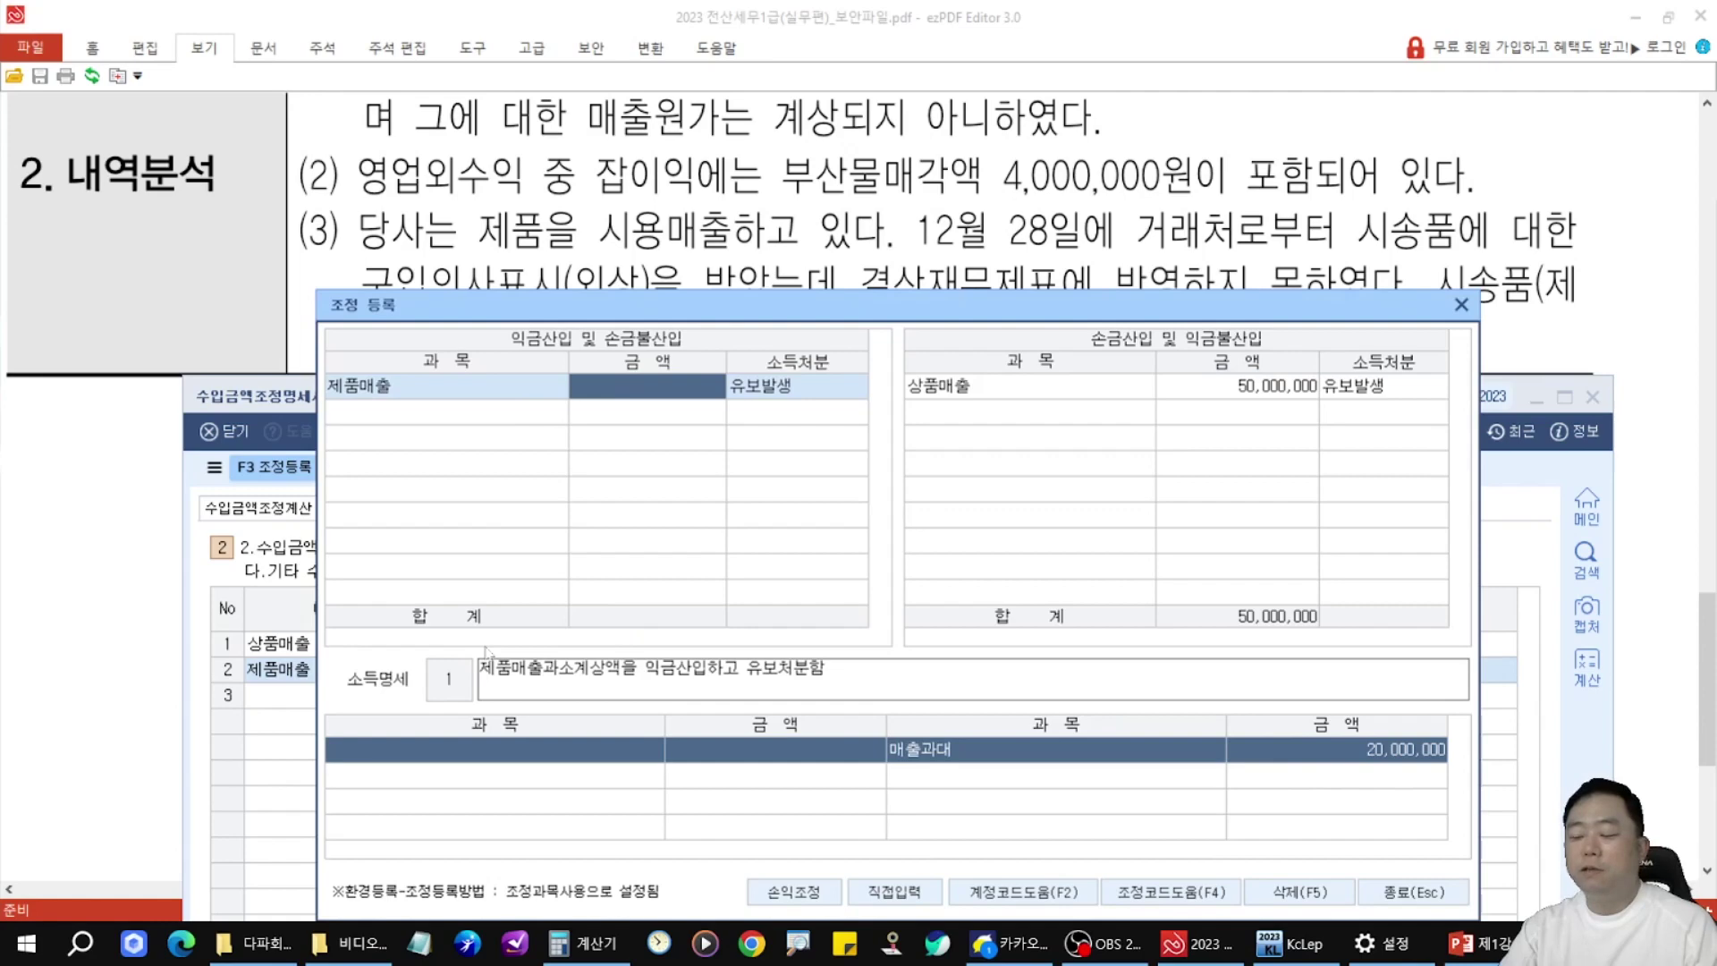
drag(672, 320, 733, 395)
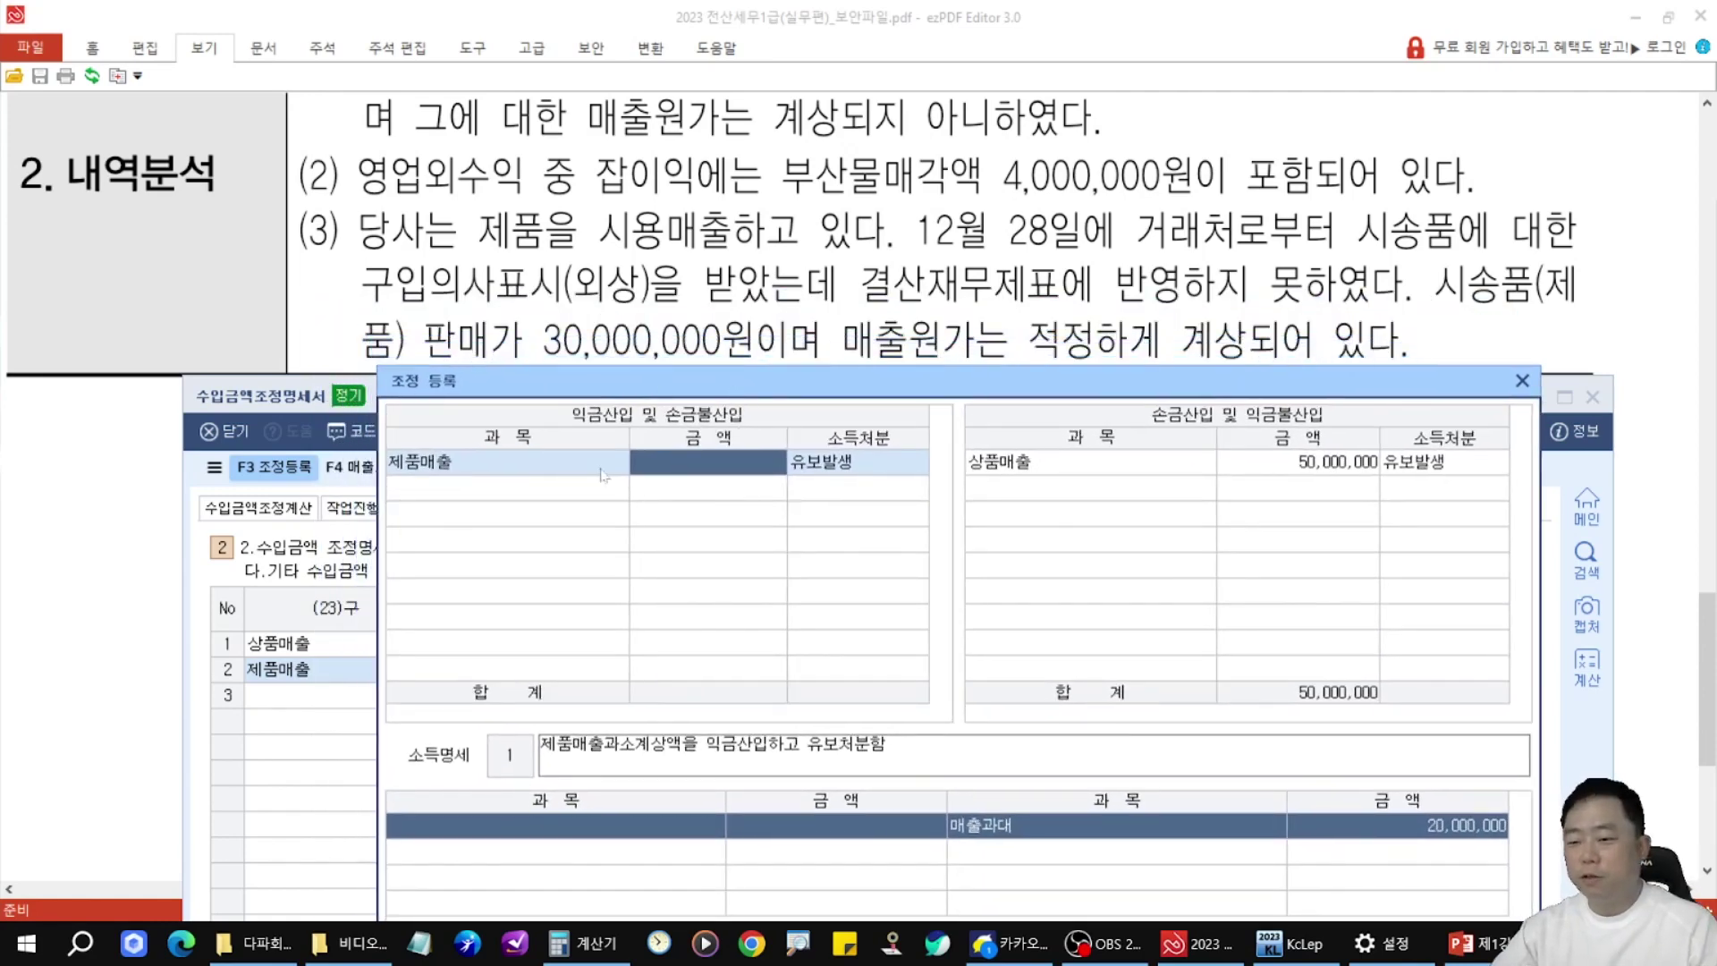
text(30000000)
key(Return)
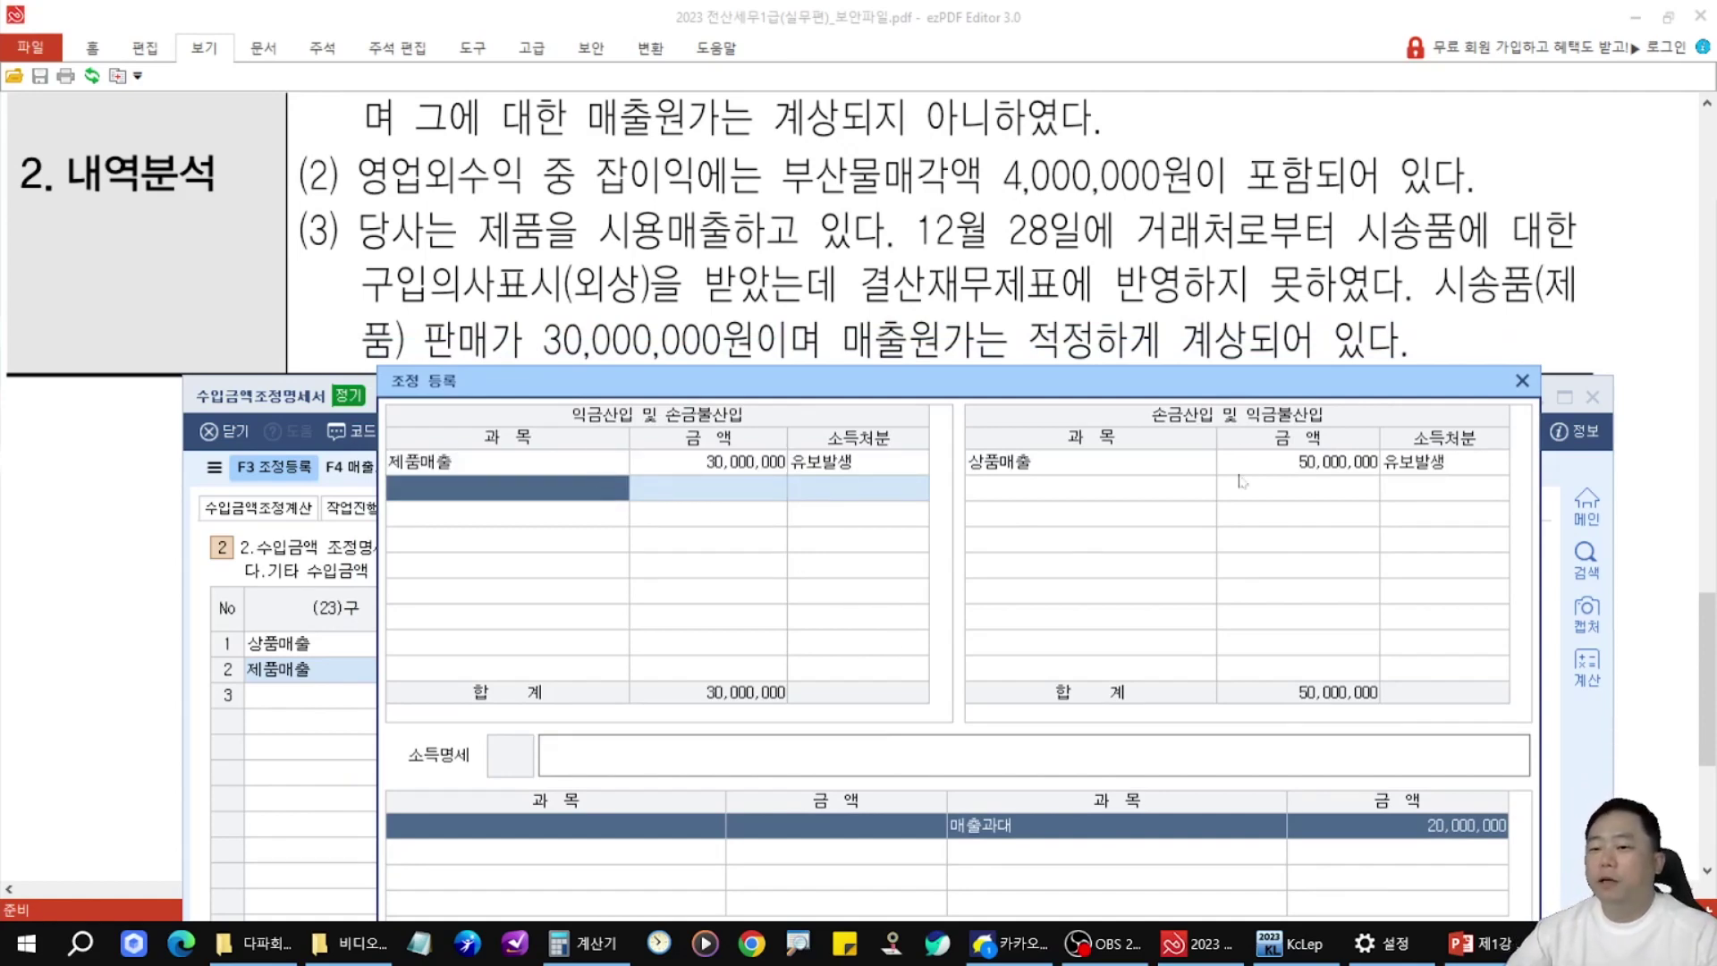
- Compare the 제품매출 and 상품매출 adjustment amounts with the 매출과대 amount, and close 조정 등록
drag(1237, 422, 1495, 487)
mouse_move(666, 419)
mouse_down()
mouse_move(797, 477)
mouse_move(889, 490)
mouse_move(1040, 630)
mouse_move(1355, 814)
mouse_up()
mouse_move(1363, 474)
mouse_down()
mouse_move(1360, 800)
mouse_move(1533, 860)
mouse_up()
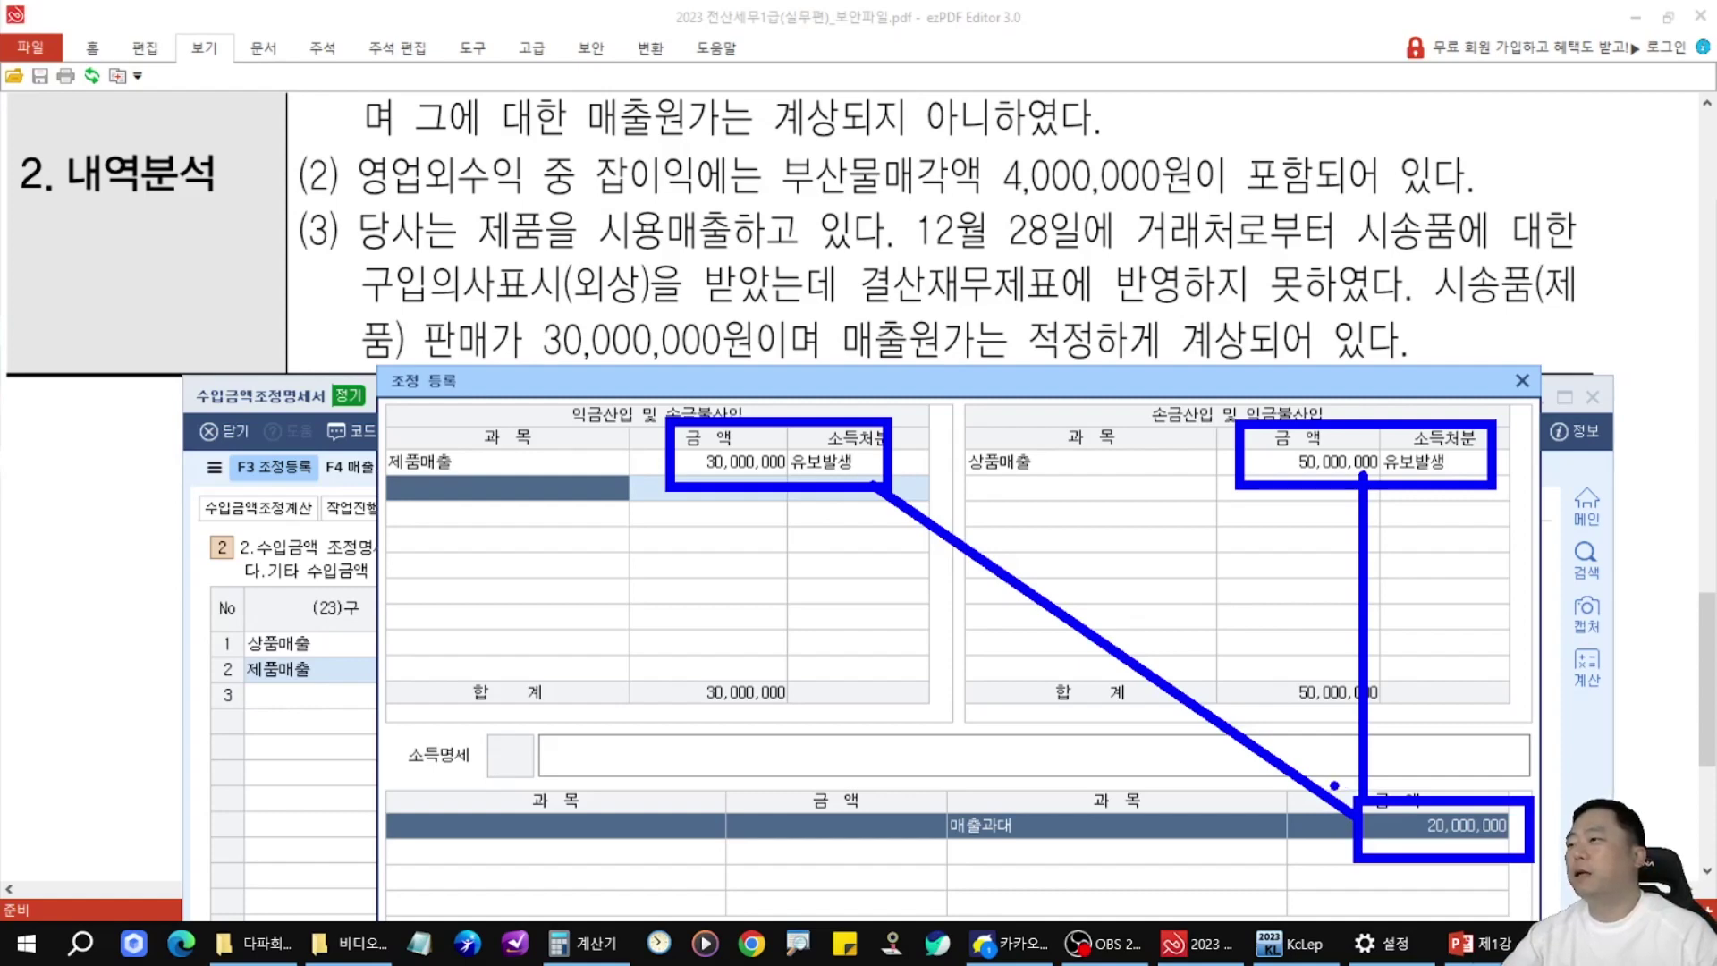
key(Escape)
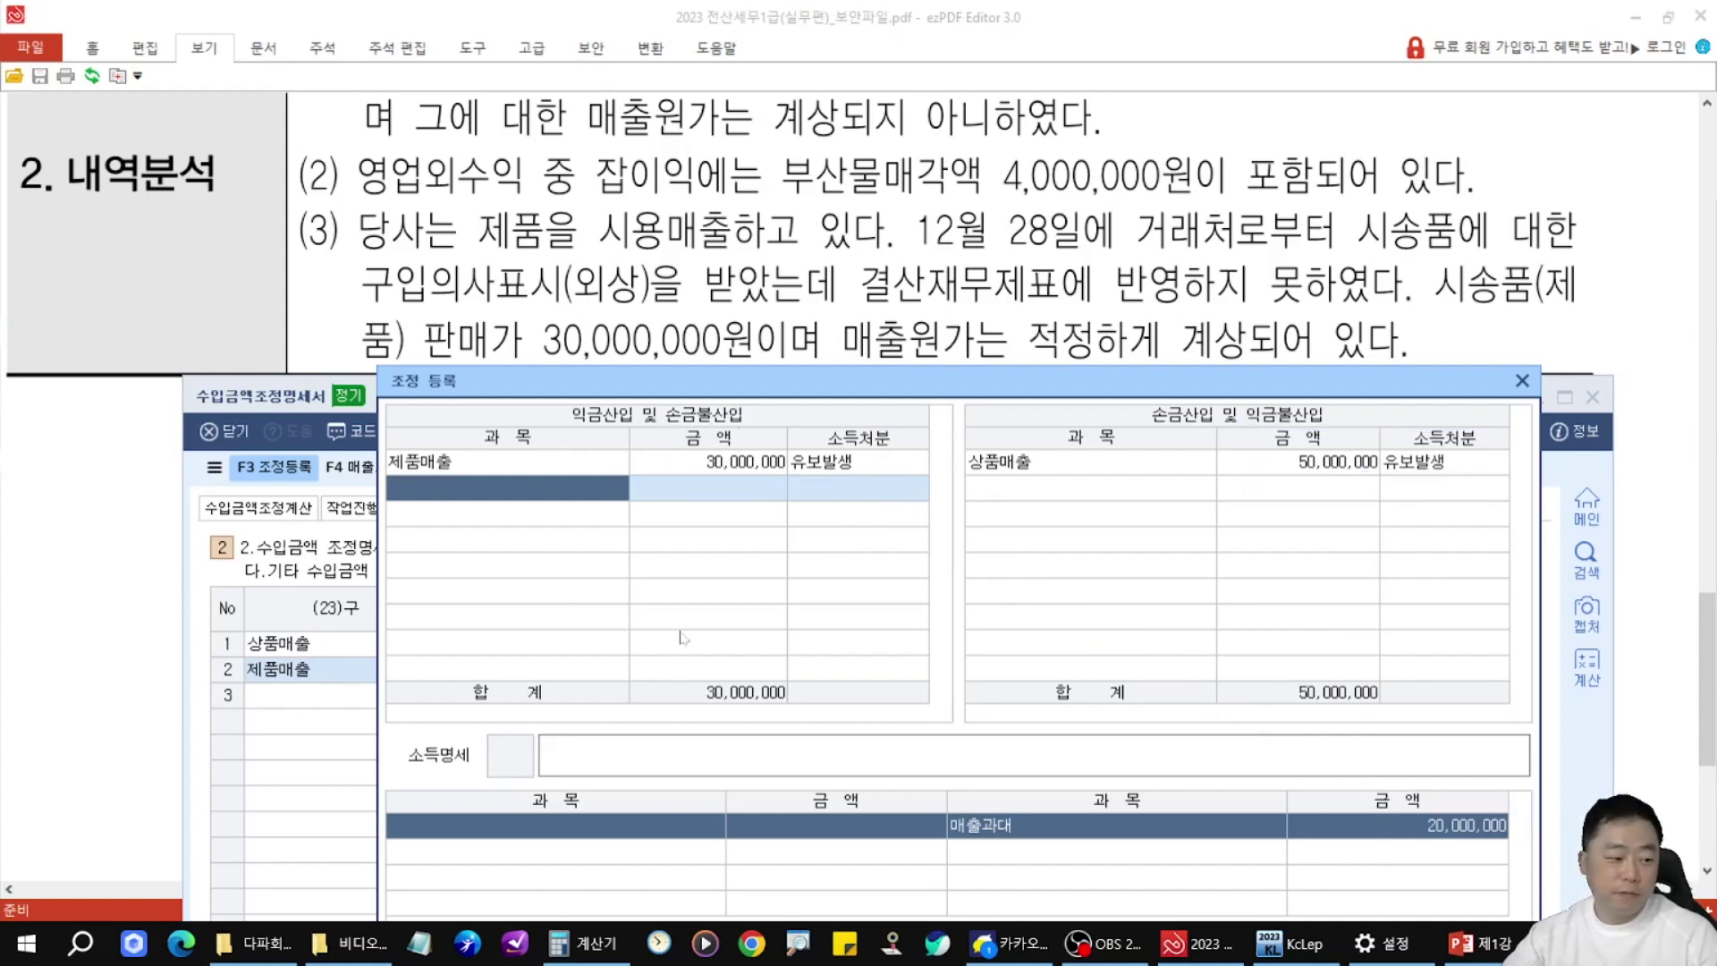
key(Escape)
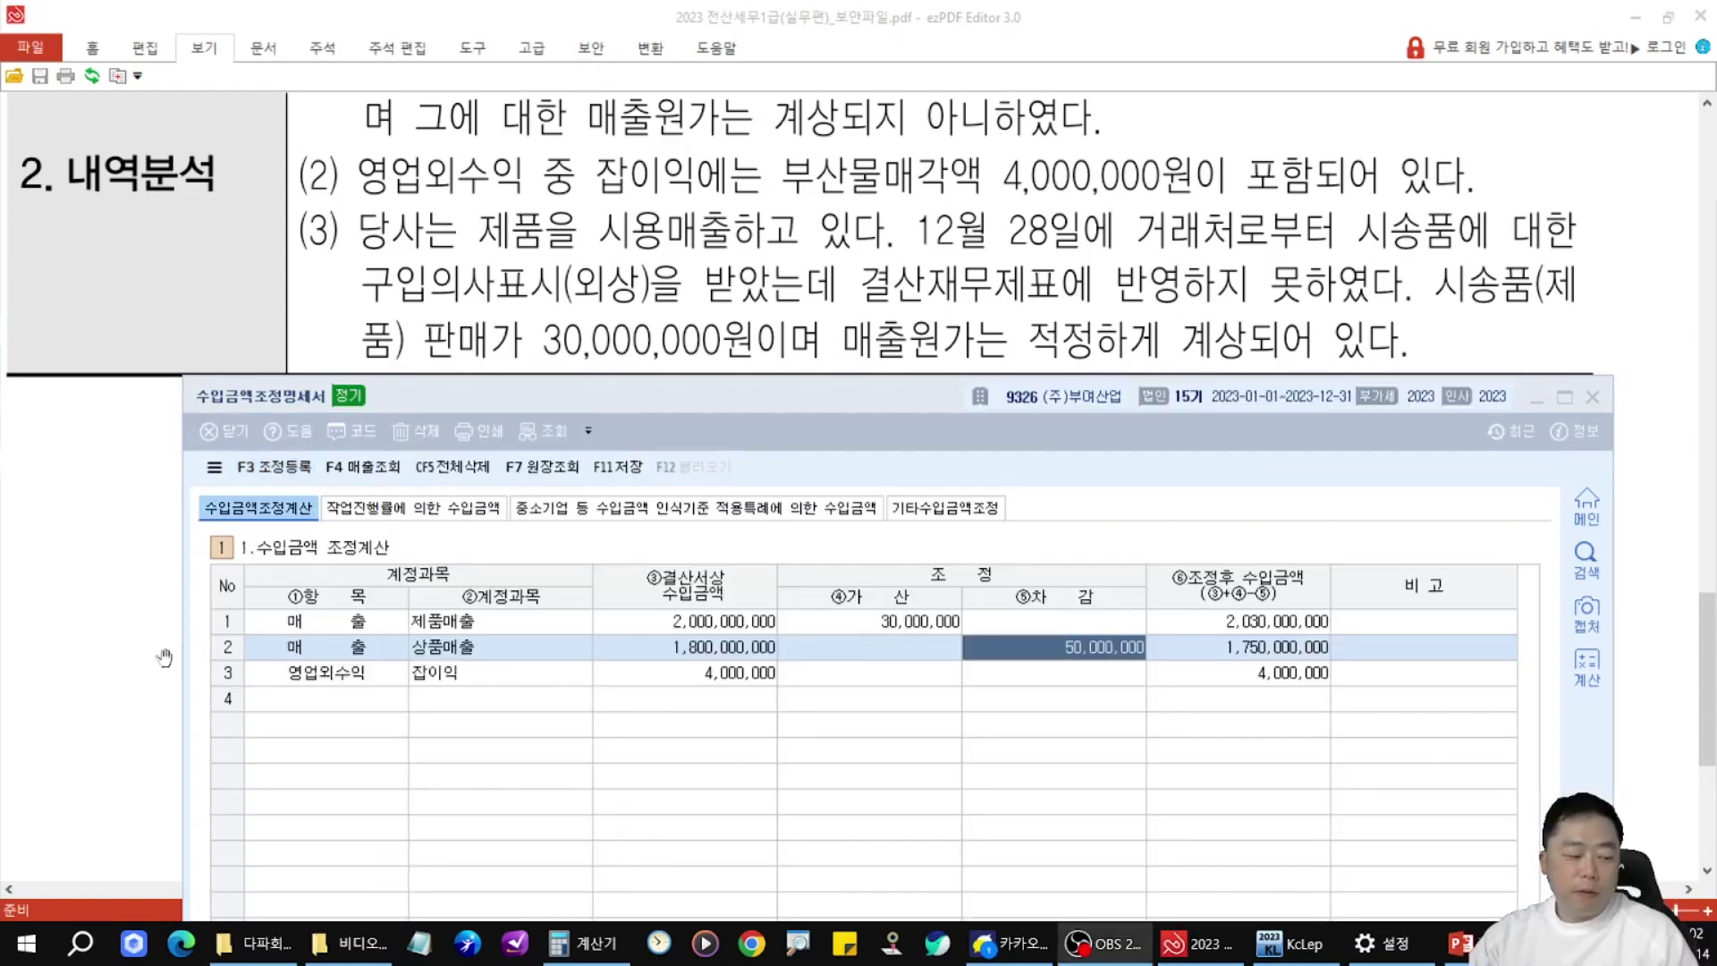
- Switch to the PDF and reread the 손익계산서 figures and the 내역분석 items (1) to (3)
click(605, 238)
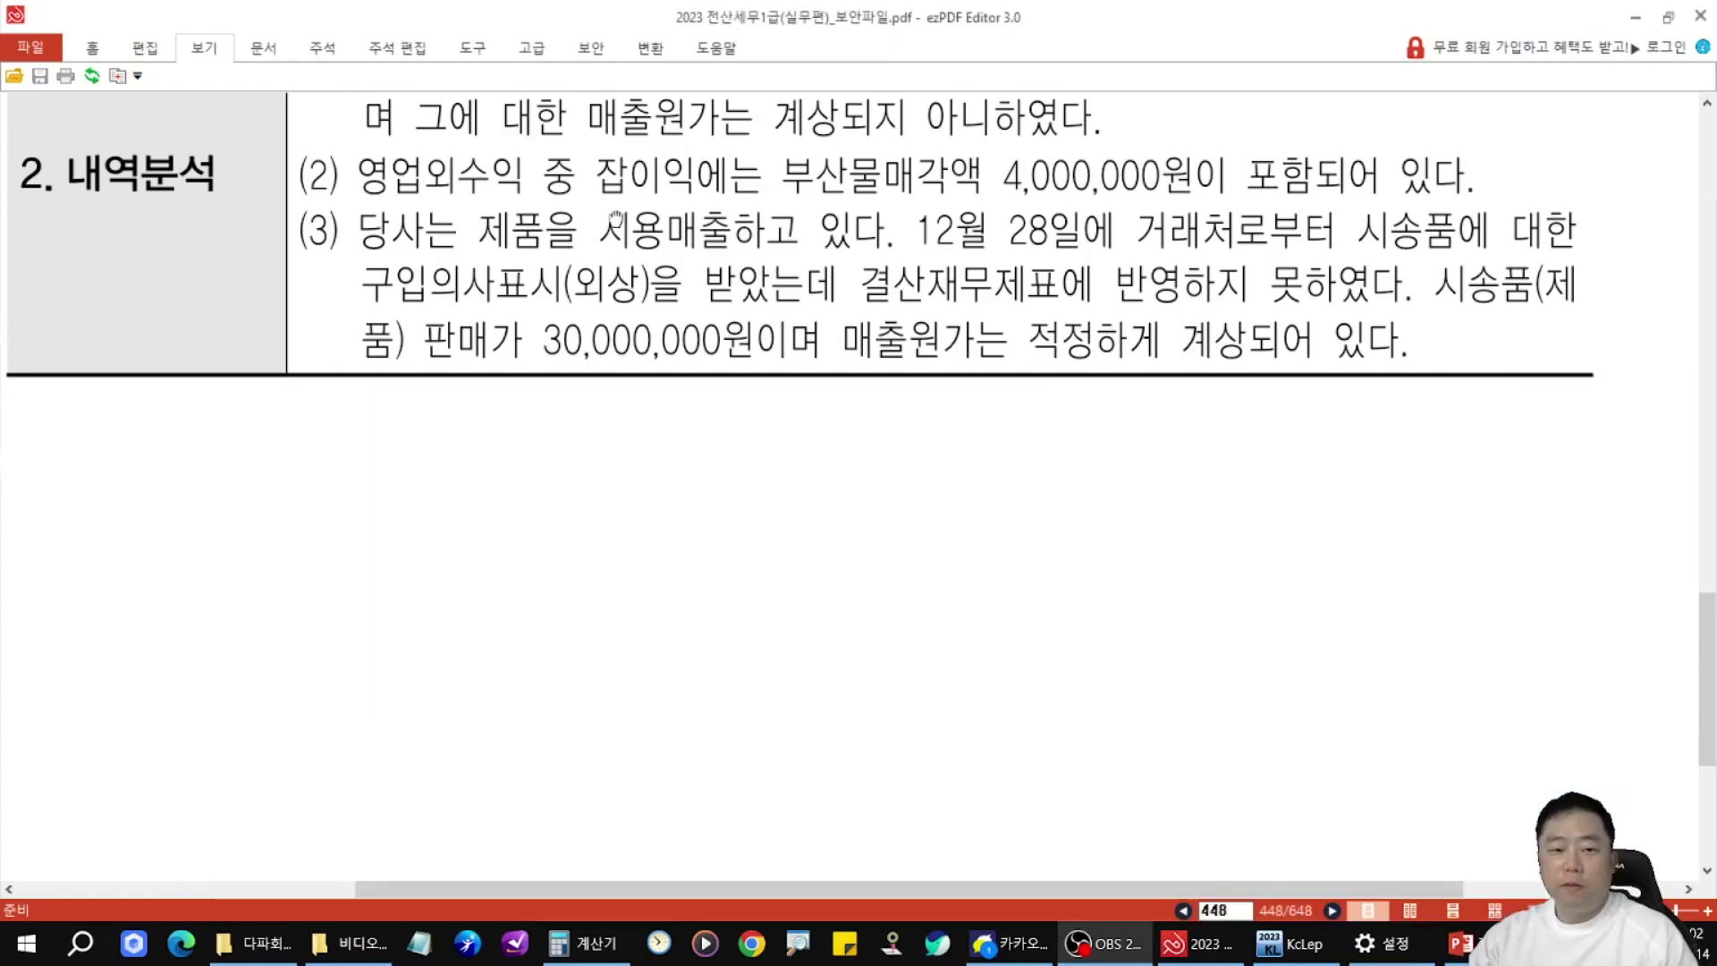
scroll(626, 250, up, 11)
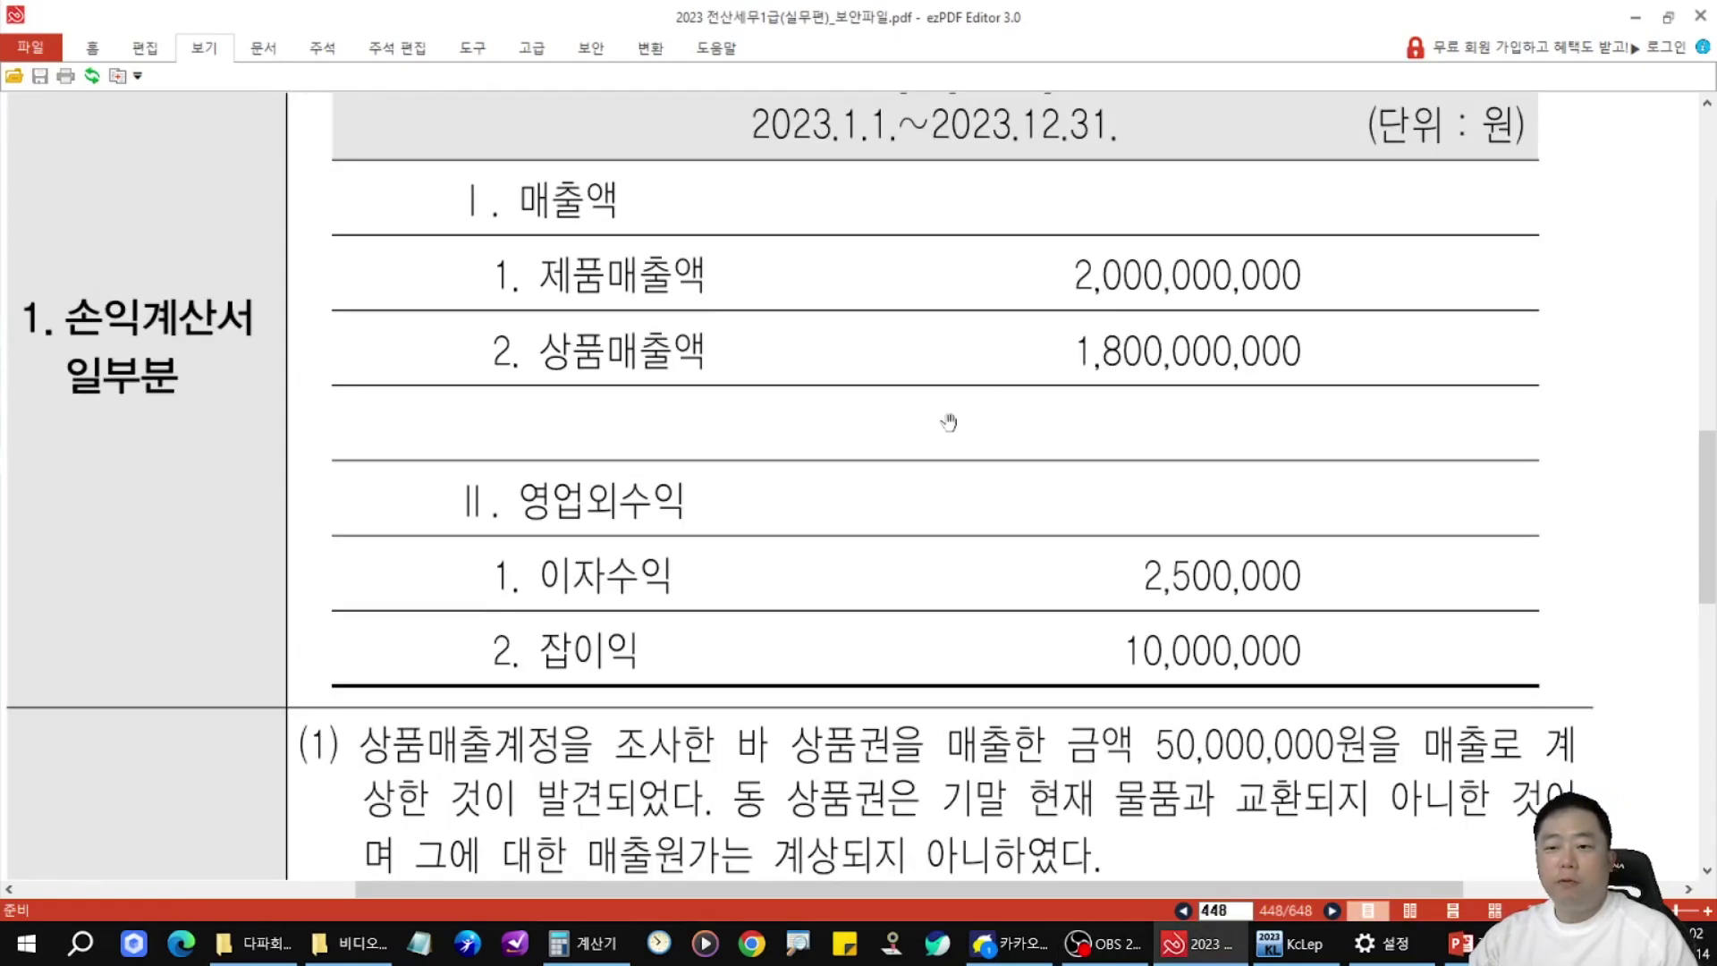
scroll(707, 563, down, 2)
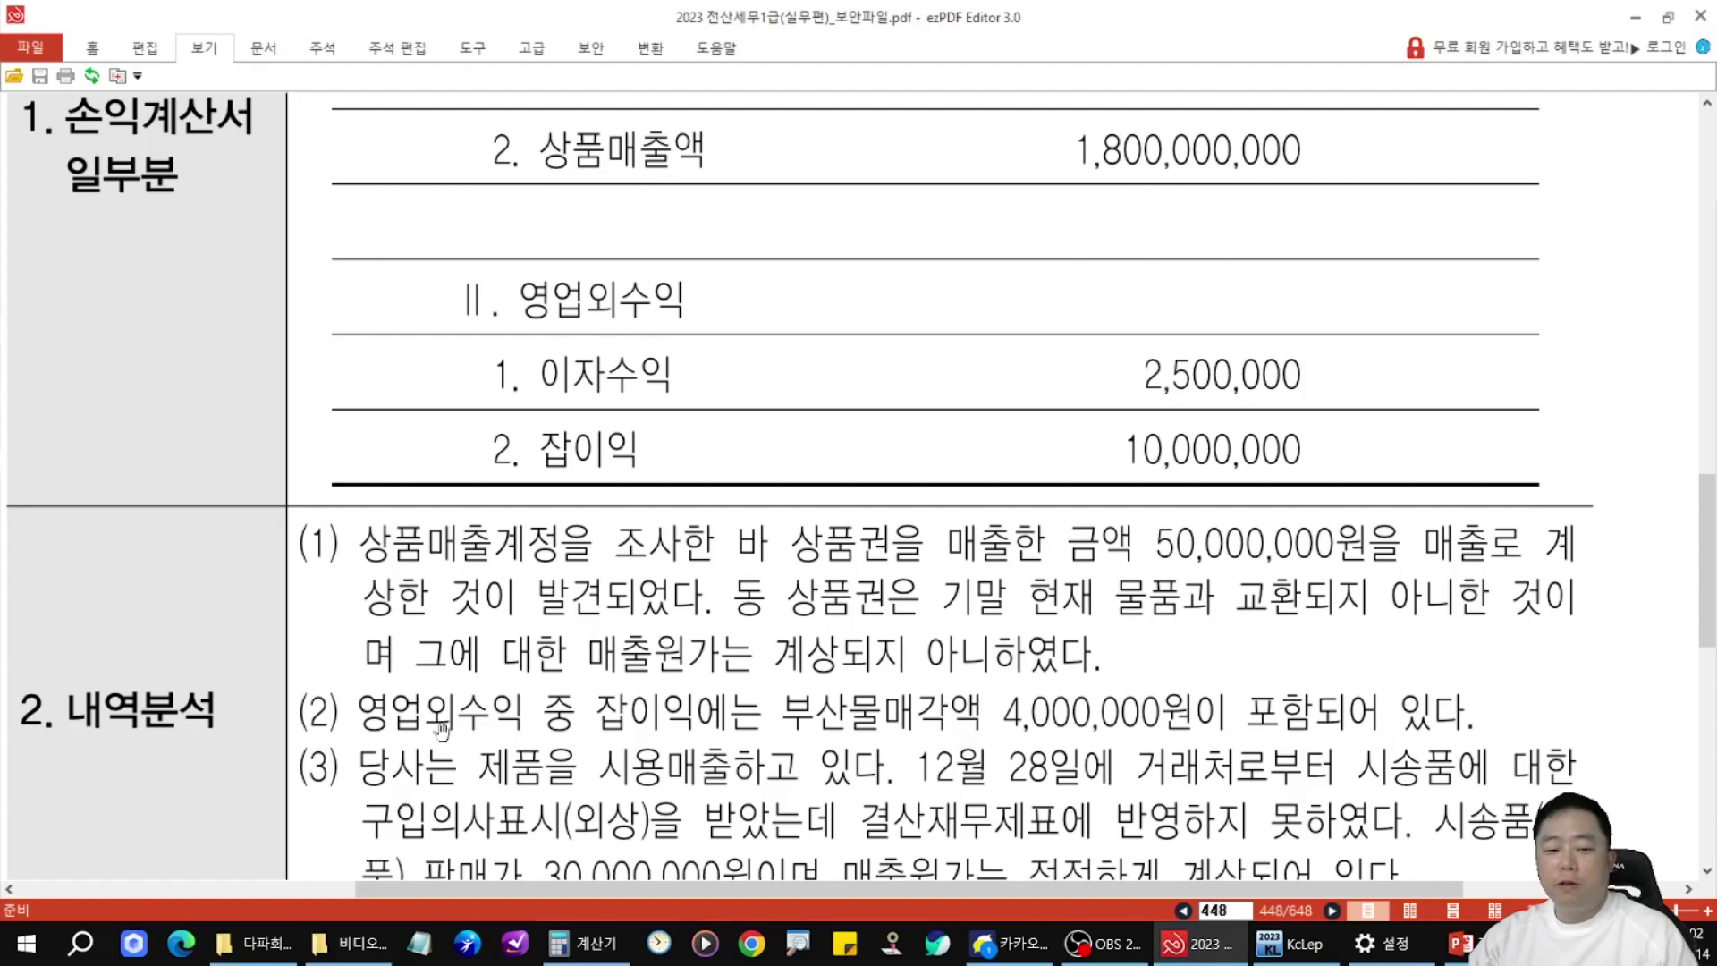
scroll(749, 723, down, 1)
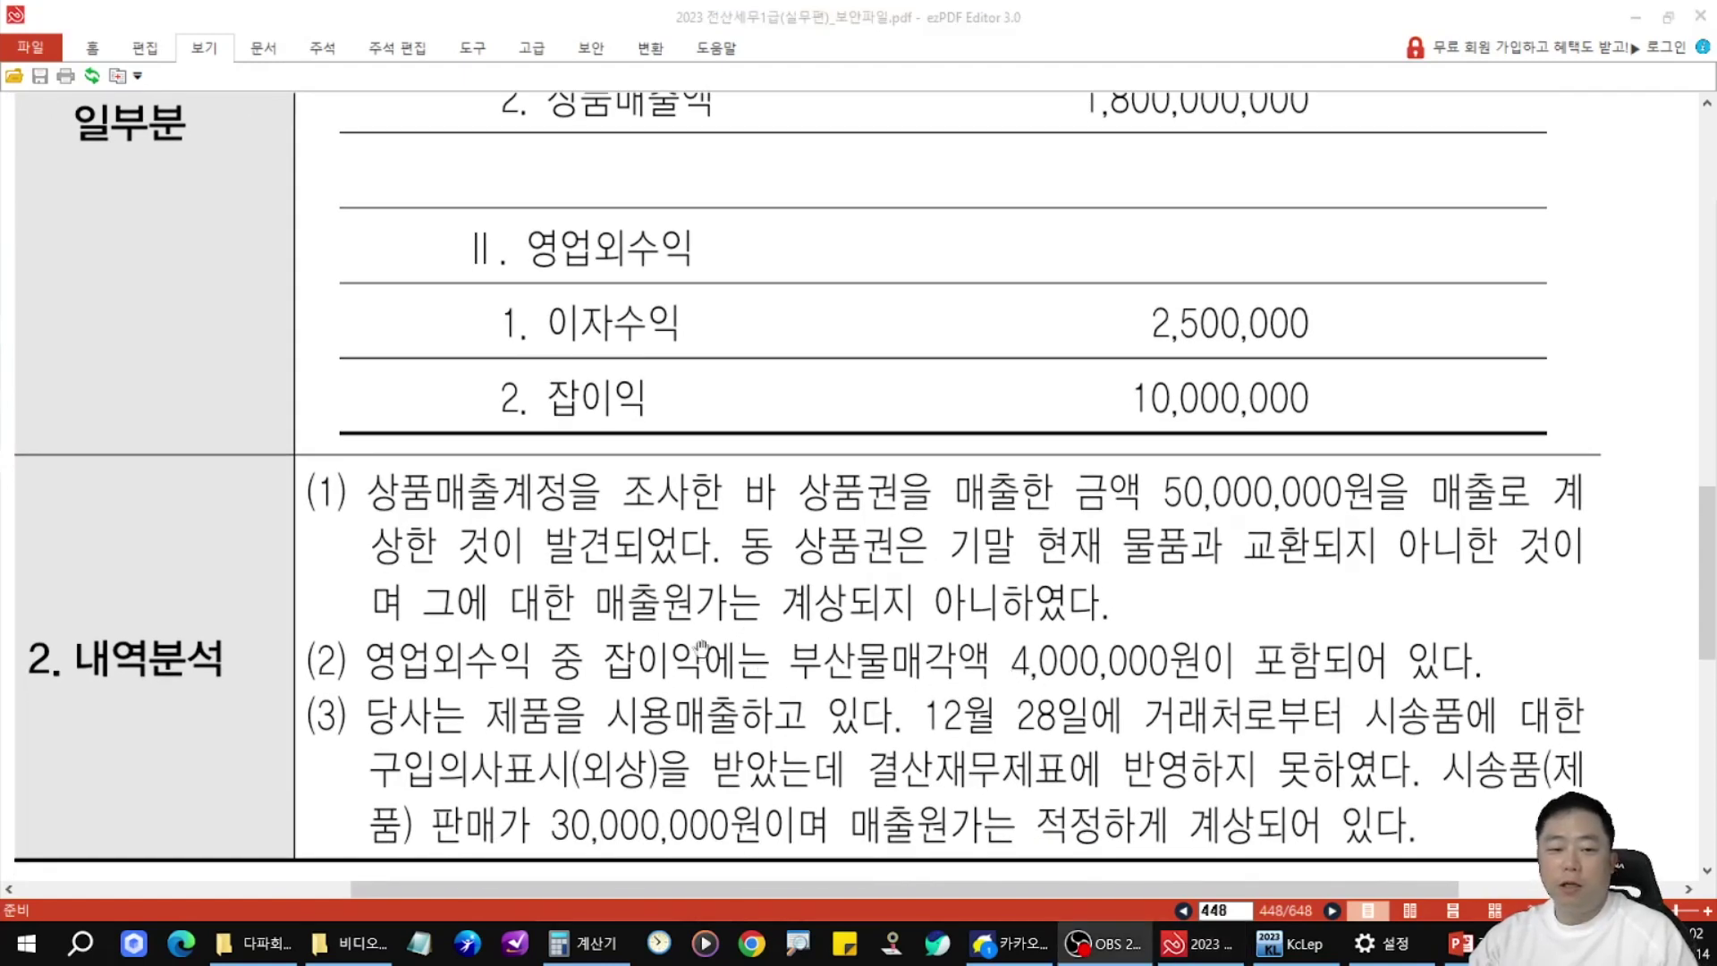
- Switch back to KcLep and check the 계정과목 and 결산서상 수입금액 entries in 수입금액조정계산, including 잡이익
key(alt+Tab)
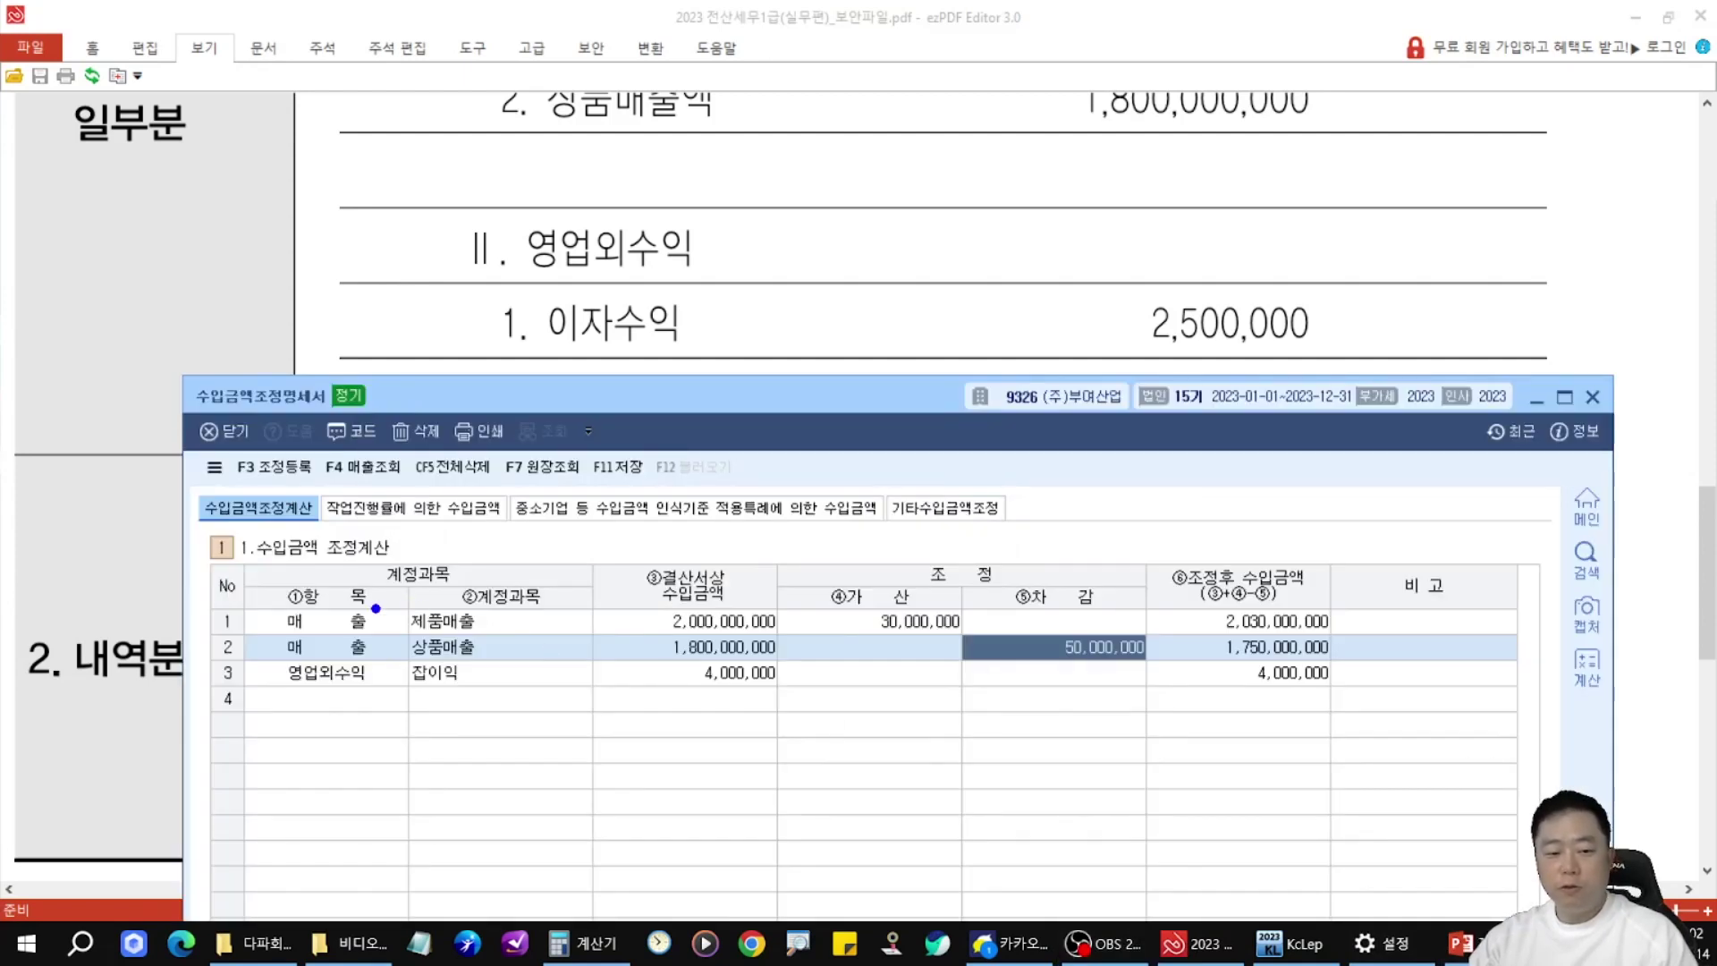
mouse_move(252, 591)
mouse_down()
mouse_move(414, 690)
mouse_move(797, 701)
mouse_up()
drag(679, 681, 532, 796)
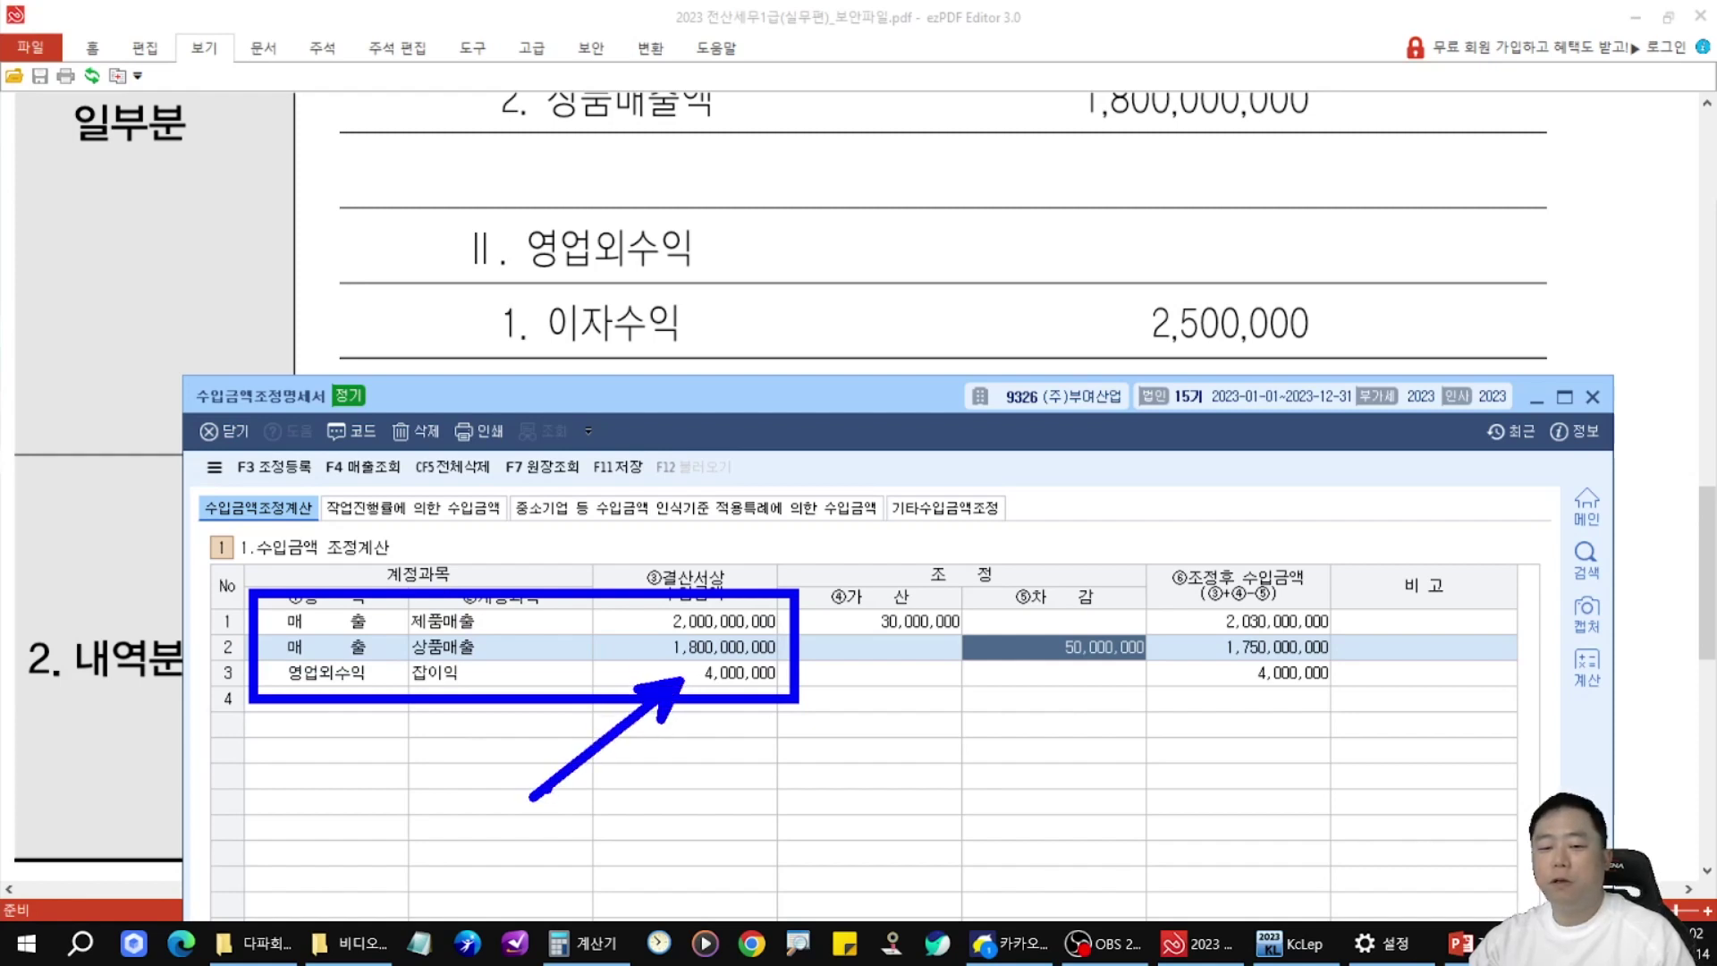
key(Escape)
- Show 기타수입금액조정 below the PDF's item (1) and compare the gift certificate amount with the 상품매출 row
click(975, 509)
drag(971, 355, 979, 181)
drag(979, 384, 979, 219)
key(alt+Tab)
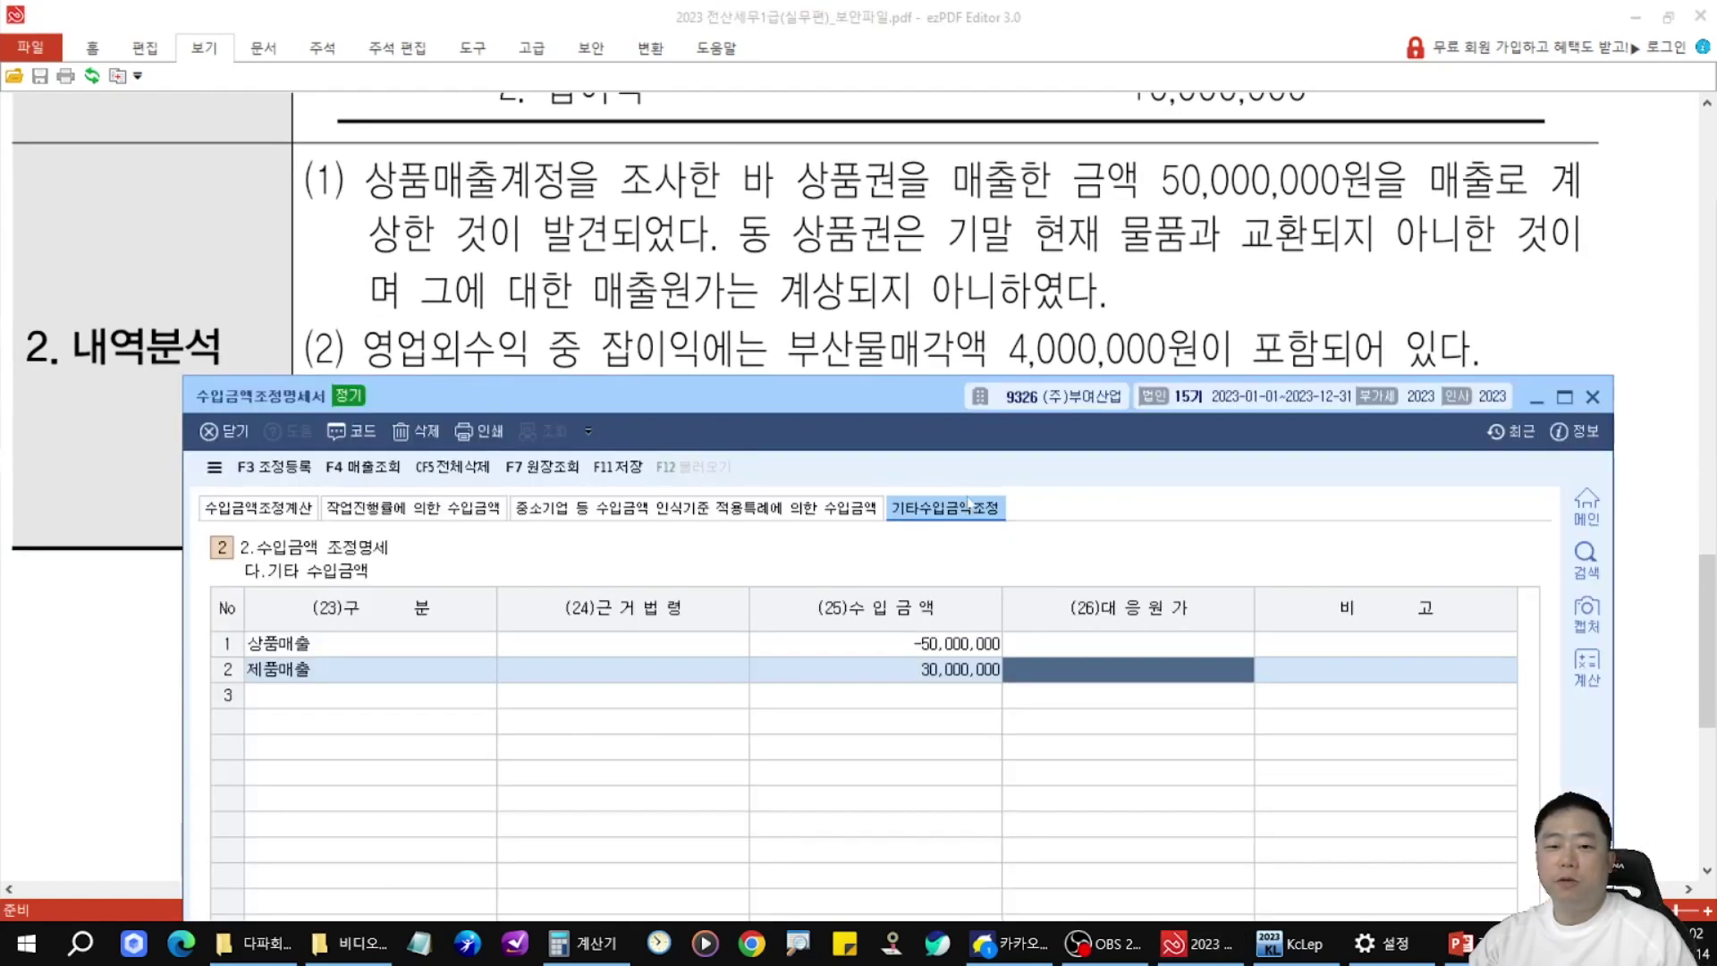
mouse_move(891, 402)
mouse_down()
mouse_move(894, 617)
mouse_move(899, 364)
mouse_up()
drag(1132, 146, 1373, 206)
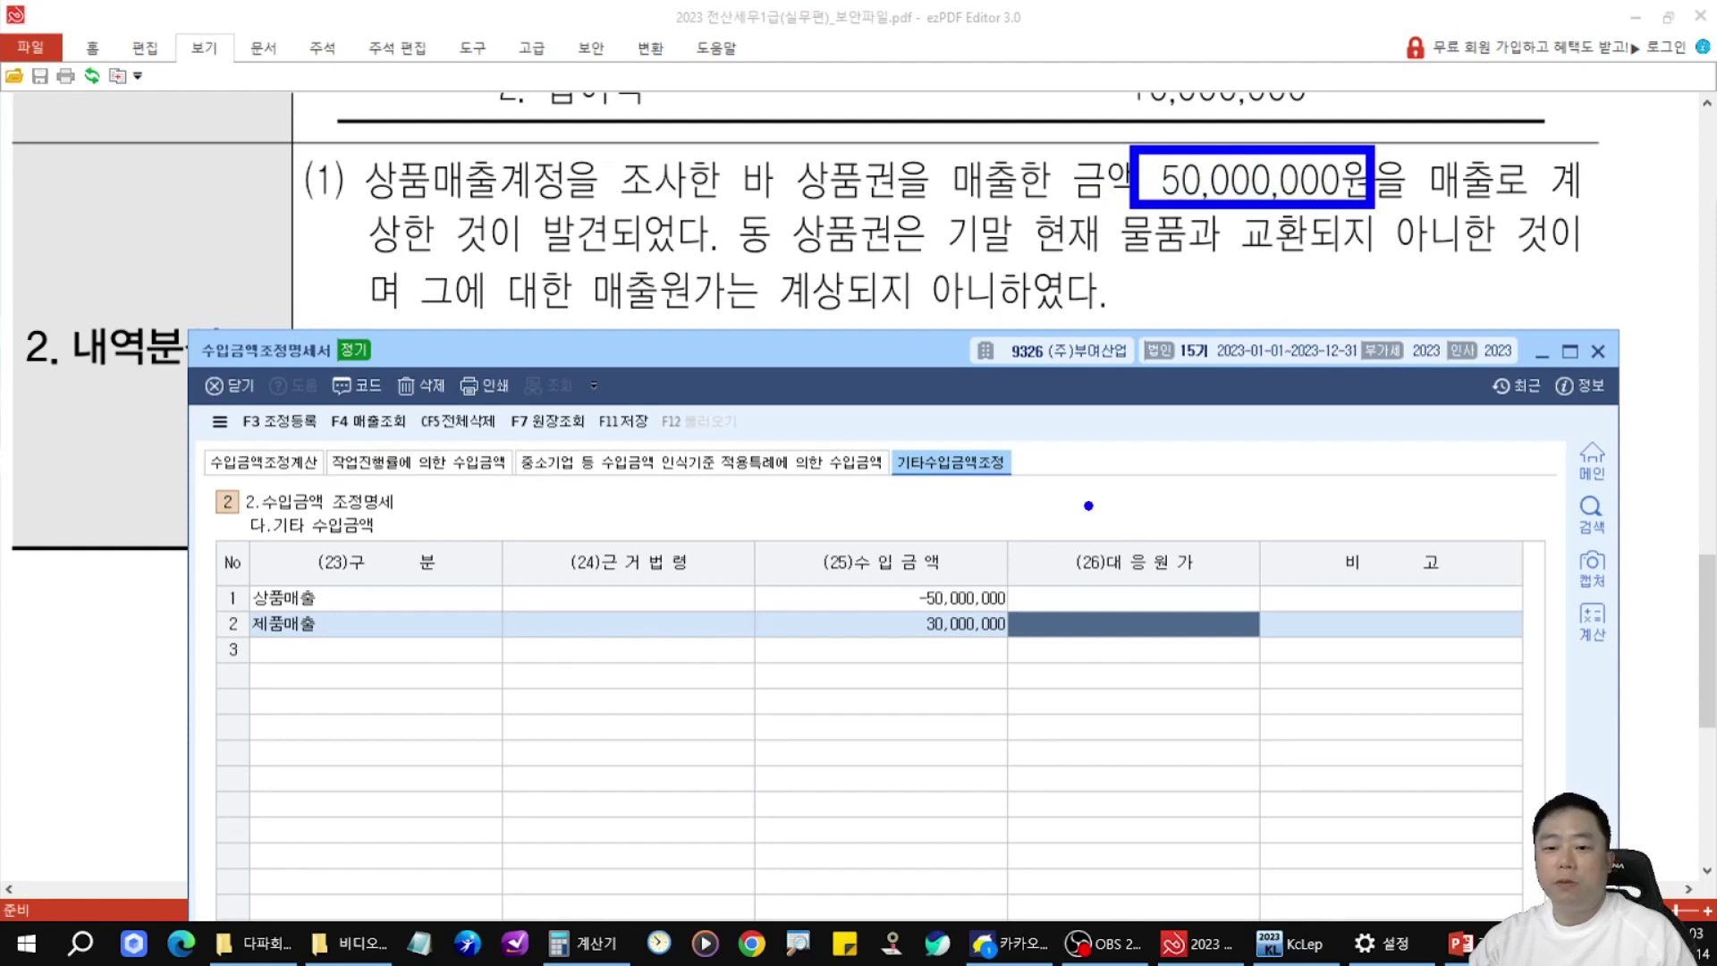
drag(882, 572, 1021, 616)
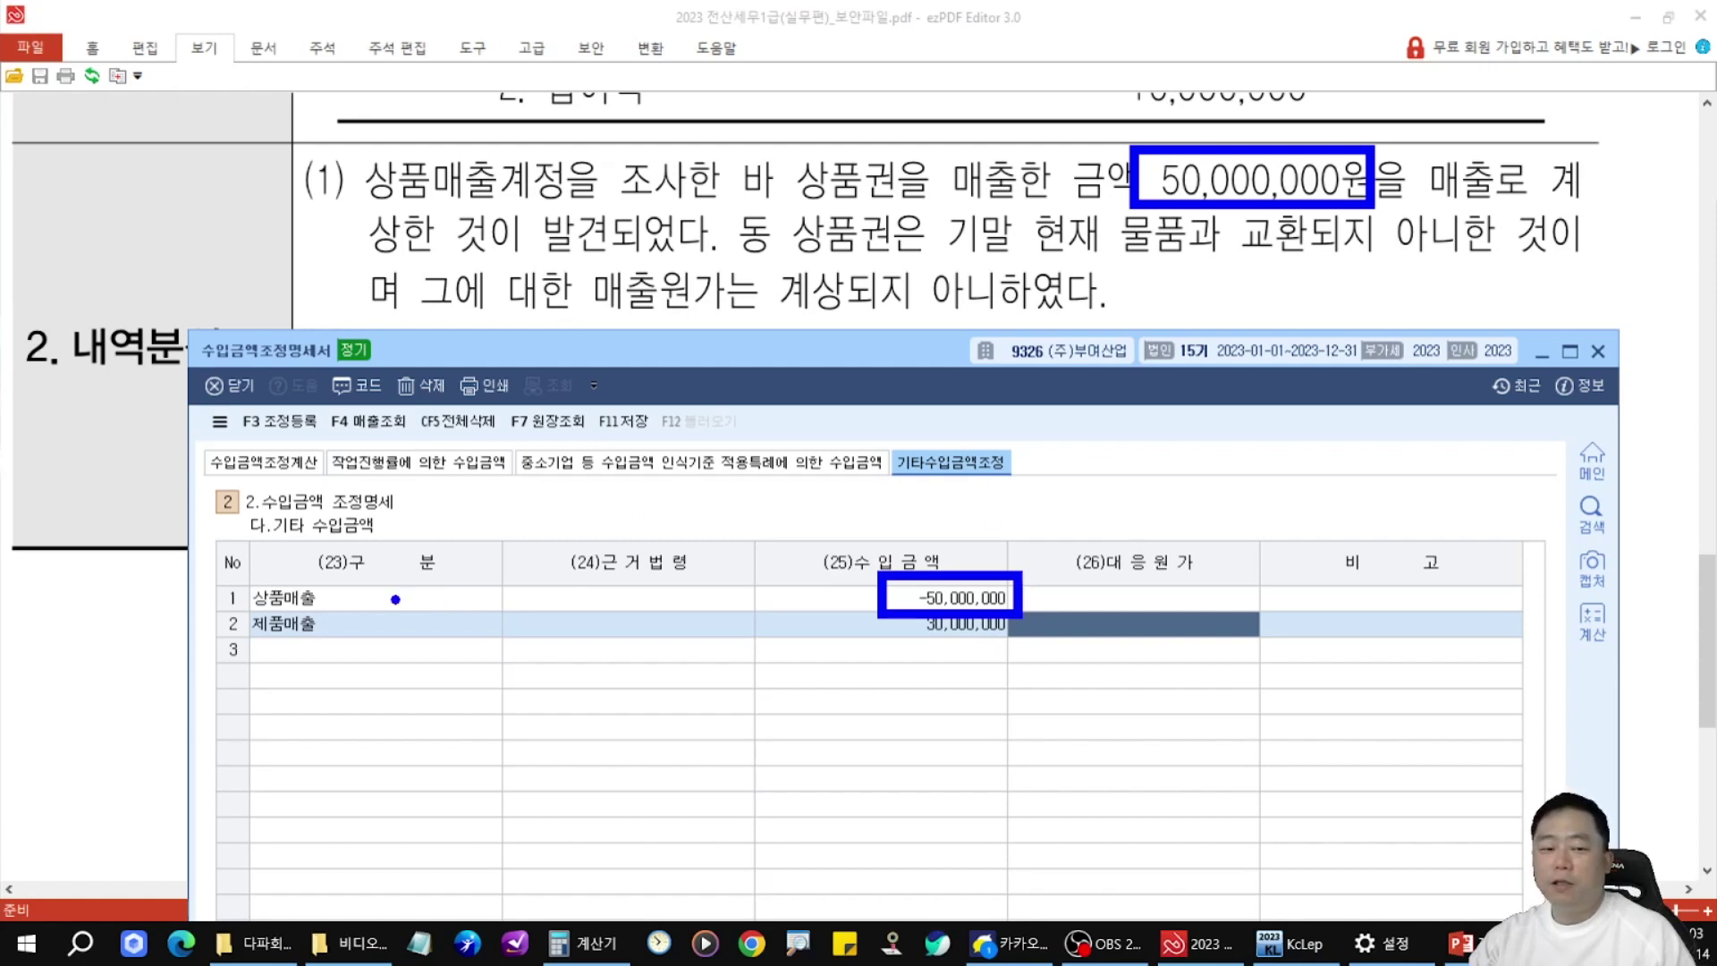
drag(221, 570, 340, 620)
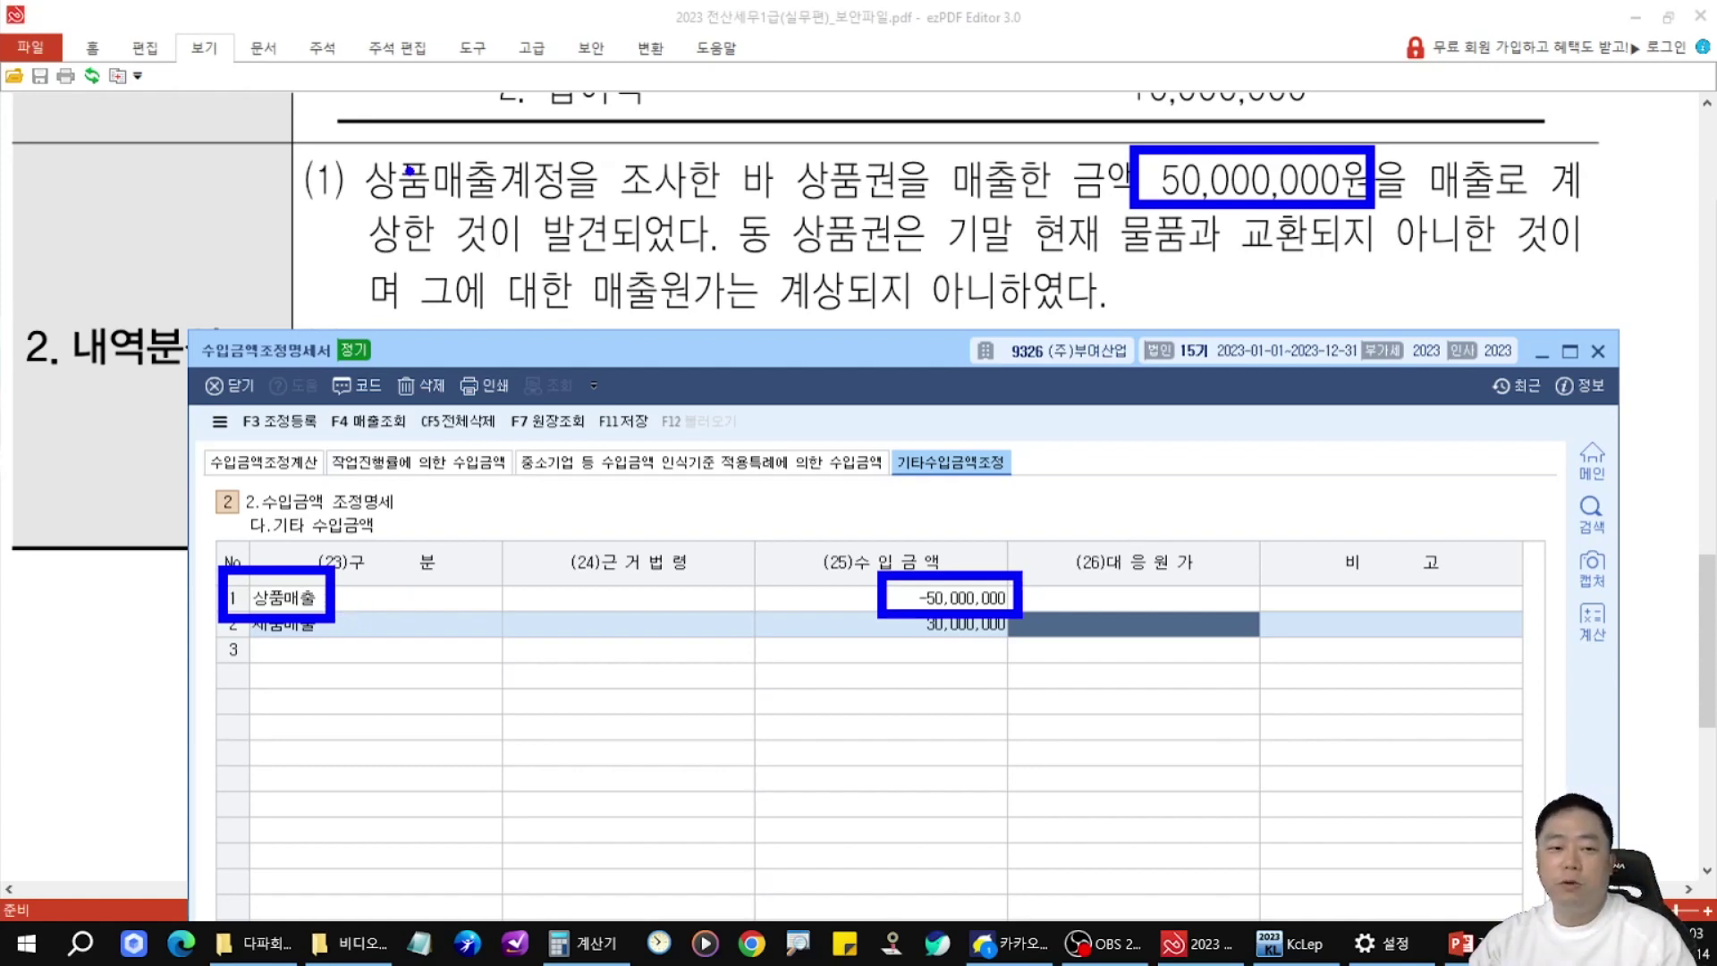
- Lower the 수입금액조정명세서 window to uncover the PDF's item (3) and check the 제품매출 row against it
key(Escape)
drag(541, 364, 551, 552)
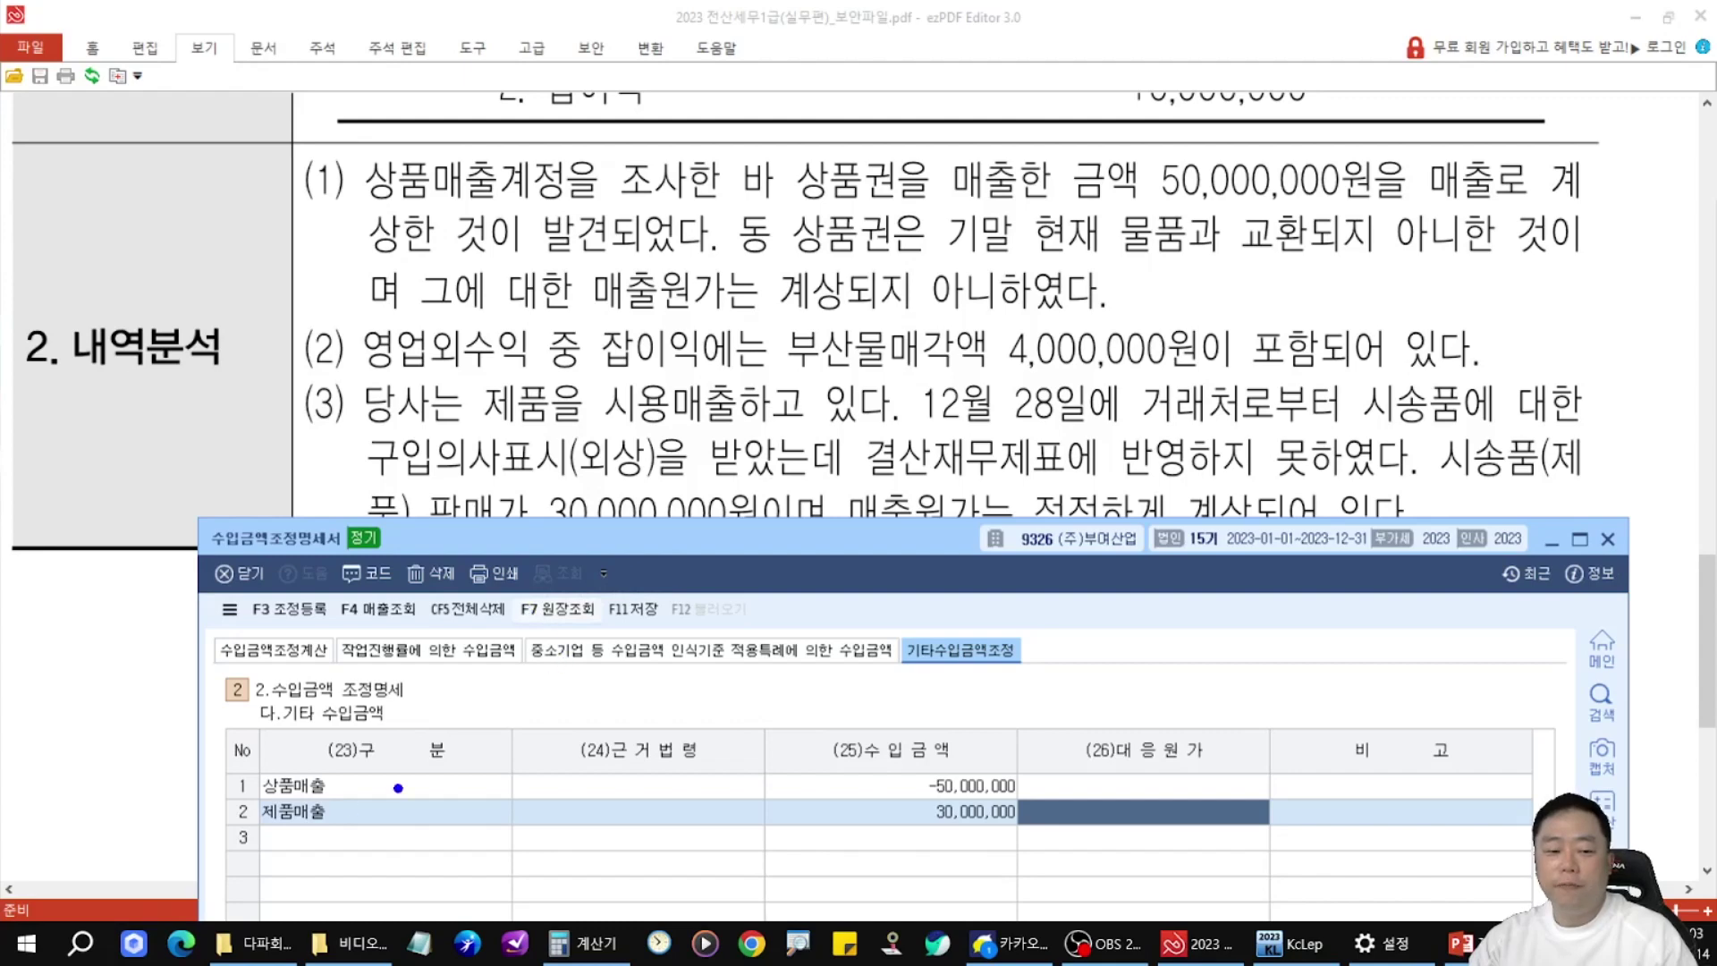
drag(224, 777, 390, 854)
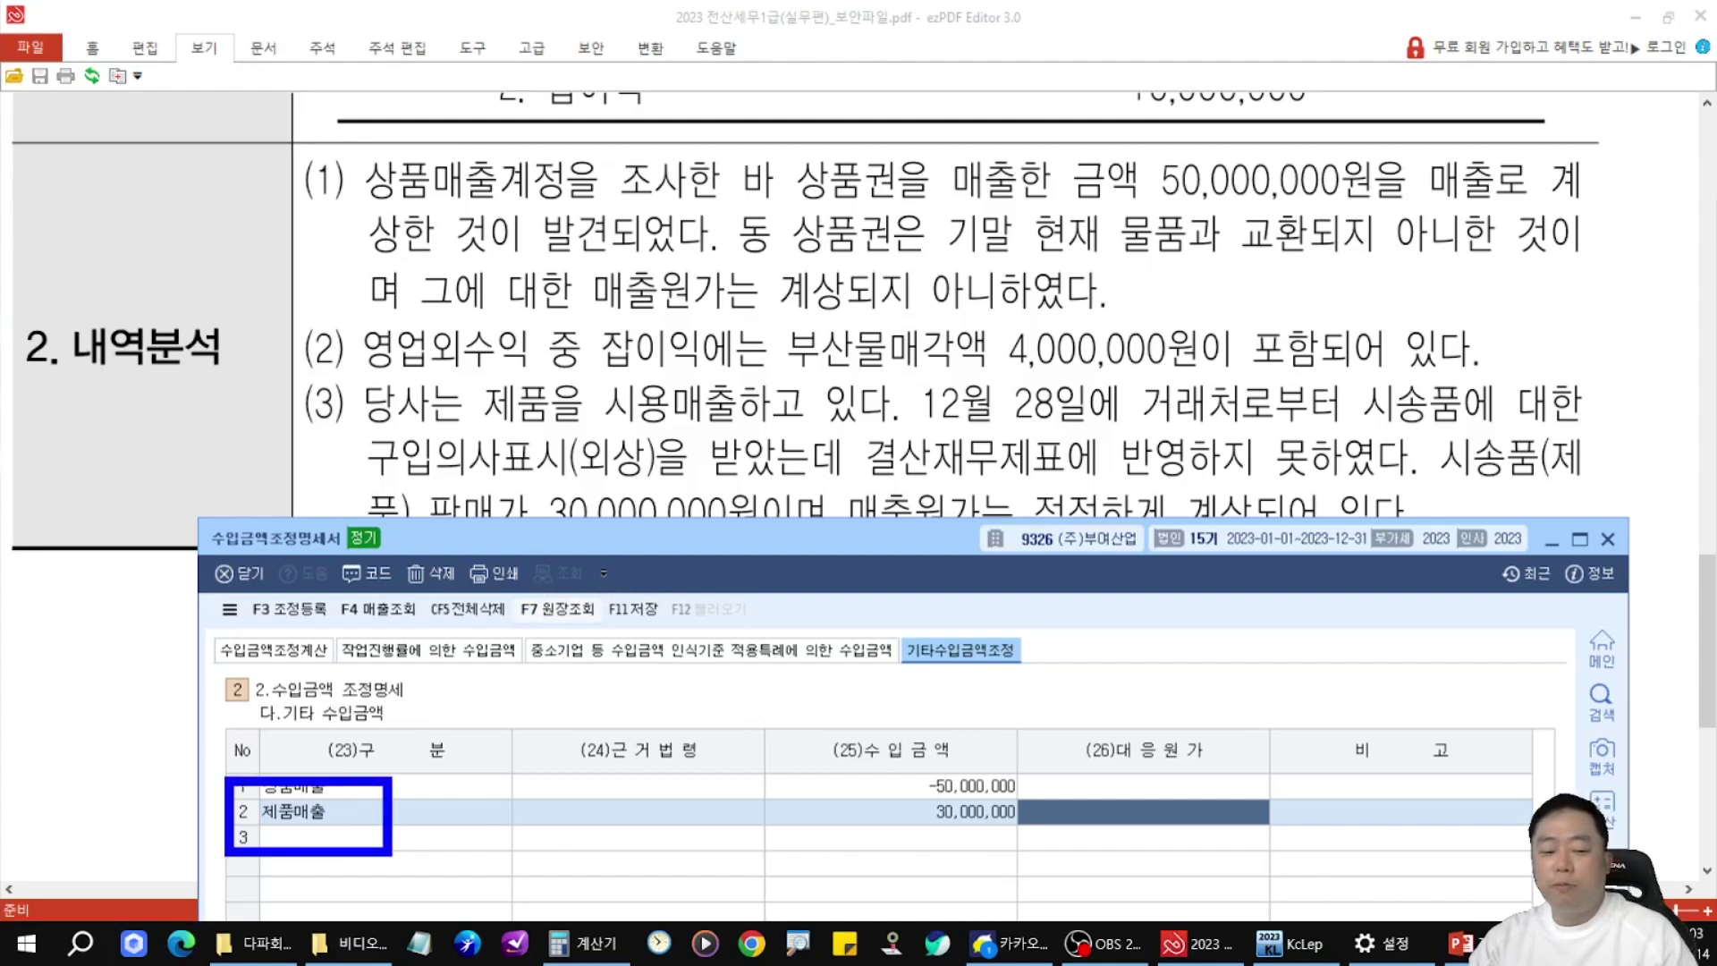
drag(902, 787, 1048, 843)
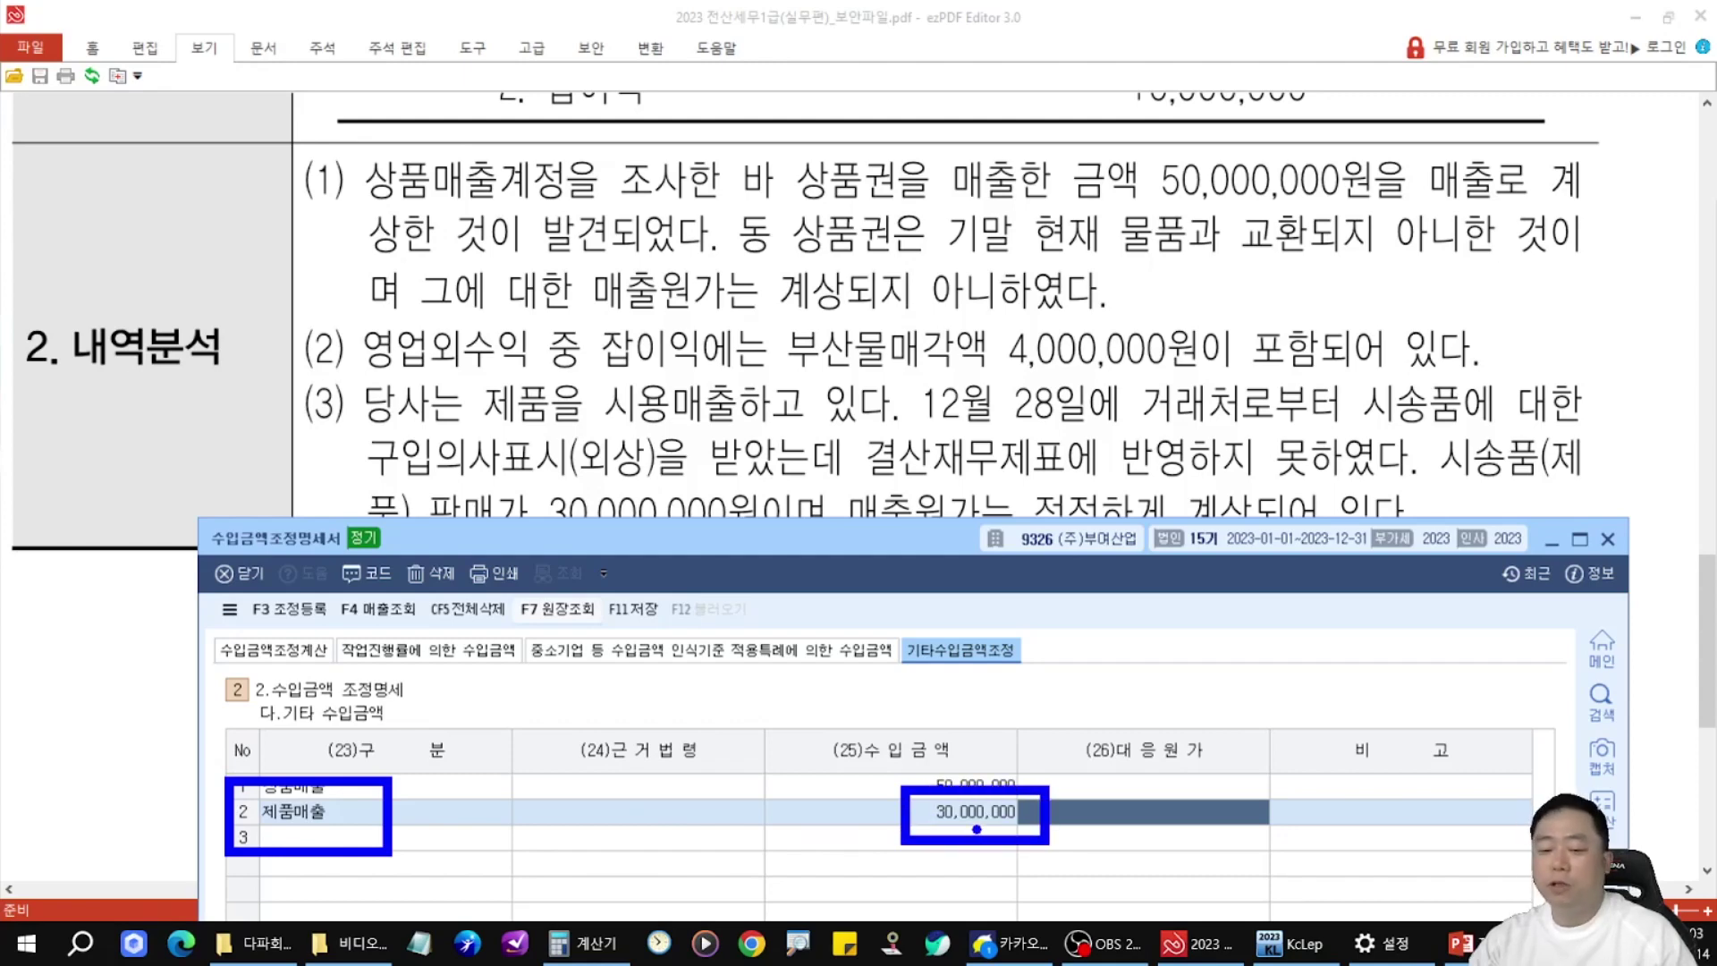
key(Escape)
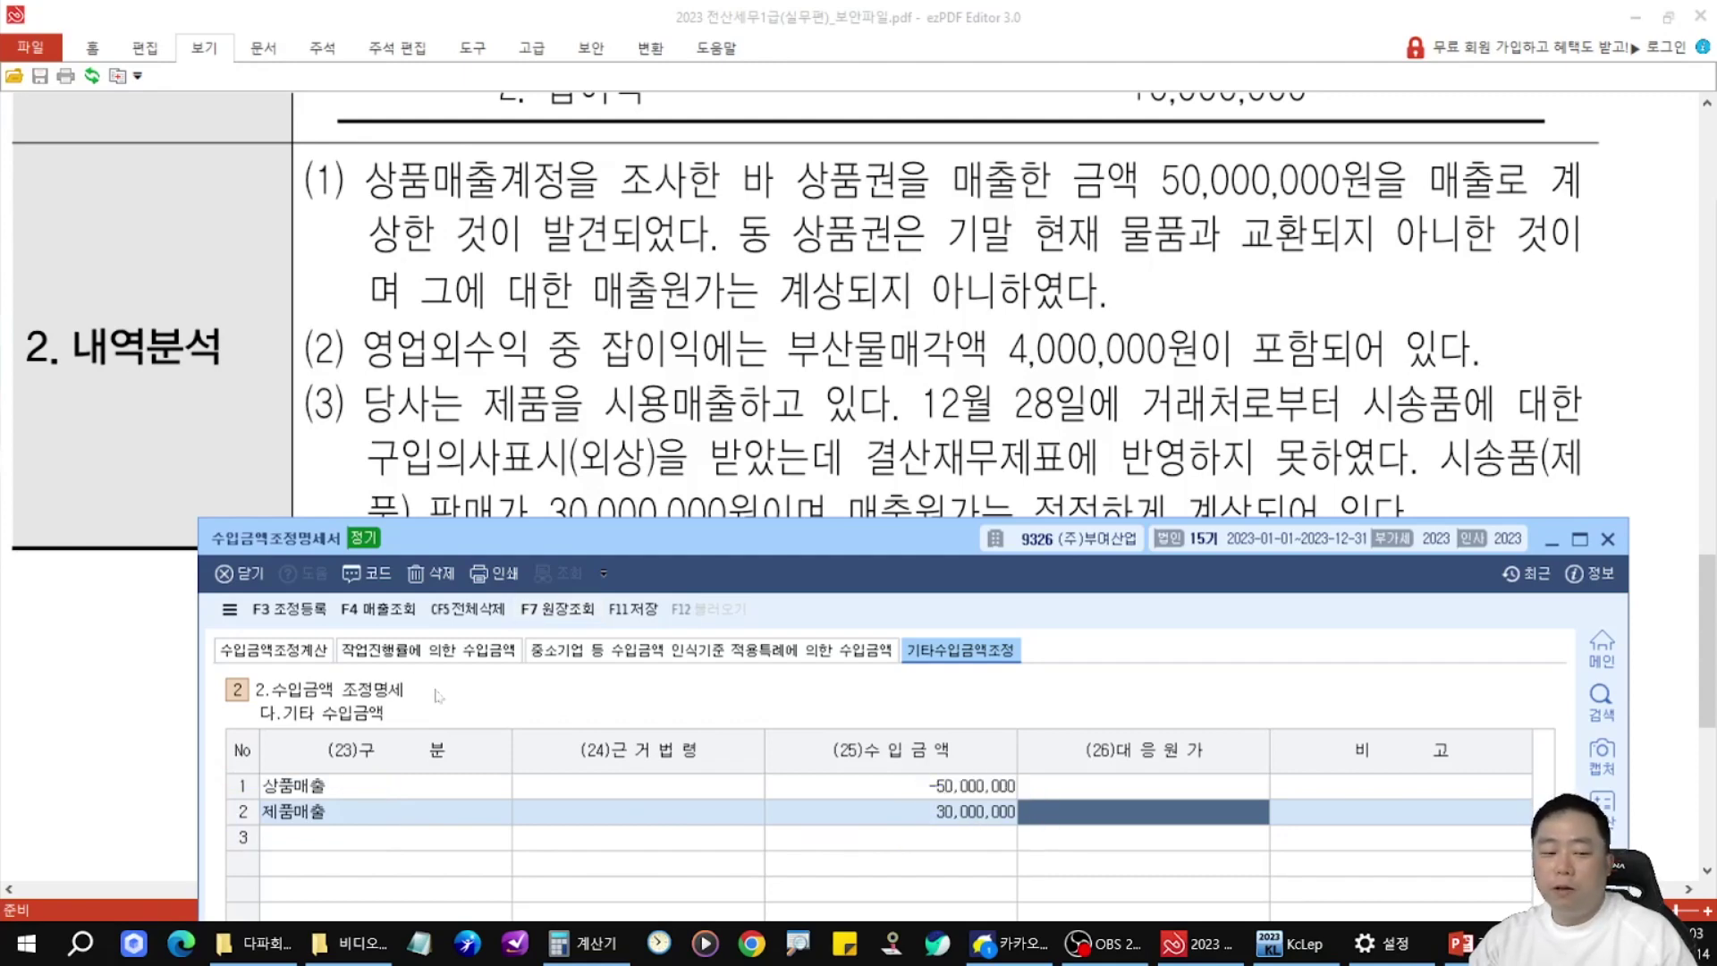
- Check the 가산 and 차감 adjustment columns in 수입금액조정계산
click(274, 650)
key(ctrl+2)
mouse_move(802, 702)
mouse_down()
mouse_move(890, 751)
mouse_move(1174, 821)
mouse_up()
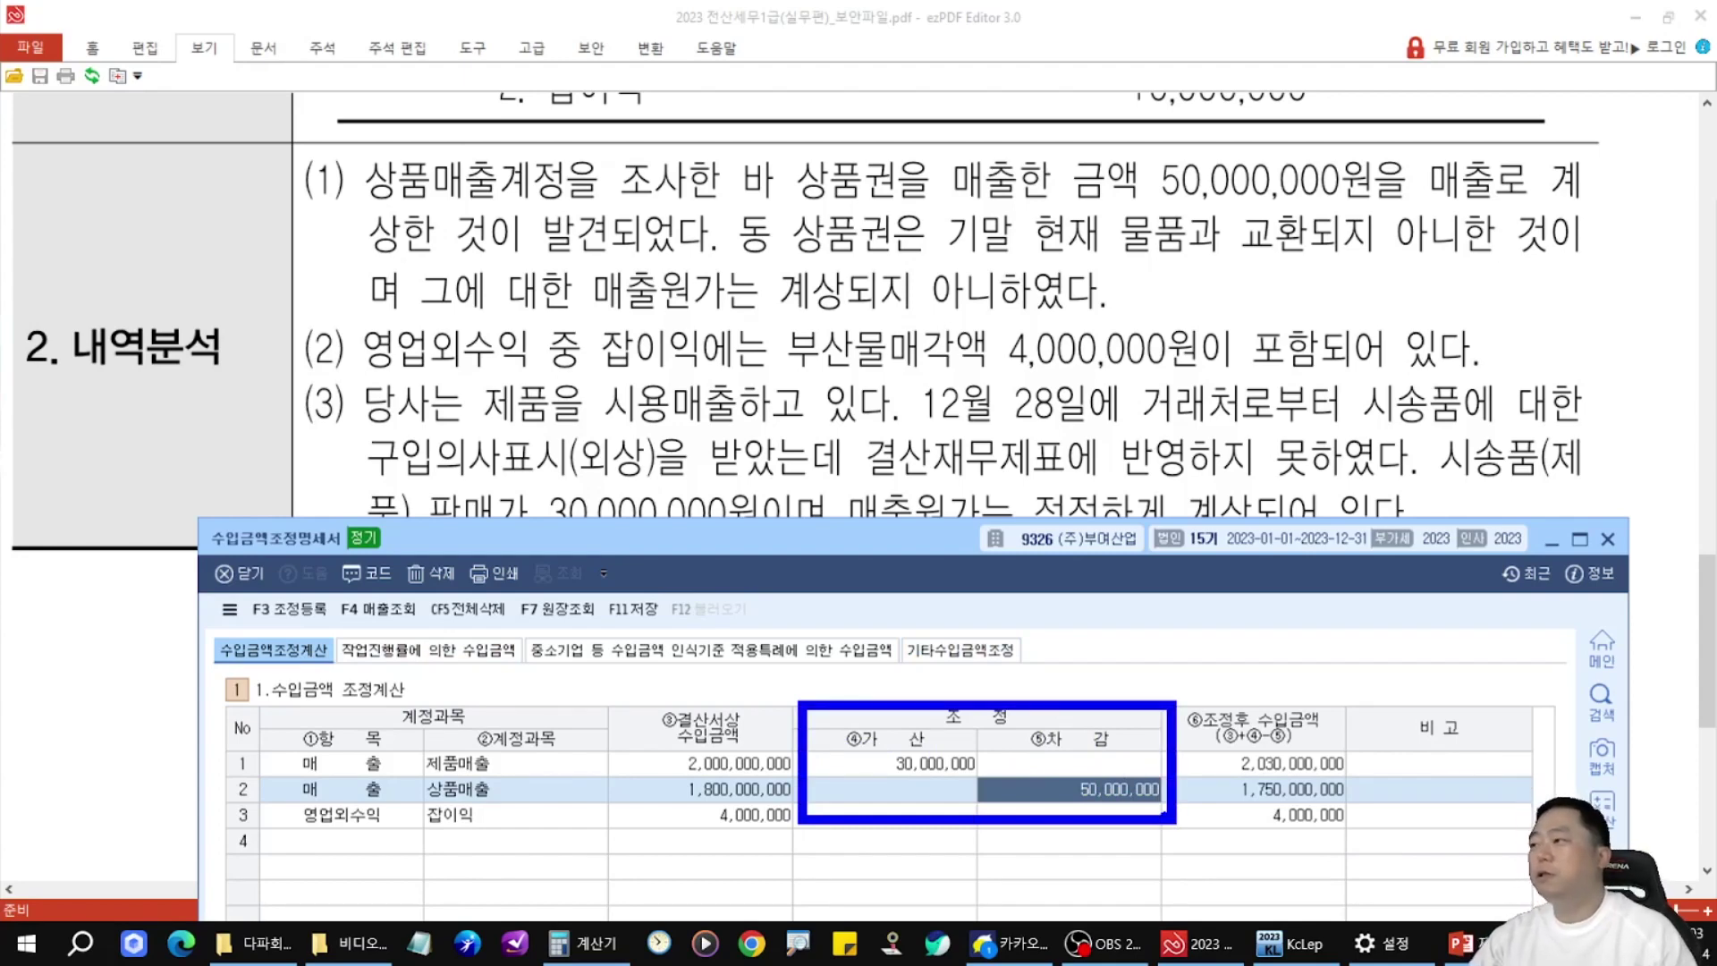
key(Escape)
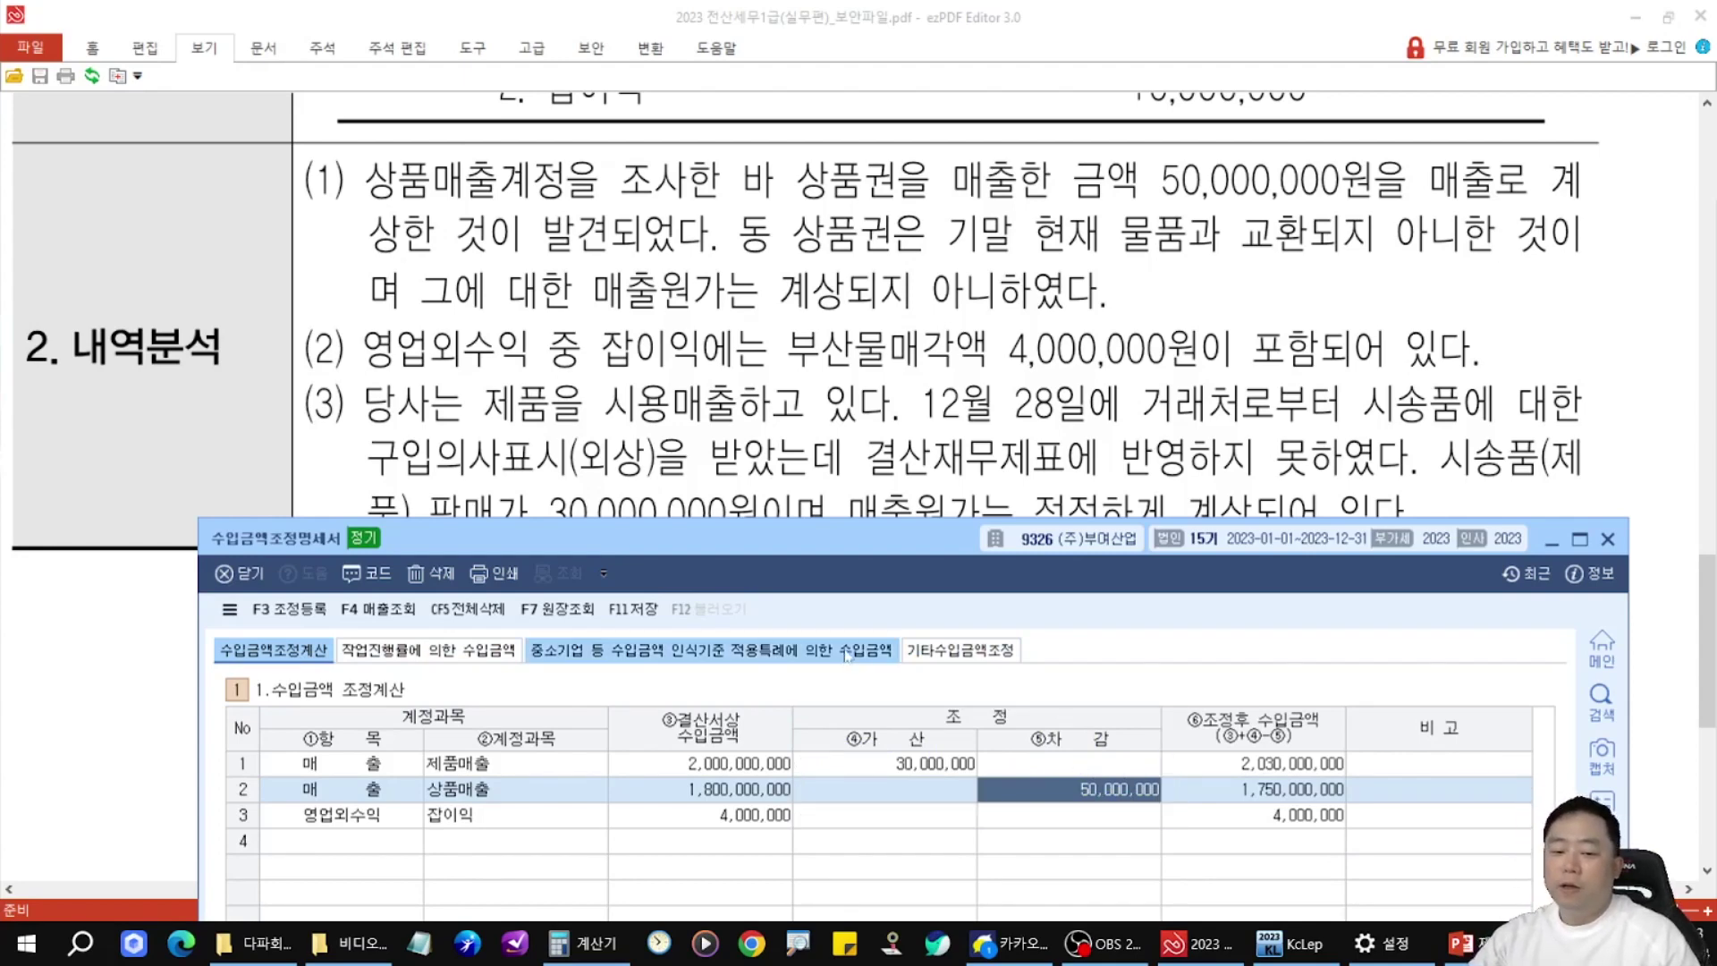
- Return to 기타수입금액조정, review the 제품매출, 상품매출 and 매출과대 amounts in 조정 등록, and close it
click(850, 651)
click(984, 651)
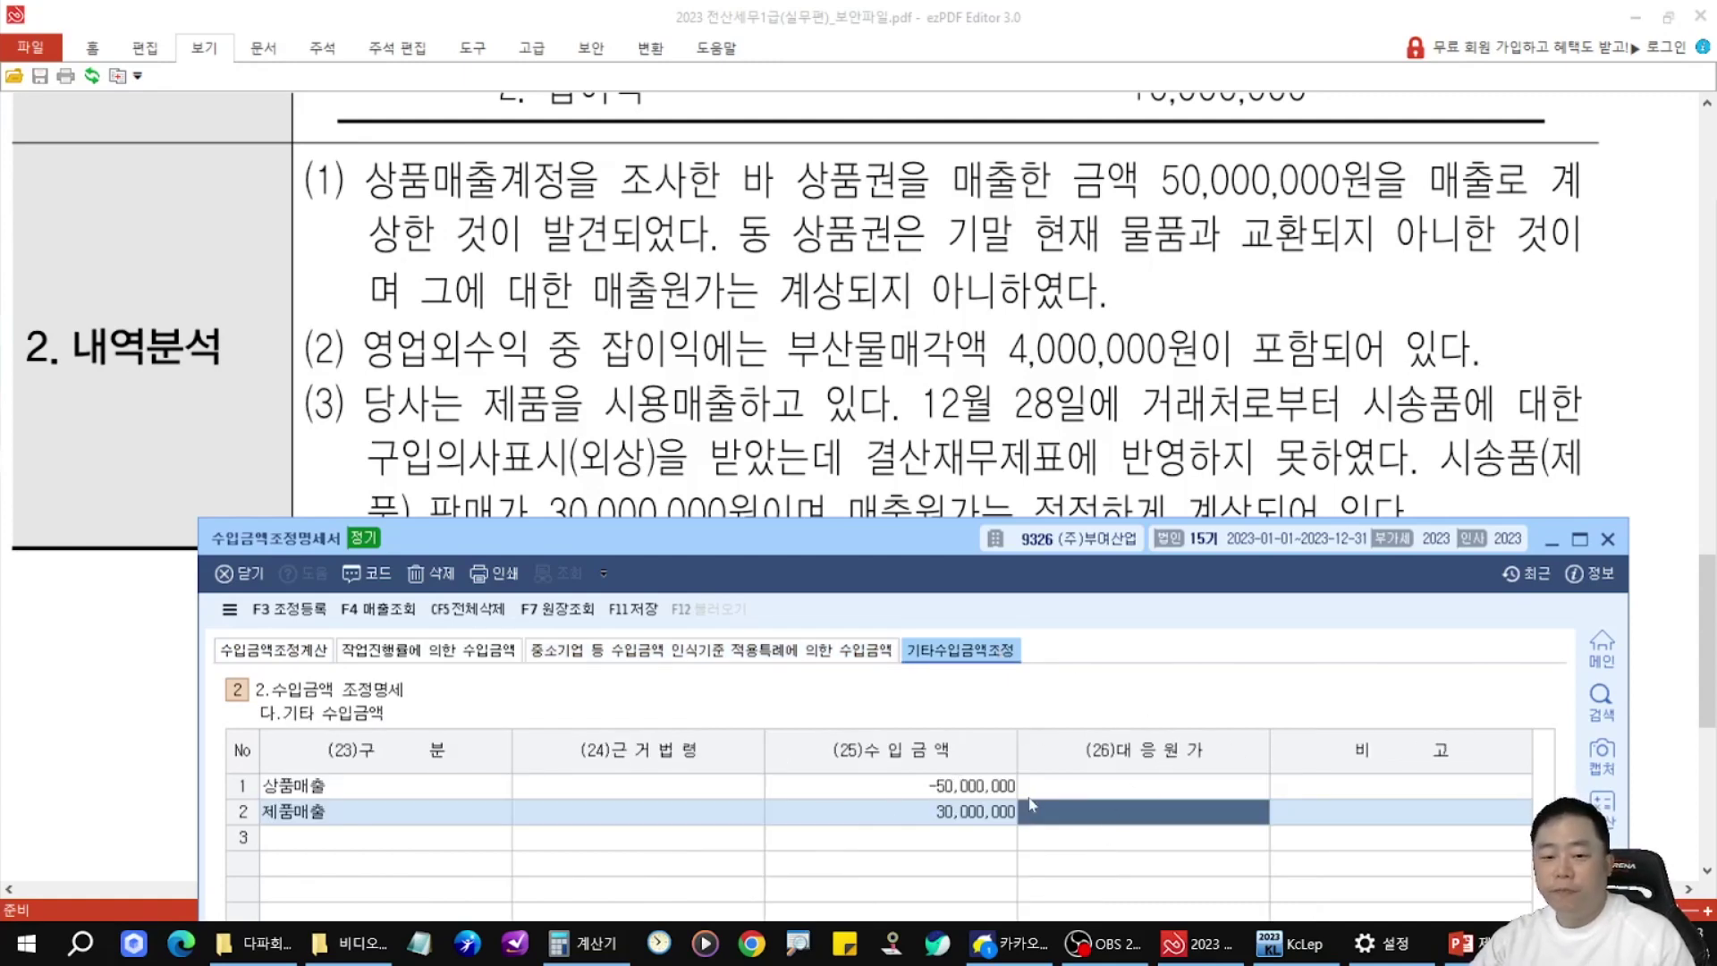
key(F3)
drag(684, 412, 758, 539)
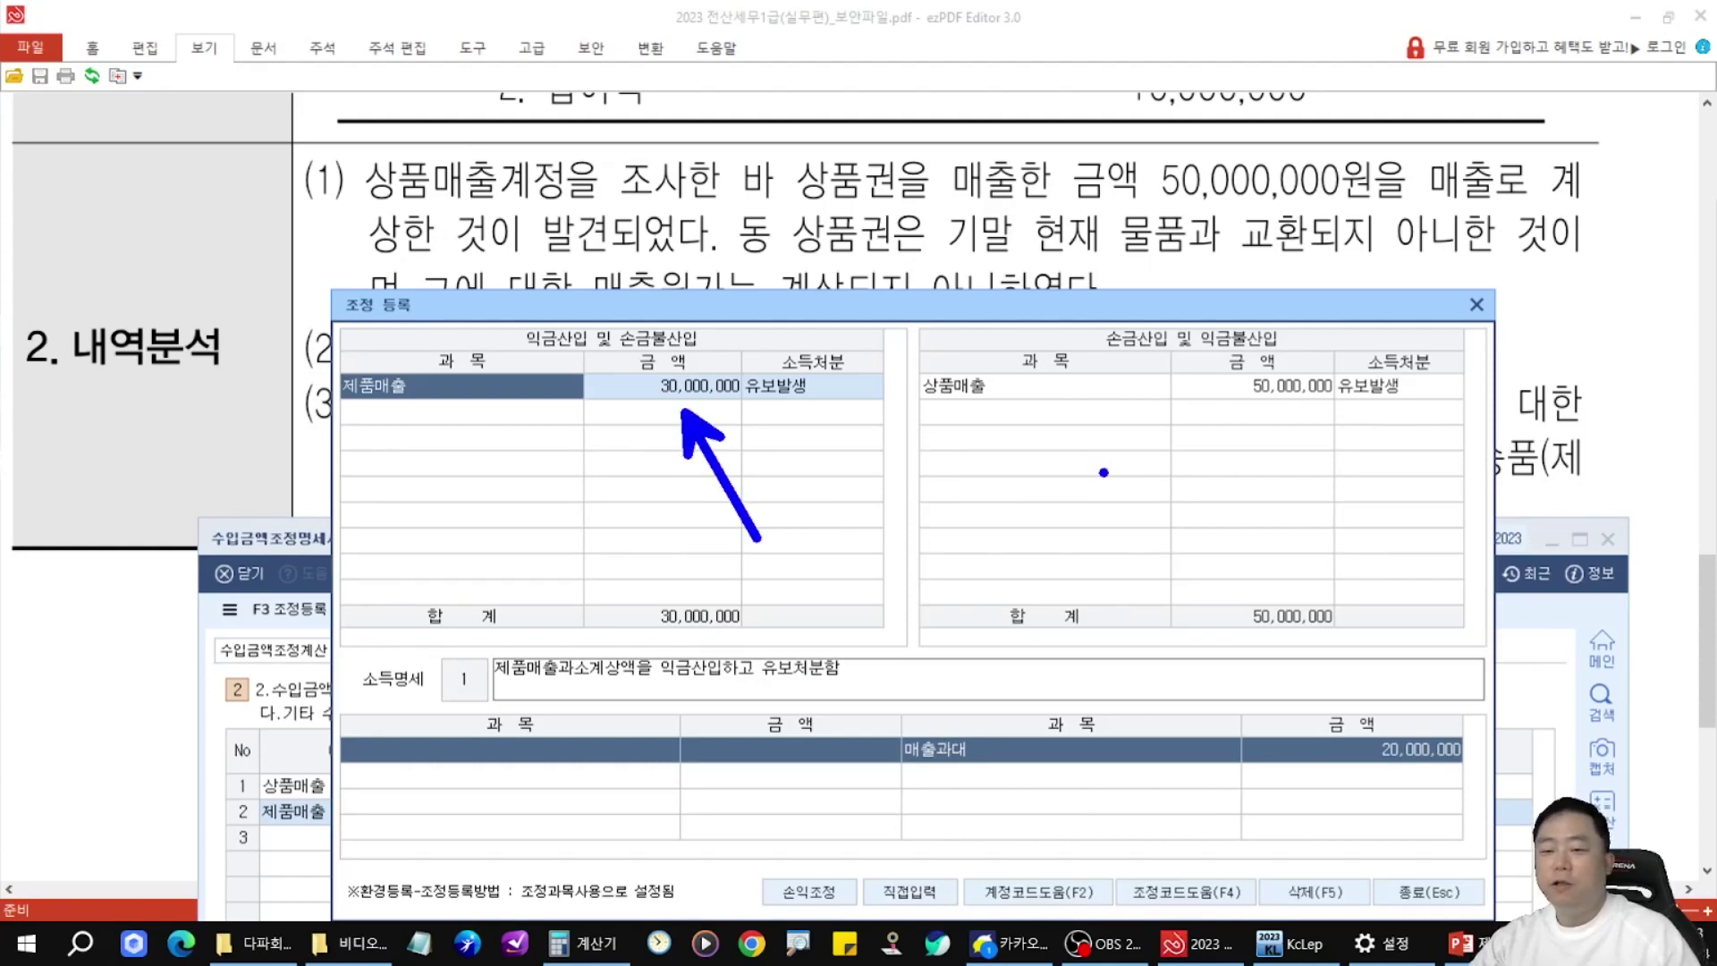
drag(1262, 423, 1141, 545)
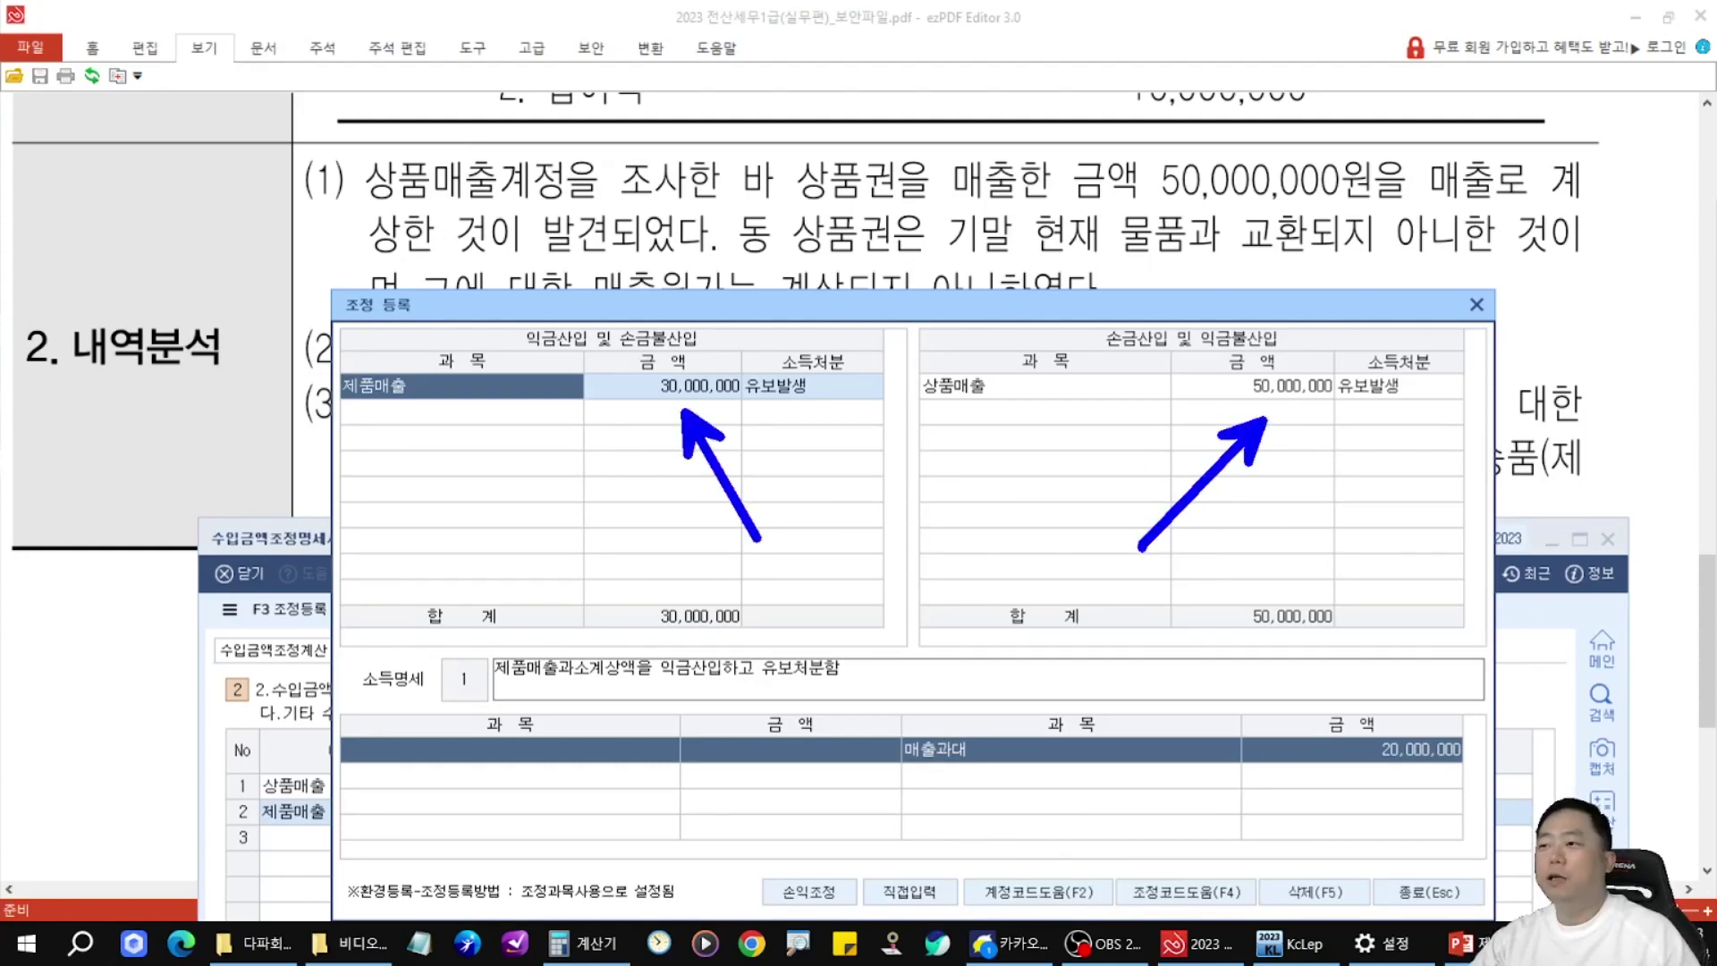
drag(1285, 703, 1492, 785)
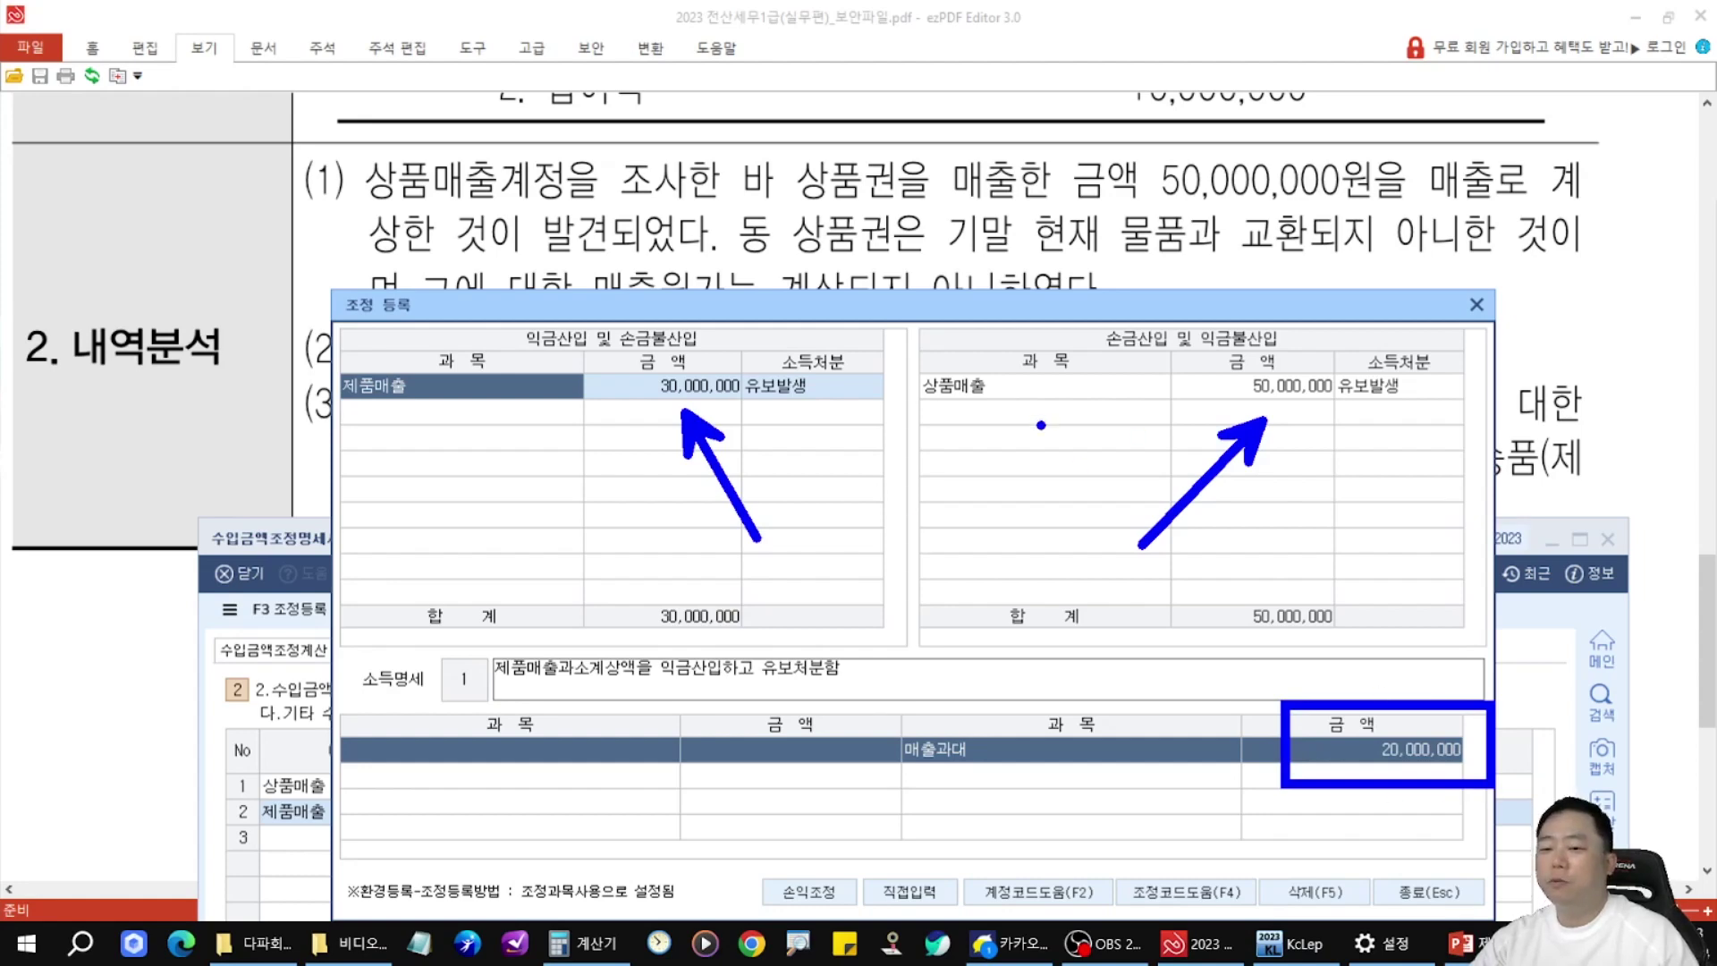
key(Escape)
key(Escape)
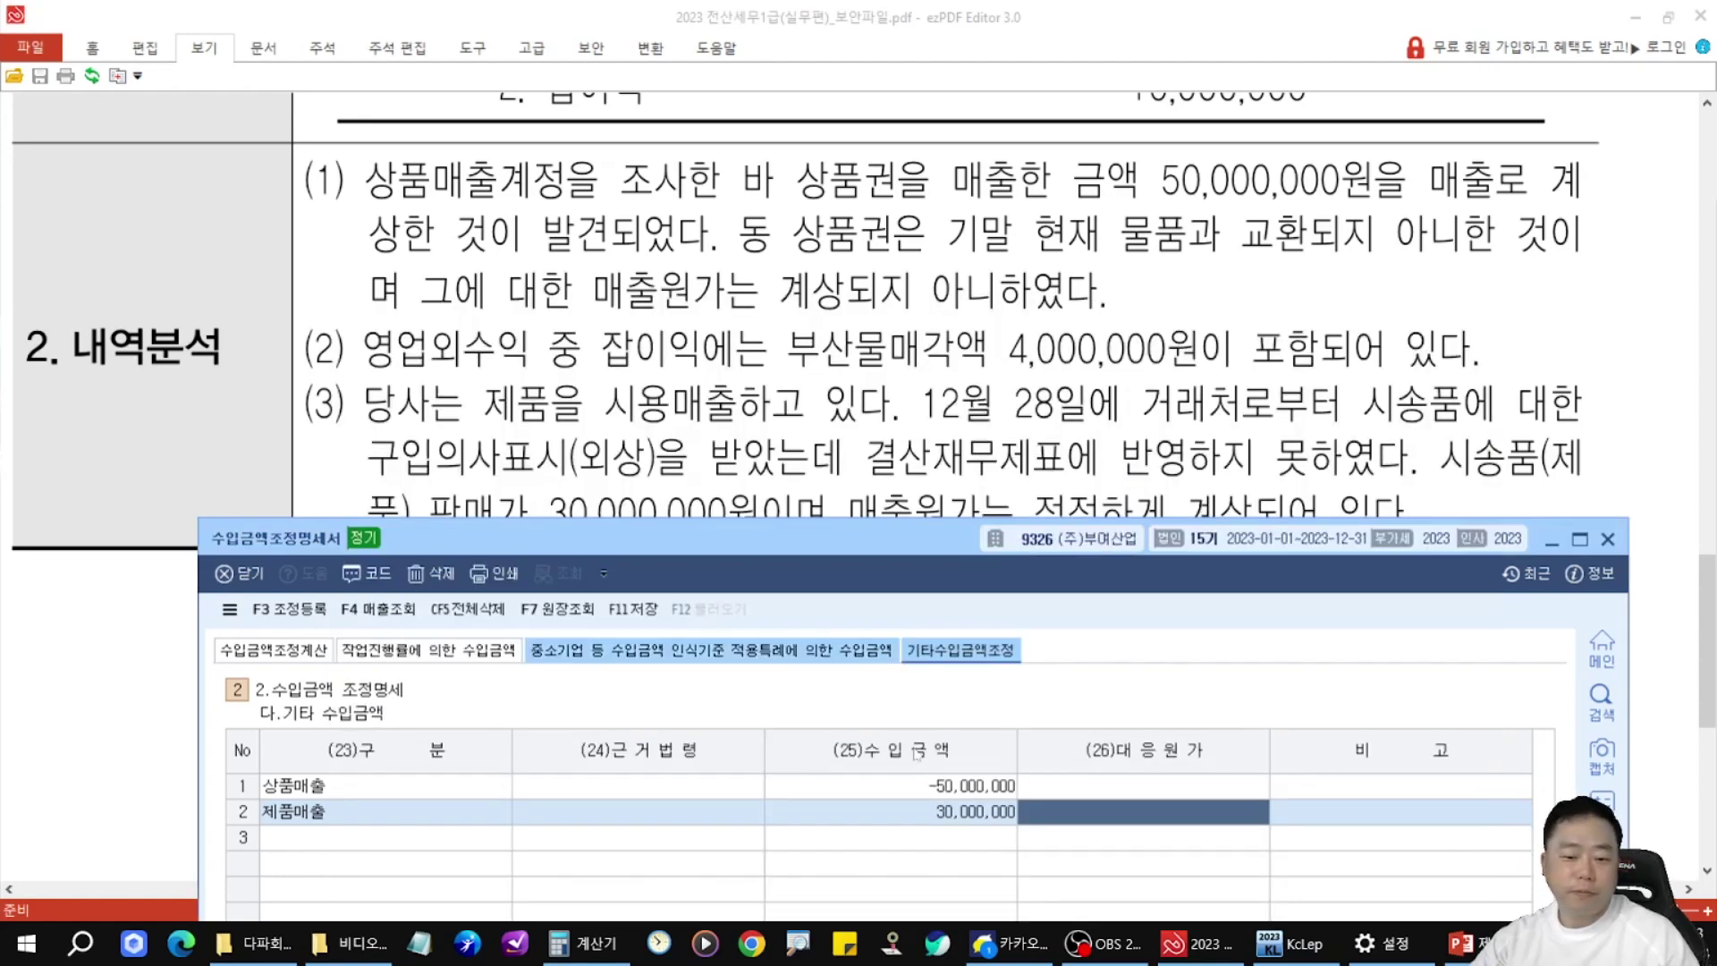
- Switch to the PowerPoint lecture deck and select the 수입금액조정명세서 overview slide
click(1463, 943)
drag(280, 750, 287, 254)
click(134, 385)
click(121, 546)
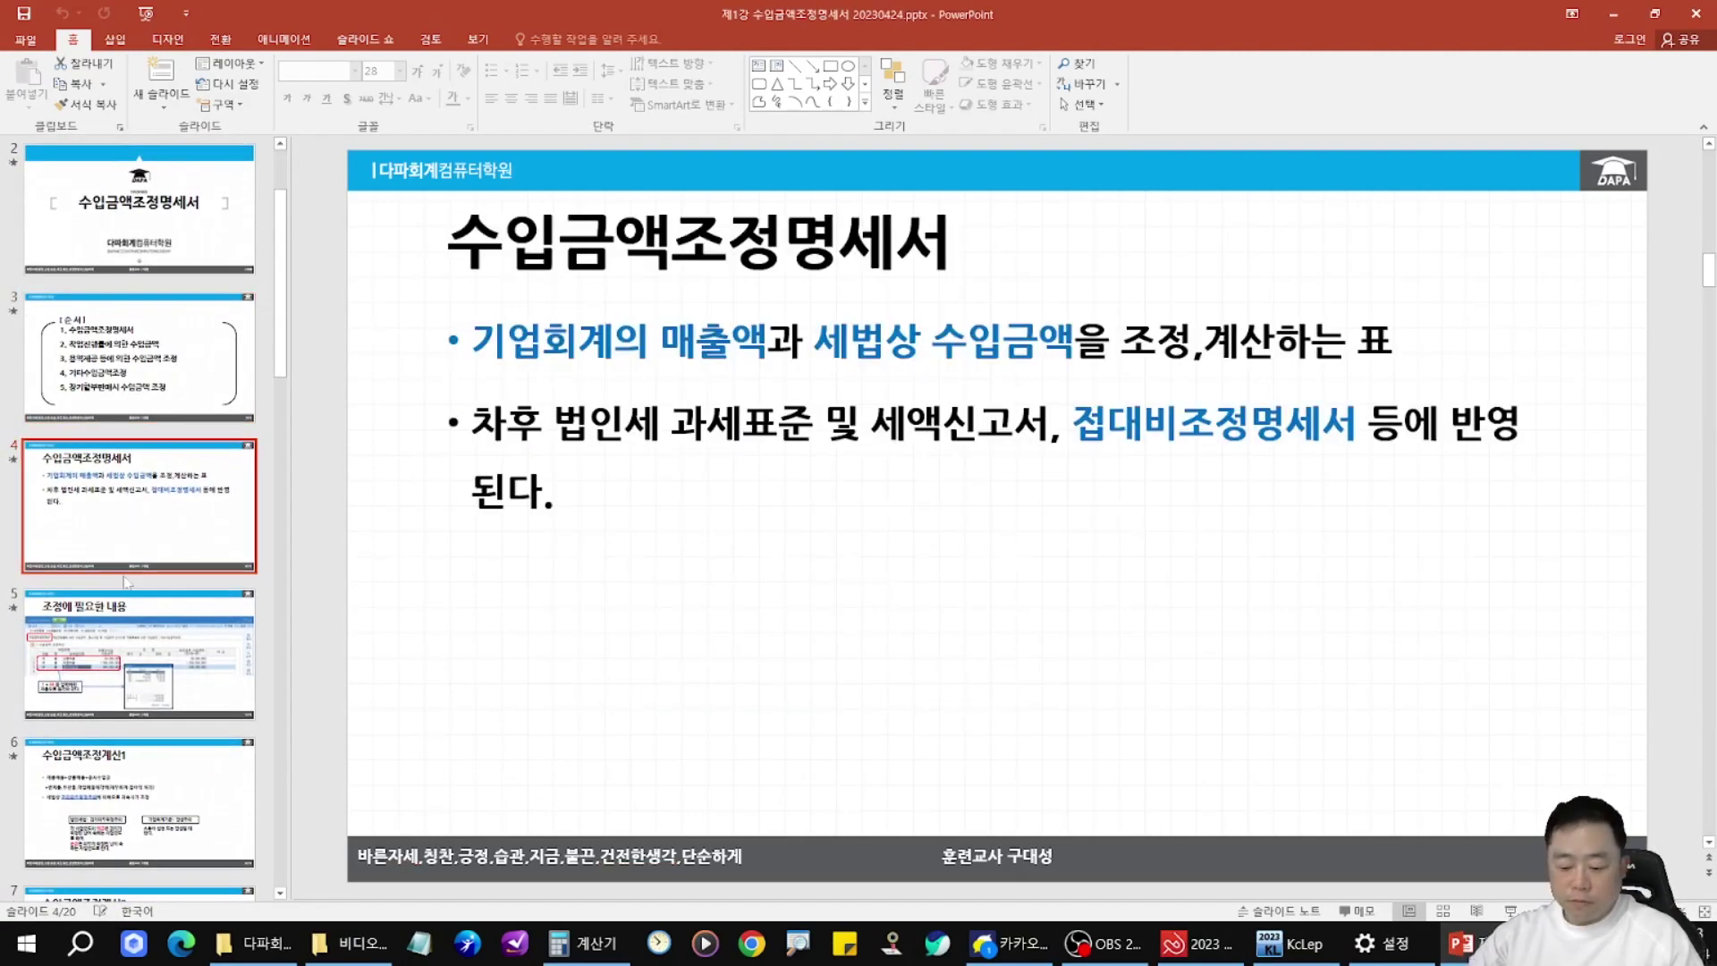
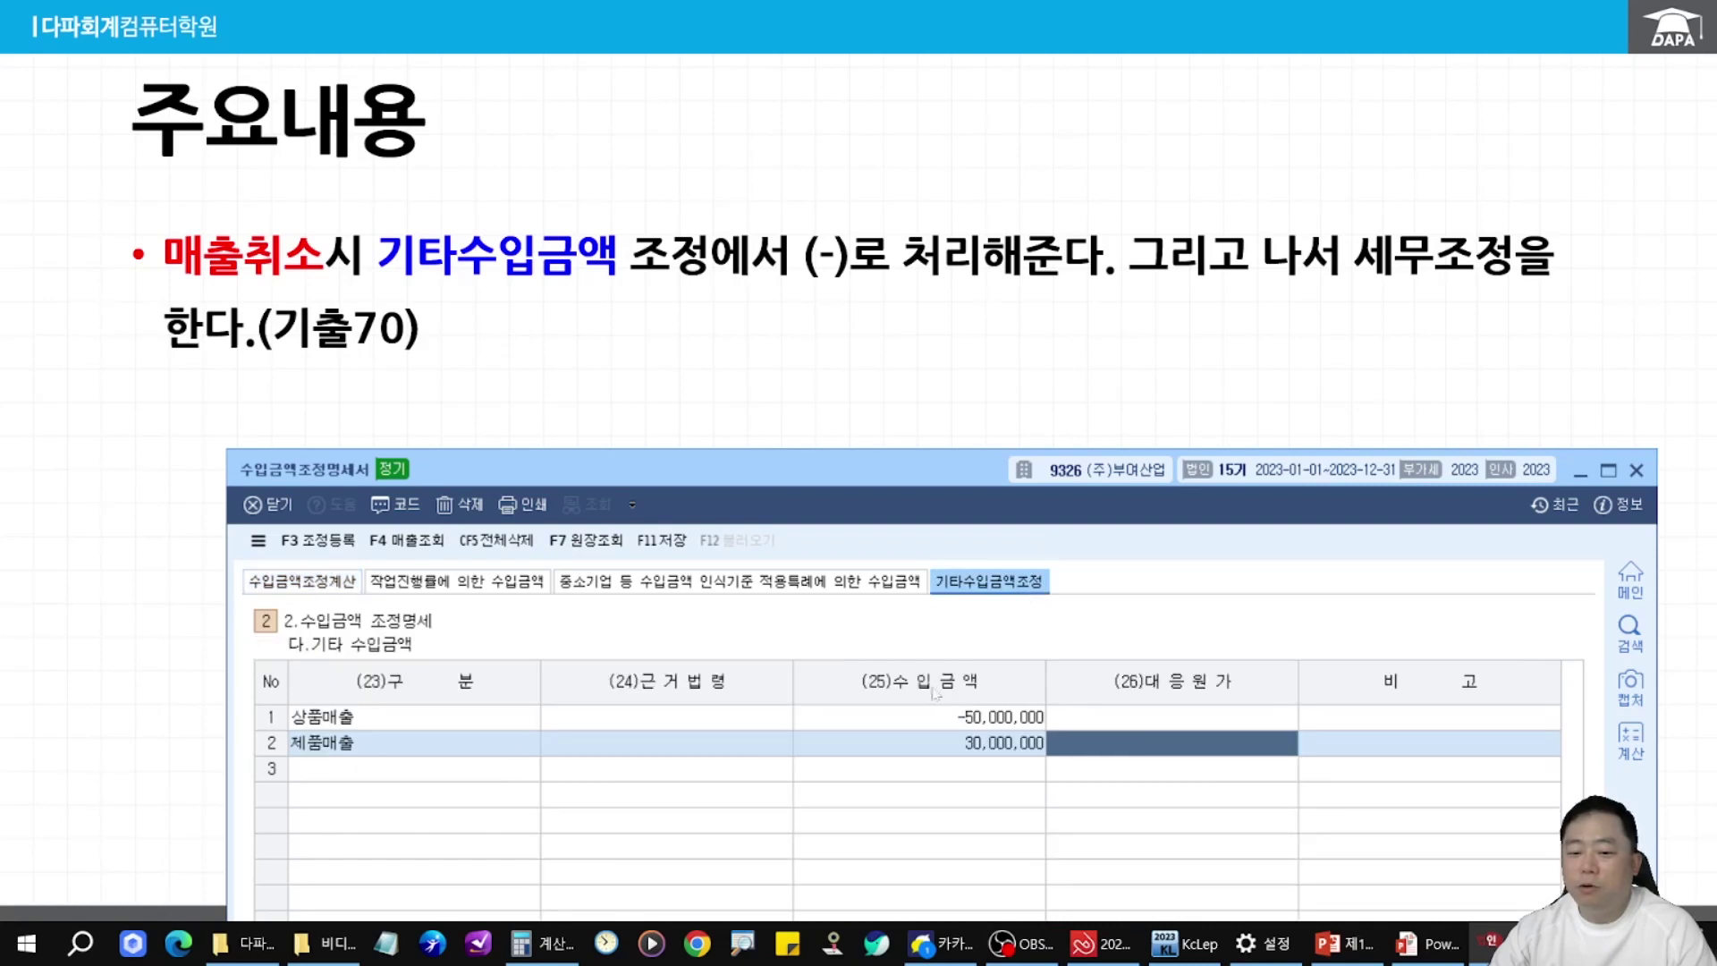
- Check the 상품매출 row's 수입금액 and 대응원가 in 기타수입금액조정, and its 차감 amount in 수입금액조정계산
drag(1144, 686, 1314, 738)
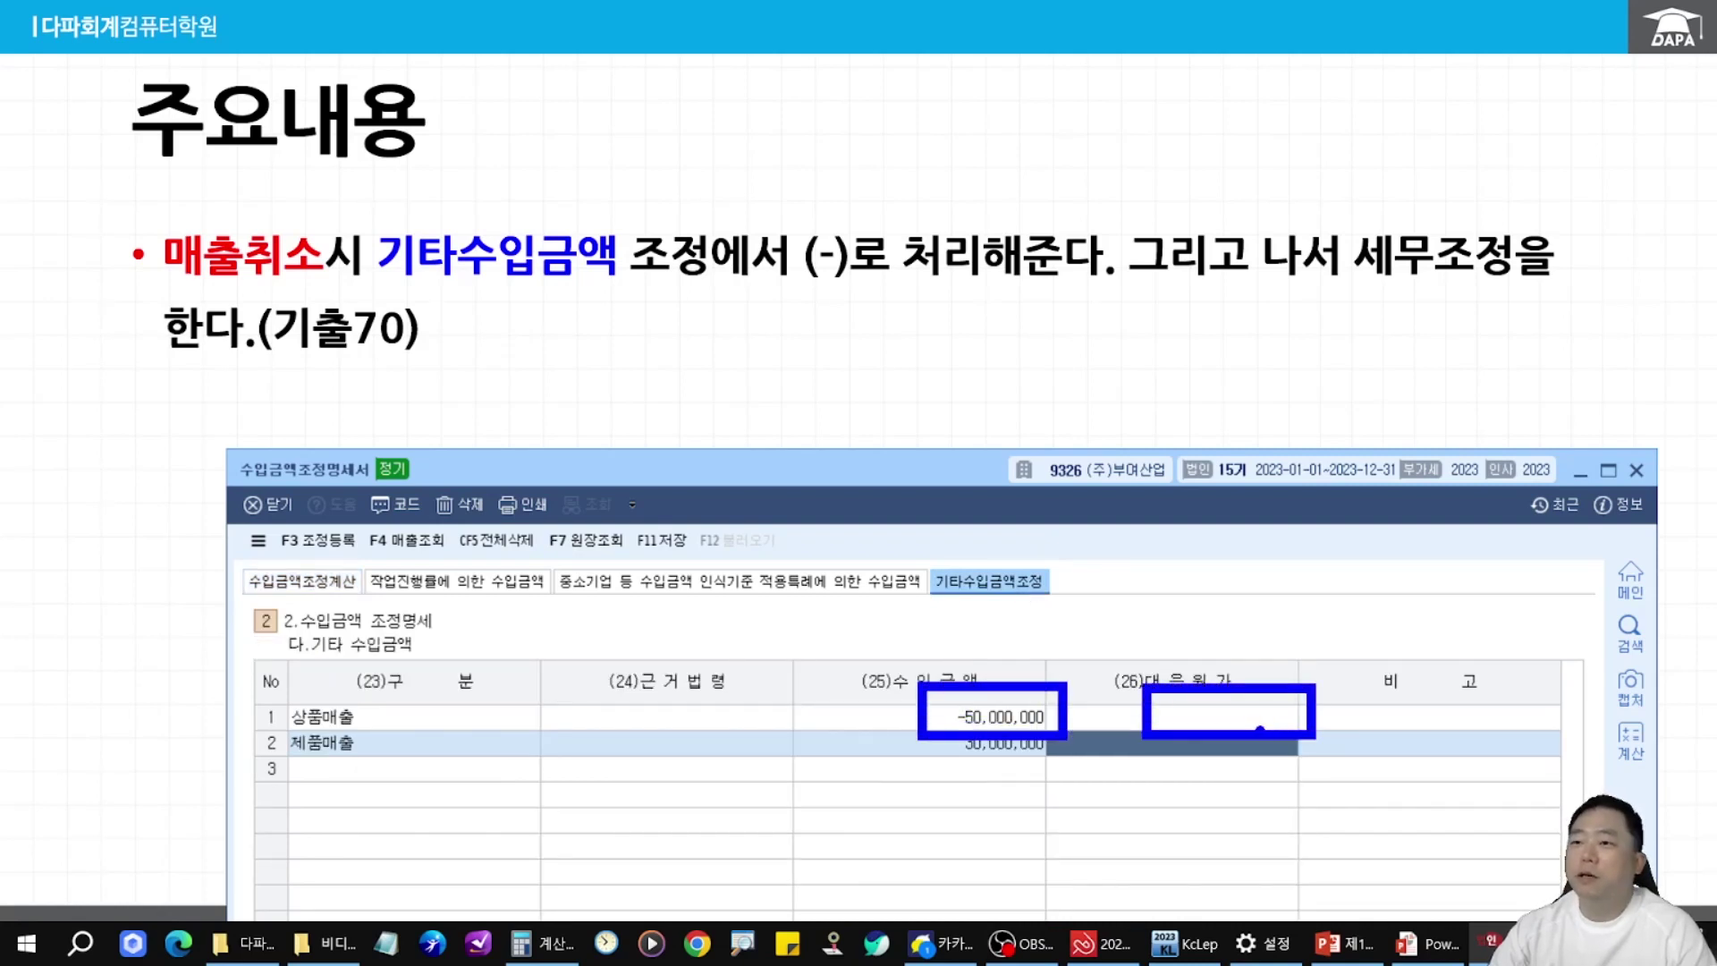
key(Escape)
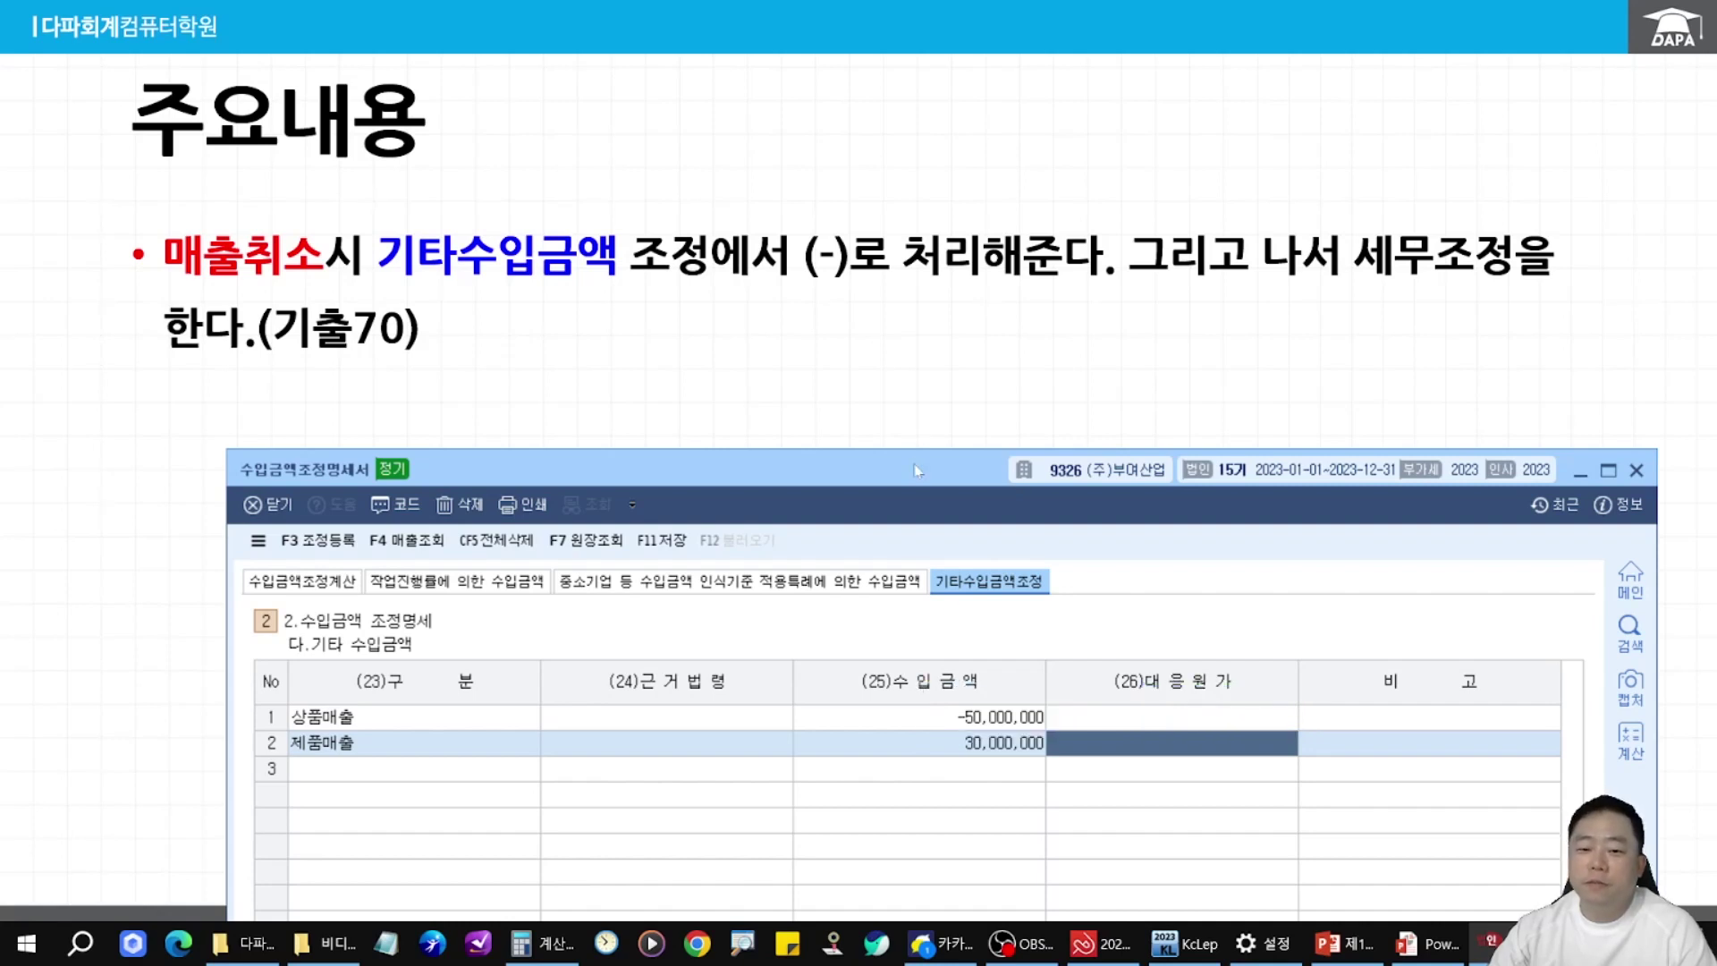
click(303, 581)
drag(1094, 732, 1019, 826)
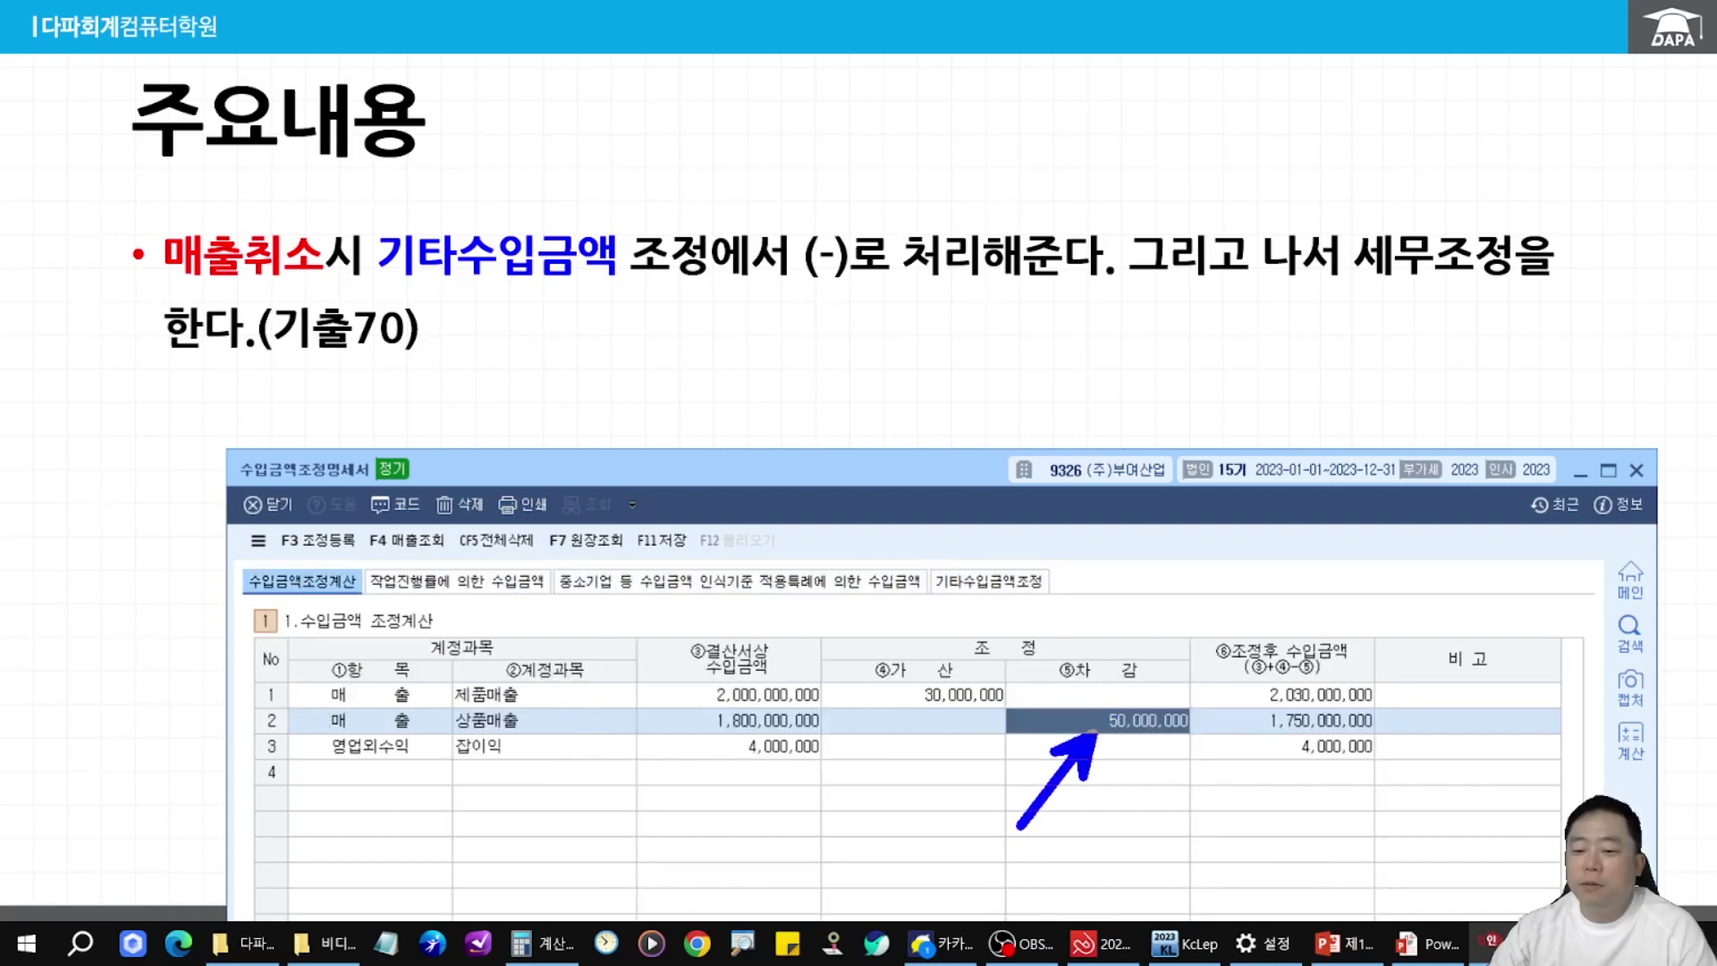
key(Escape)
- Return to the 주요내용 slide, reveal the 매출취소 example and the (+) 추인 point, and examine the example's 수입금액 and 대응원가
click(961, 371)
click(962, 374)
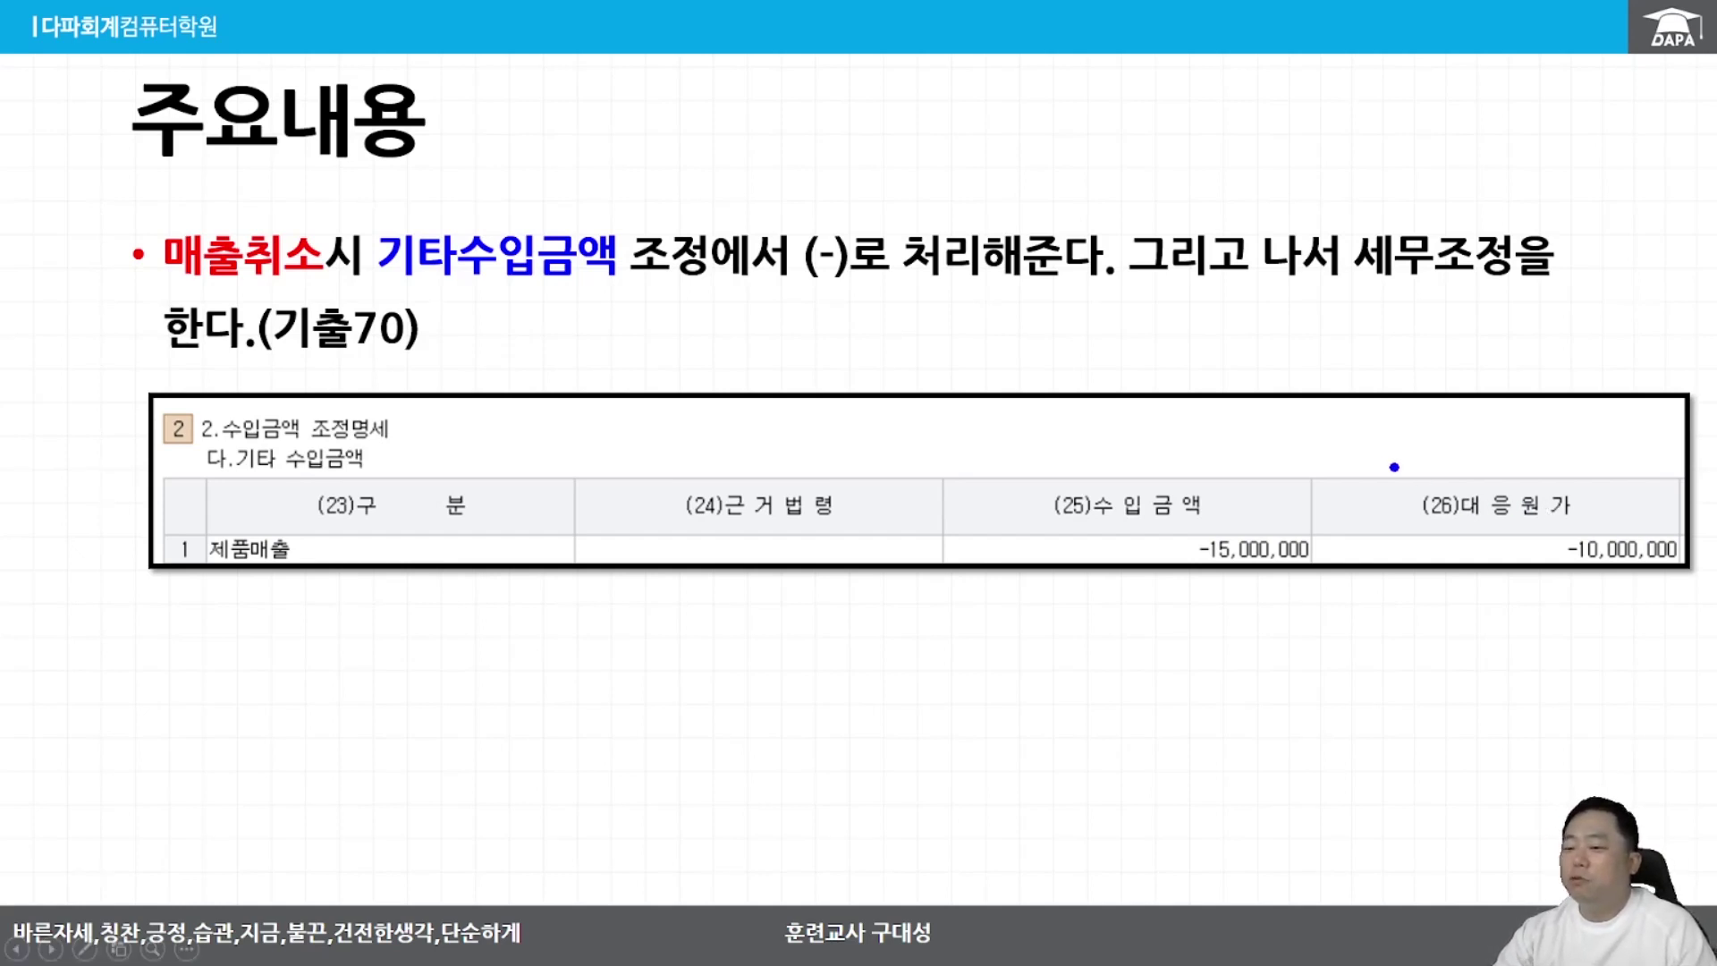
drag(1509, 544, 1685, 544)
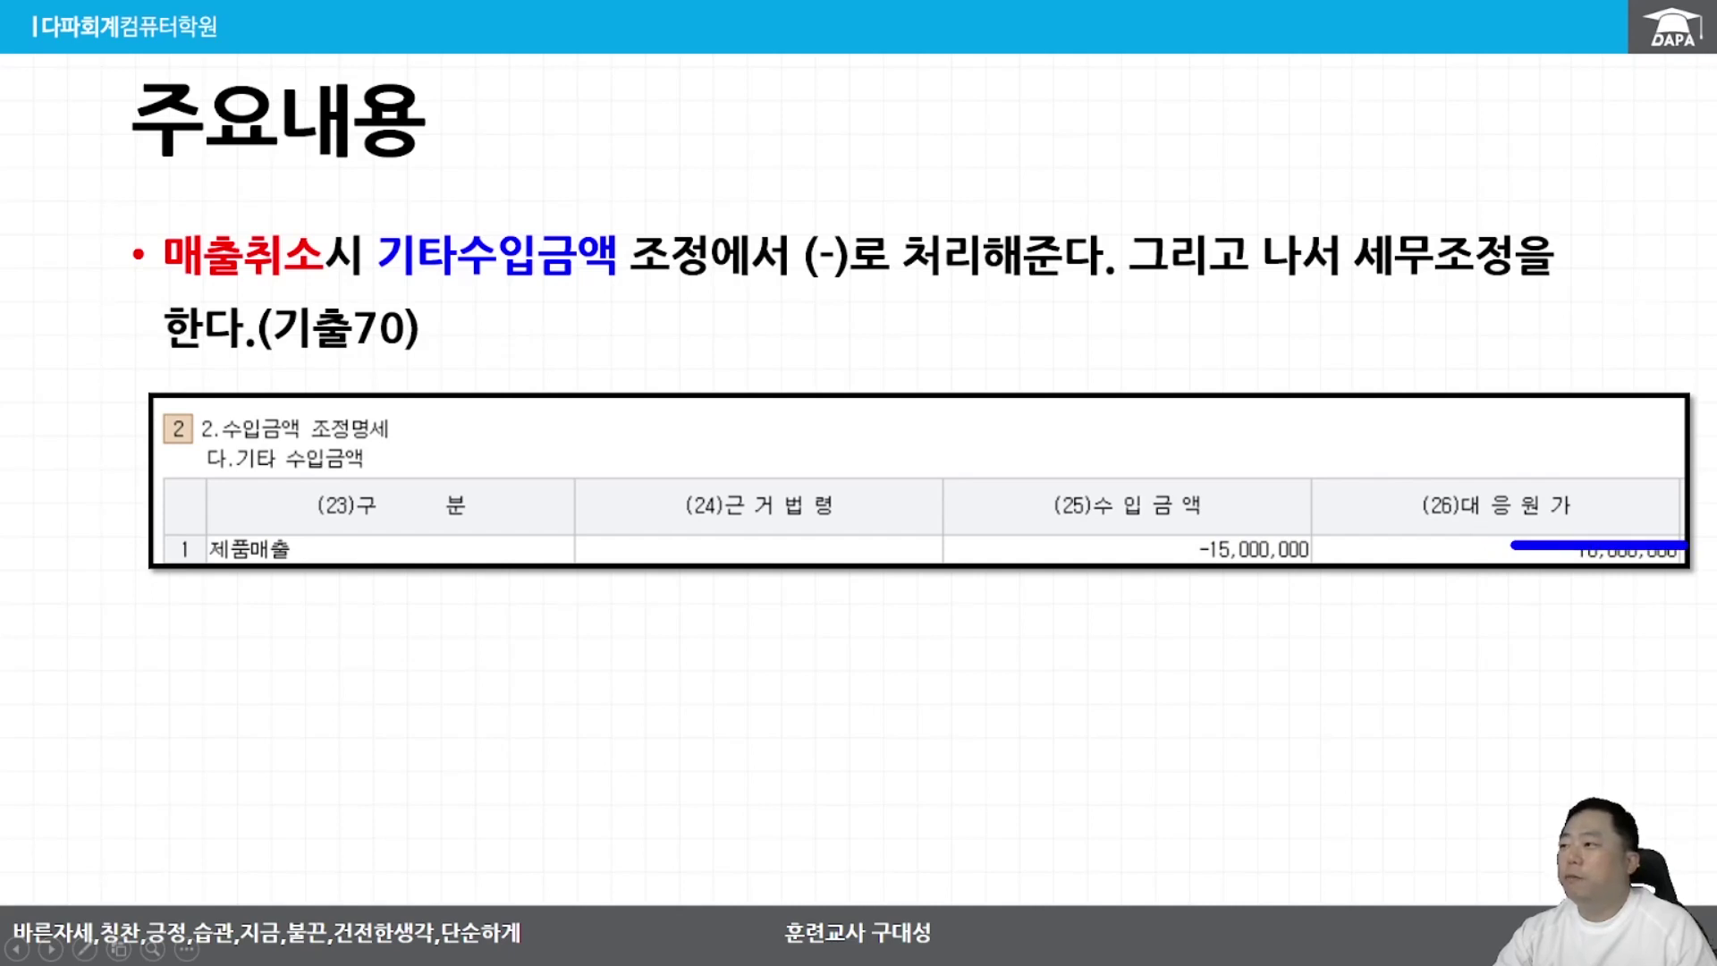
key(Escape)
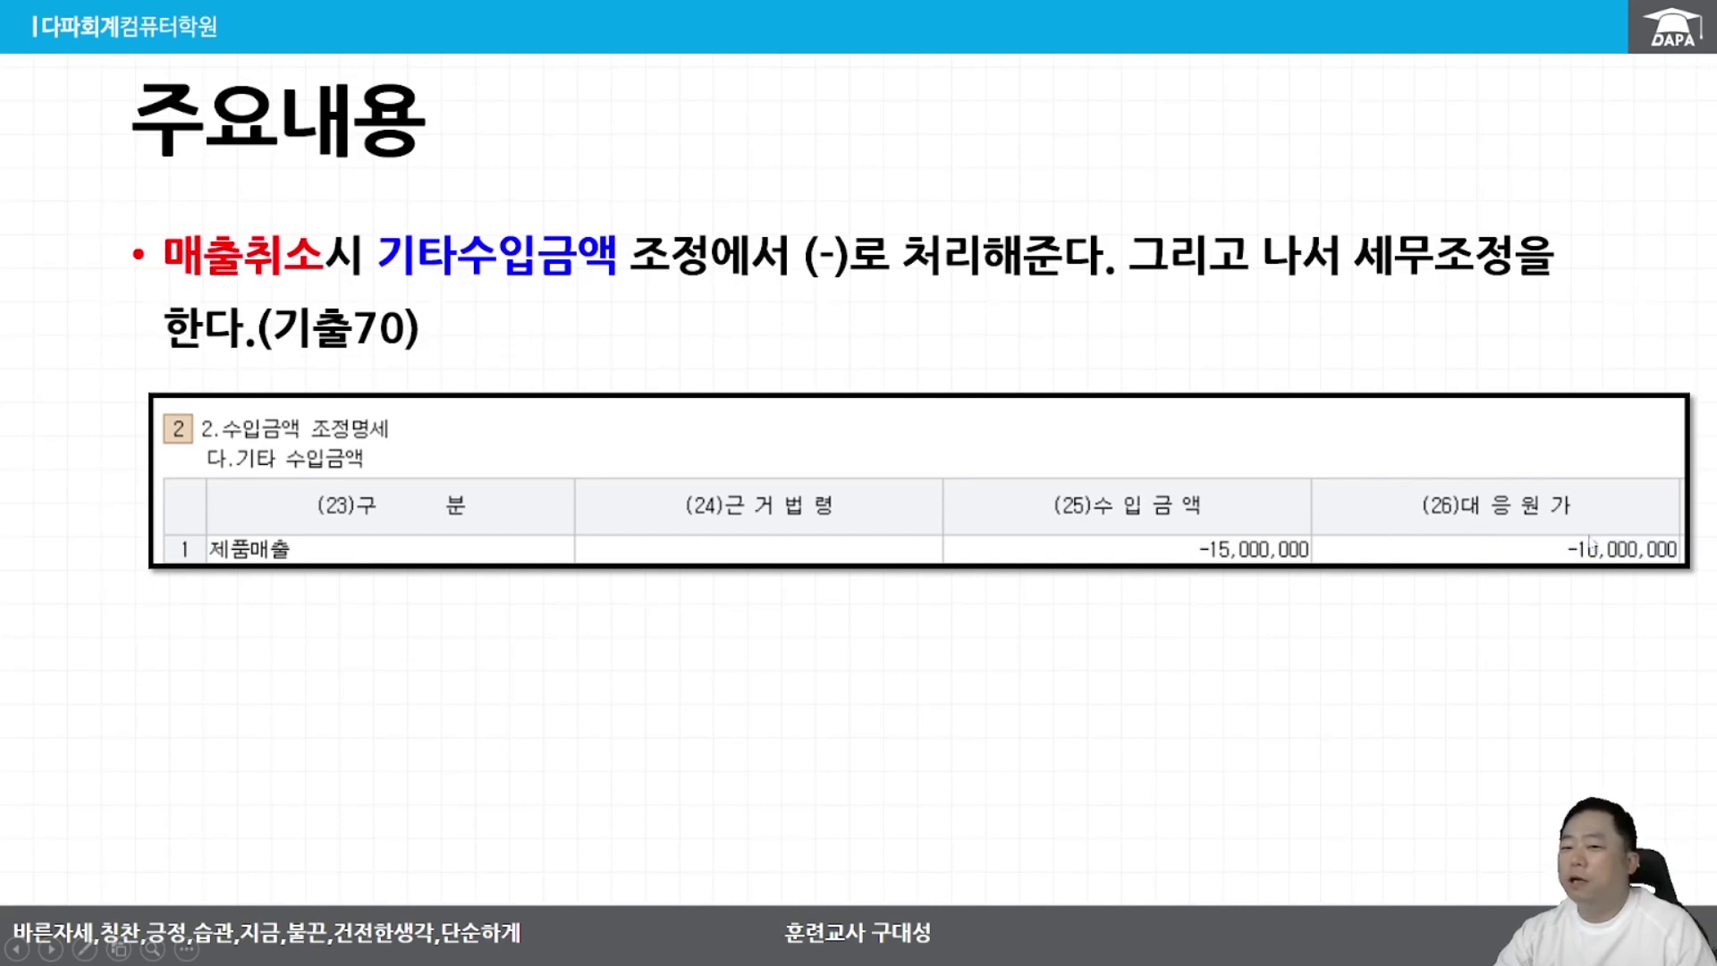
click(1476, 600)
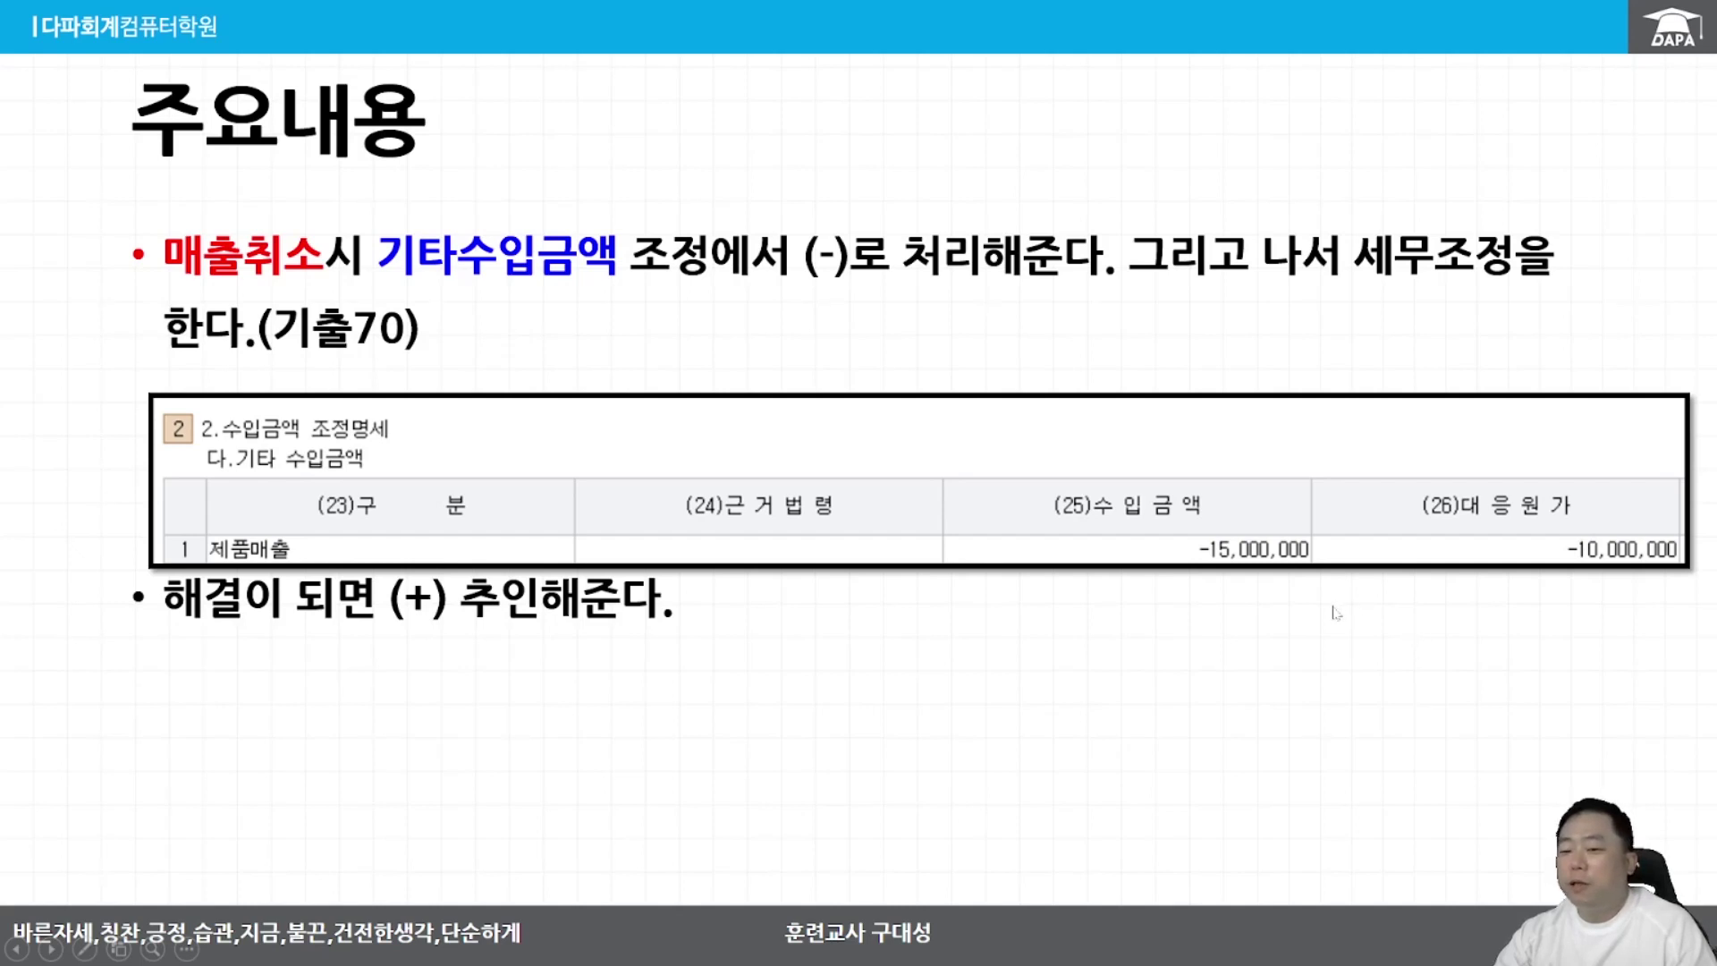
drag(1037, 452, 1328, 572)
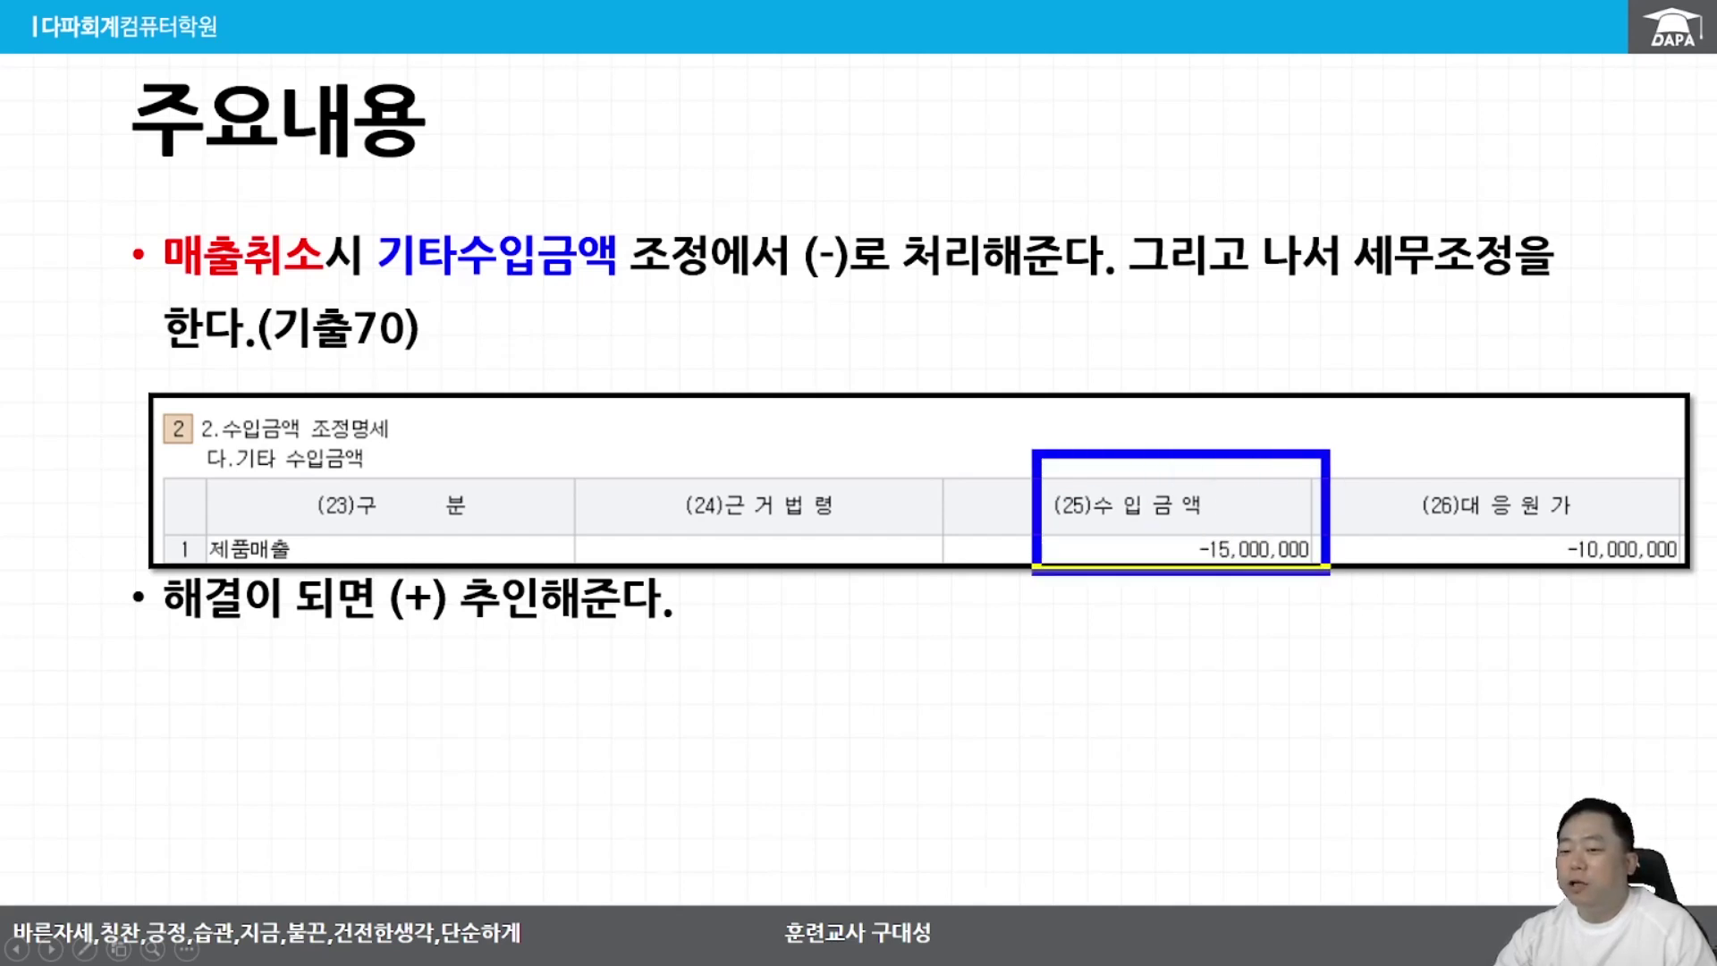
drag(1391, 453, 1696, 570)
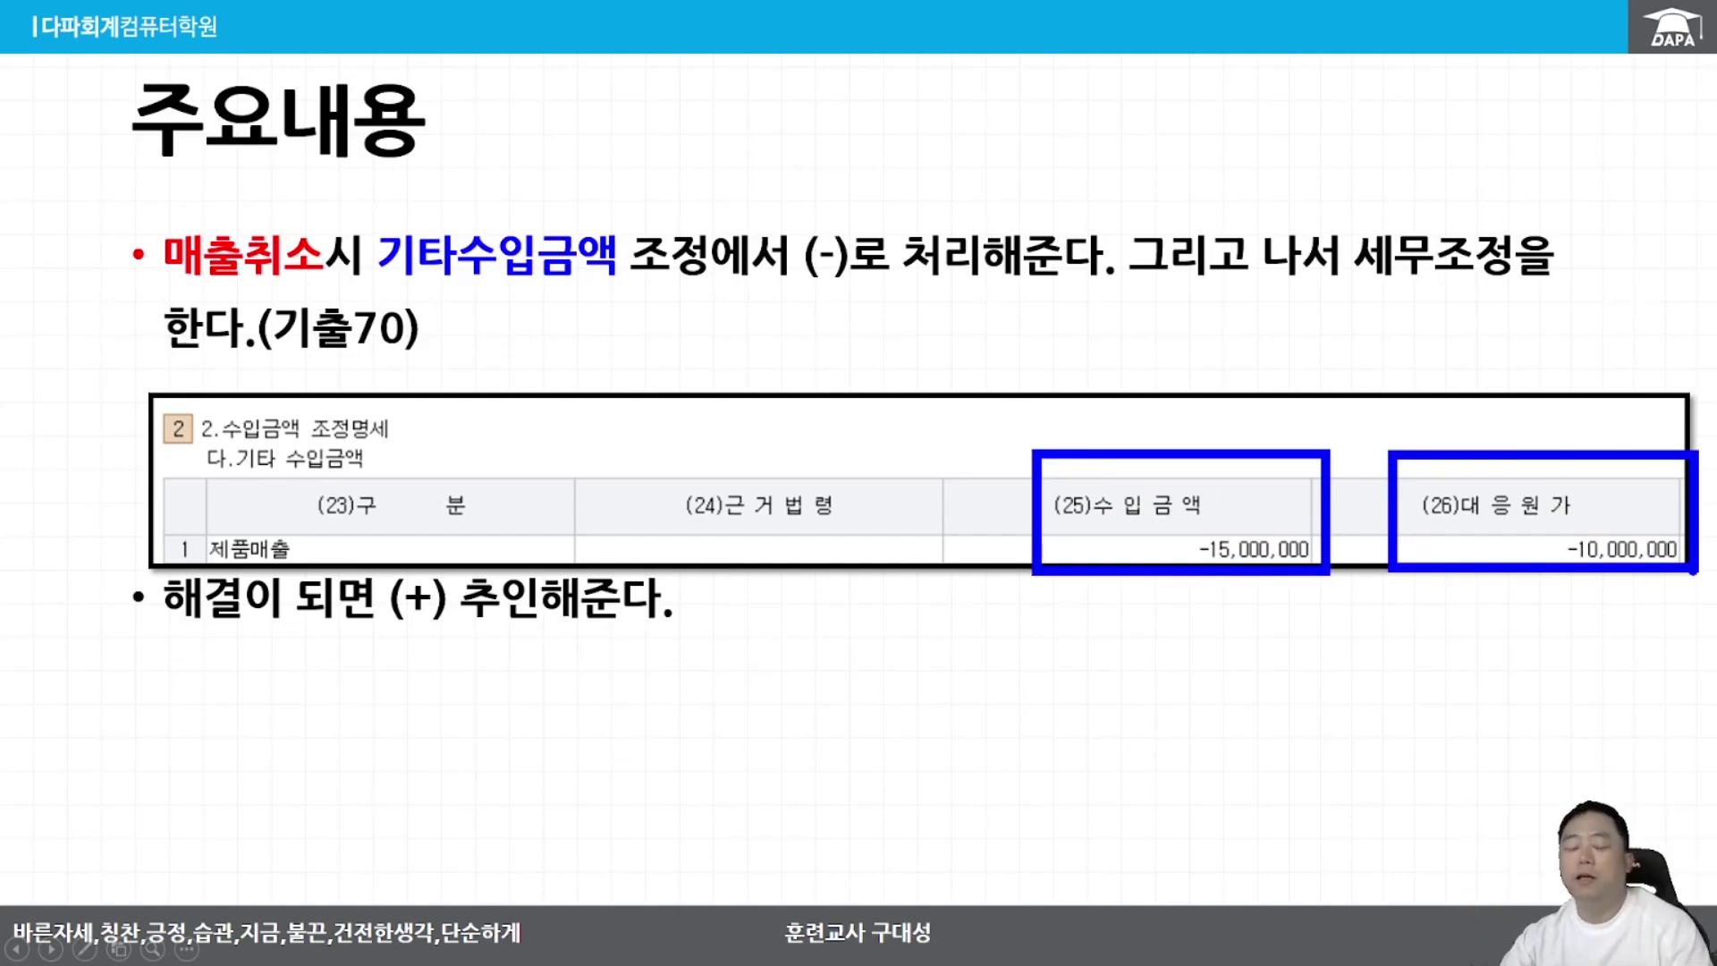
key(Escape)
- Reveal the 상품권 매출 bullet and review its 수입금액 (-), 차감항목 and 손금산입-유보발생 treatment
key(Right)
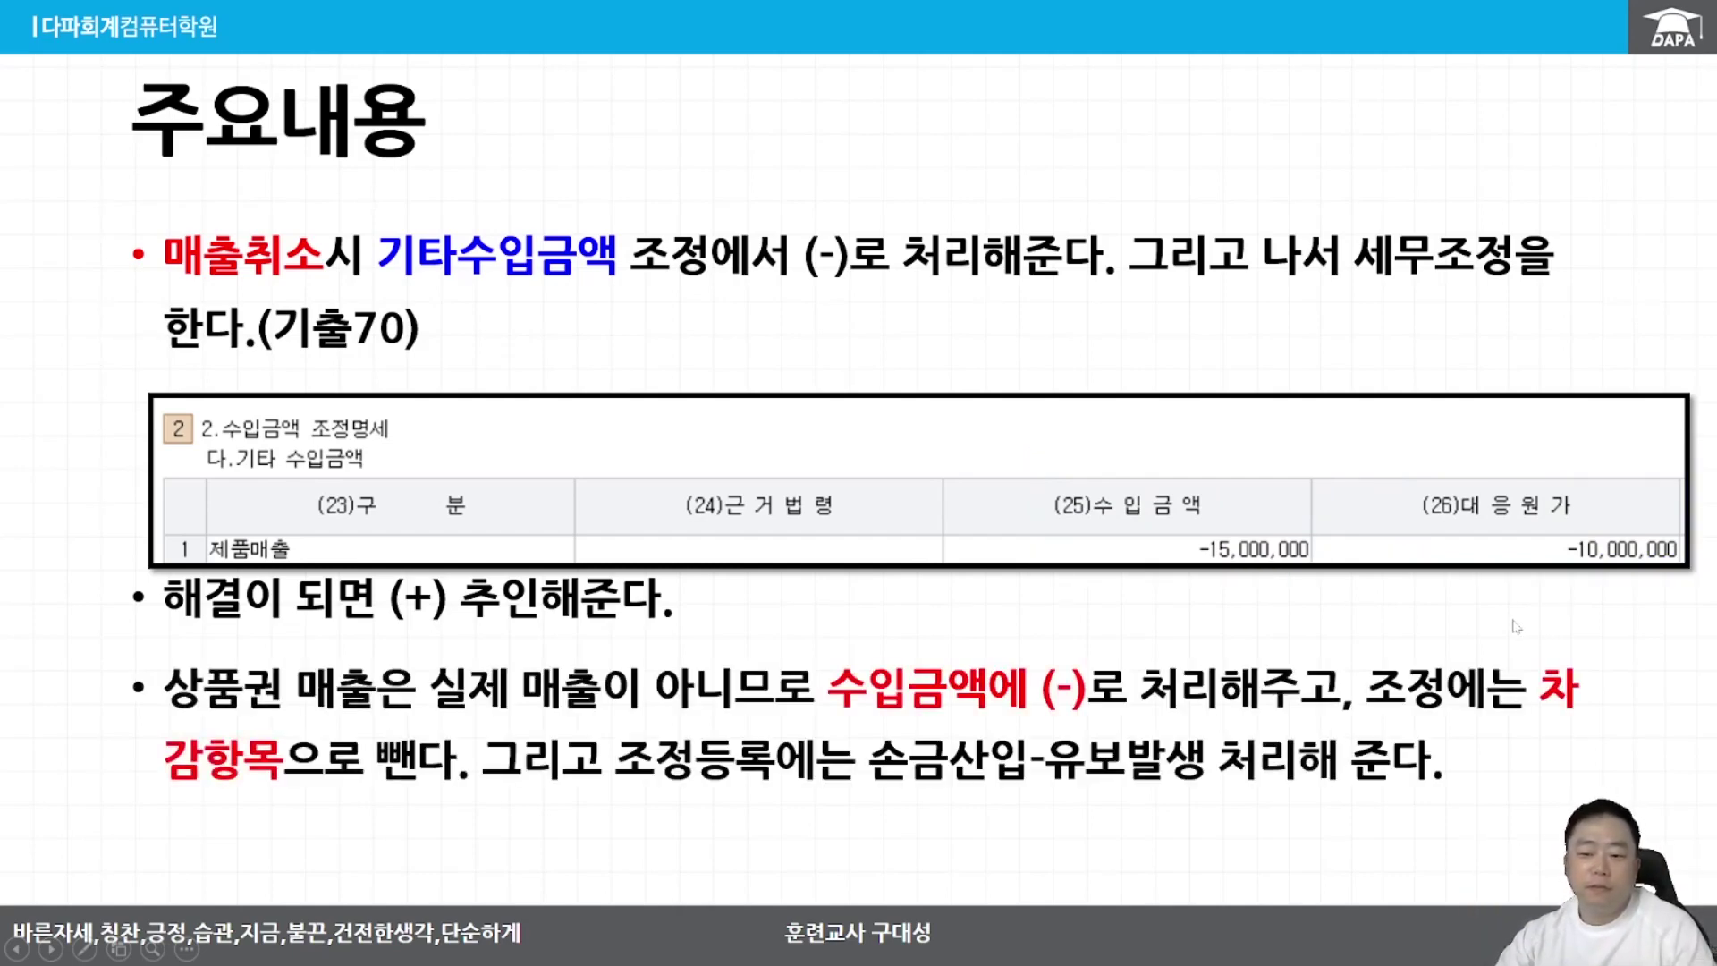
key(ctrl+p)
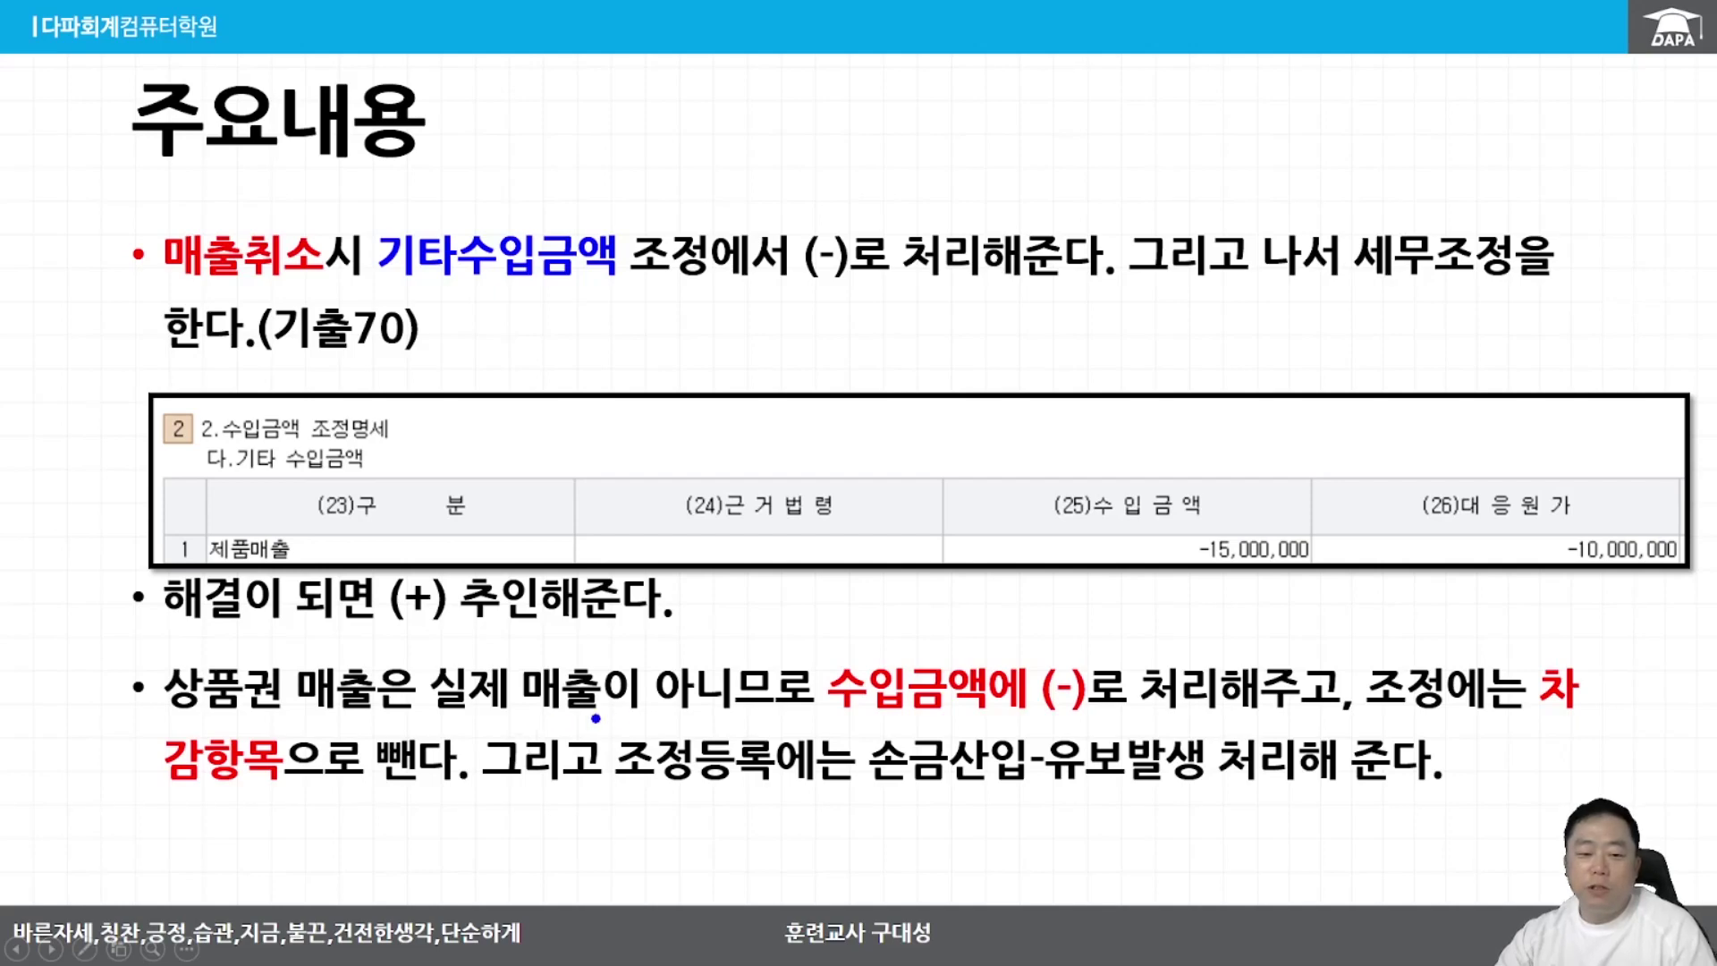
mouse_move(831, 653)
mouse_down()
mouse_move(834, 707)
mouse_move(984, 652)
mouse_move(834, 653)
mouse_up()
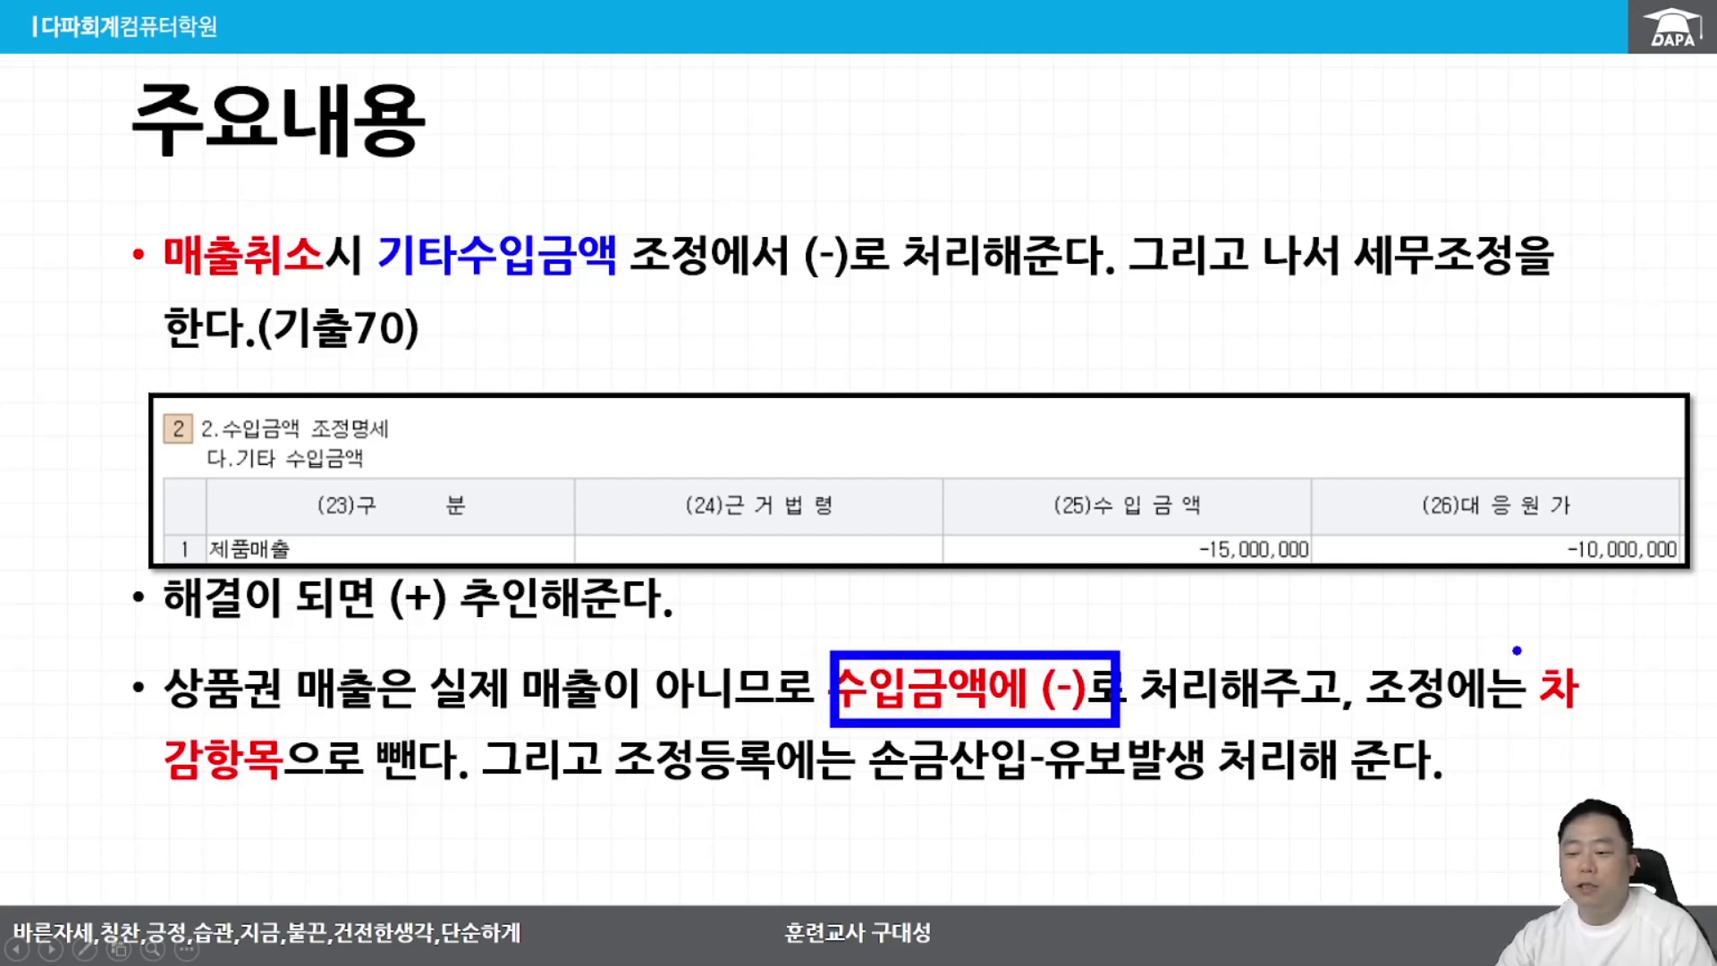
drag(1531, 653, 1533, 701)
drag(143, 717, 362, 801)
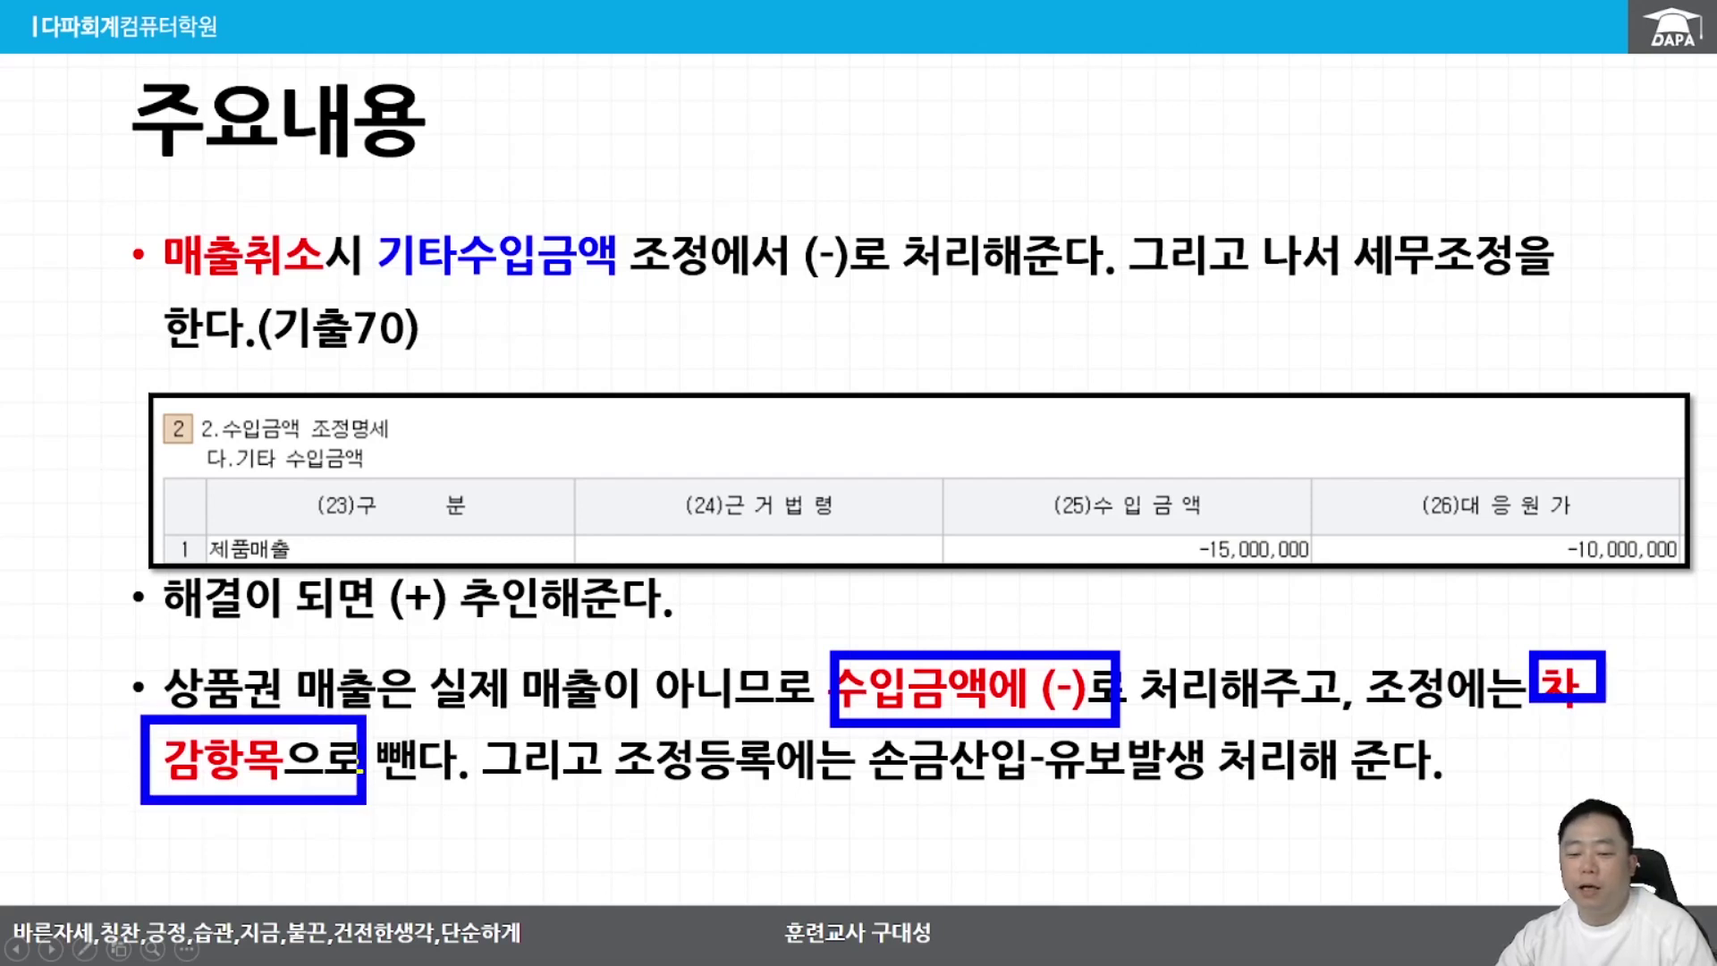
drag(585, 777, 1221, 777)
key(e)
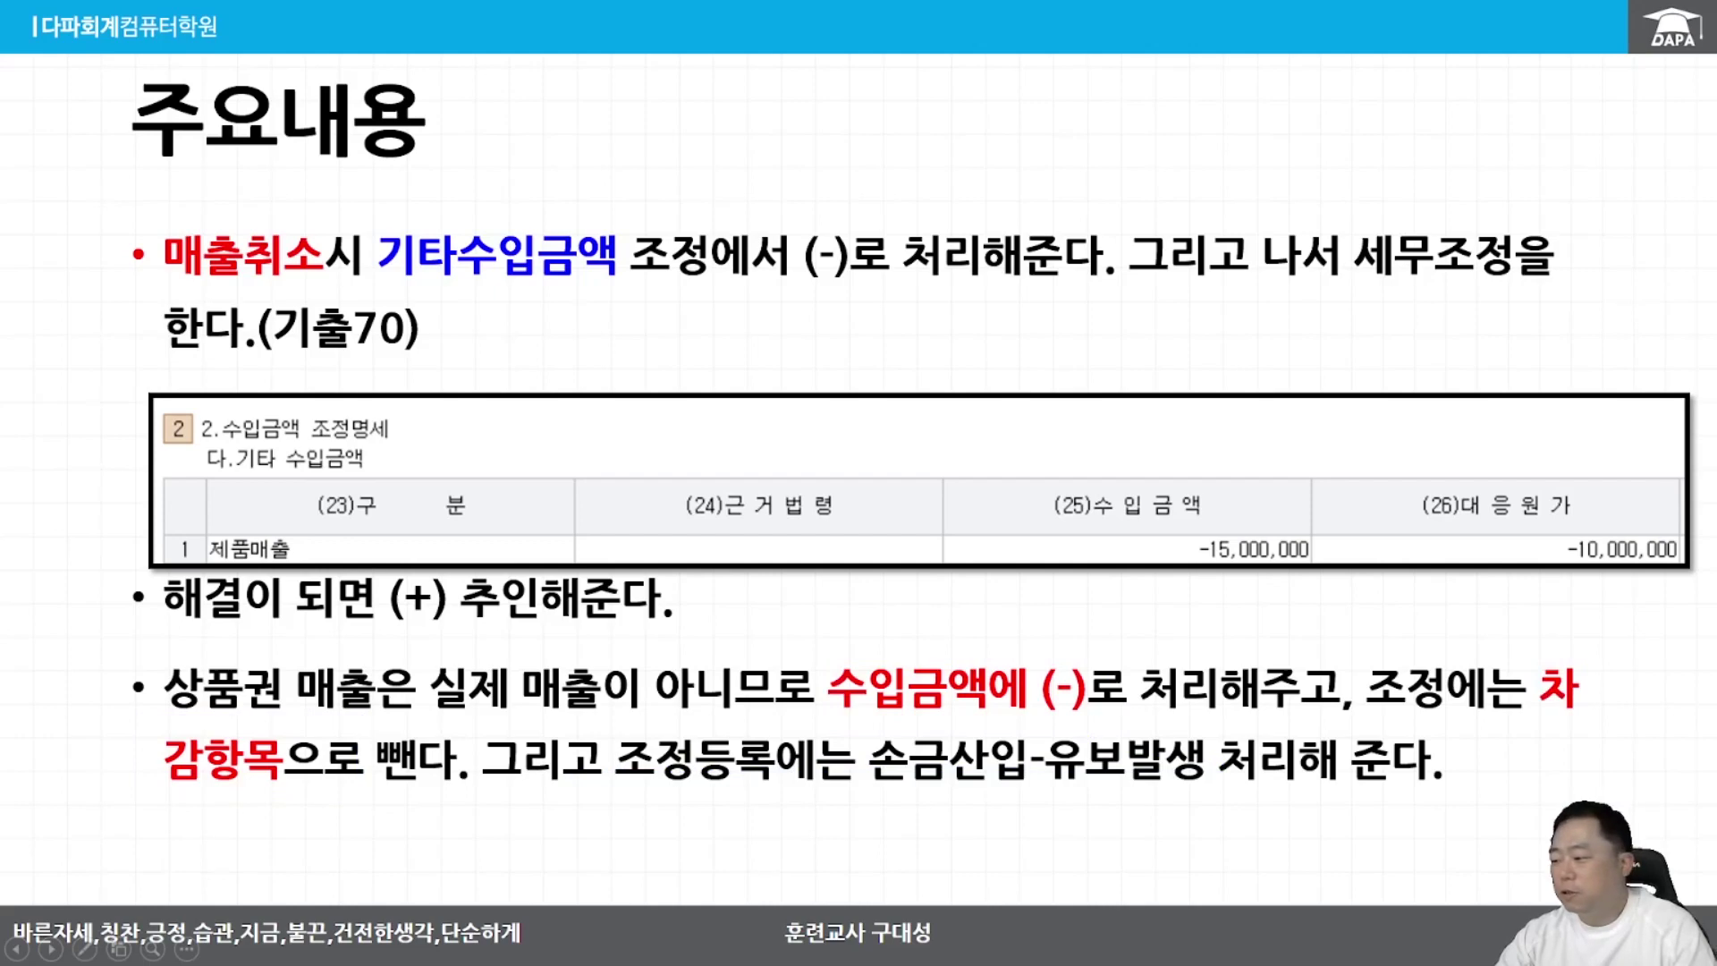
- Switch to KcLep, close the 손익계산서 window, and check the 상품매출 손금산입 entry in 조정 등록 for 수입금액조정명세서
key(alt+Tab)
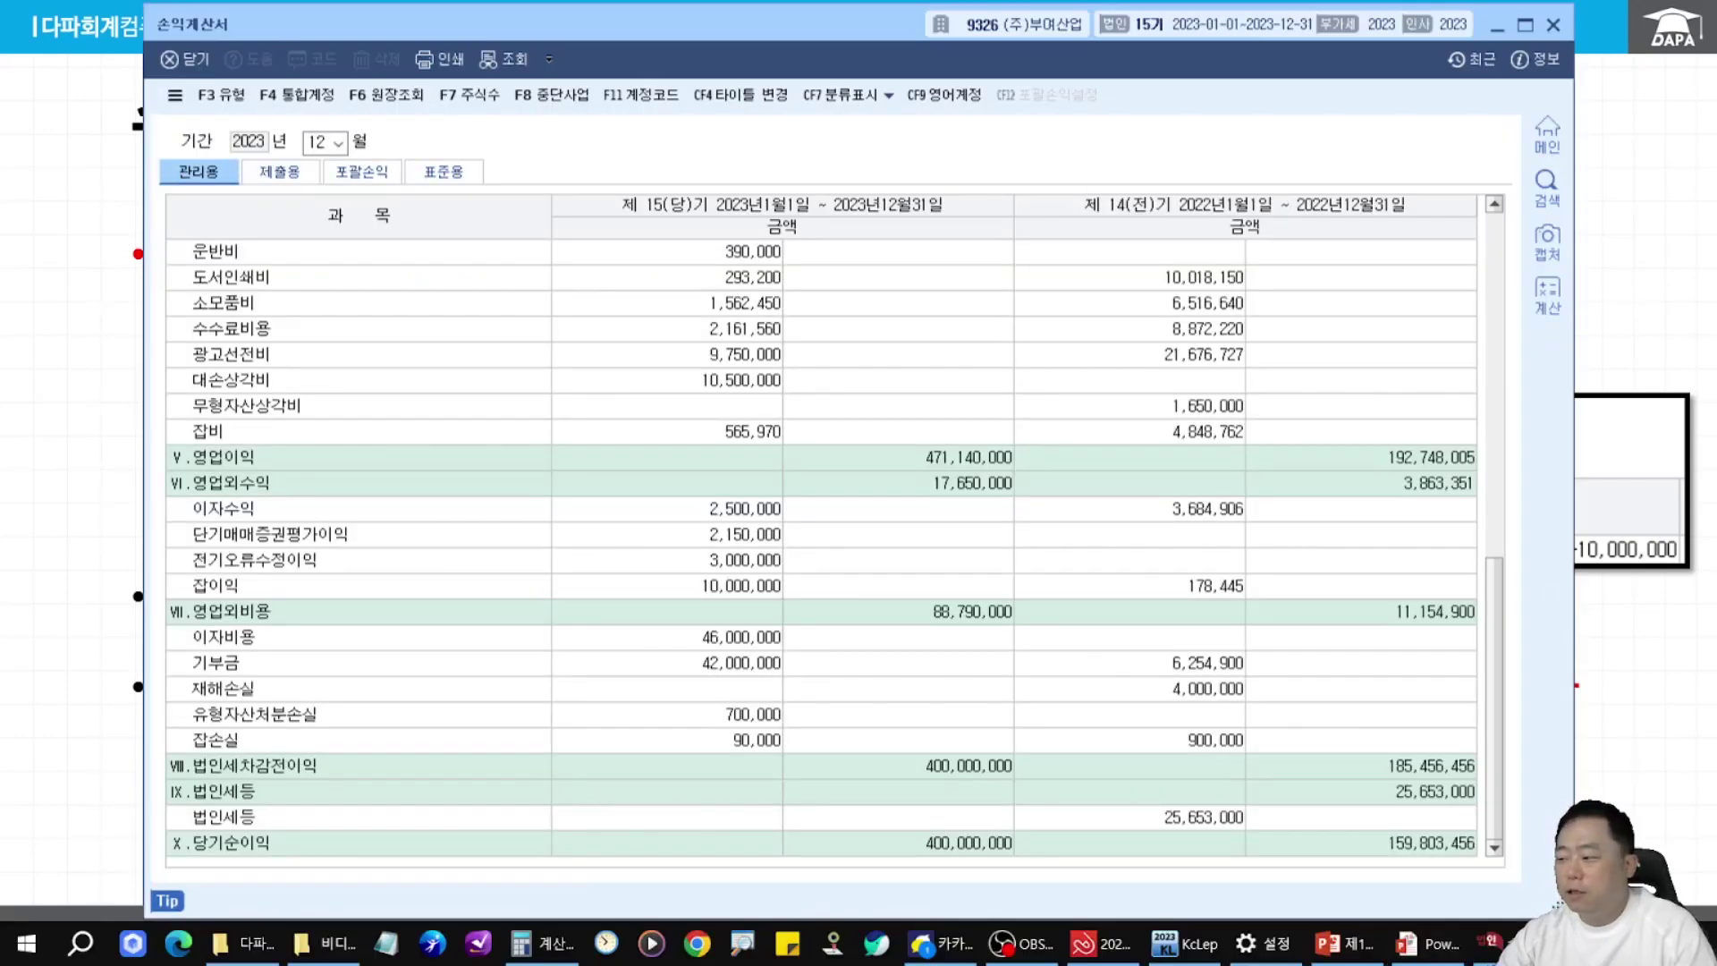
click(1554, 25)
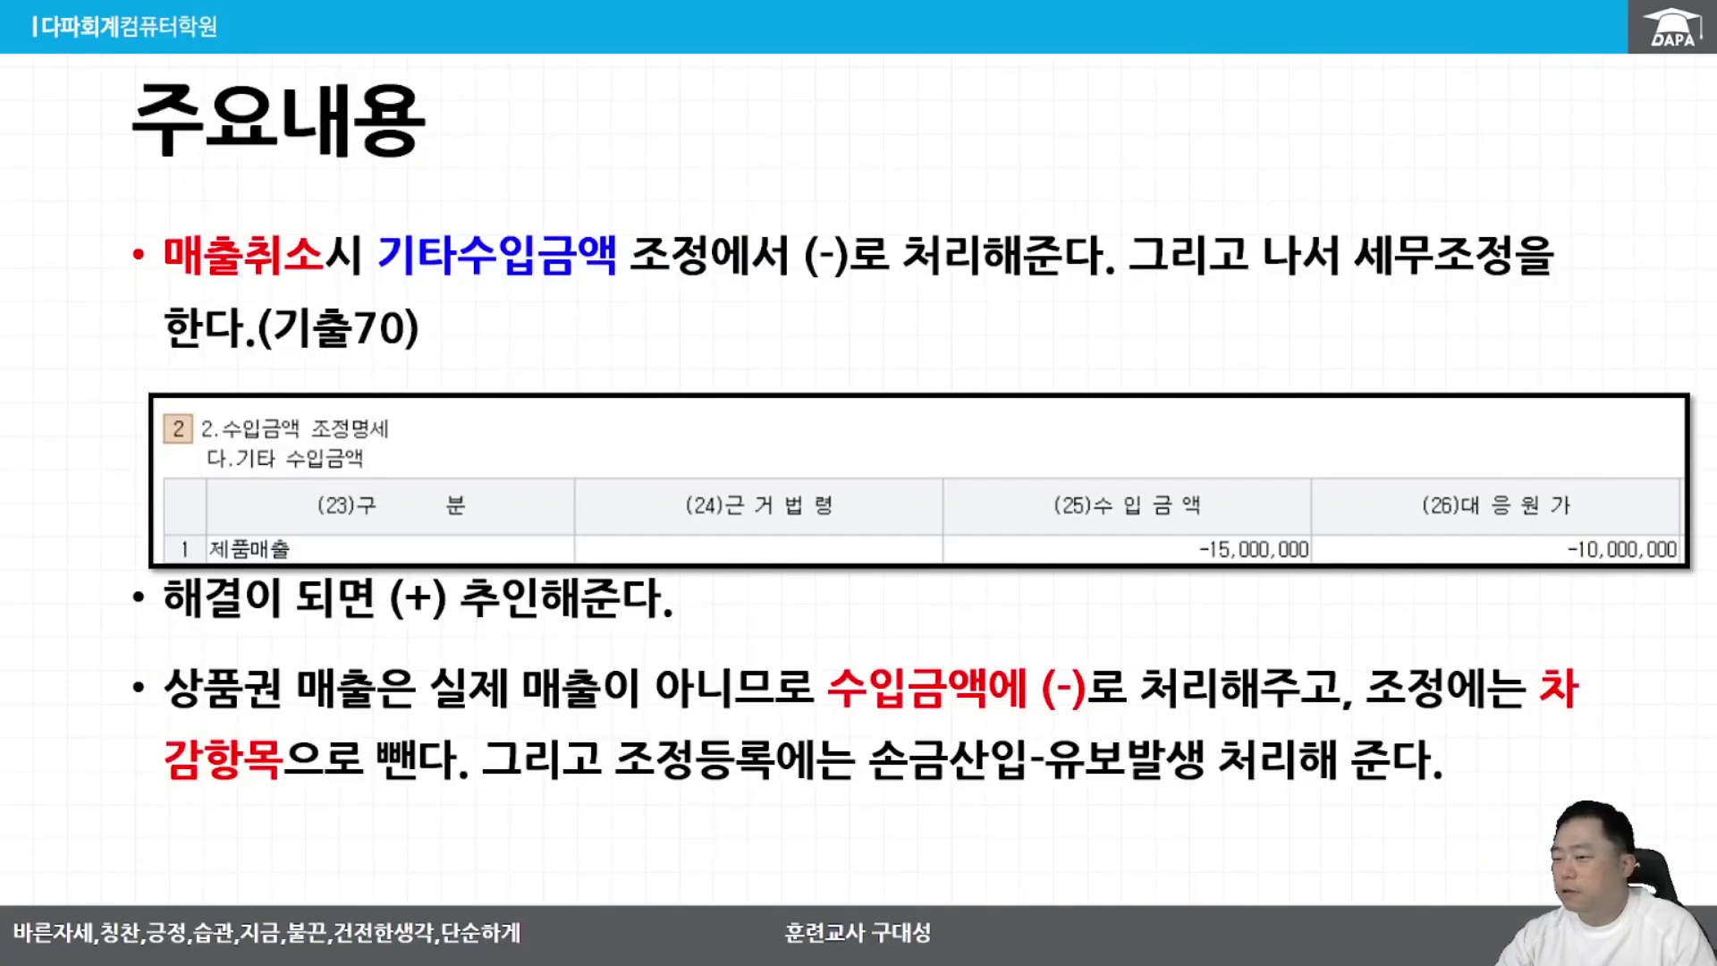
key(alt+Tab)
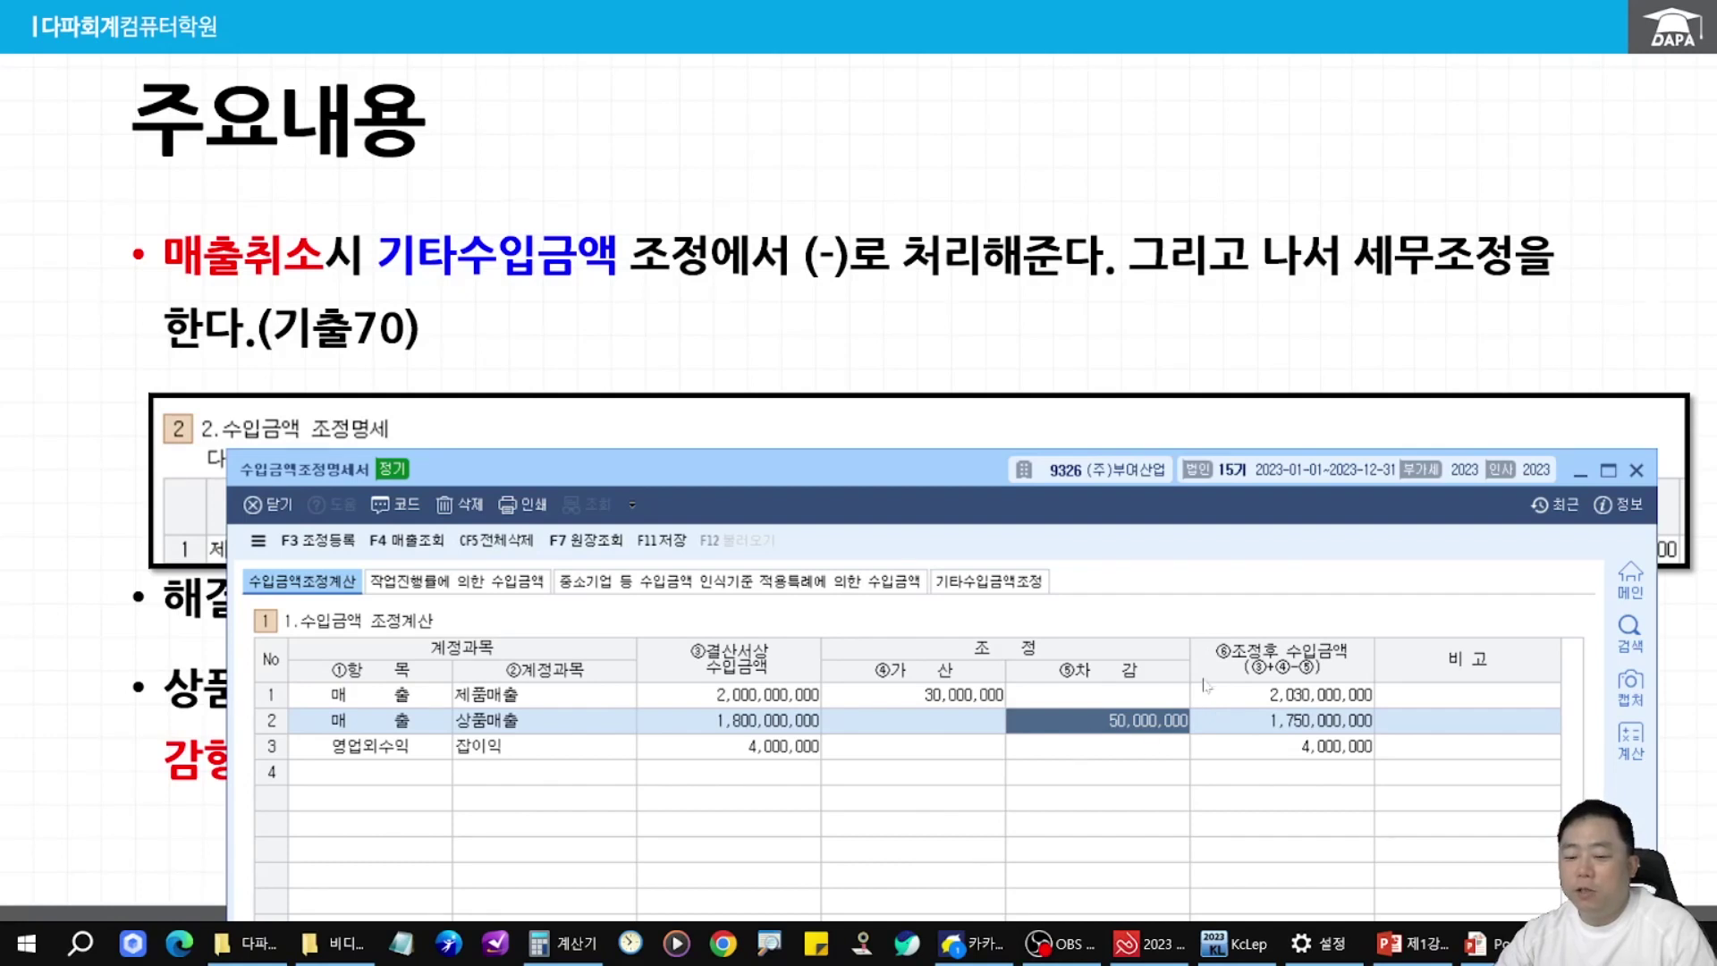
key(F3)
drag(1234, 565, 1413, 649)
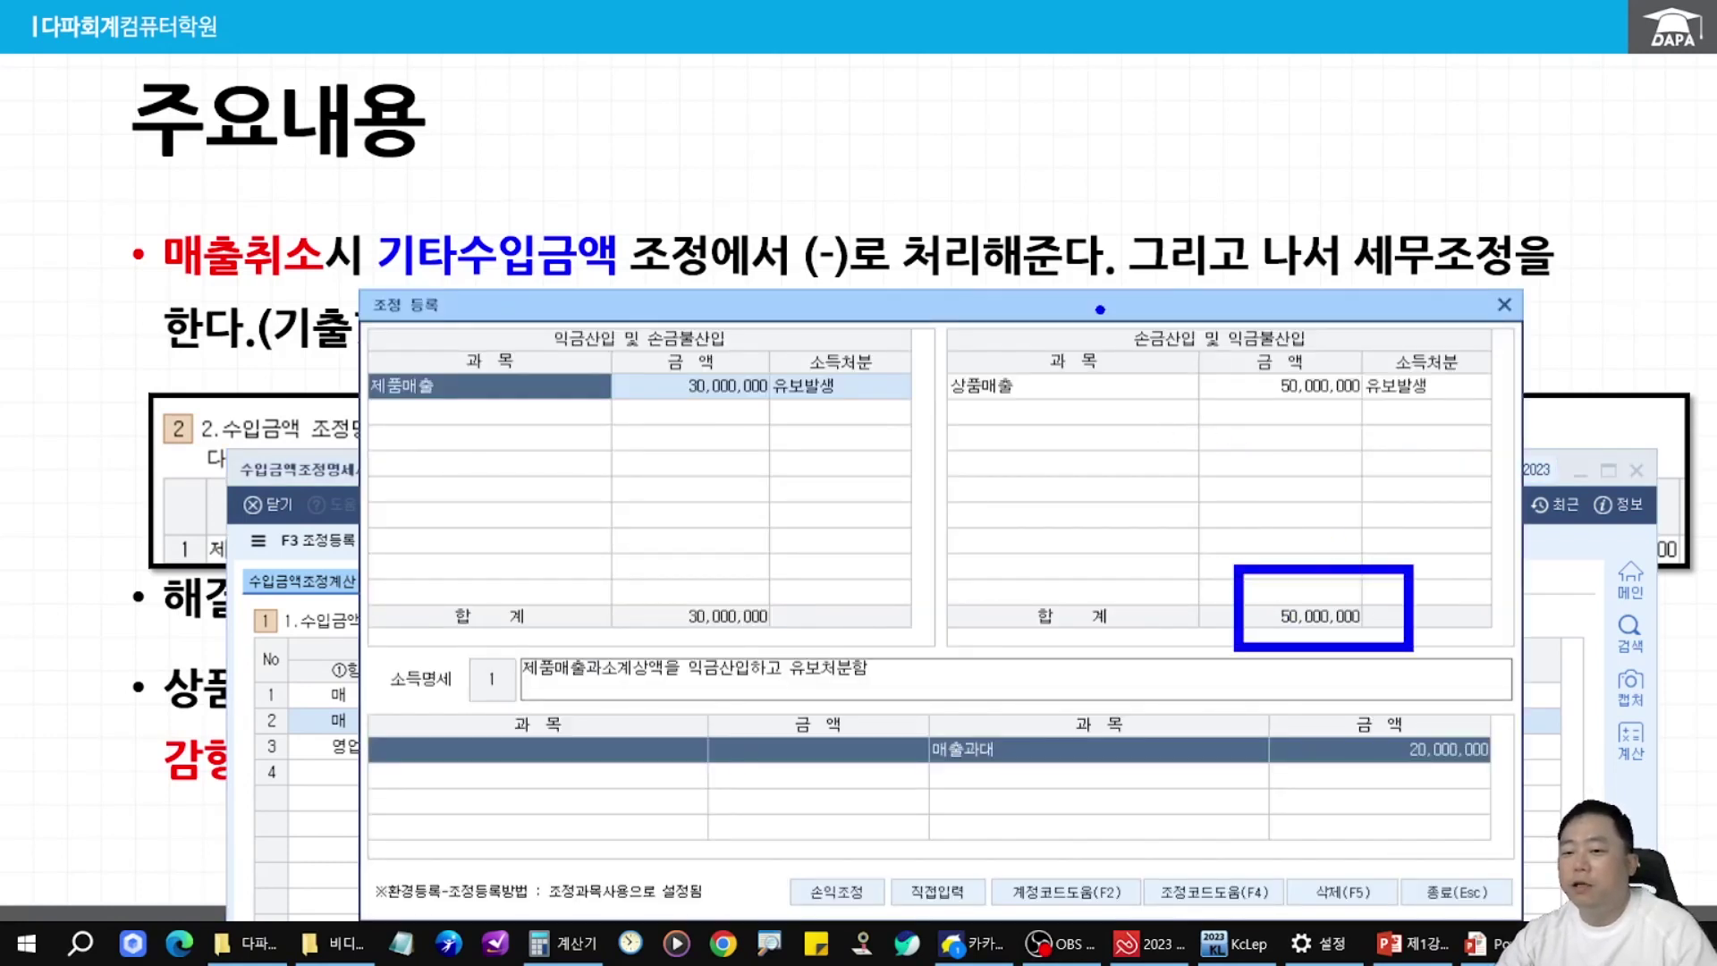
drag(1096, 305, 1321, 367)
key(Escape)
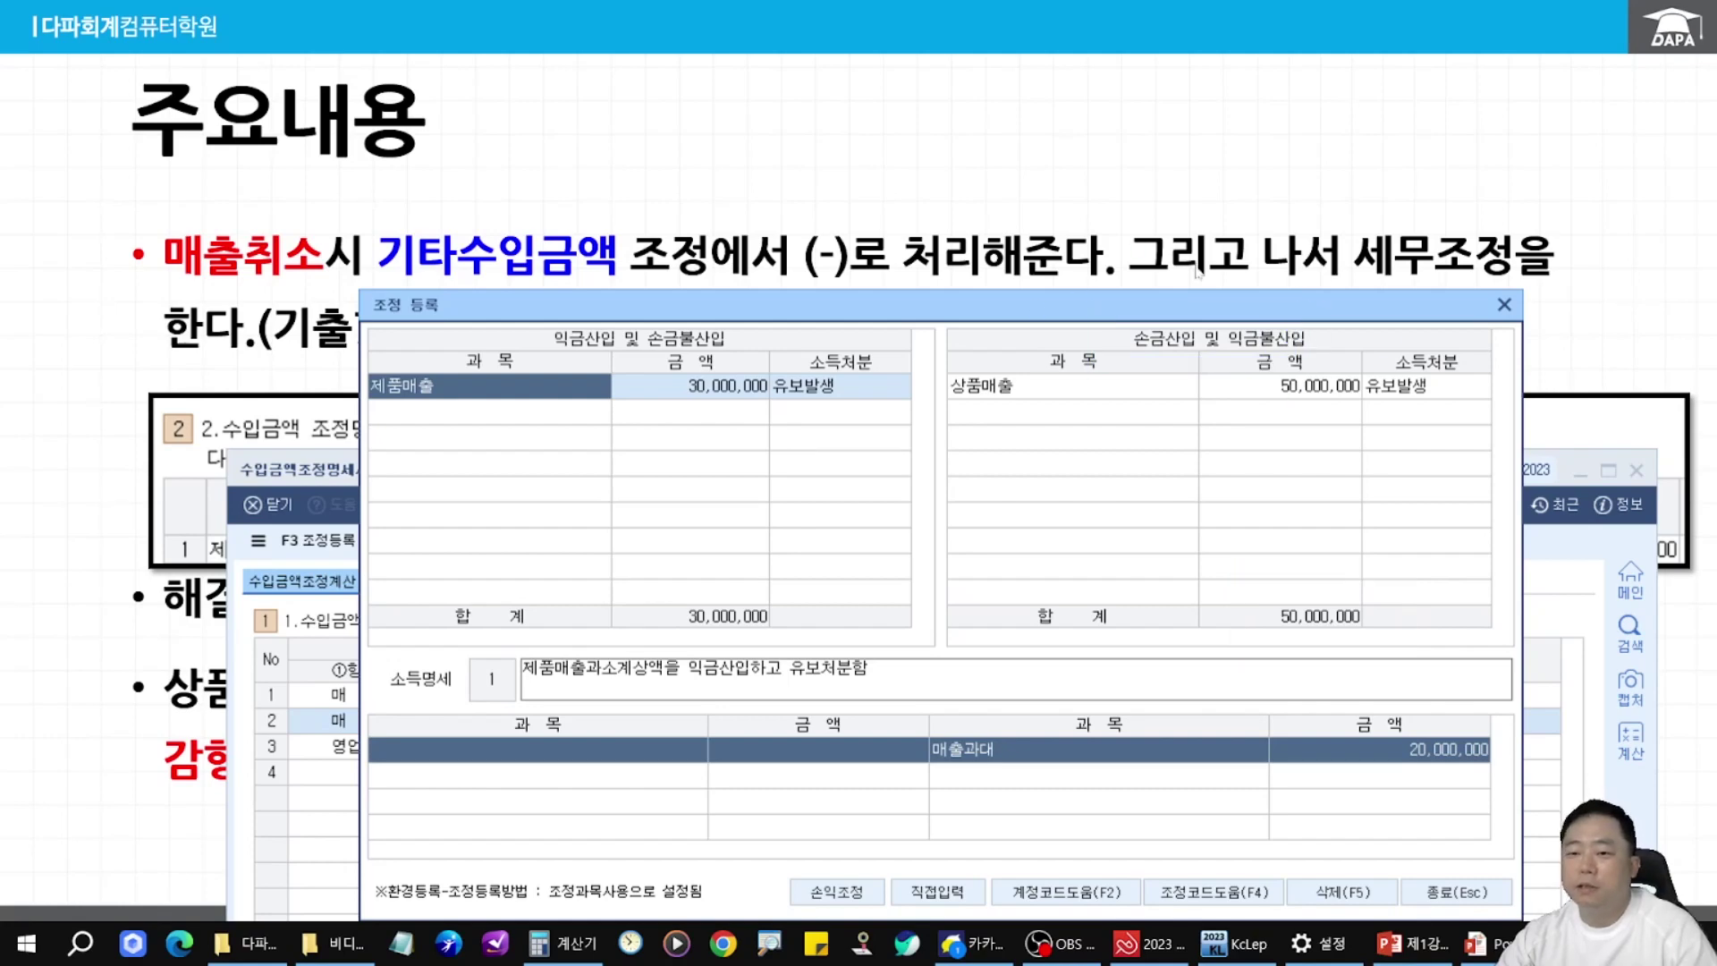
- Return to the slide show and go through the 관련문제(2022) and 빨간색 문제(2022) slides
click(1198, 224)
click(1257, 455)
click(1253, 456)
click(1234, 459)
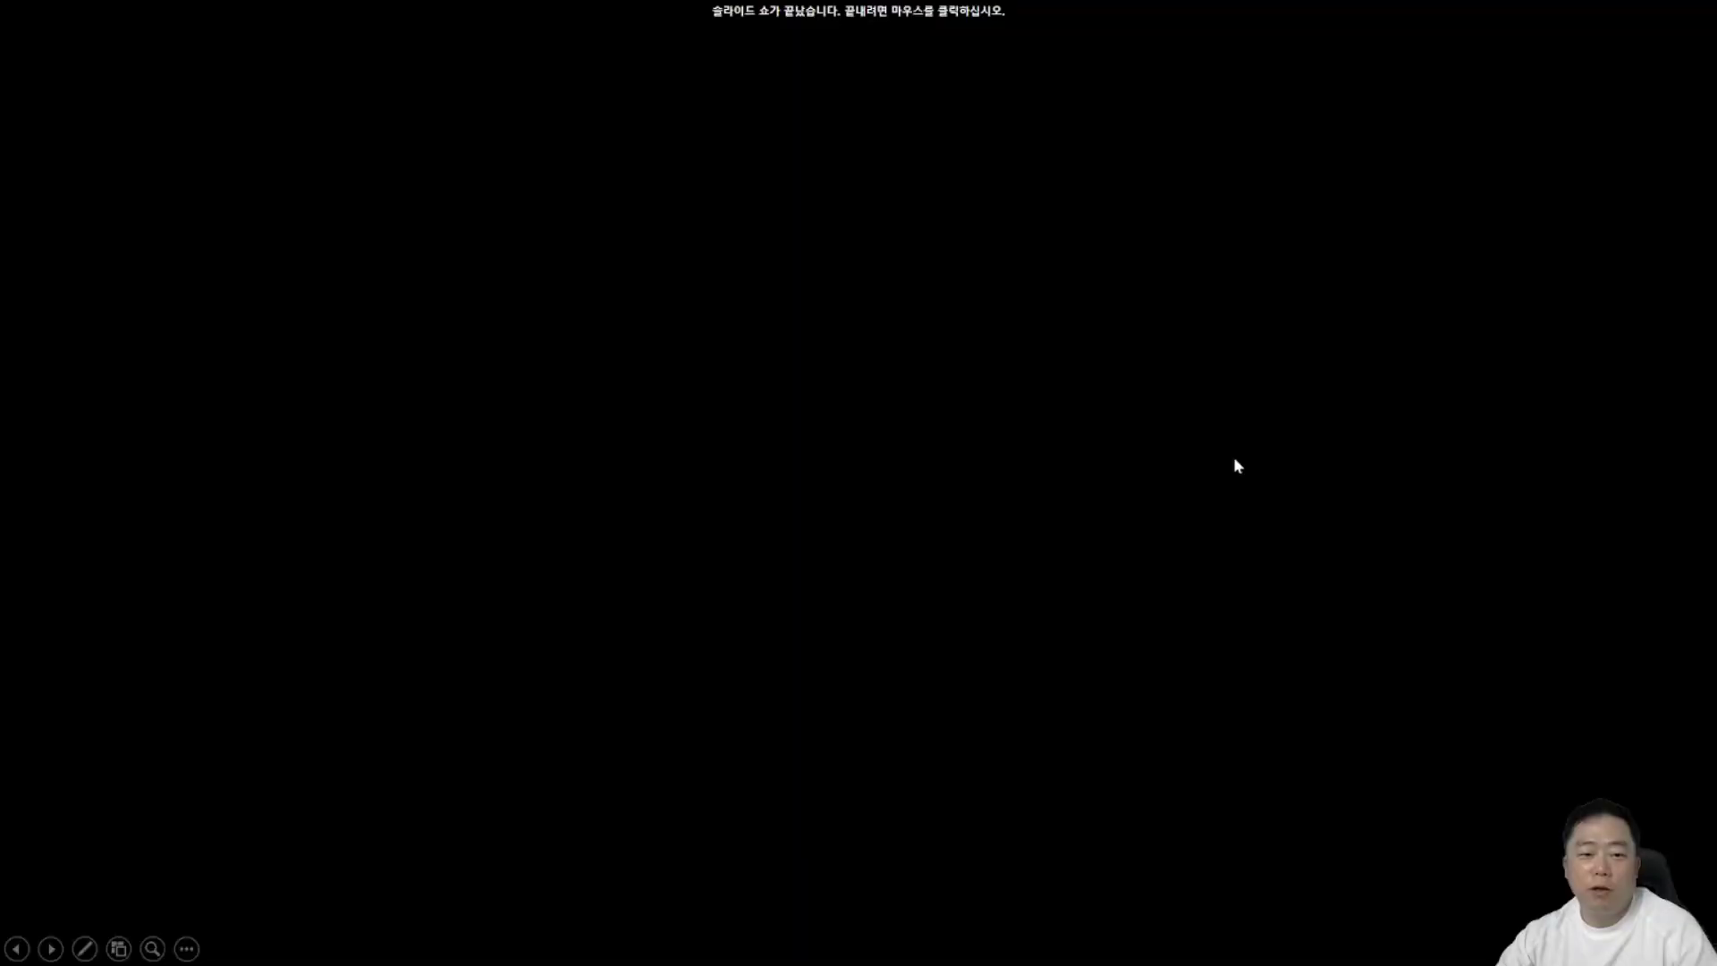
click(1233, 456)
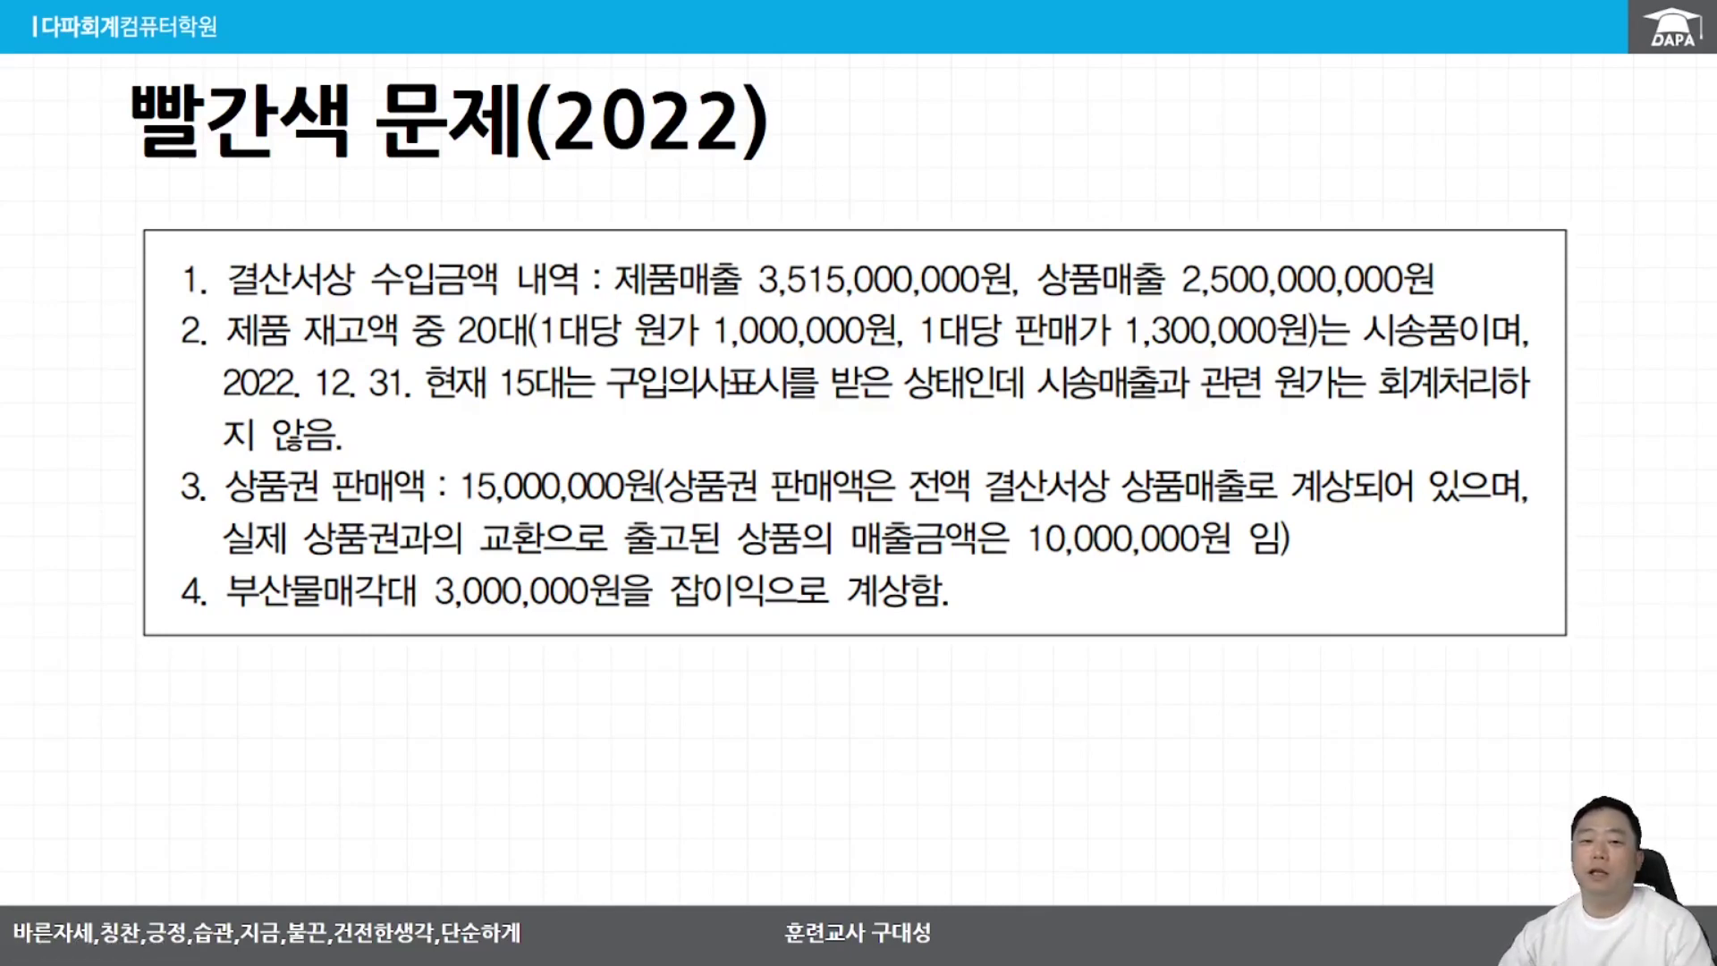
click(1261, 490)
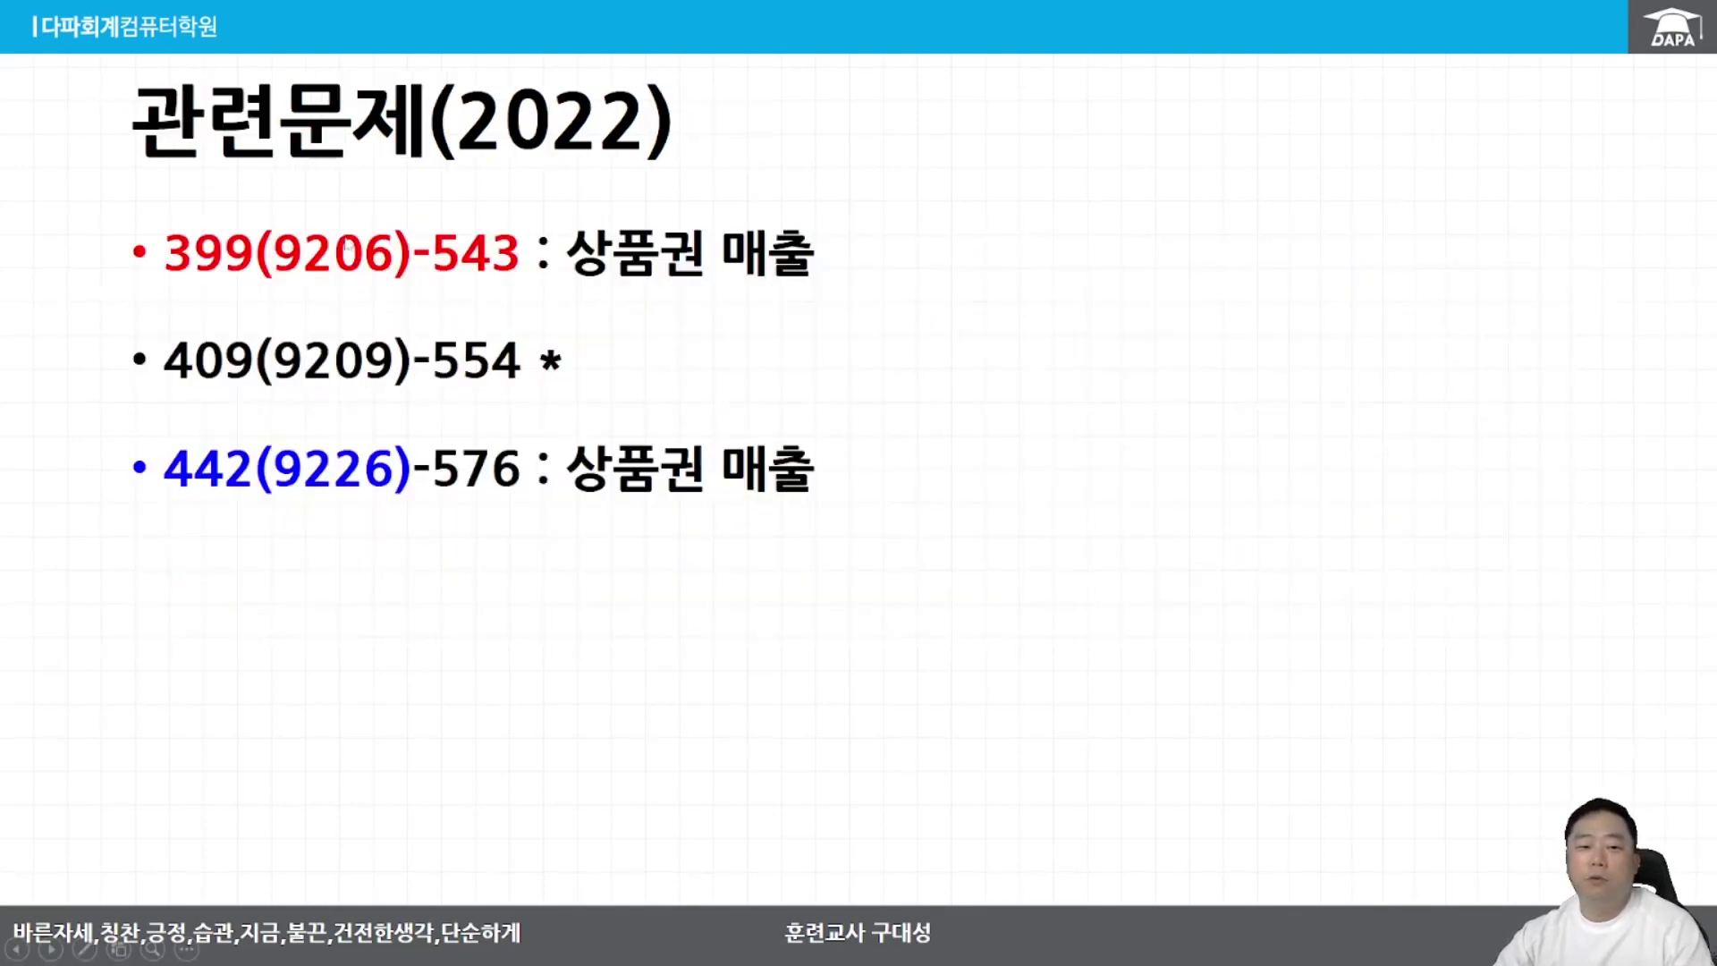
click(613, 320)
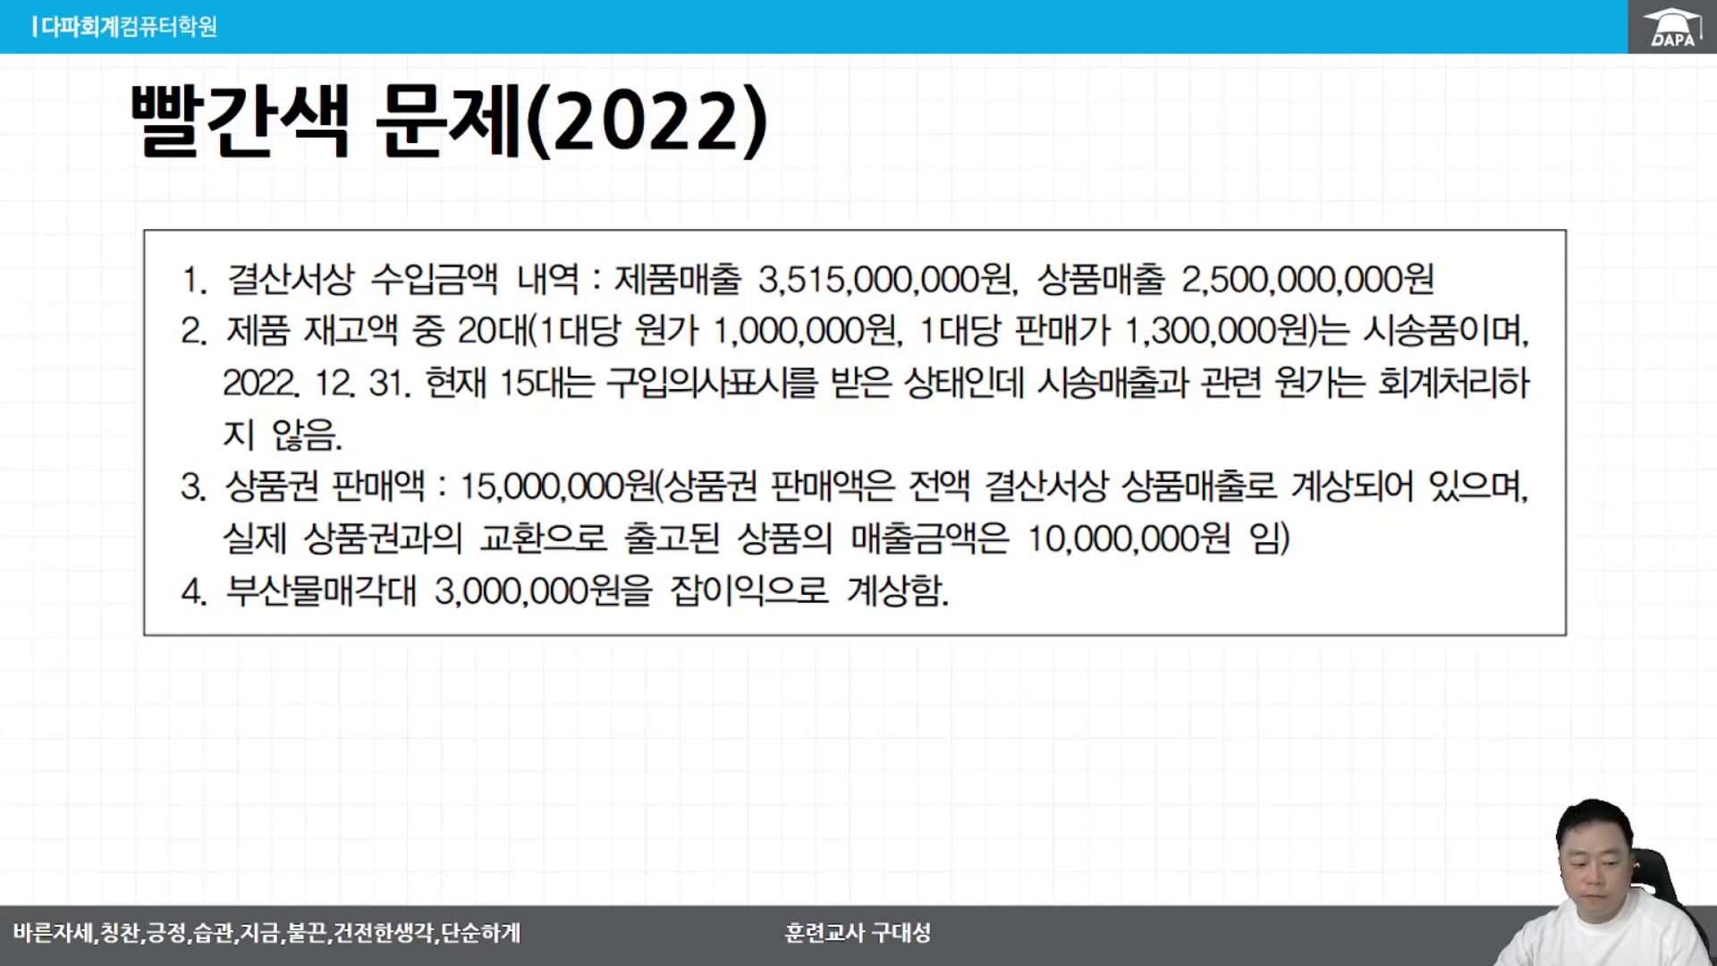
- Examine items 1, 3 and 4 of the 빨간색 문제(2022) slide on 결산서상 수입금액, 상품권 판매액 and 부산물매각대
drag(176, 286, 35, 325)
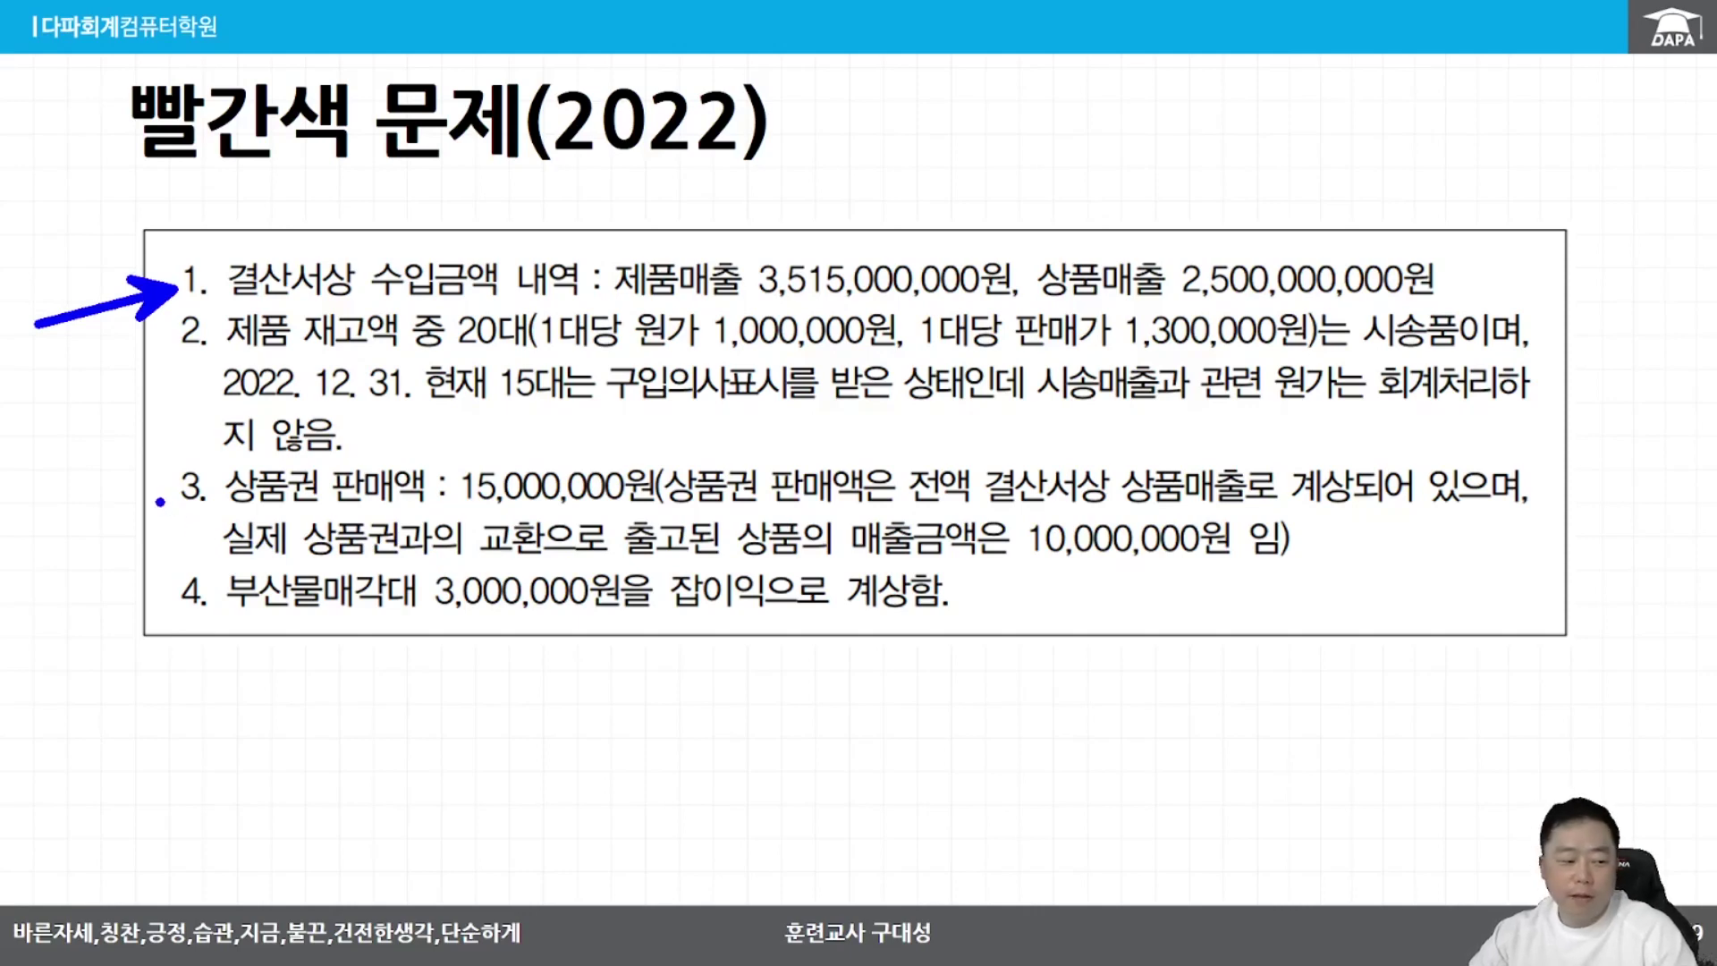
drag(164, 501, 67, 514)
key(ctrl+z)
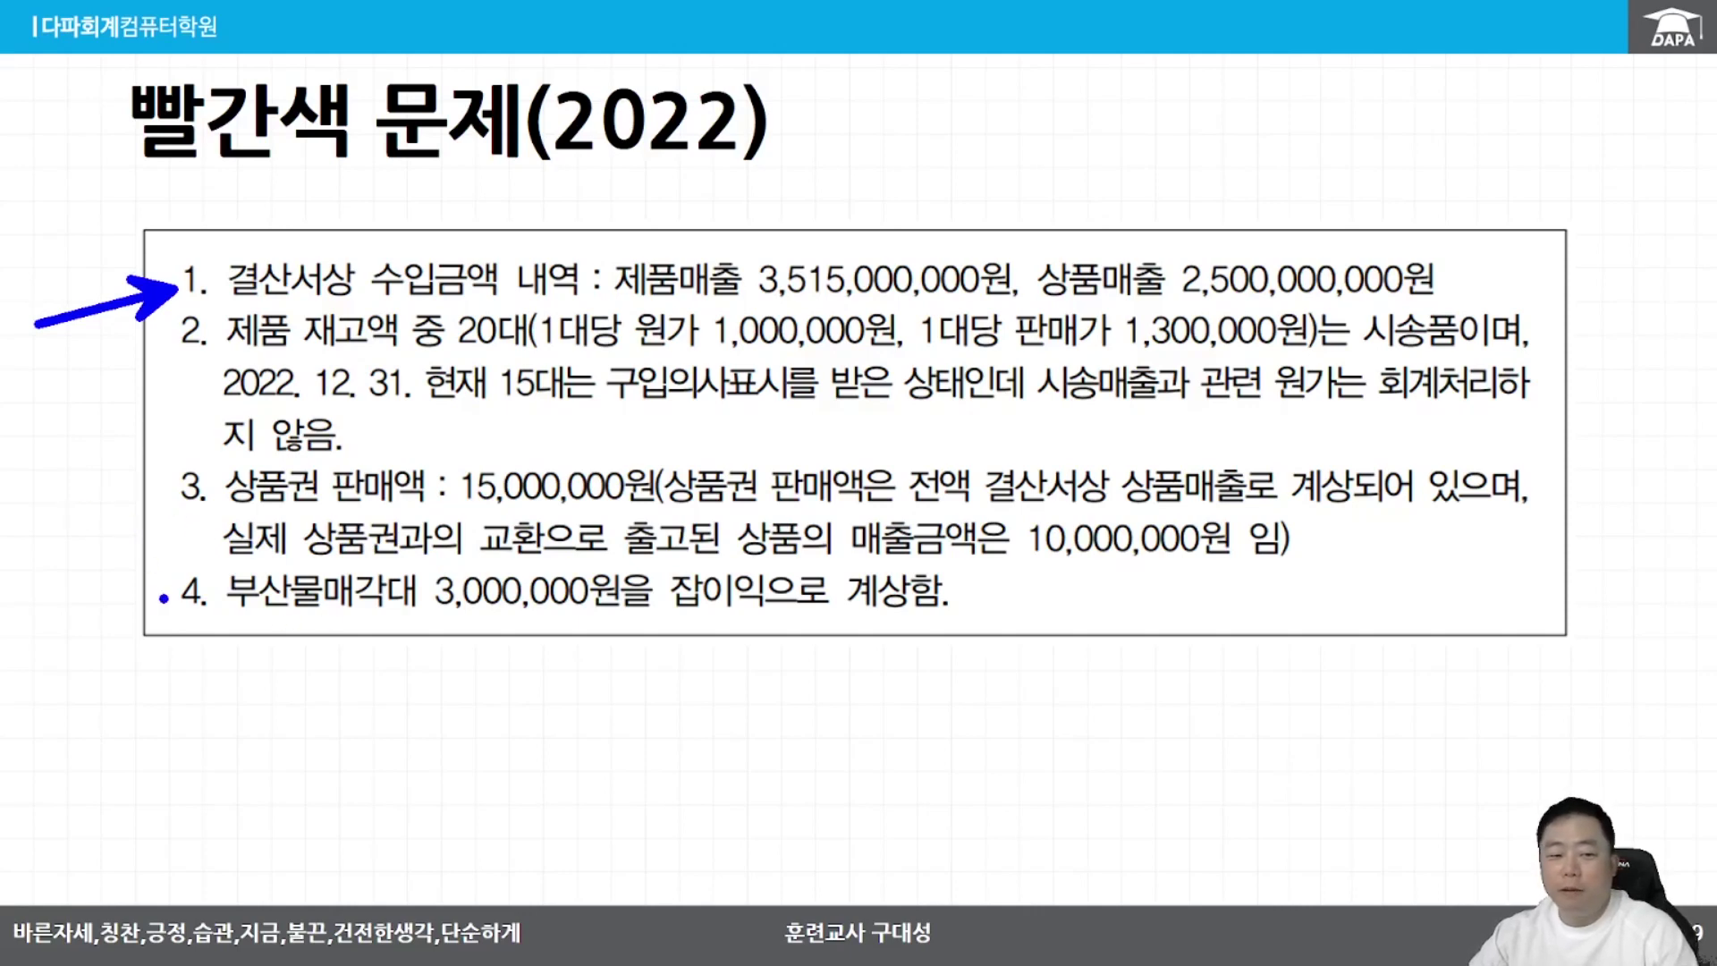
drag(168, 597, 59, 613)
key(Escape)
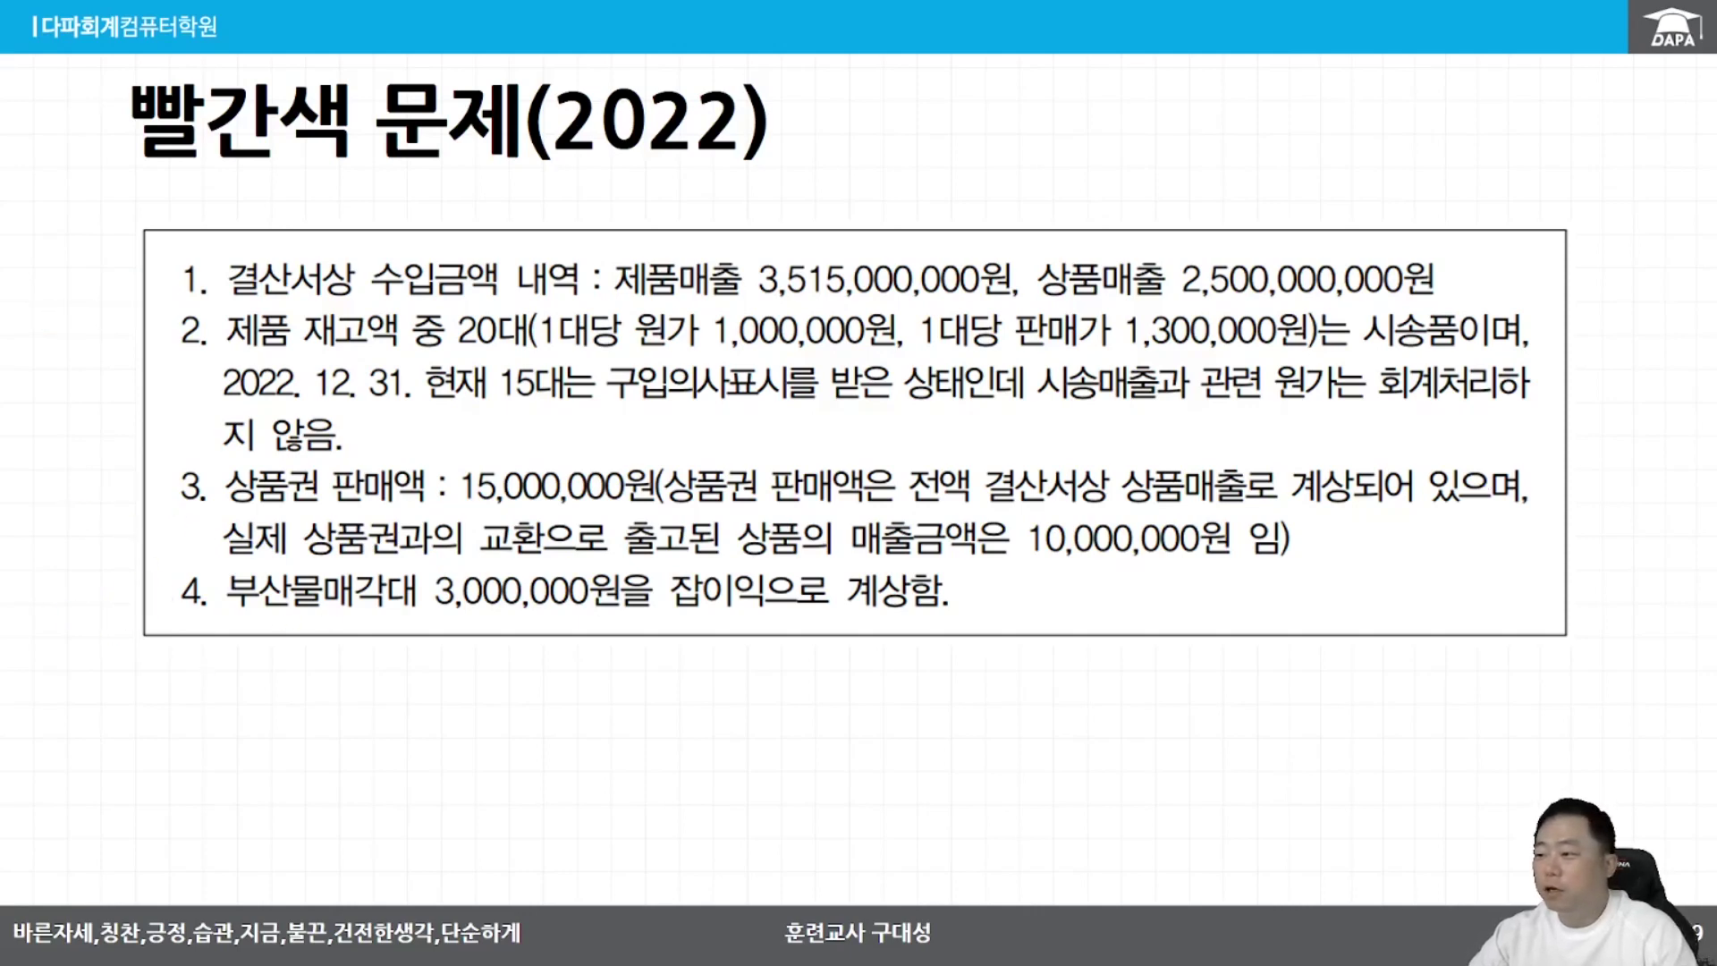
- Switch to 수입금액조정명세서 in KcLep and check the 결산서상 수입금액 column for 제품매출, 상품매출 and 잡이익
key(alt+Tab)
mouse_move(545, 229)
mouse_down()
mouse_move(719, 375)
mouse_move(817, 569)
mouse_up()
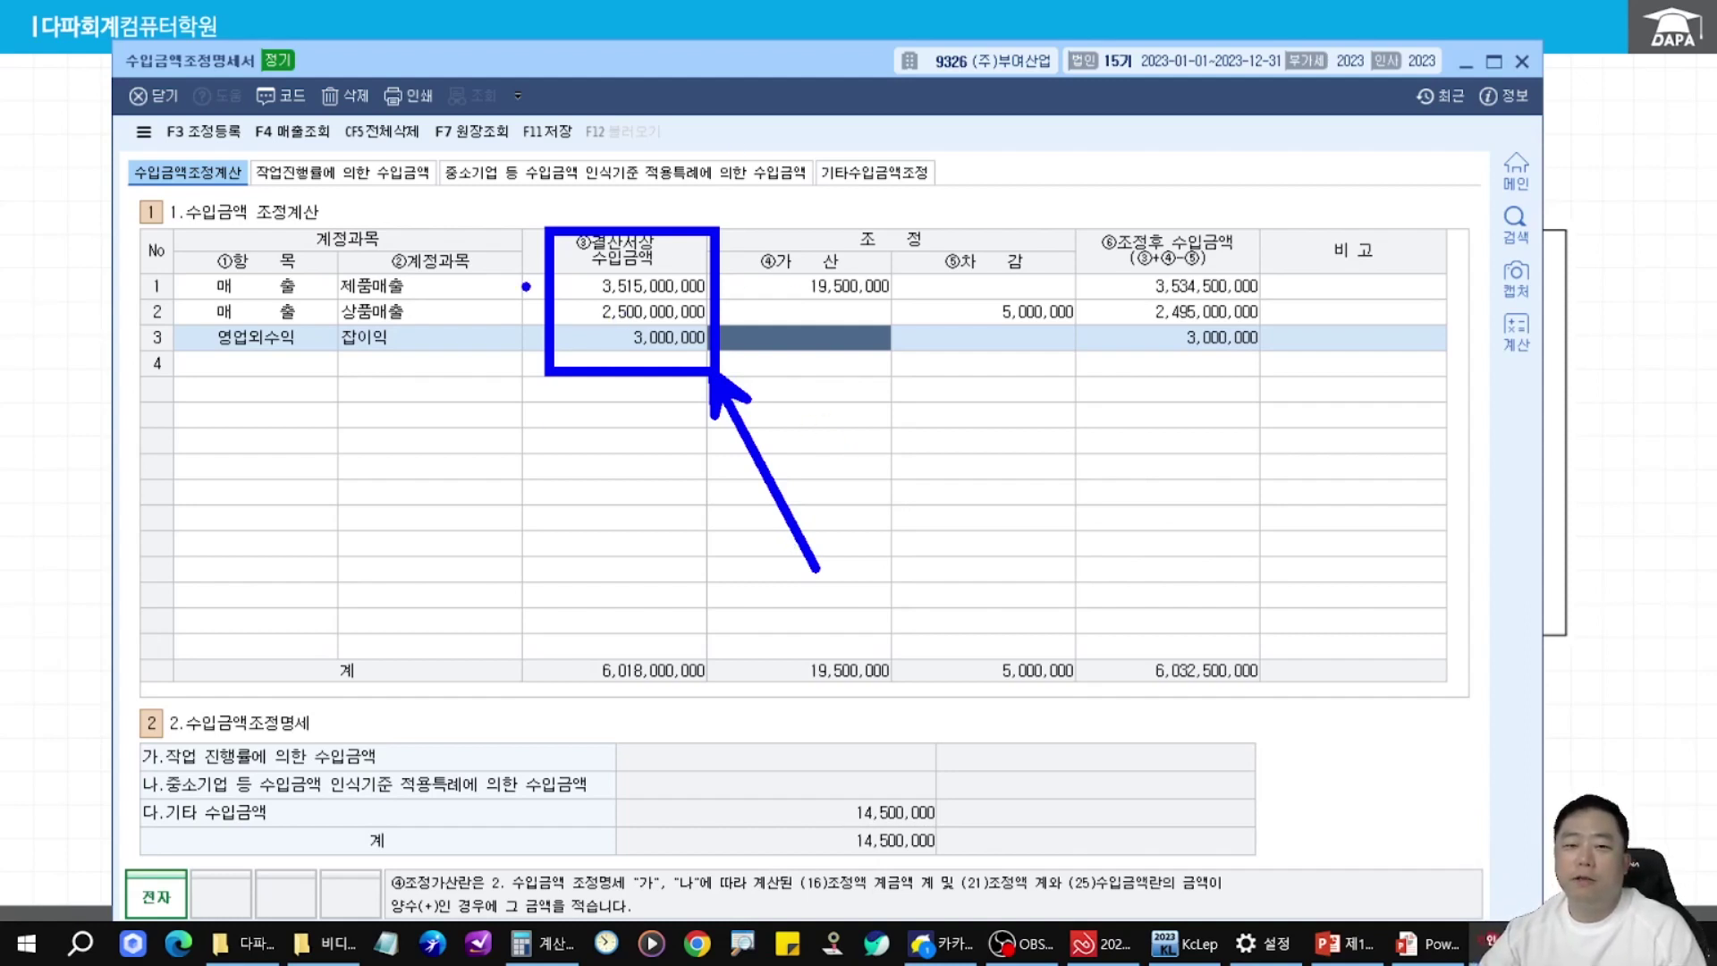
key(Escape)
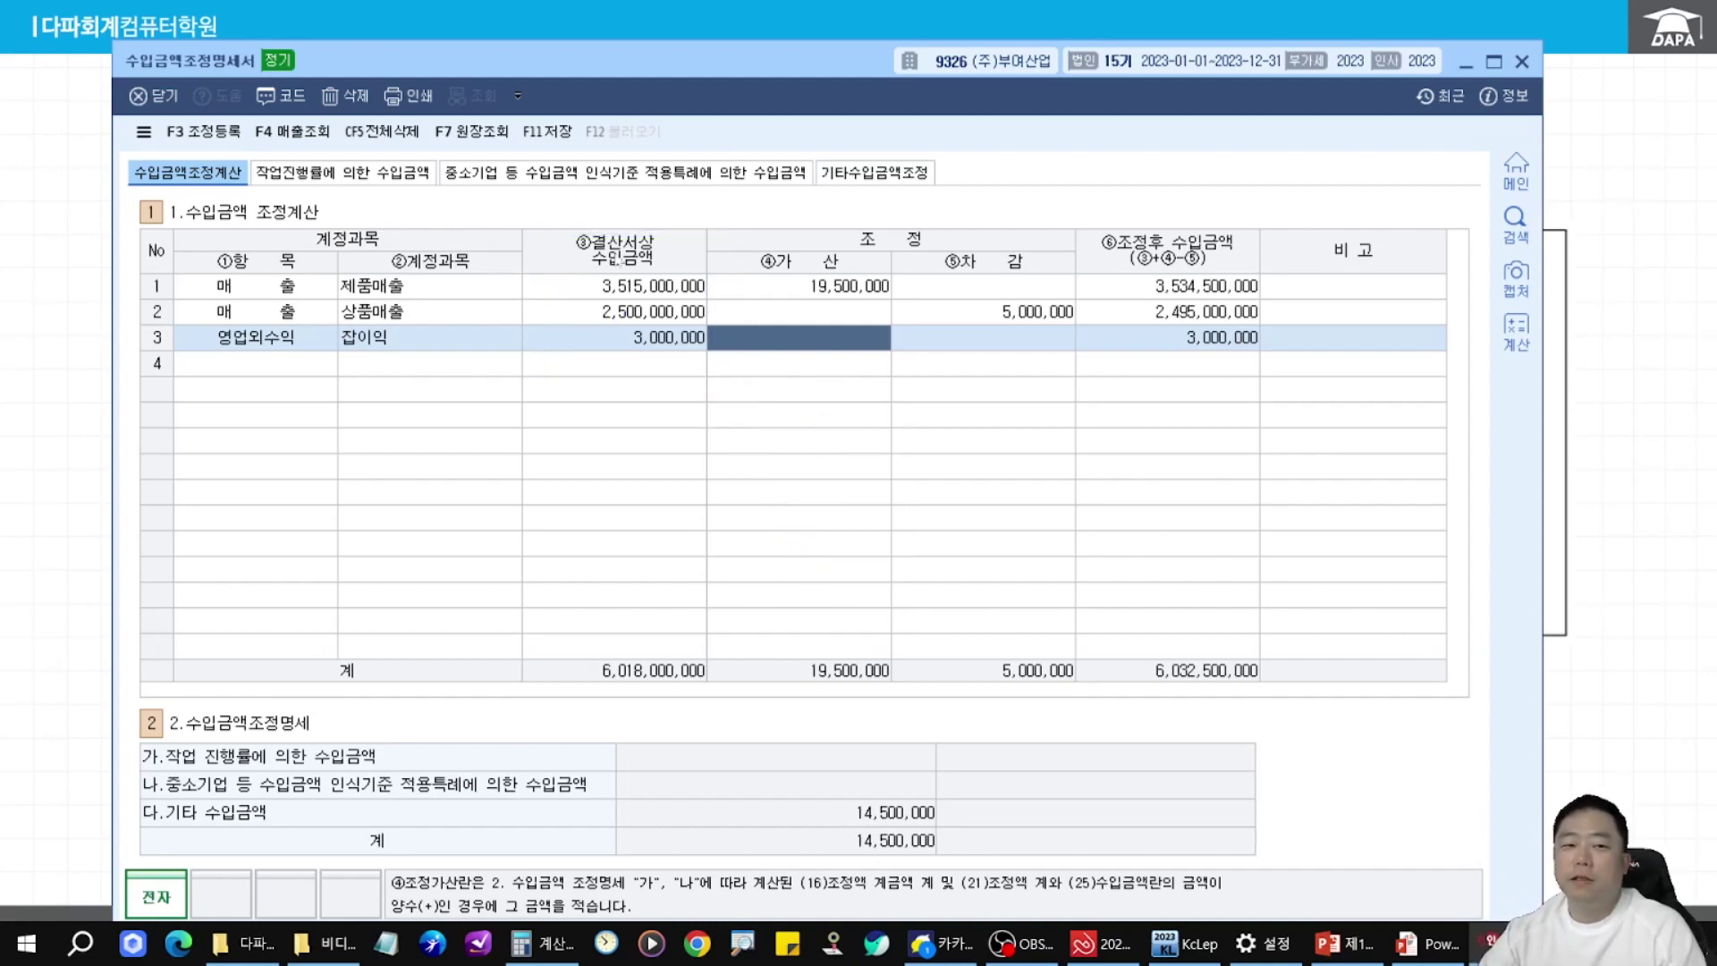
- Examine the 제품매출 and 상품매출 수입금액 amounts in 기타수입금액조정 and relate them to 수입금액조정계산
click(863, 172)
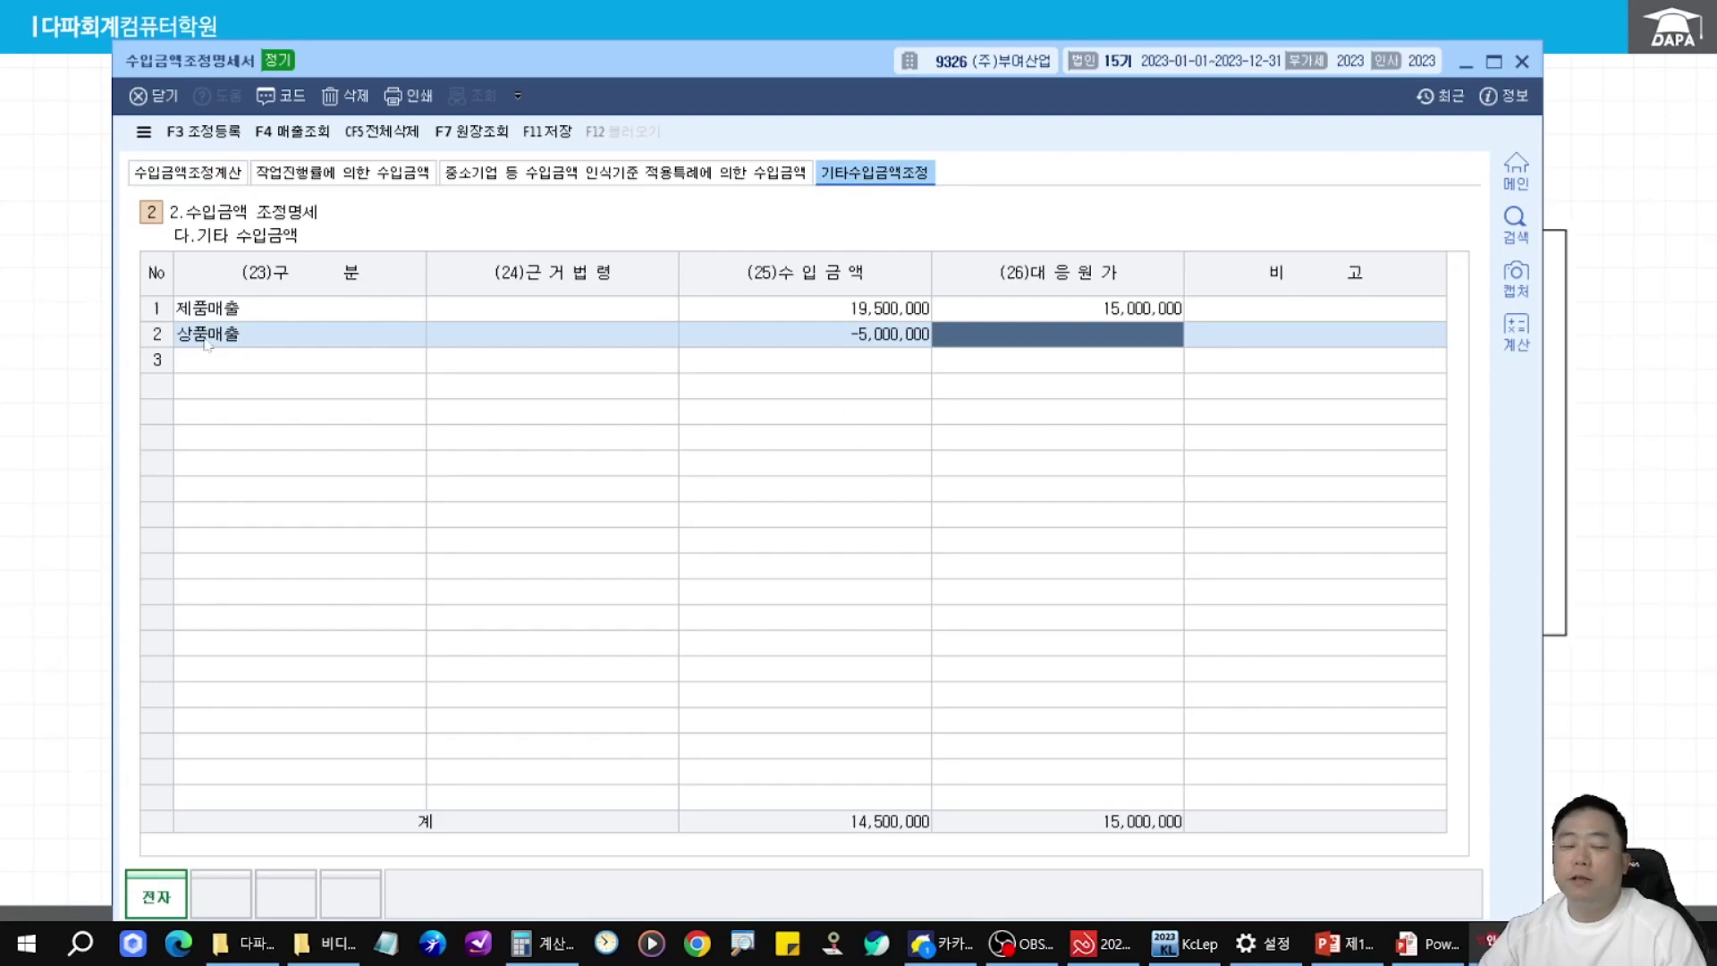
drag(148, 307, 34, 308)
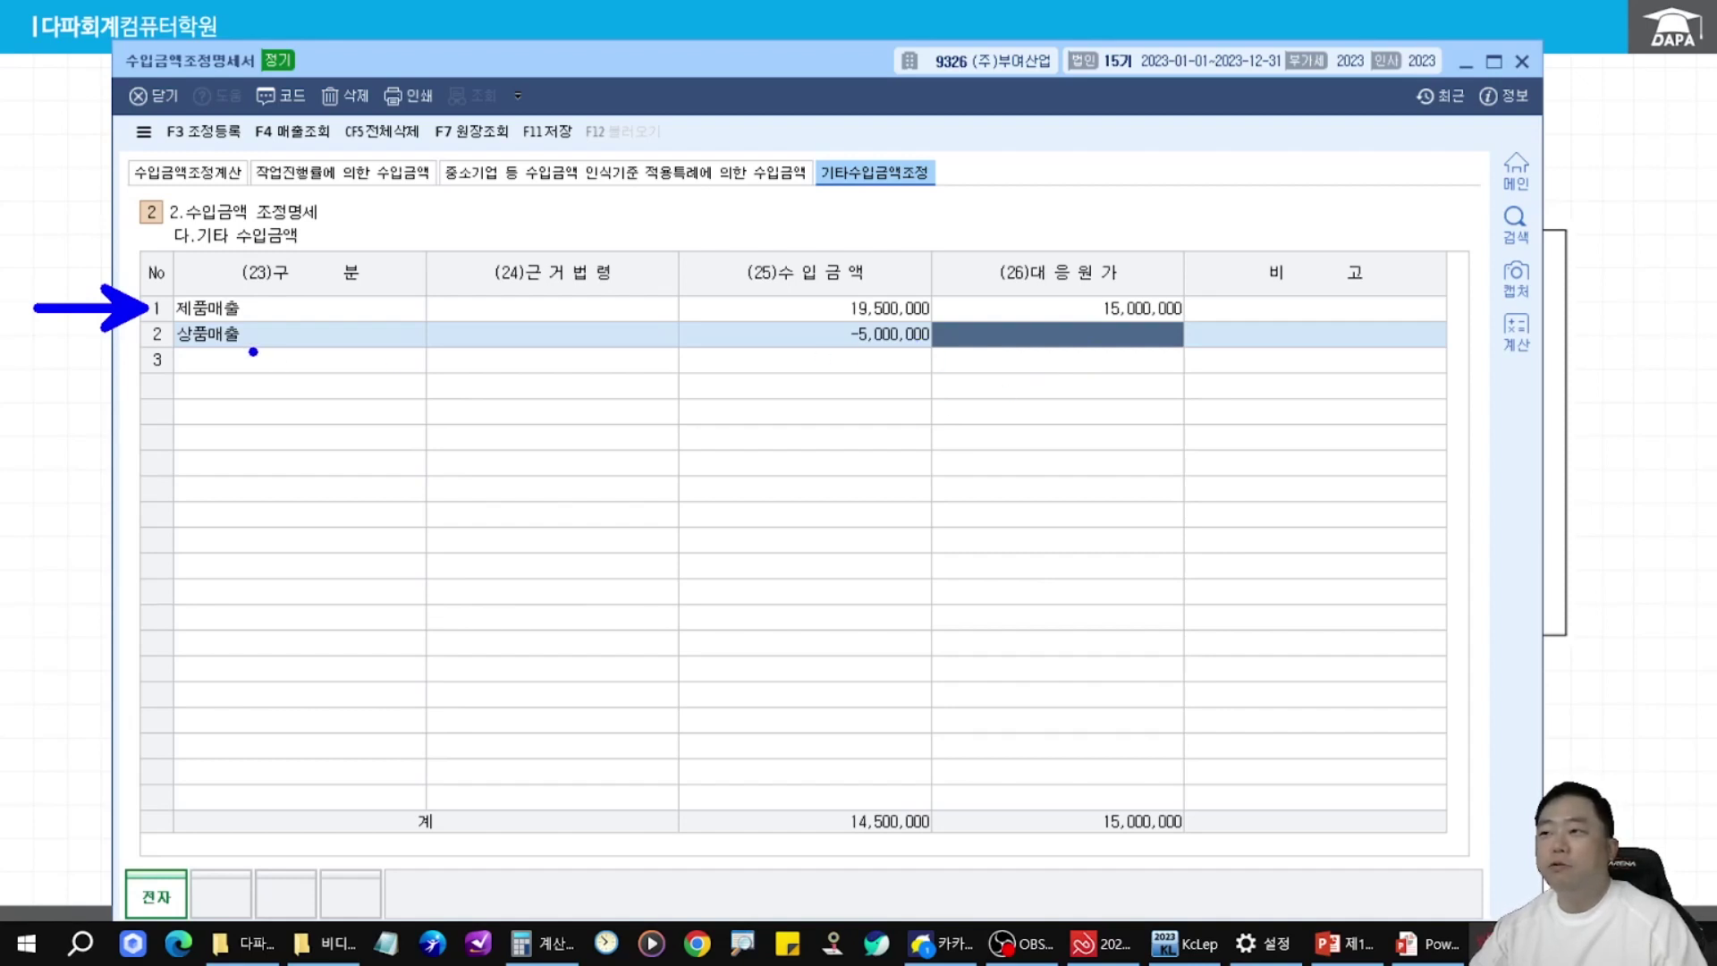
drag(818, 333, 700, 333)
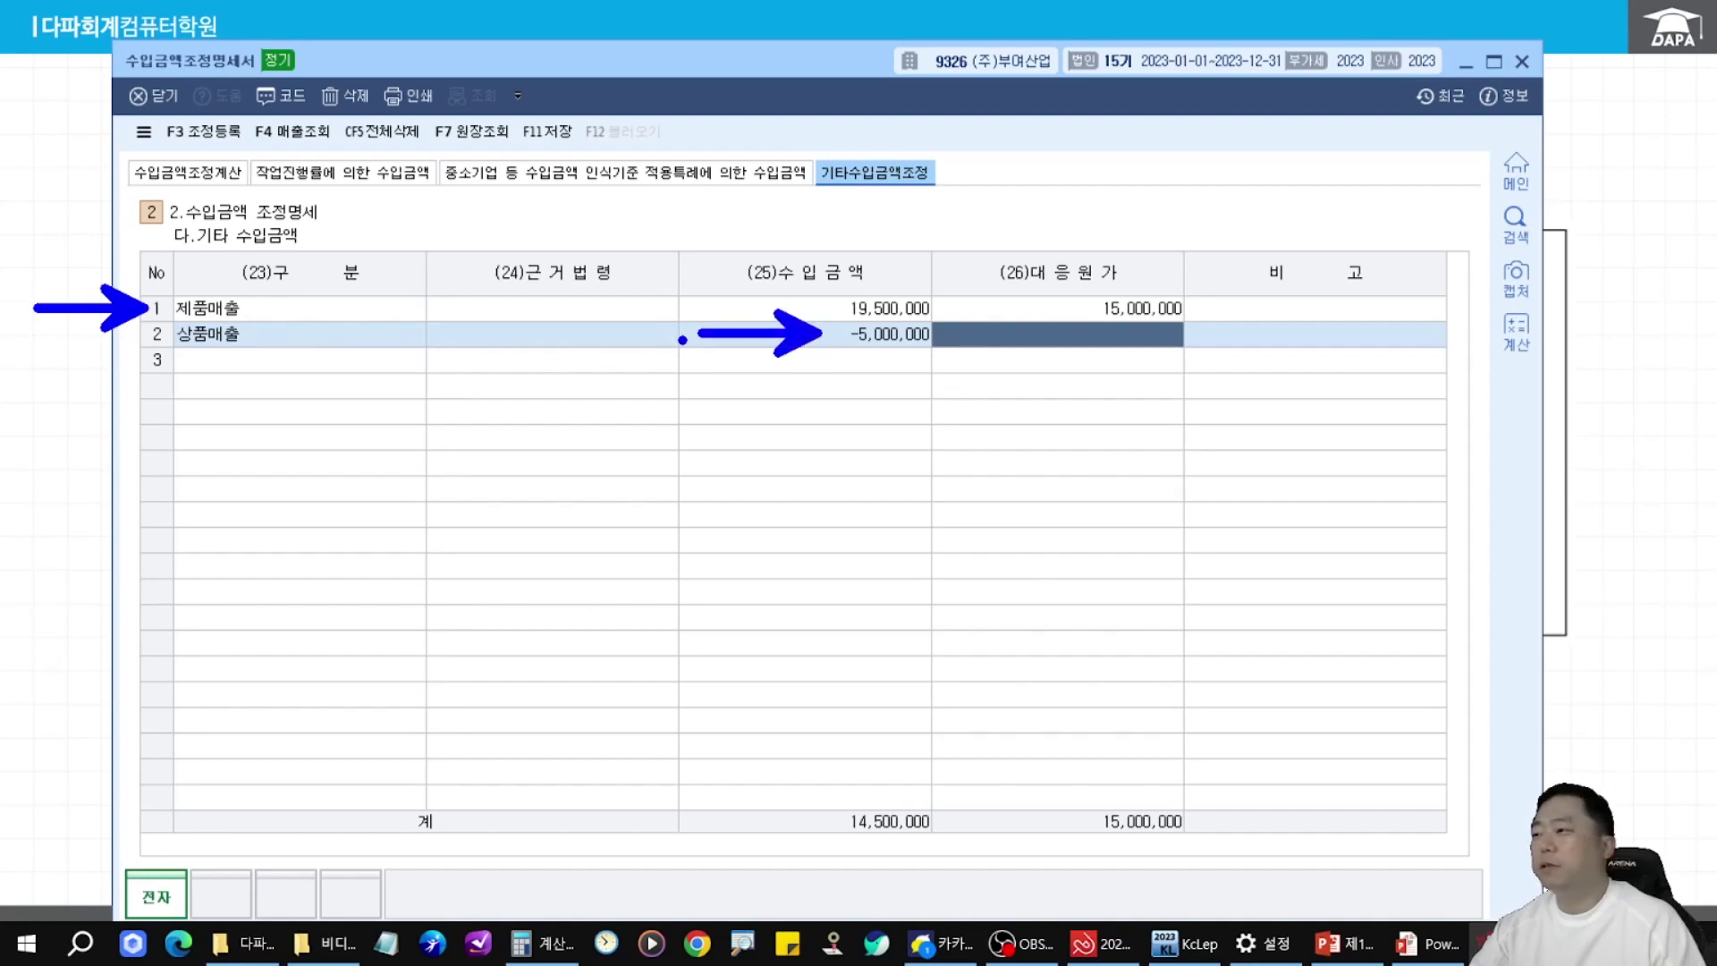
key(ctrl+z)
drag(698, 208, 955, 391)
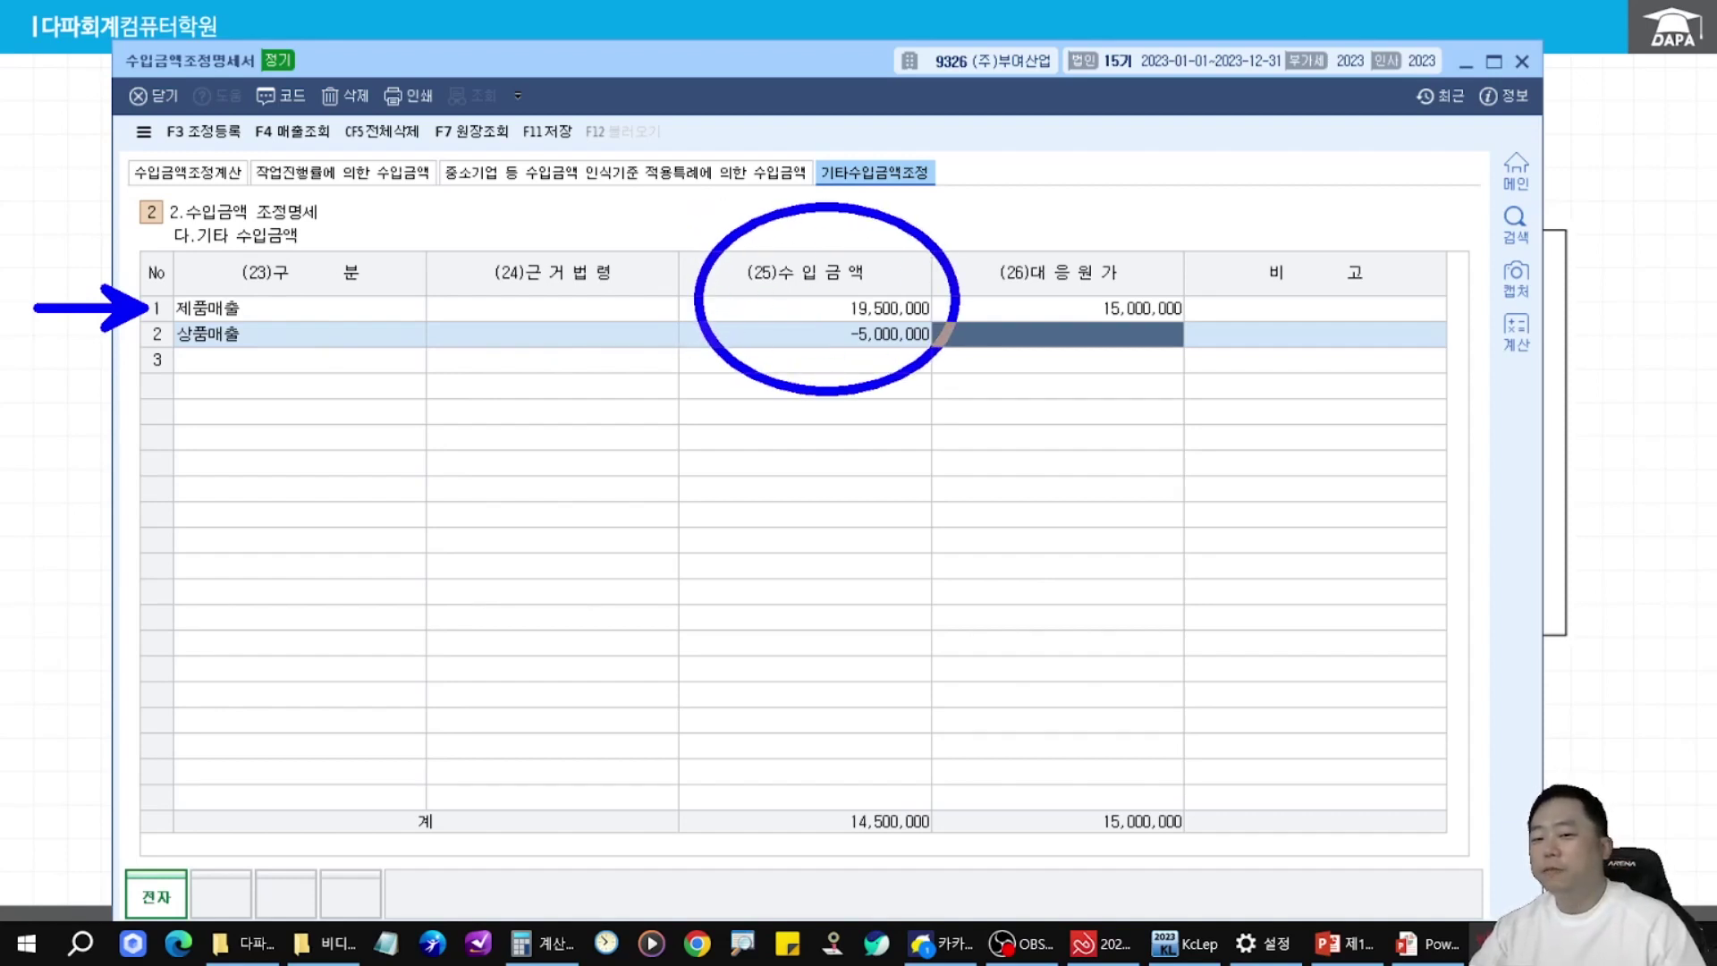
mouse_move(759, 386)
mouse_down()
mouse_move(228, 321)
mouse_move(202, 202)
mouse_move(186, 254)
mouse_up()
drag(206, 210, 249, 235)
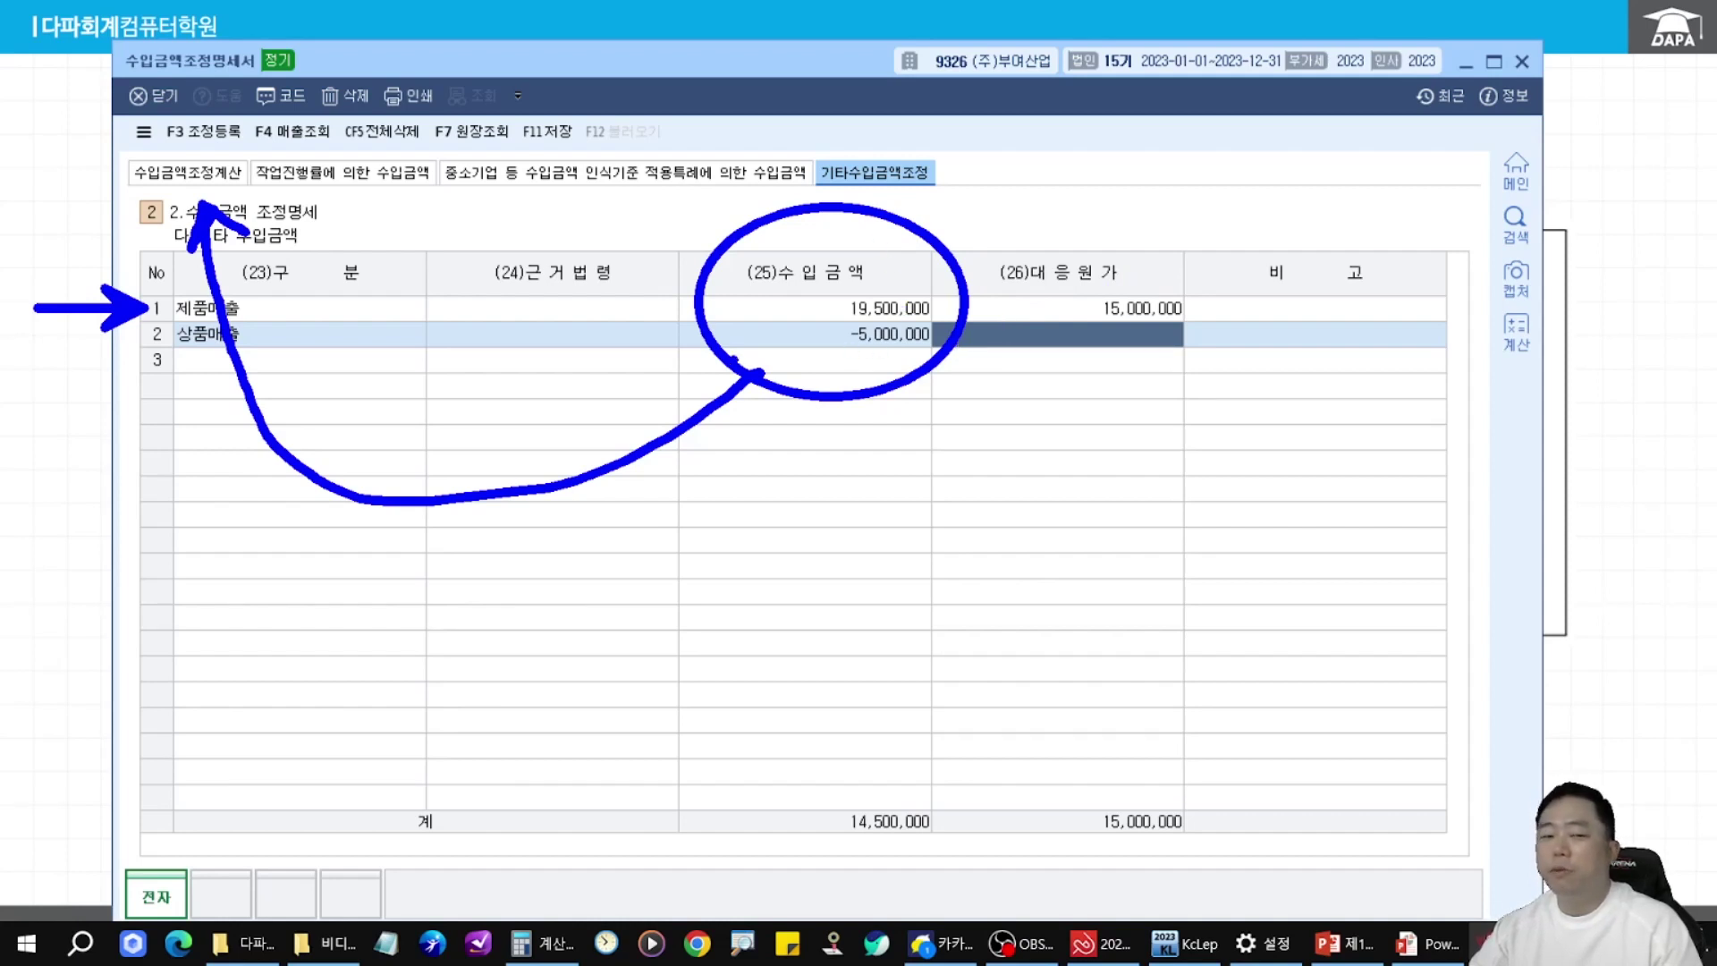
- Check the 가산 amount for 제품매출 and the 차감 amount for 상품매출 in 수입금액조정계산
key(Escape)
click(197, 177)
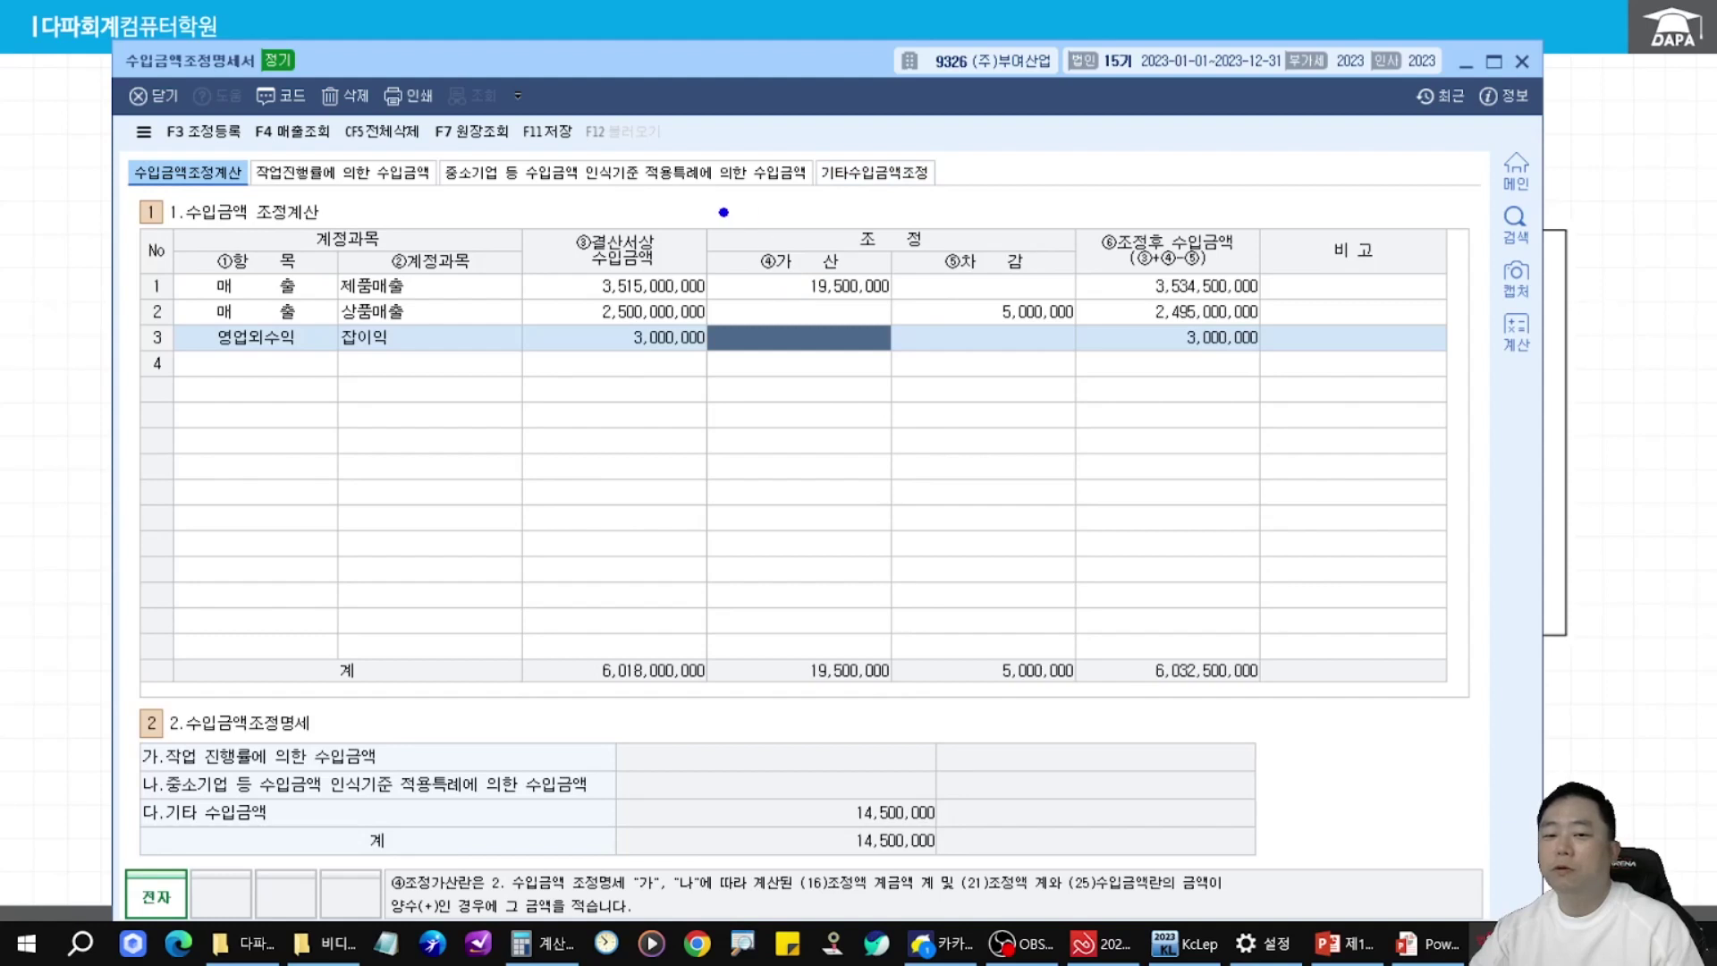
drag(722, 212, 899, 321)
mouse_move(939, 224)
mouse_down()
mouse_move(1091, 343)
mouse_move(1182, 480)
mouse_up()
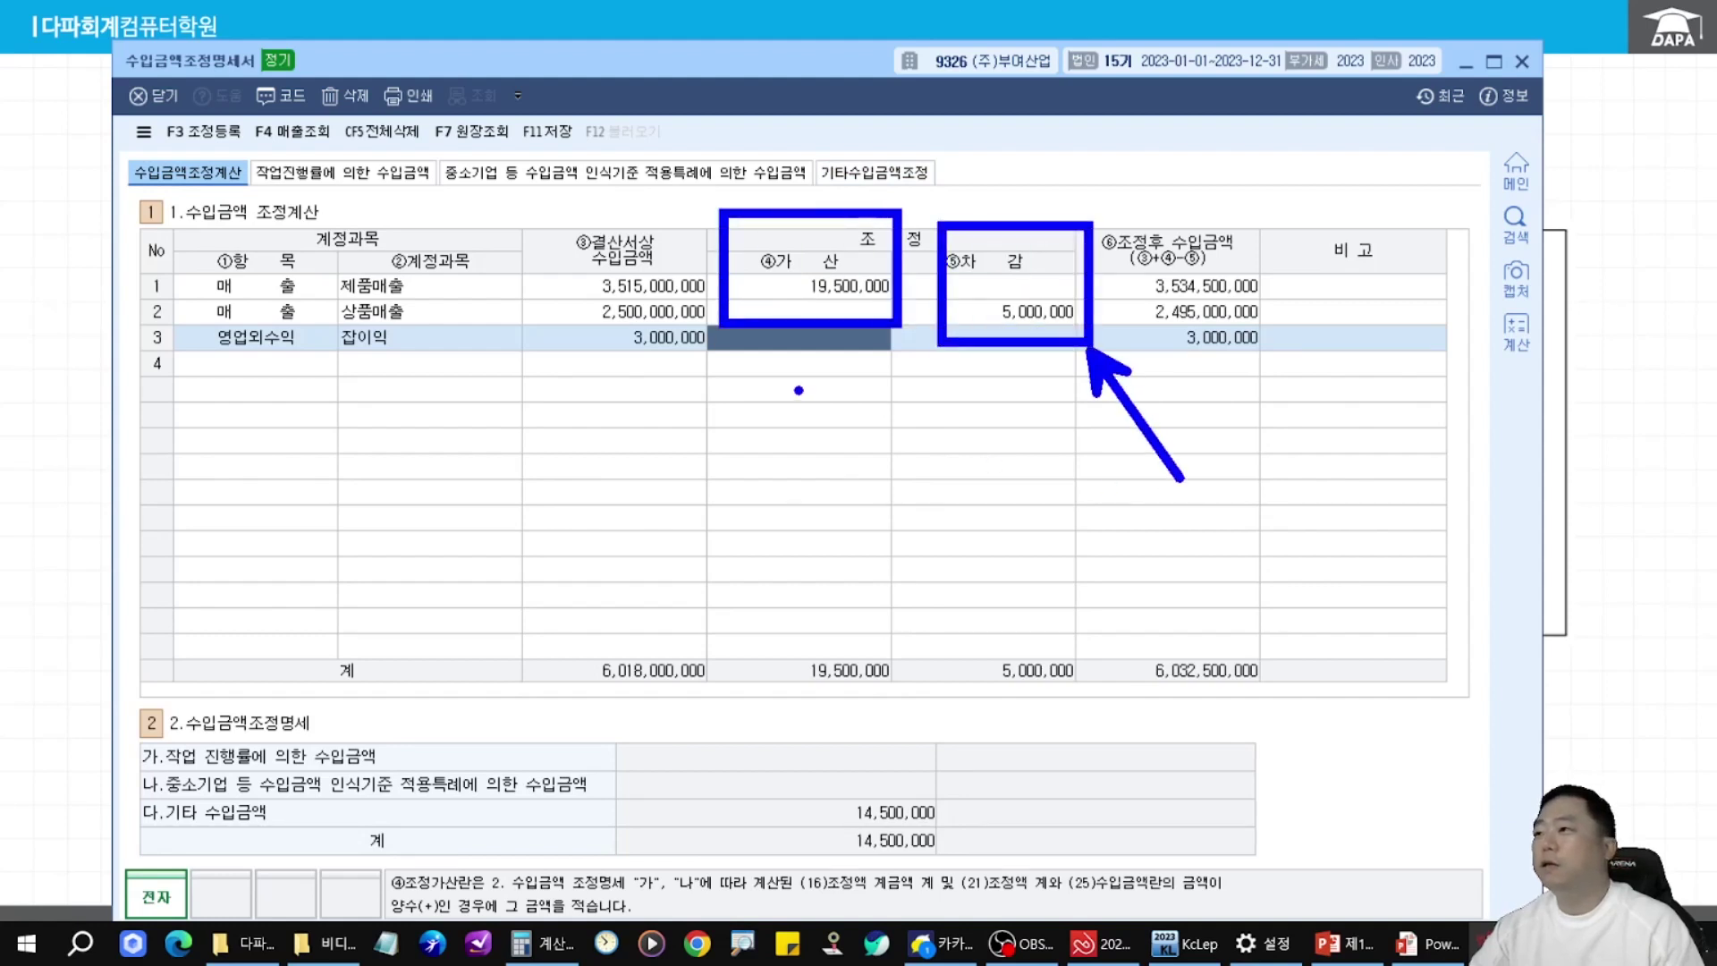
drag(801, 389, 718, 537)
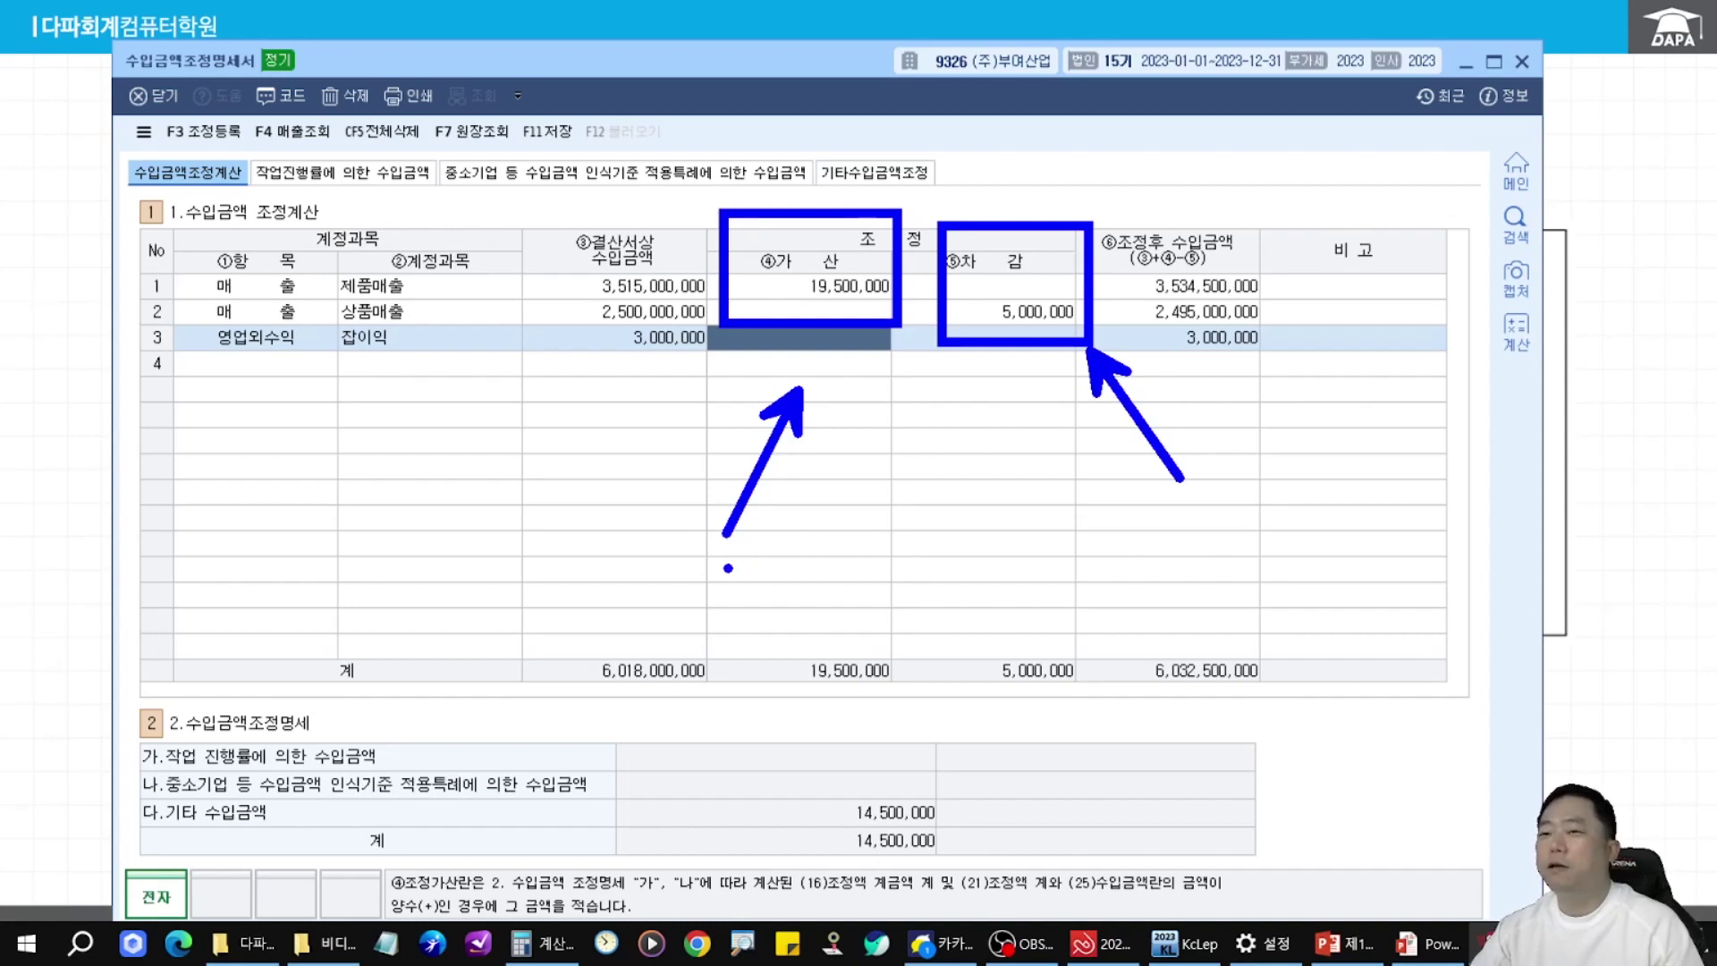
key(Escape)
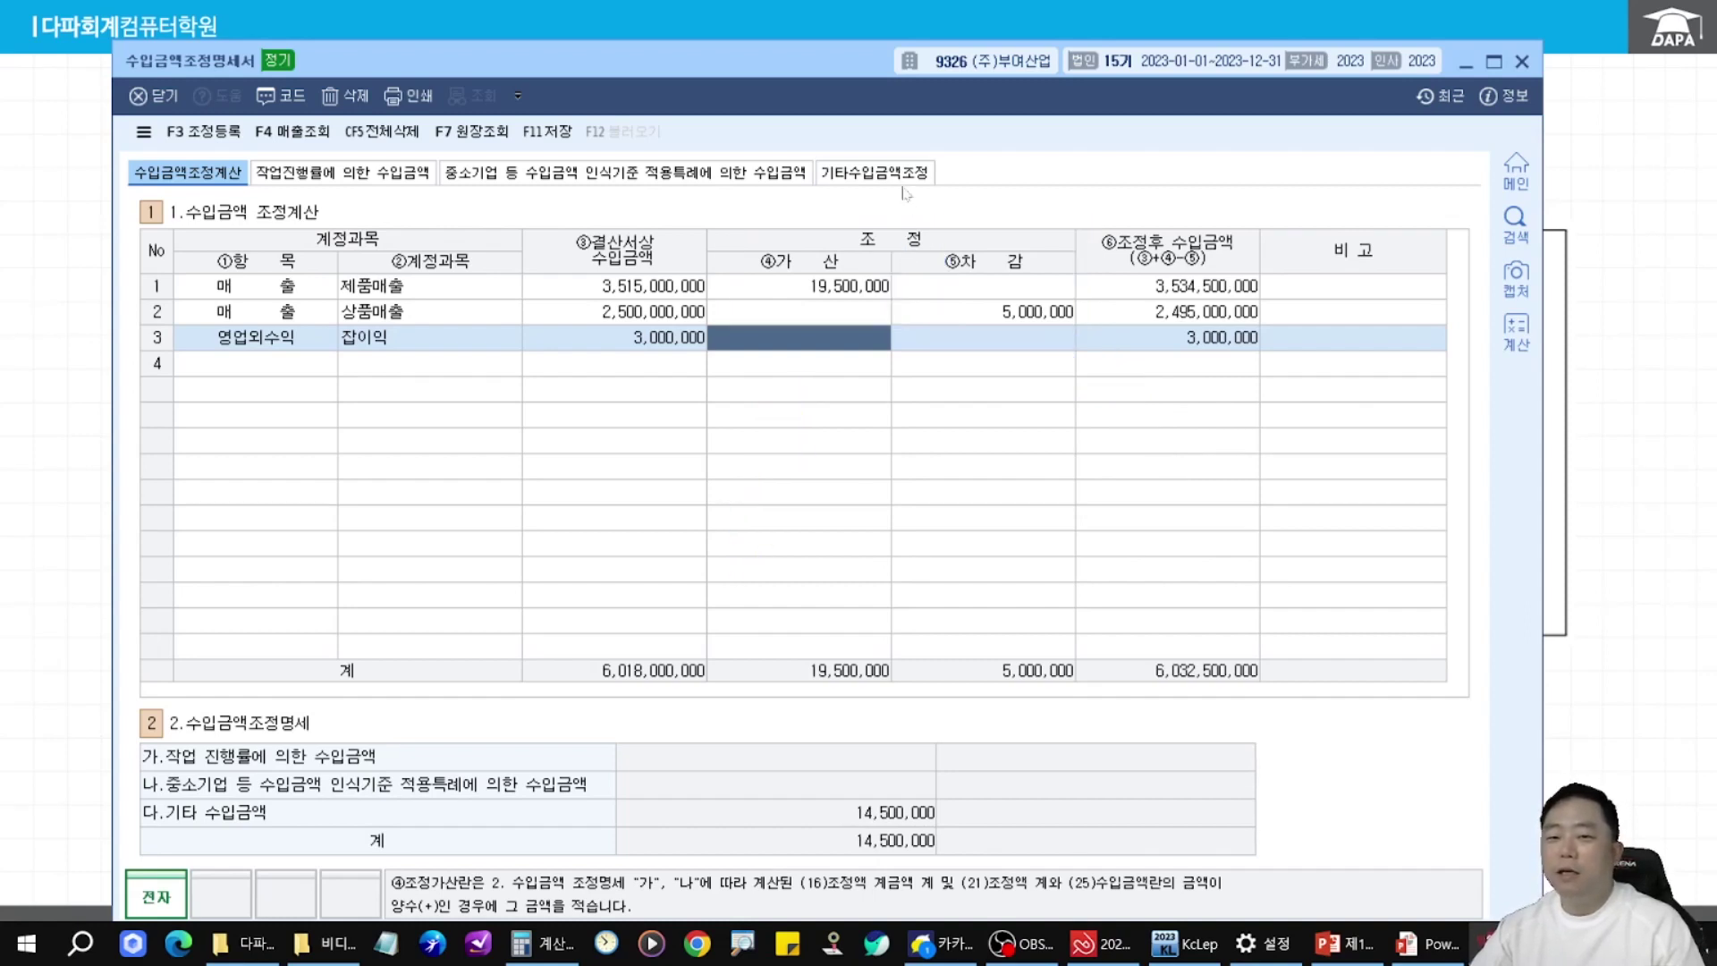
- Examine the 수입금액 and 대응원가 columns for 제품매출 and 상품매출 in 기타수입금액조정
click(905, 177)
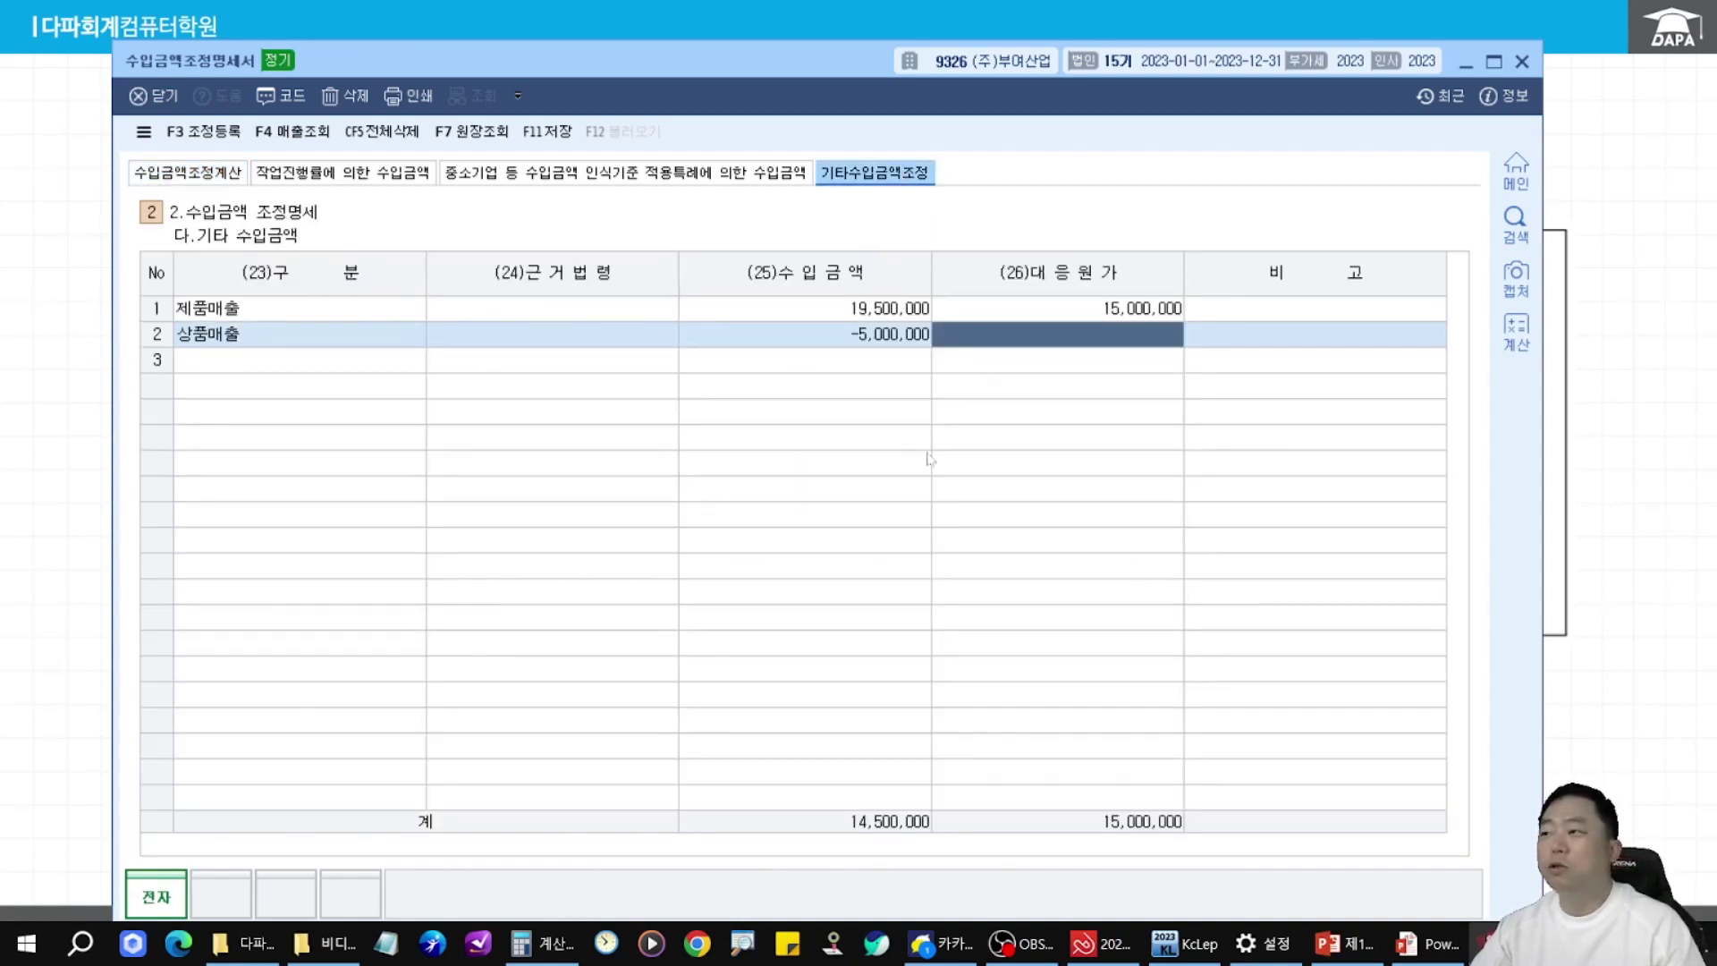
drag(699, 221, 1223, 378)
drag(1223, 380, 1363, 626)
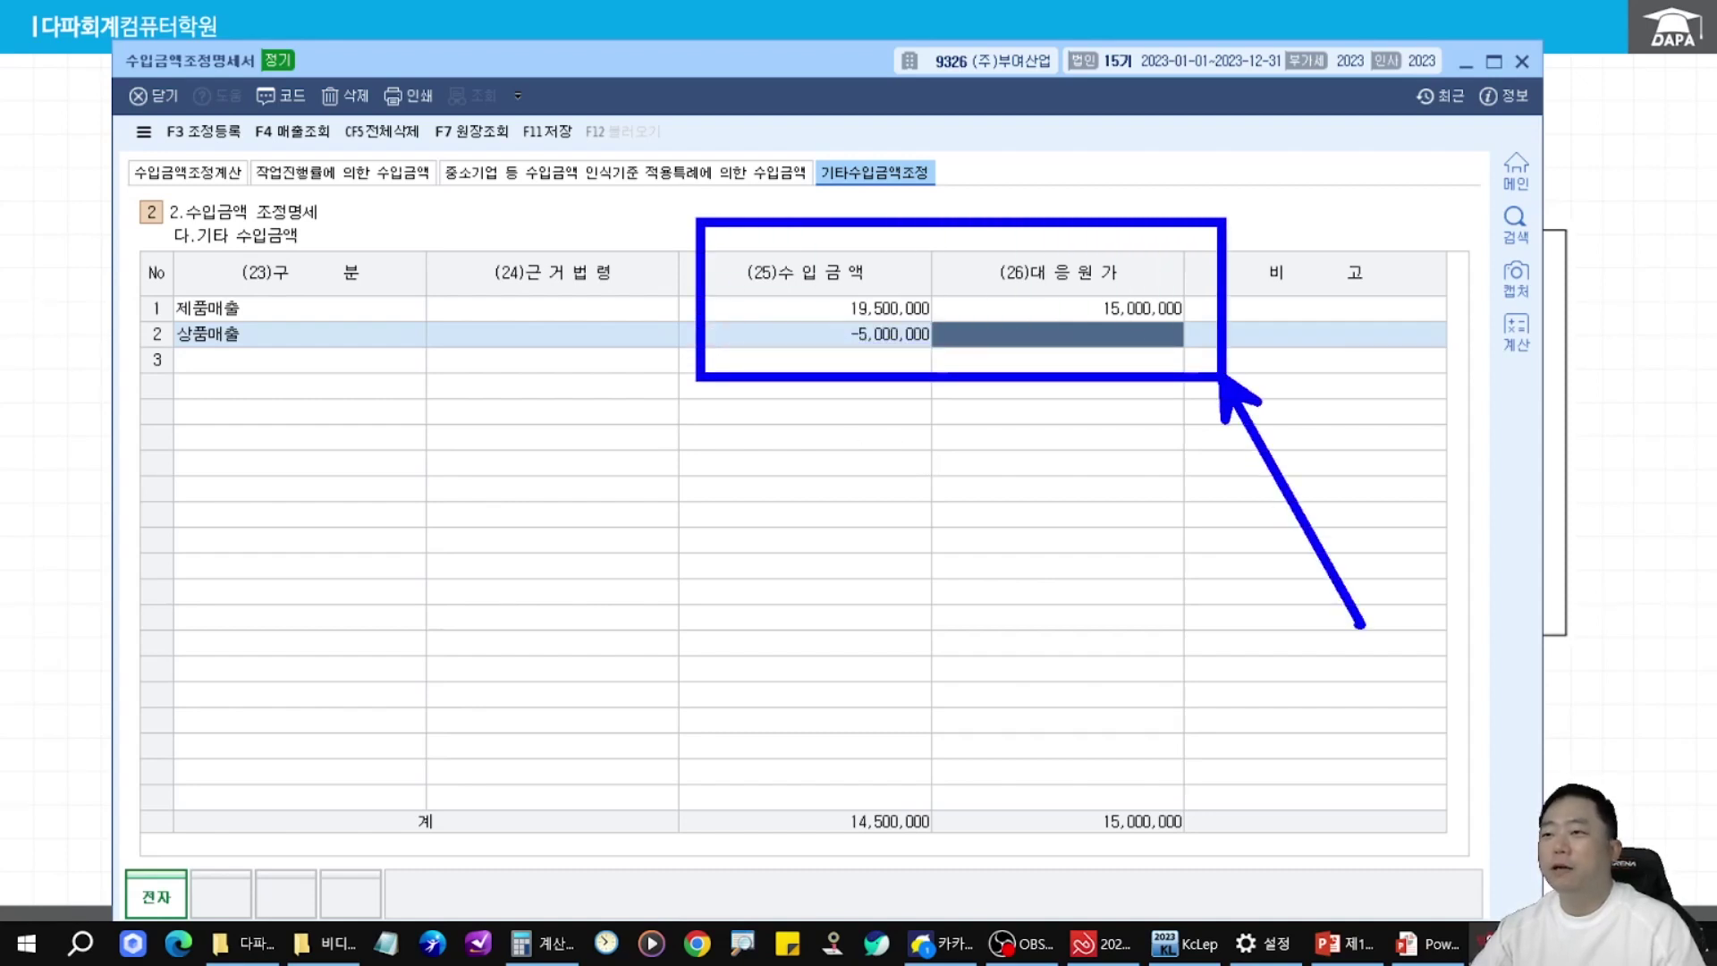
mouse_move(749, 195)
mouse_down()
mouse_move(836, 299)
mouse_move(714, 157)
mouse_up()
drag(1108, 272, 1056, 163)
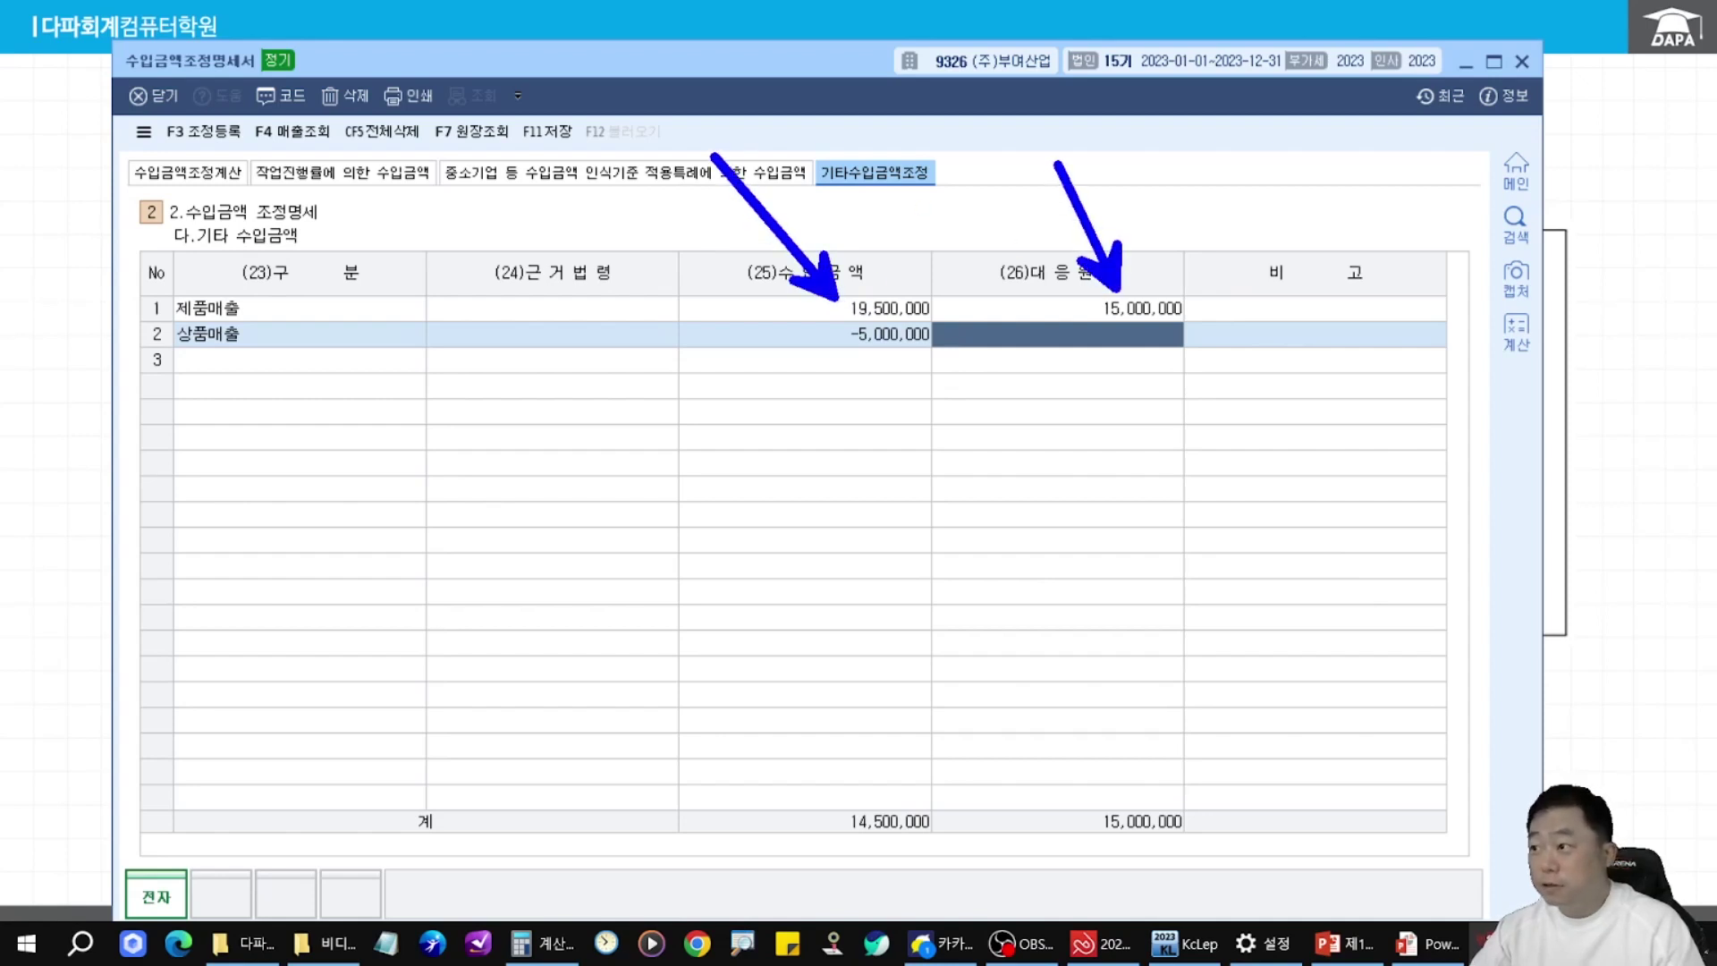
drag(892, 360, 823, 493)
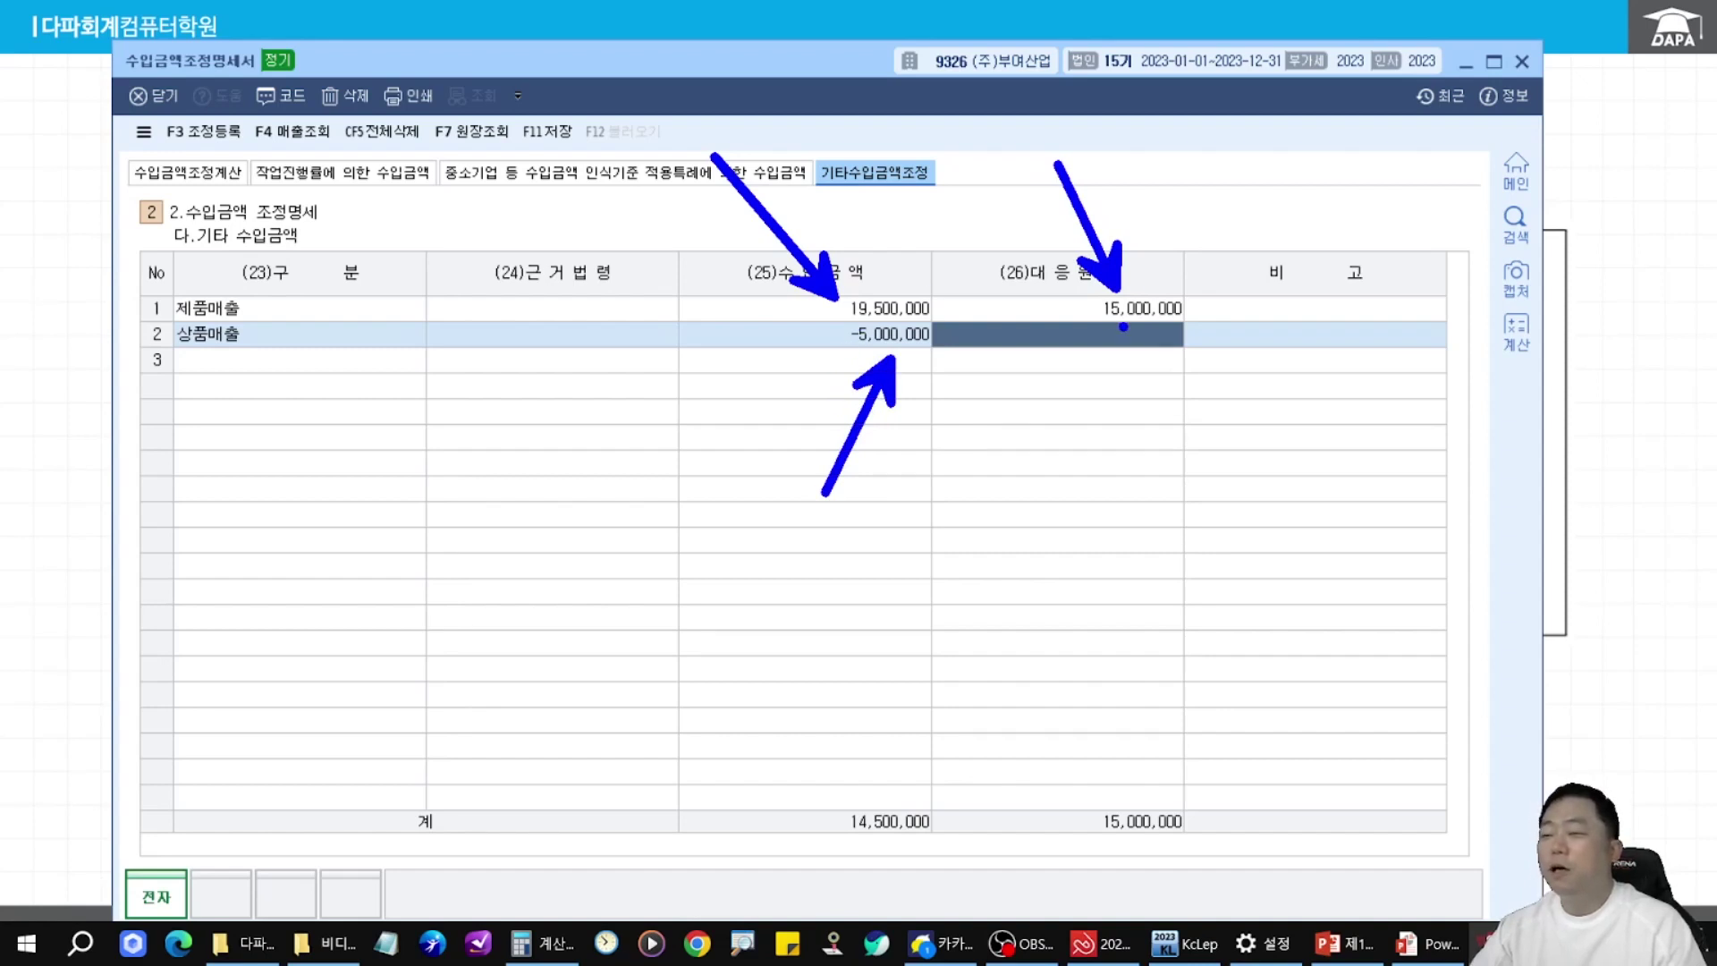
key(Escape)
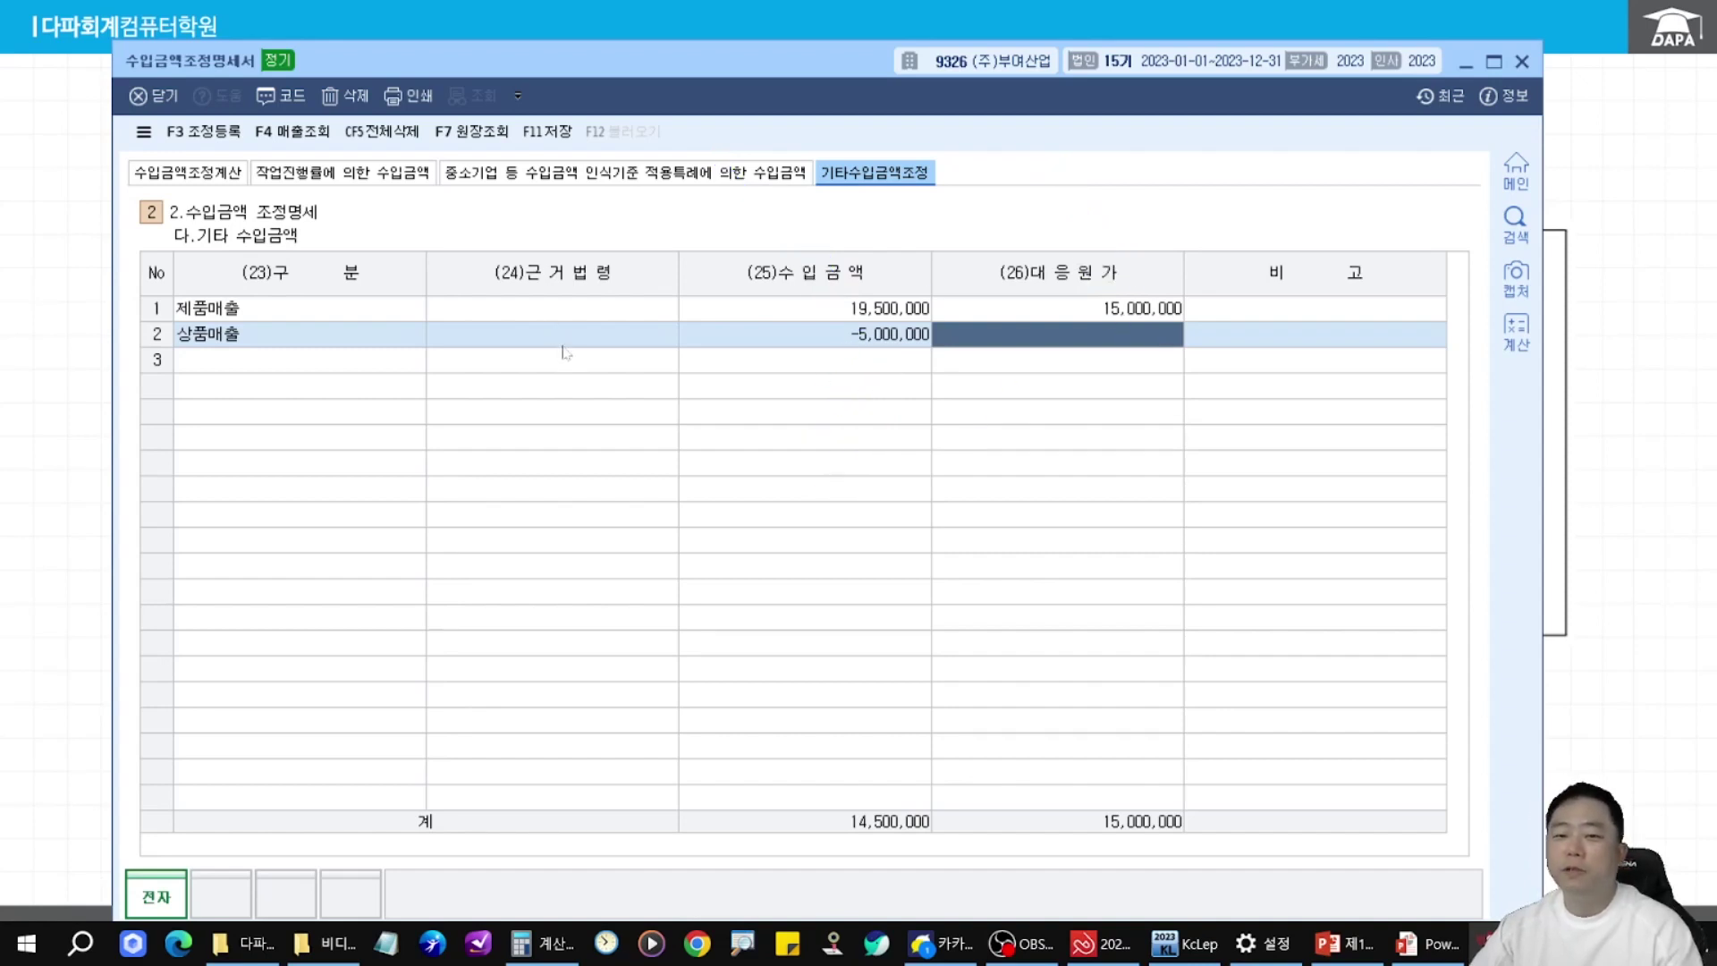
- Open 조정 등록 and match its 제품매출 and 매출원가과소 entries to the 제품매출 row's 수입금액 and 대응원가
key(F3)
drag(729, 198, 734, 366)
drag(541, 411, 694, 494)
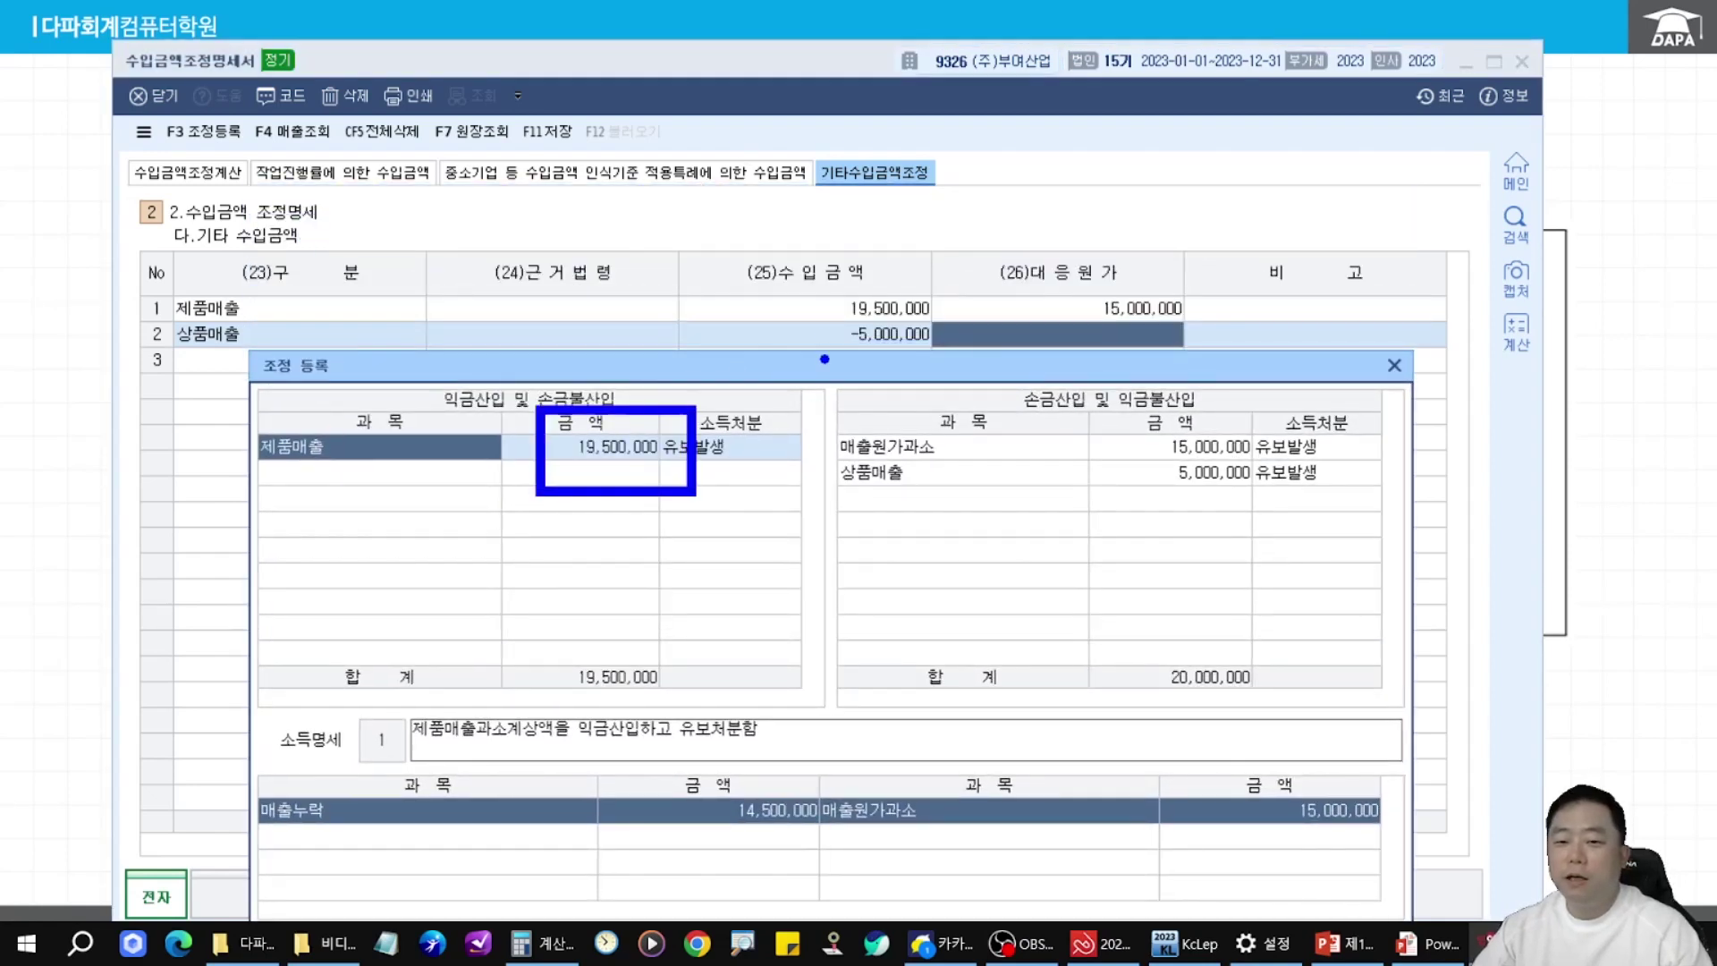
drag(825, 273, 956, 327)
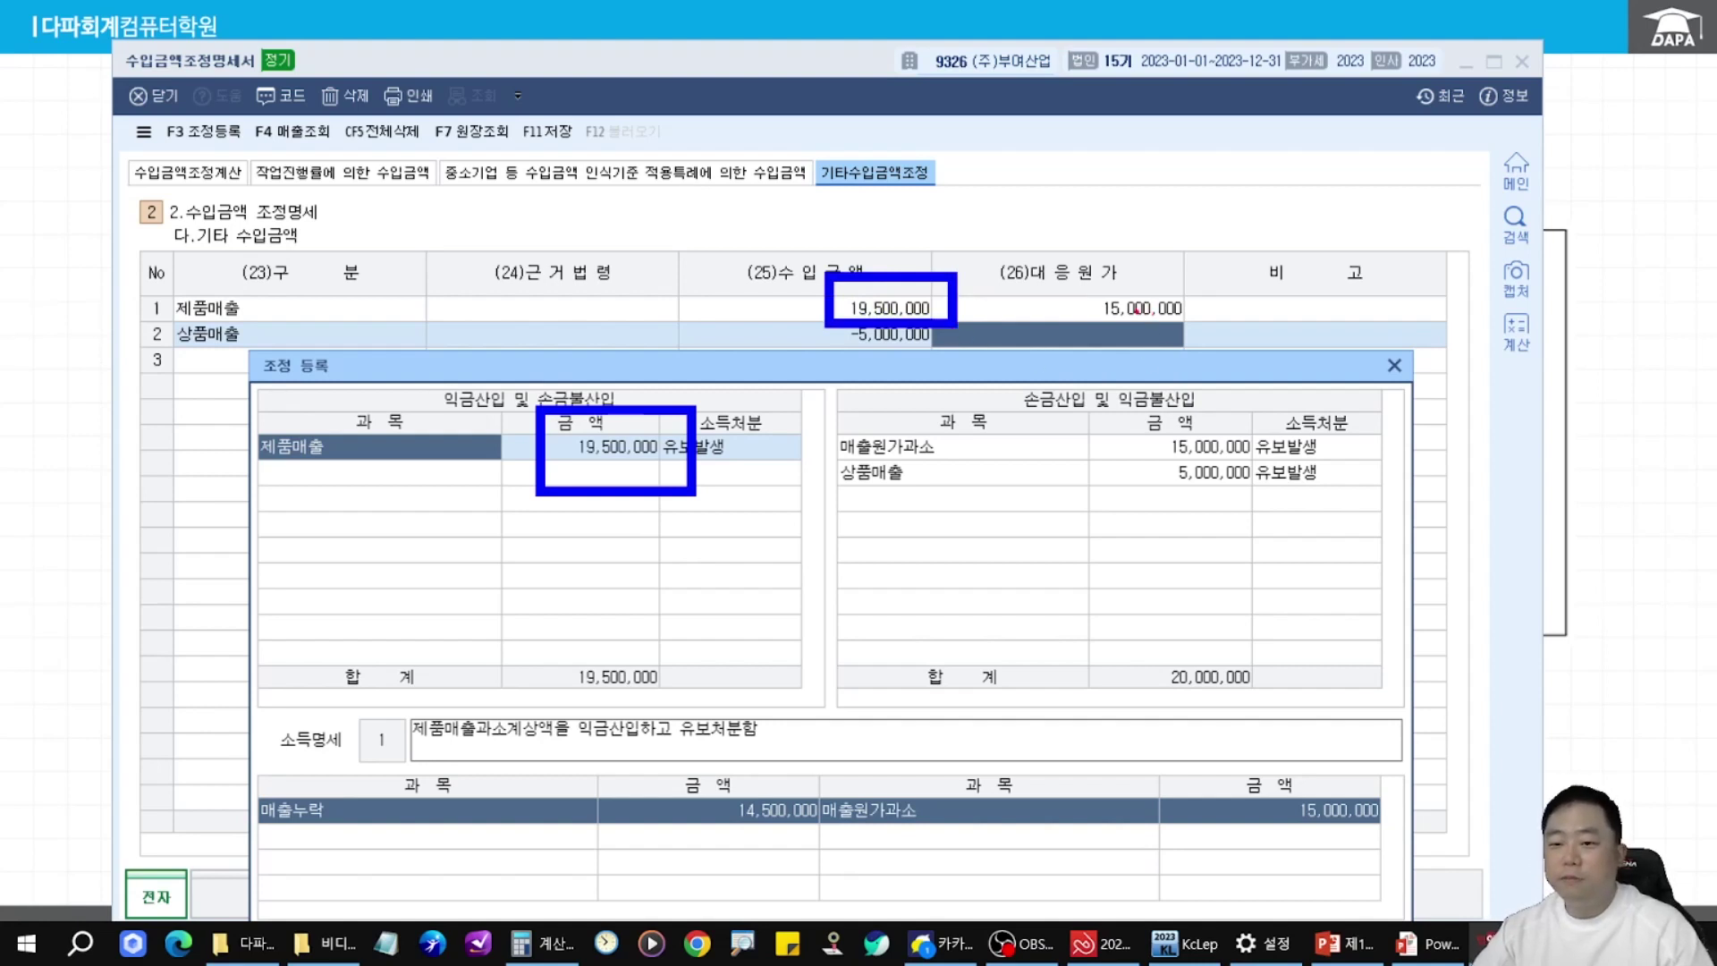
mouse_move(1092, 280)
mouse_down()
mouse_move(1111, 308)
mouse_move(1210, 328)
mouse_up()
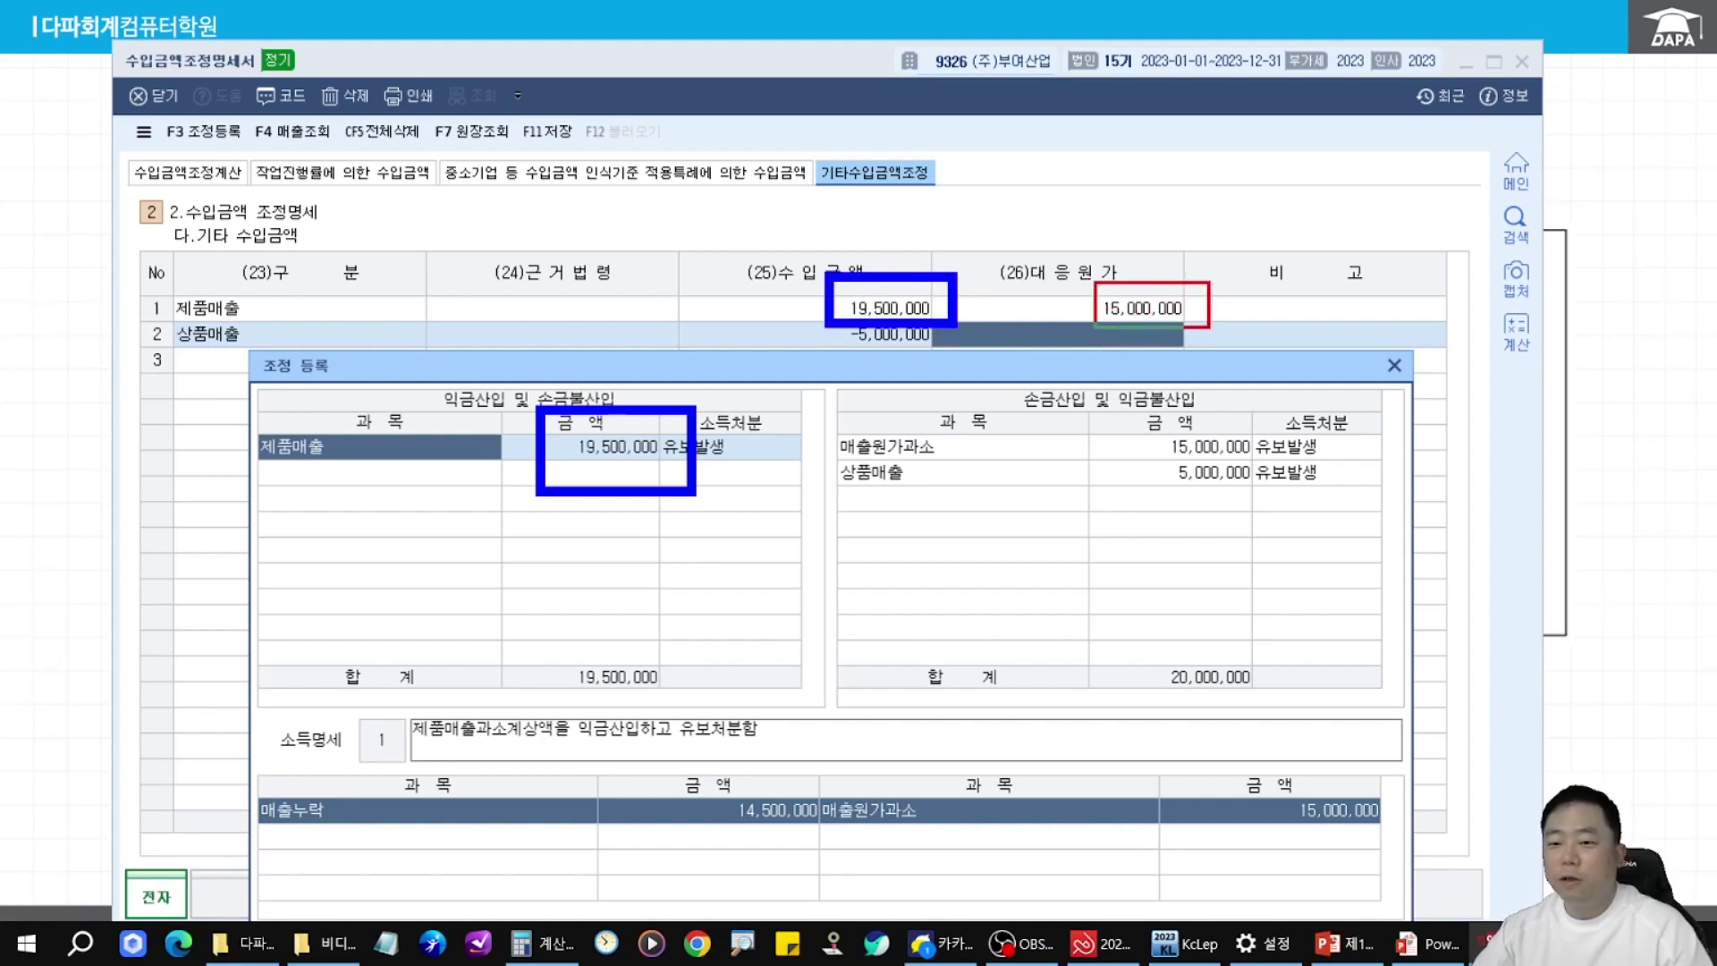
drag(1152, 424, 1266, 460)
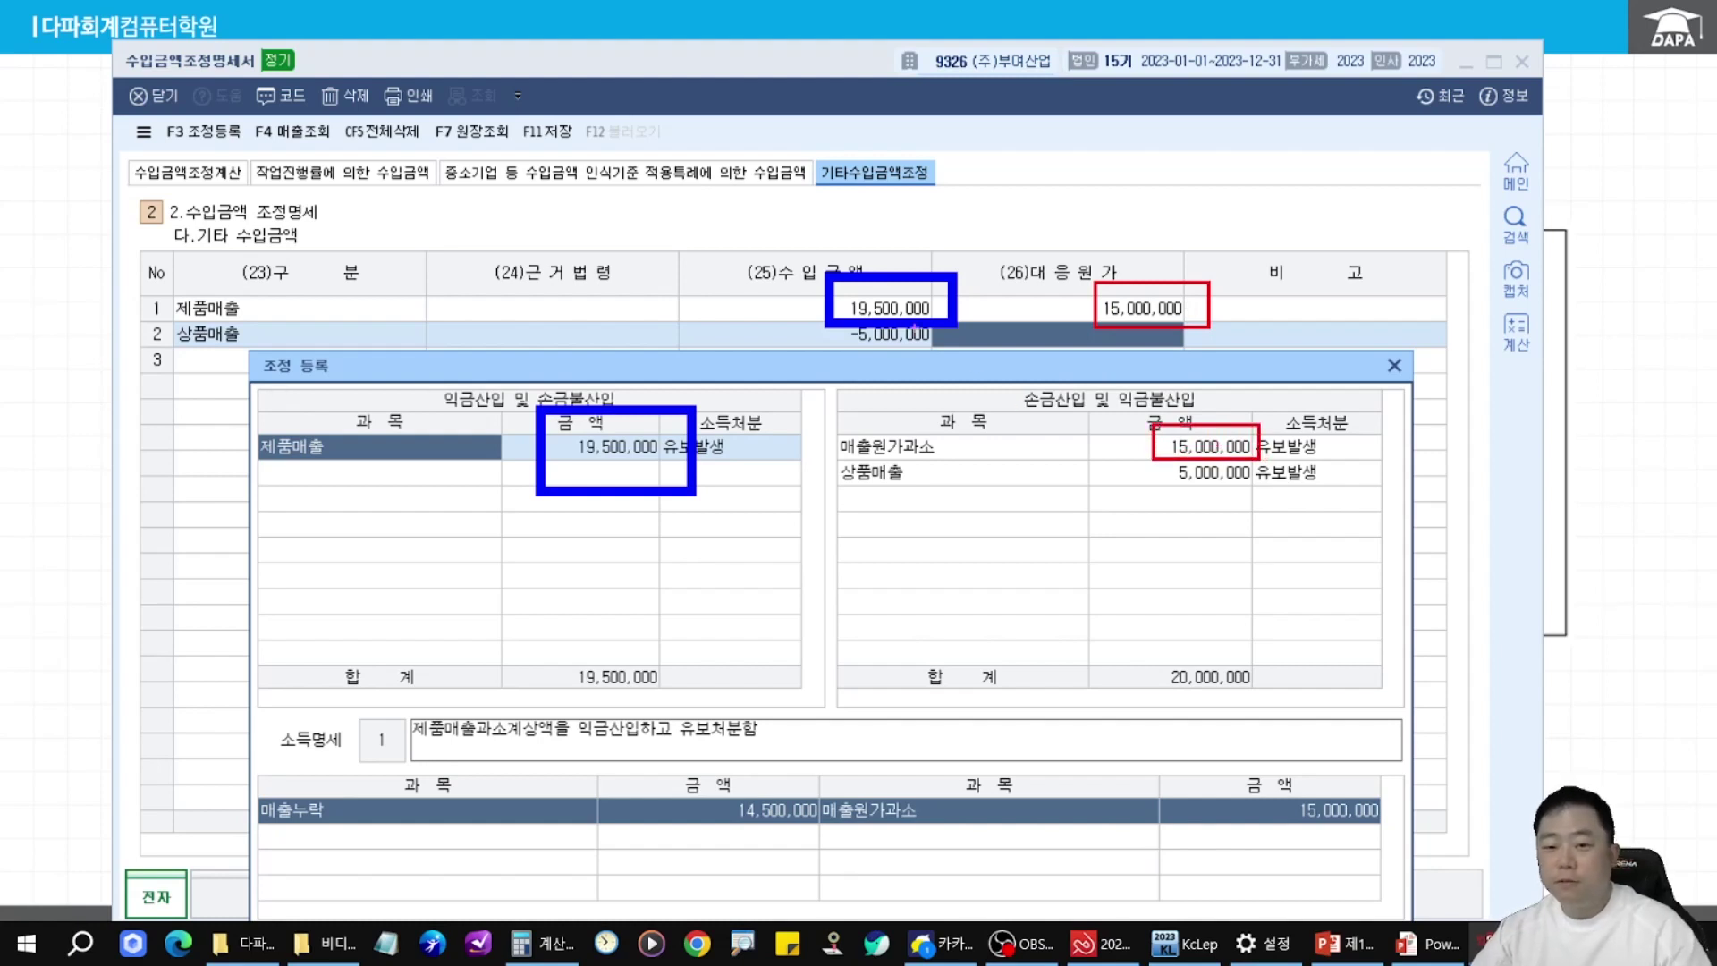
- Match the 상품매출 entry under 손금산입 to its 수입금액 in 기타수입금액조정, and return to the 빨간색 문제(2022) slide
drag(836, 319, 955, 357)
drag(1164, 460, 1263, 491)
drag(1393, 637, 1271, 499)
drag(950, 379, 1002, 521)
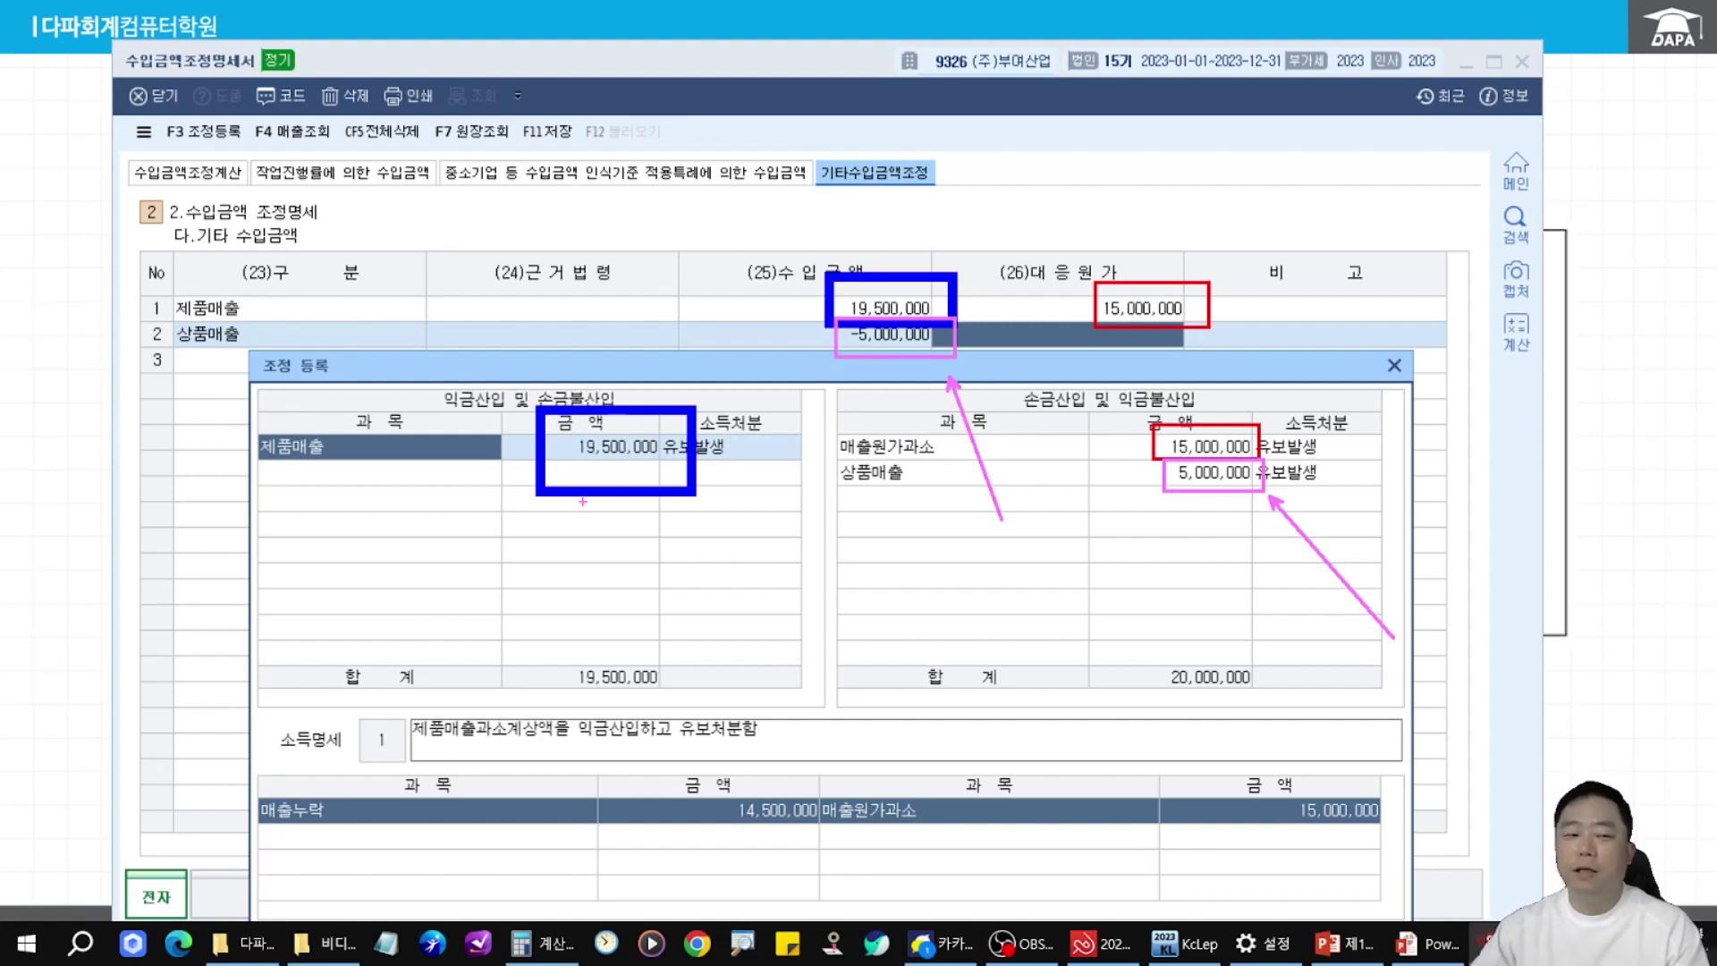
key(Escape)
click(1394, 365)
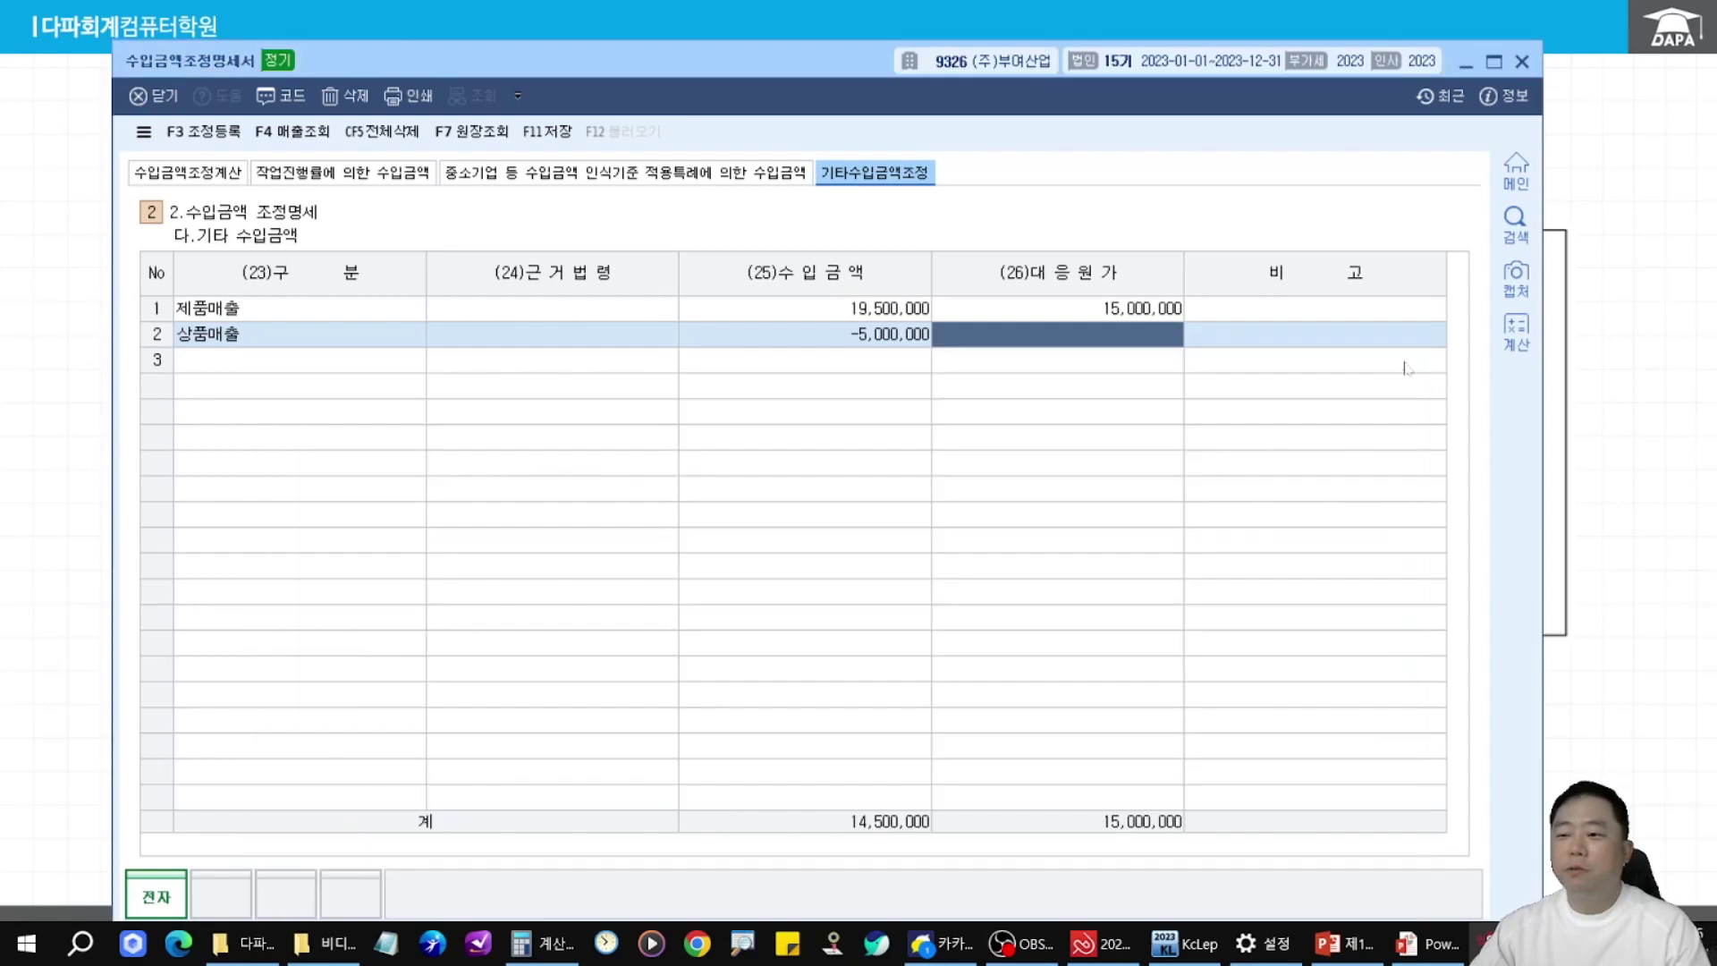
key(alt+Tab)
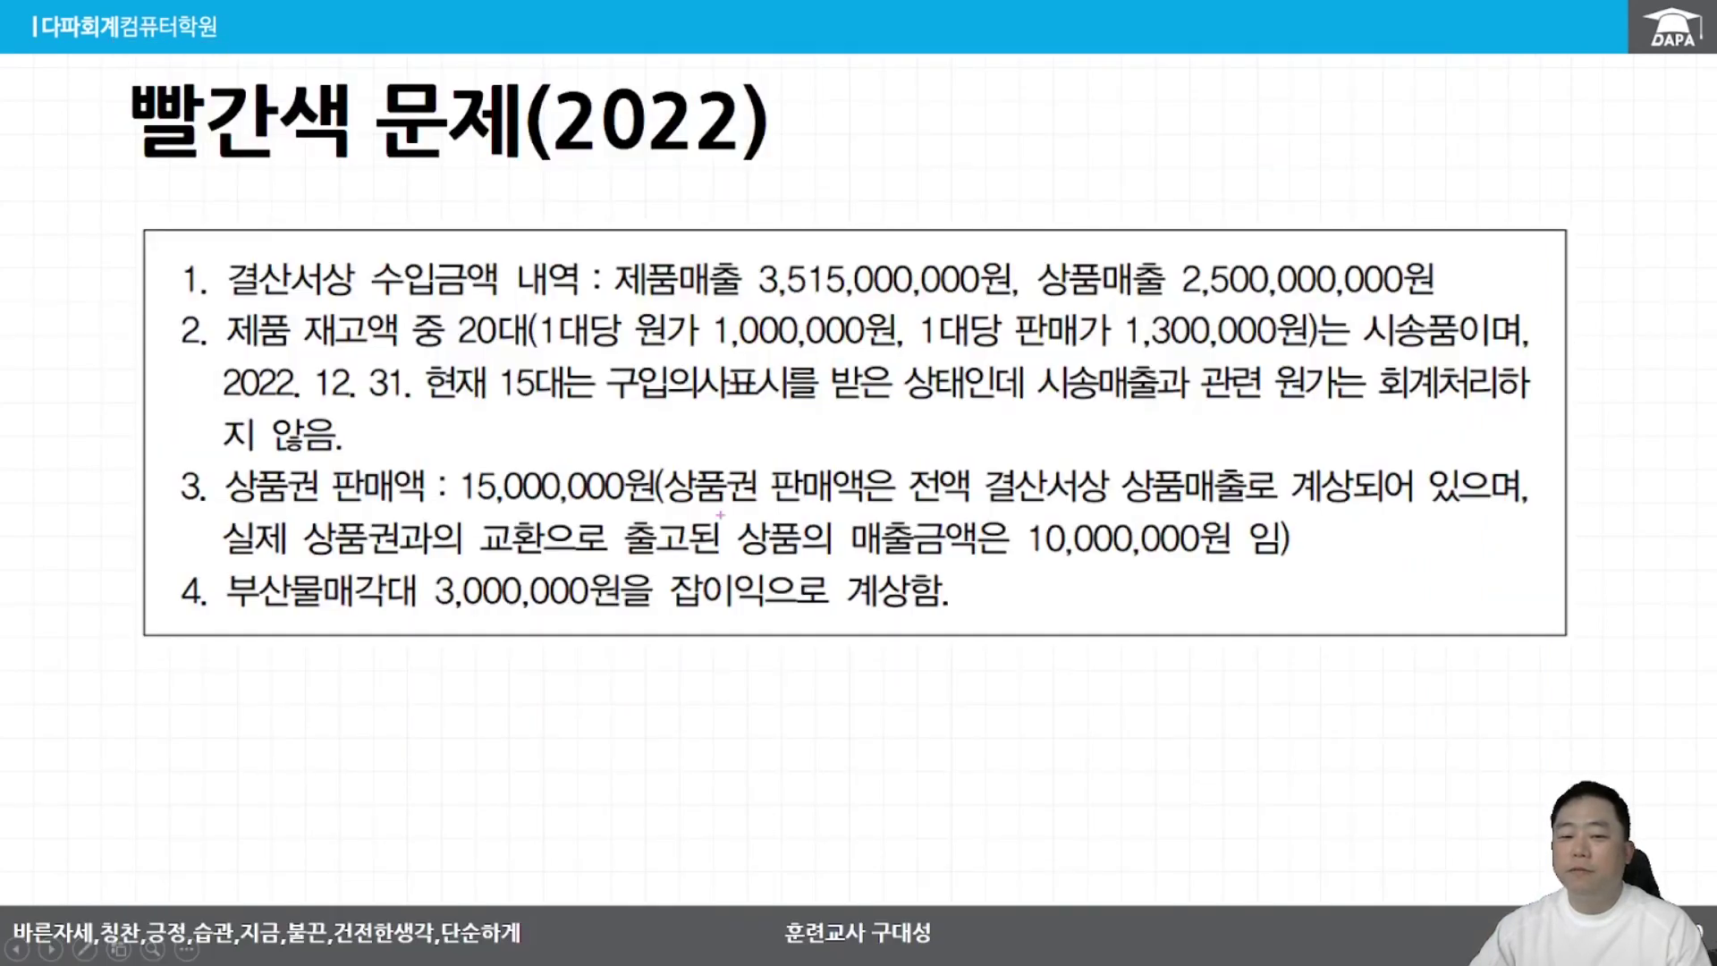